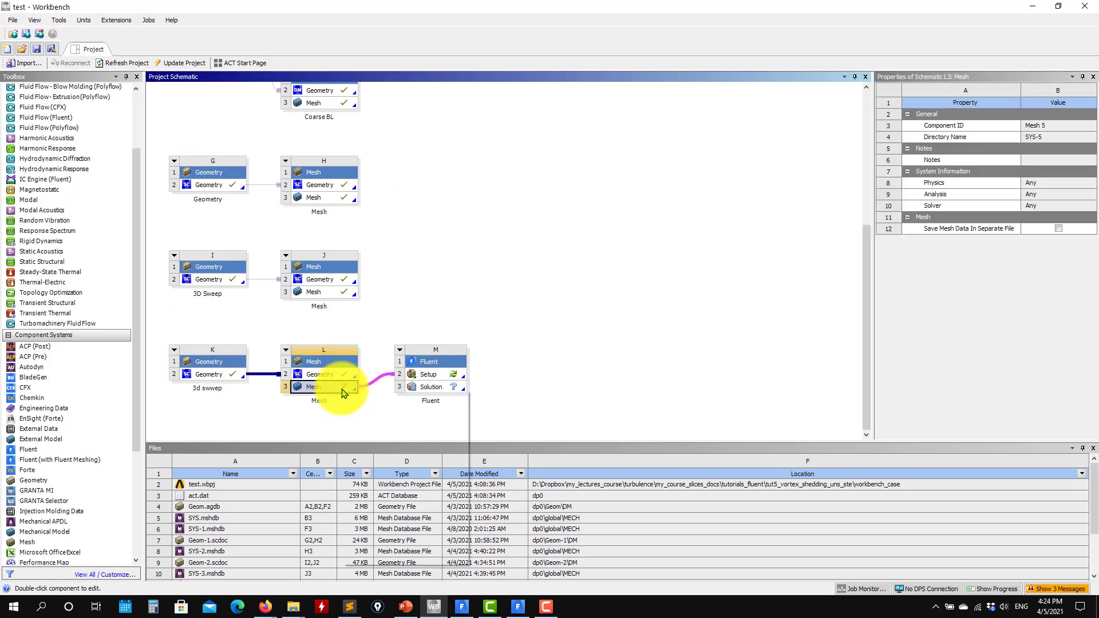
# Update the Mesh cell of the mesh system linked to the 3D sweep geometry and Fluent.
pyautogui.rightClick(344, 390)
pyautogui.click(368, 459)
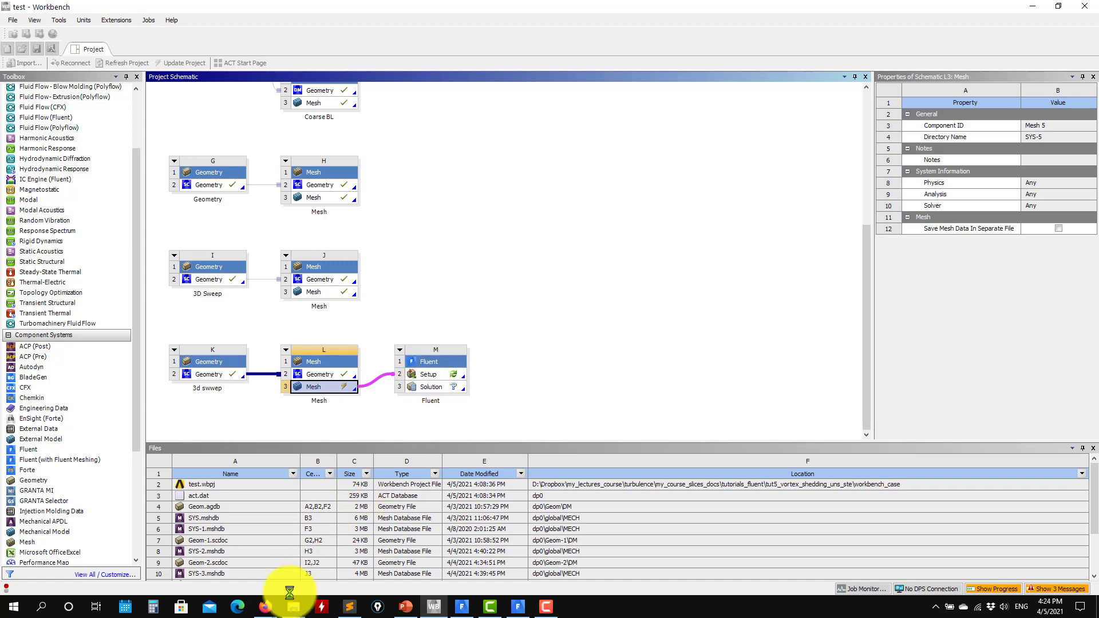
# Check the supporting material offered for Tutorial 5 on the course tutorials page in the browser.
pyautogui.moveTo(275, 611)
pyautogui.click(310, 559)
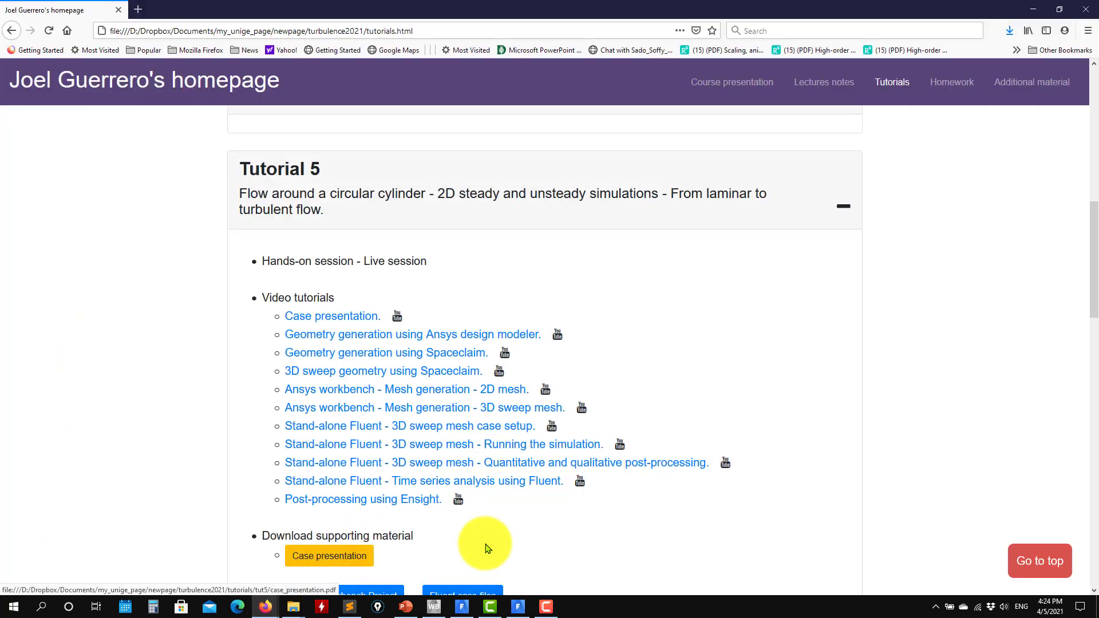
pyautogui.scroll(-3, 559, 533)
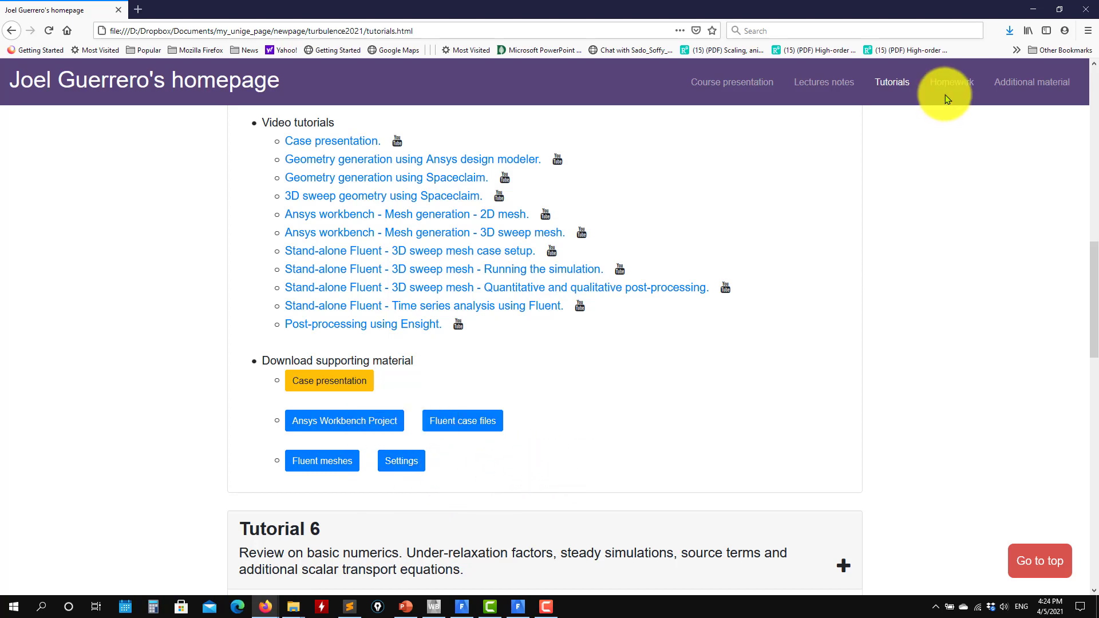
pyautogui.click(1032, 11)
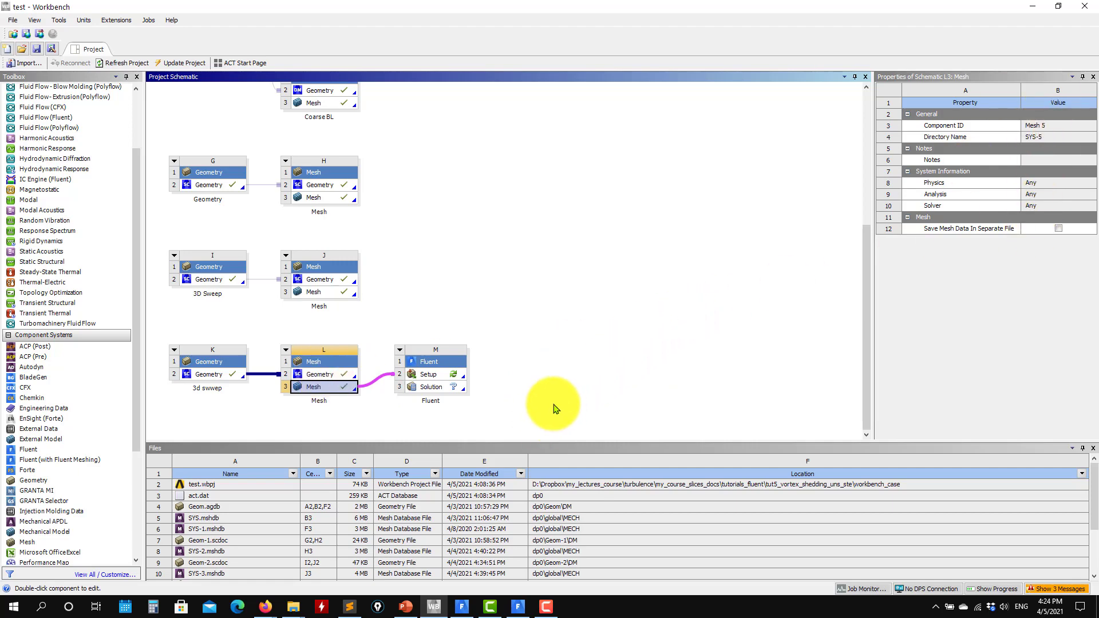
# In File Explorer, locate the exported mesh under workbench_case, test_files, dp0, SYS-5, MECH.
pyautogui.moveTo(292, 606)
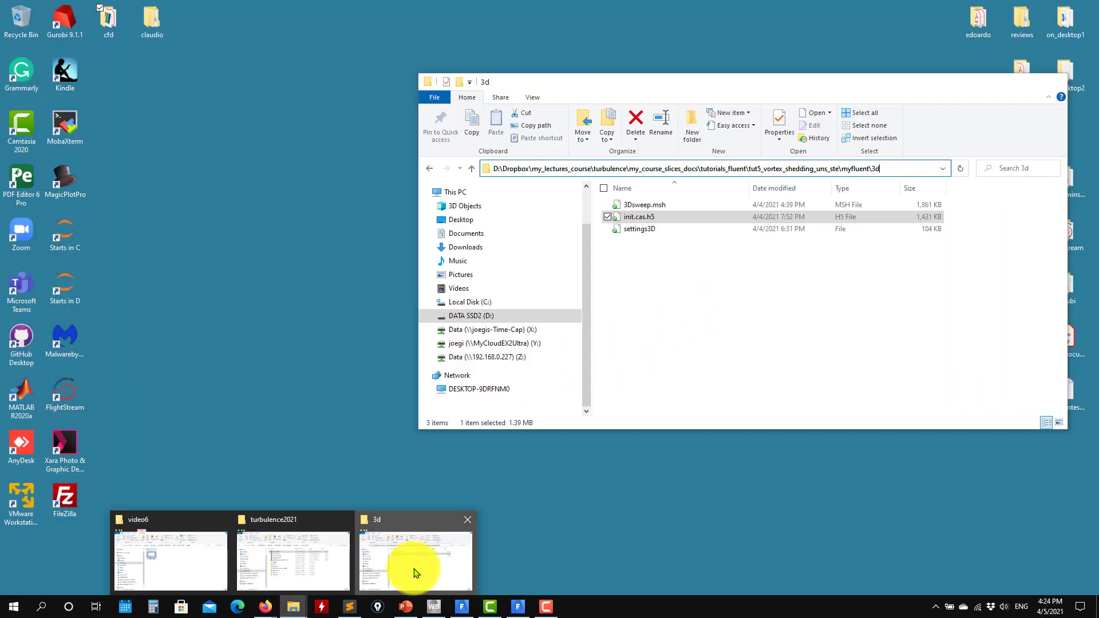
pyautogui.click(417, 570)
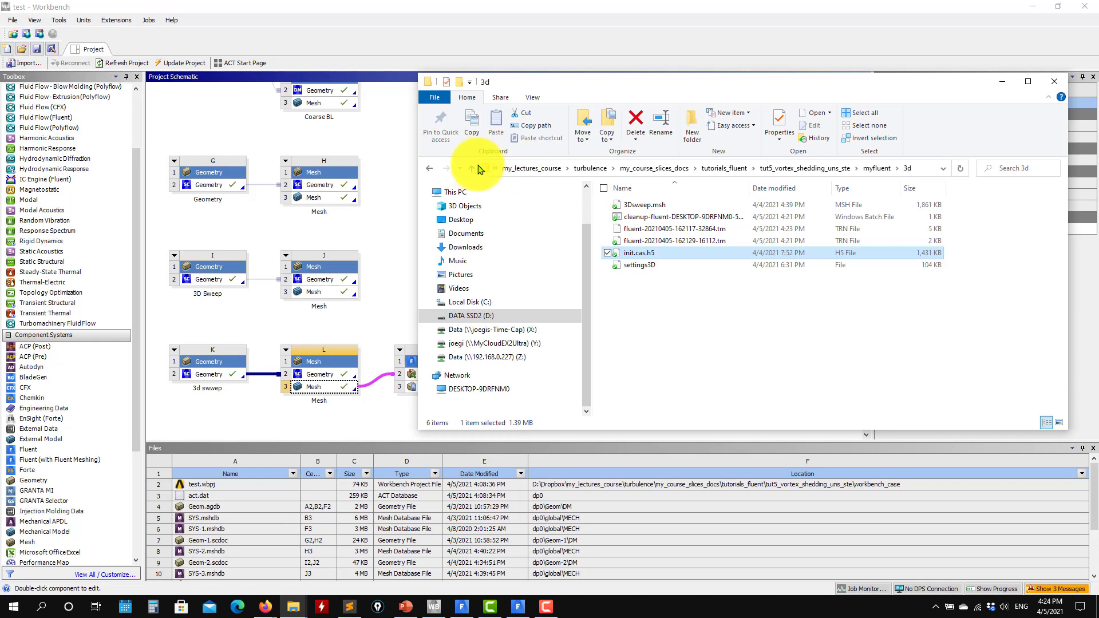
pyautogui.click(474, 167)
pyautogui.click(474, 167)
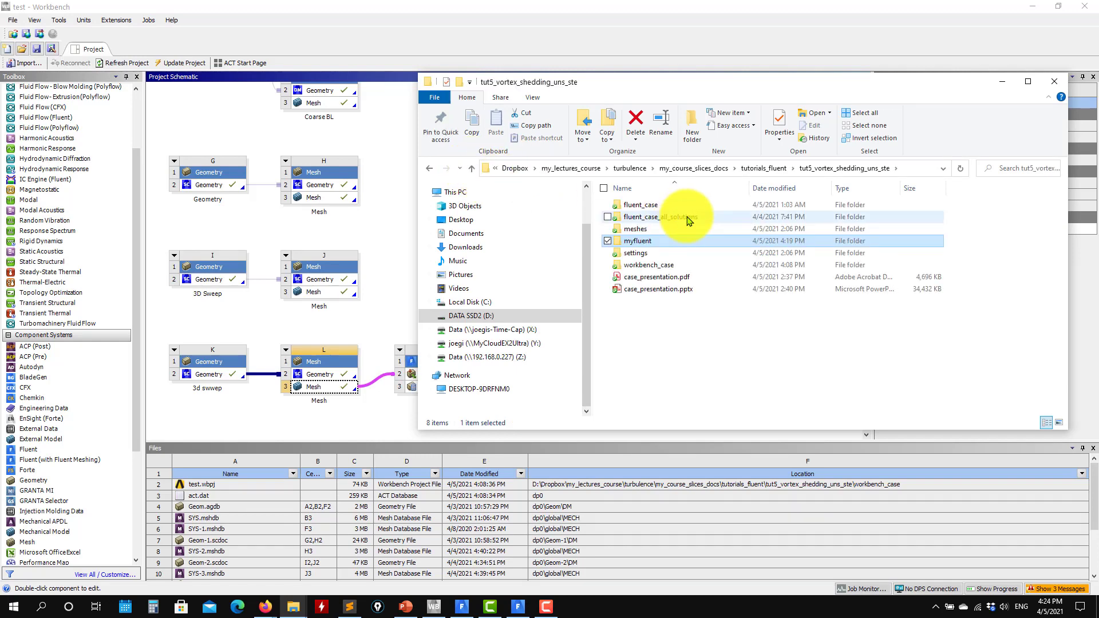
pyautogui.doubleClick(667, 266)
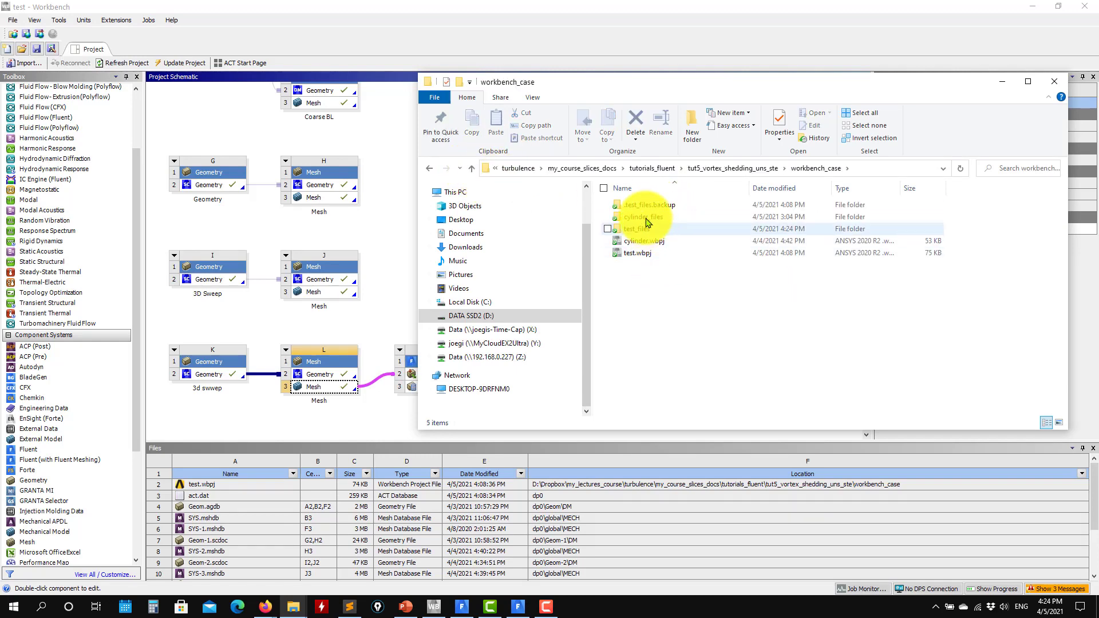
pyautogui.doubleClick(644, 229)
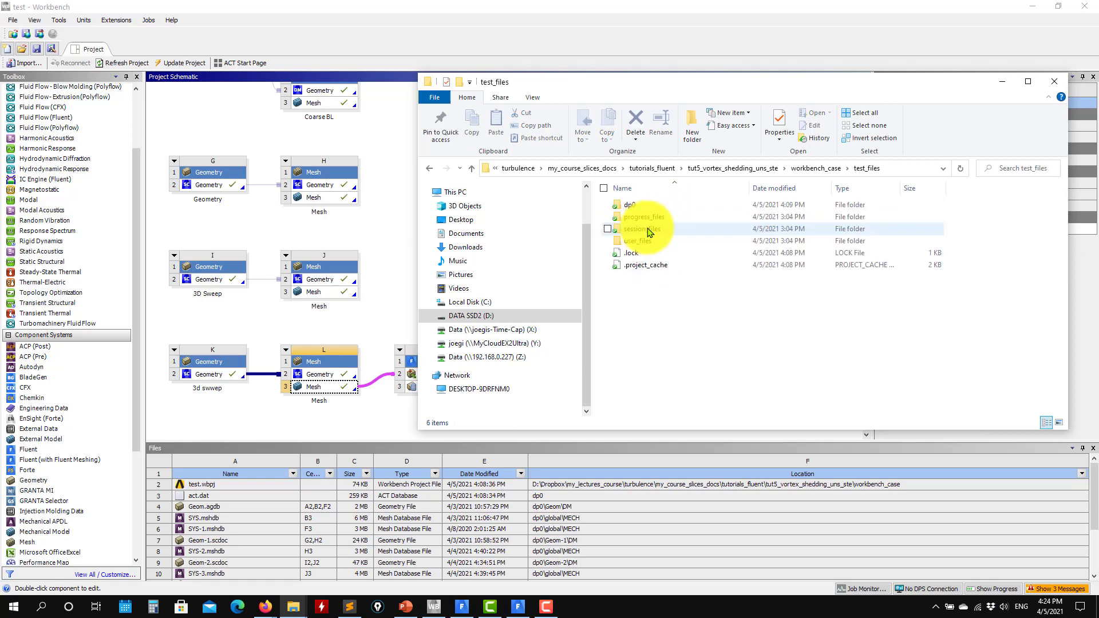
pyautogui.doubleClick(635, 214)
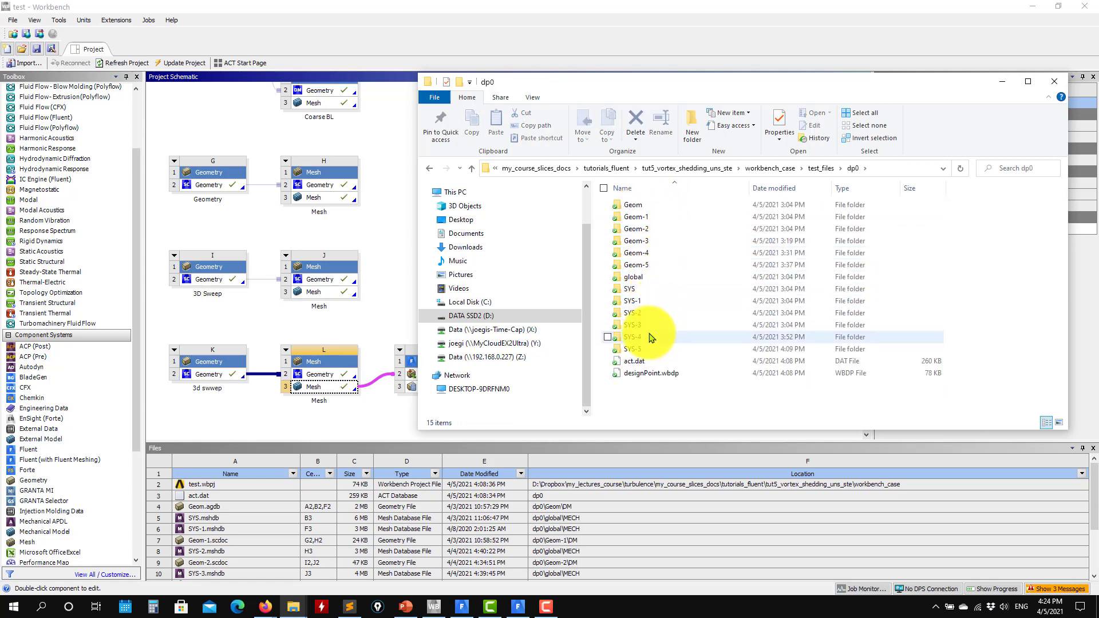
pyautogui.moveTo(890, 86); pyautogui.dragTo(607, 77)
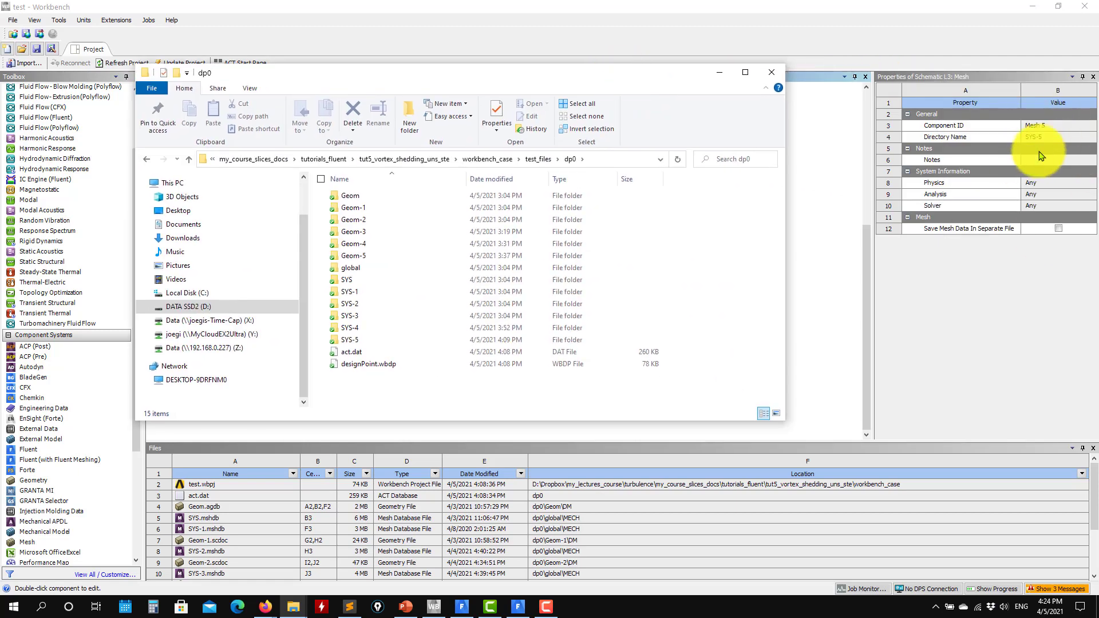
pyautogui.doubleClick(350, 340)
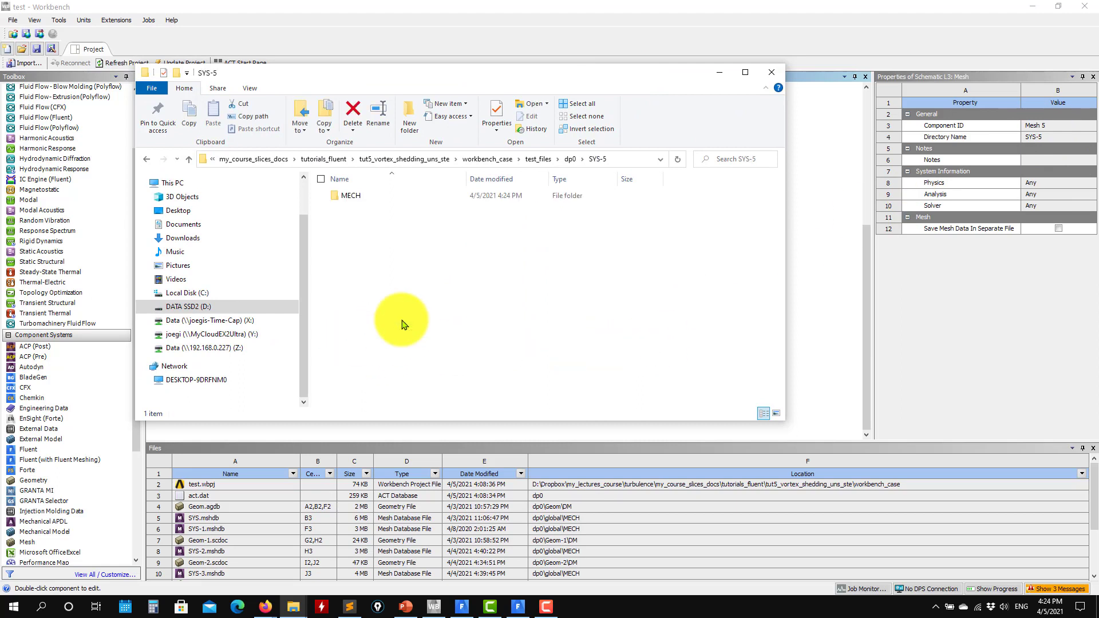
pyautogui.doubleClick(352, 195)
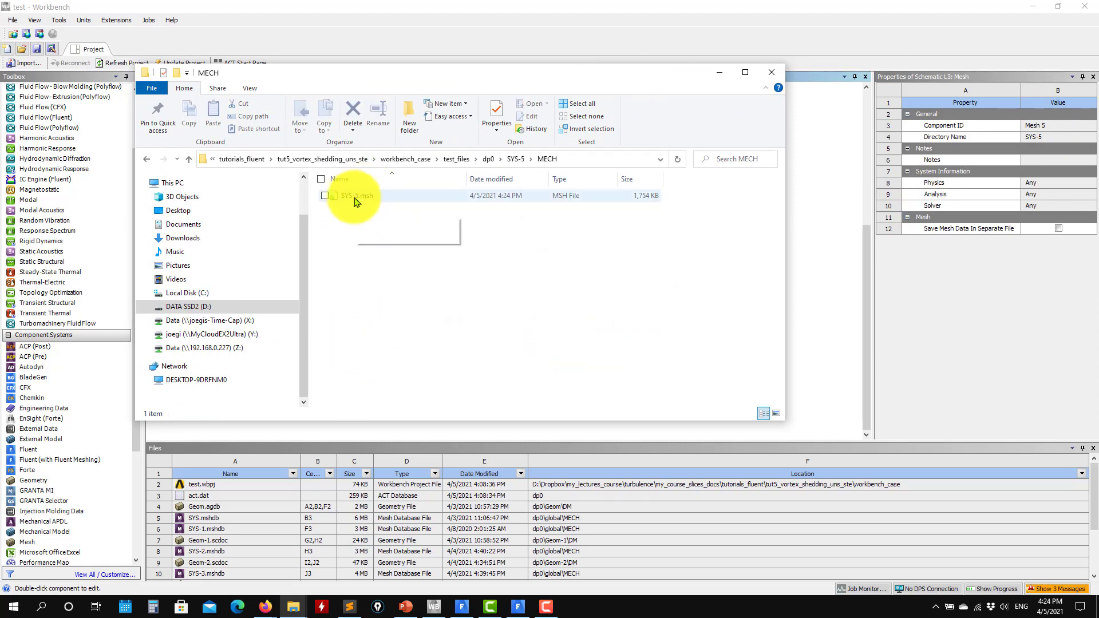
# Go back up to the tut5_vortex_shedding_uns_ste folder and look into the myfluent subfolders, ending in 3d.
pyautogui.click(190, 160)
pyautogui.click(190, 160)
pyautogui.click(191, 160)
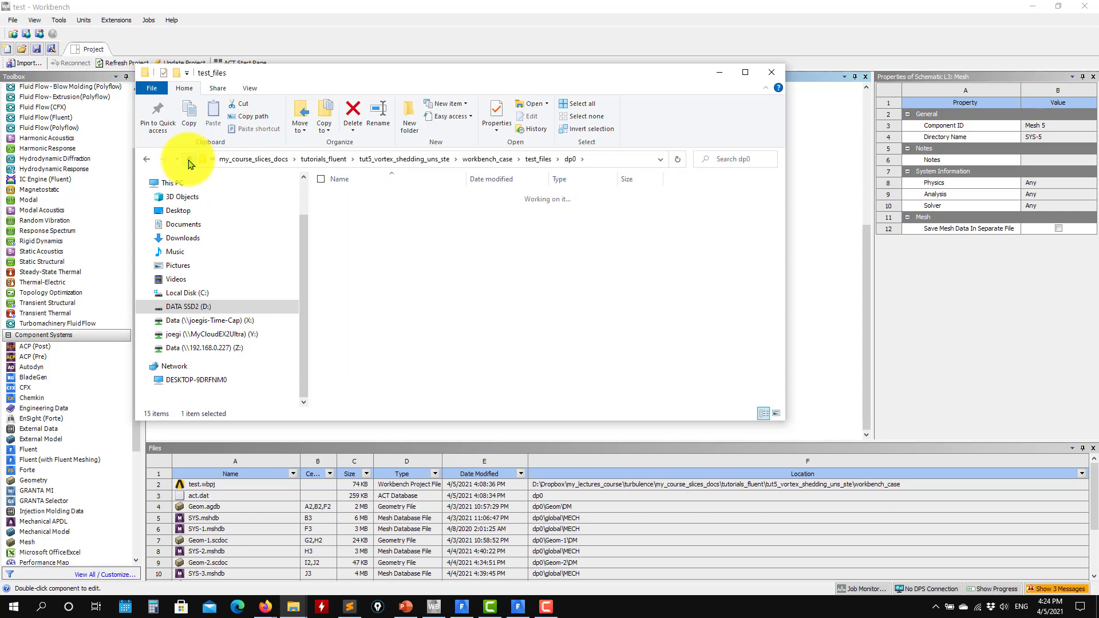
pyautogui.click(191, 160)
pyautogui.click(189, 162)
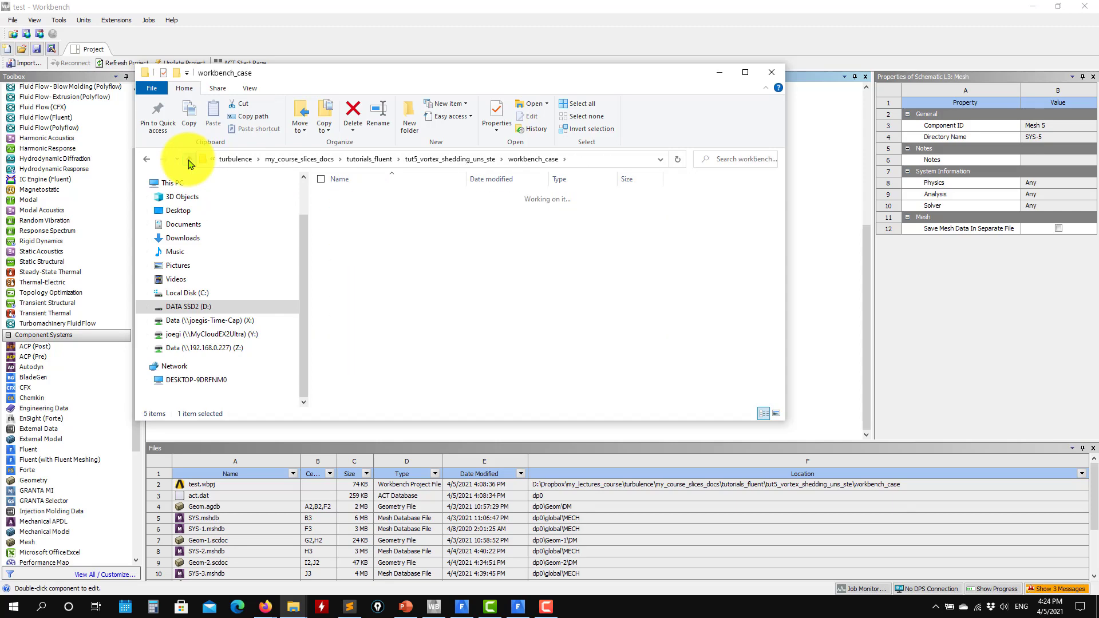
pyautogui.click(351, 236)
pyautogui.doubleClick(352, 238)
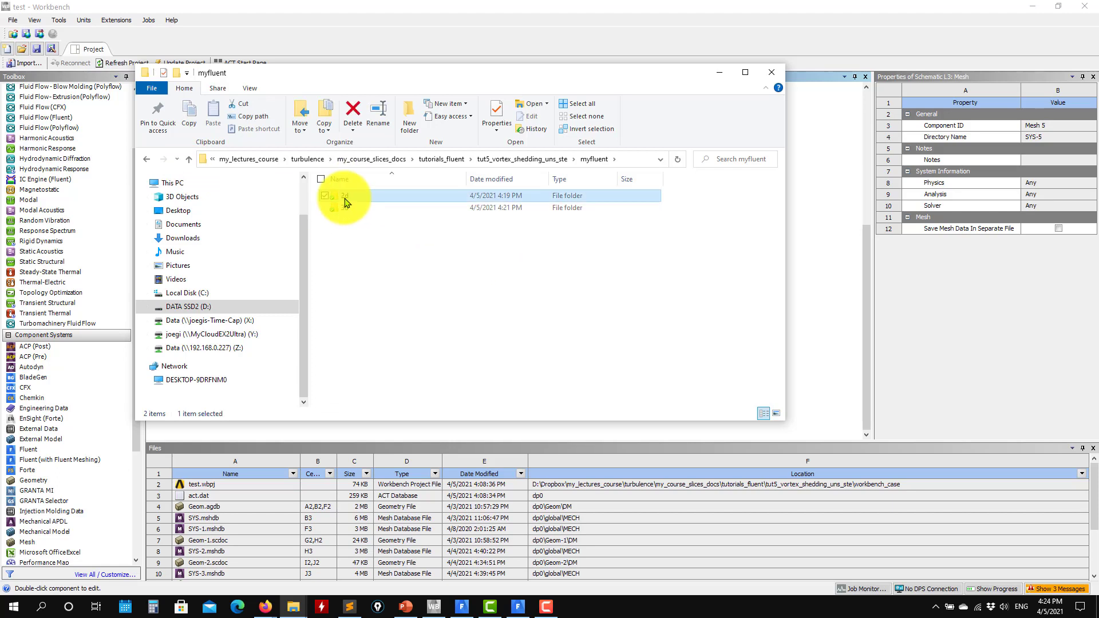
pyautogui.doubleClick(344, 197)
pyautogui.hotkey('alt', 'Left')
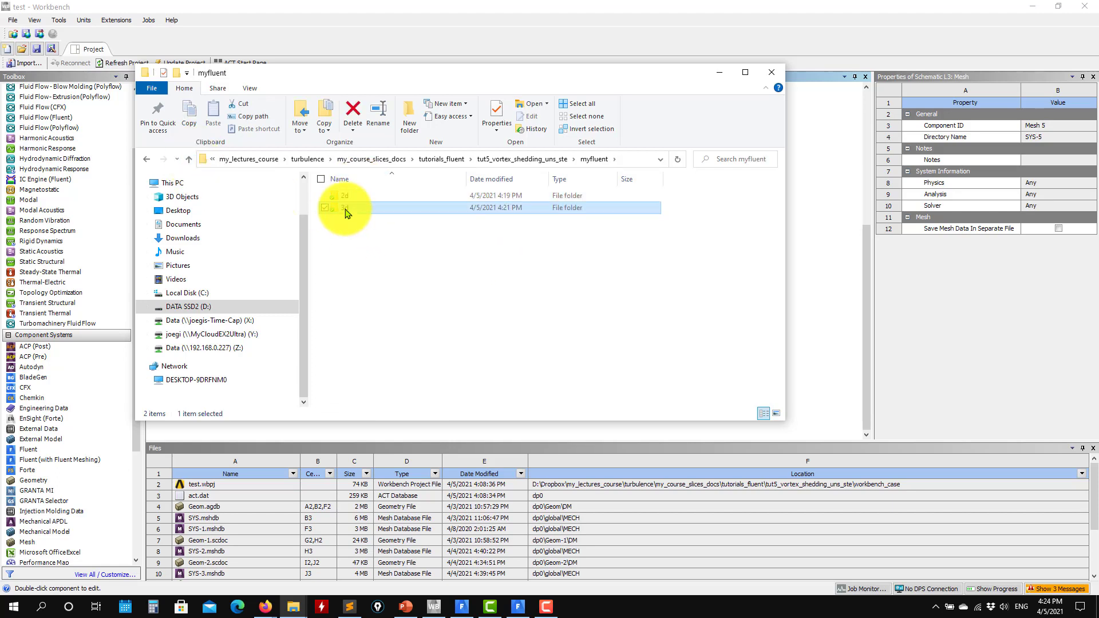
pyautogui.doubleClick(346, 208)
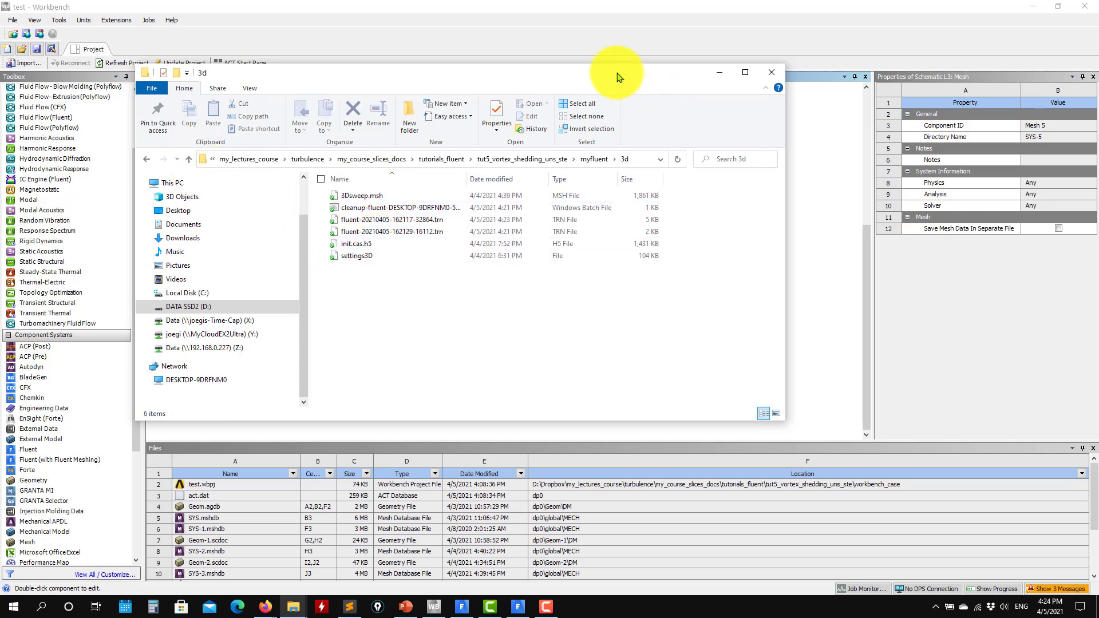
# Return to the Workbench window and save the test project.
pyautogui.moveTo(621, 74); pyautogui.dragTo(837, 106)
pyautogui.click(37, 51)
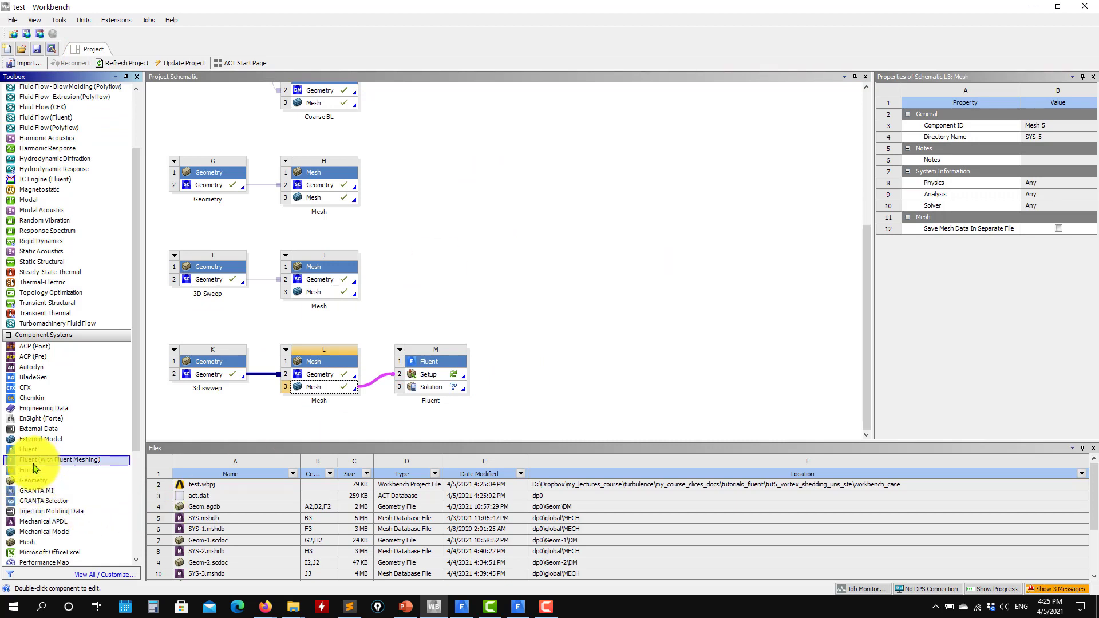
# Try adding a standalone Fluent (with Fluent Meshing) system beside system J in the project schematic, and delete it.
pyautogui.moveTo(33, 465); pyautogui.dragTo(435, 268)
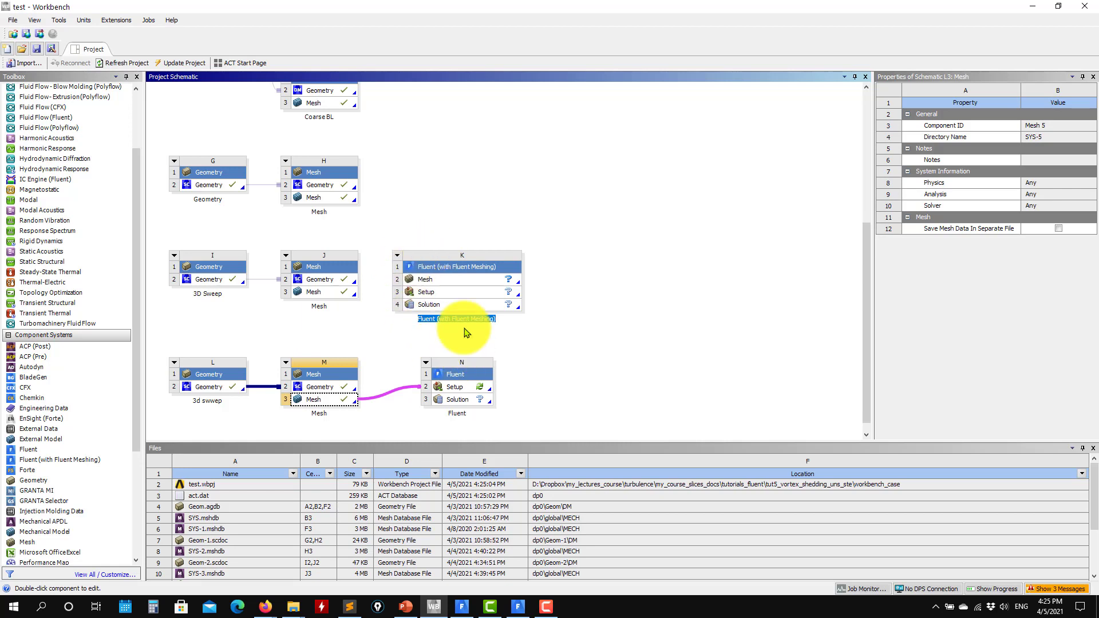
pyautogui.rightClick(398, 261)
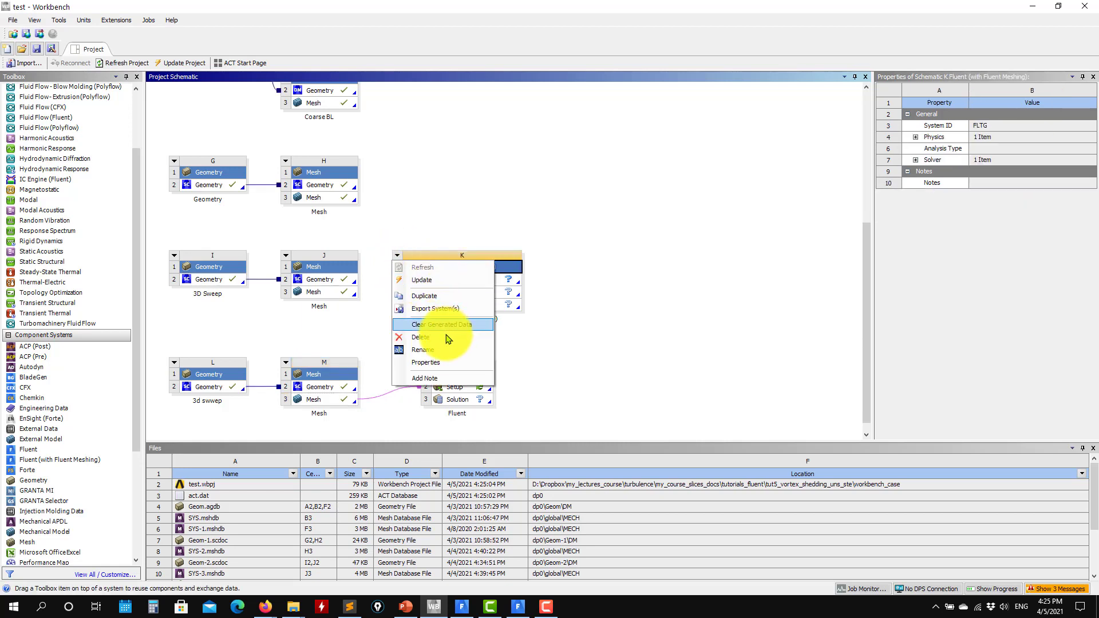
pyautogui.click(446, 336)
pyautogui.click(569, 319)
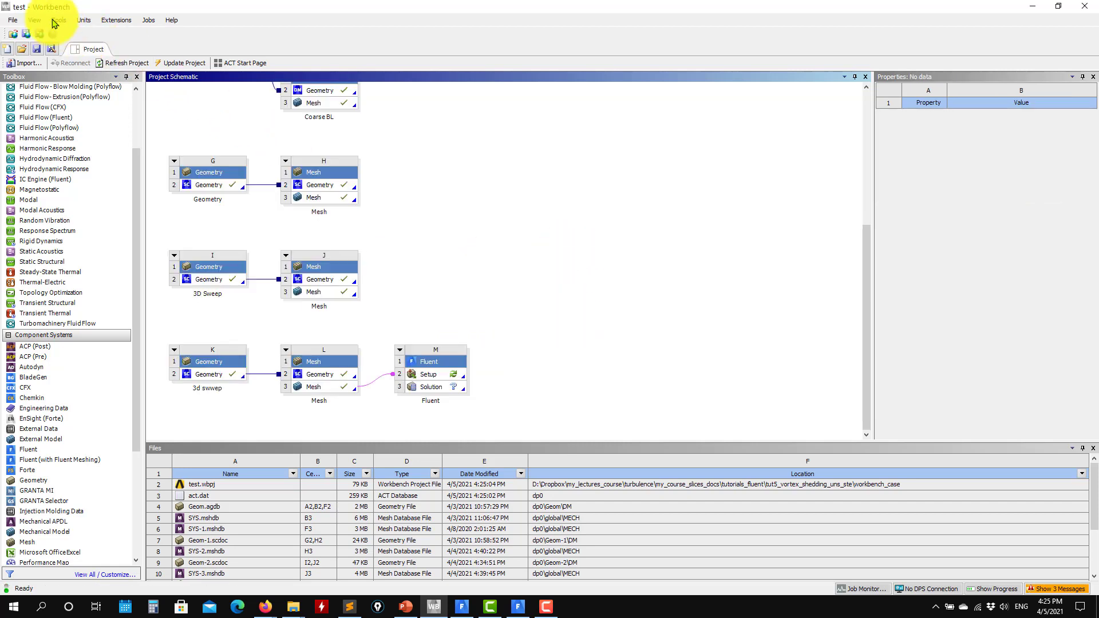
# Save the test project and exit Workbench.
pyautogui.click(36, 49)
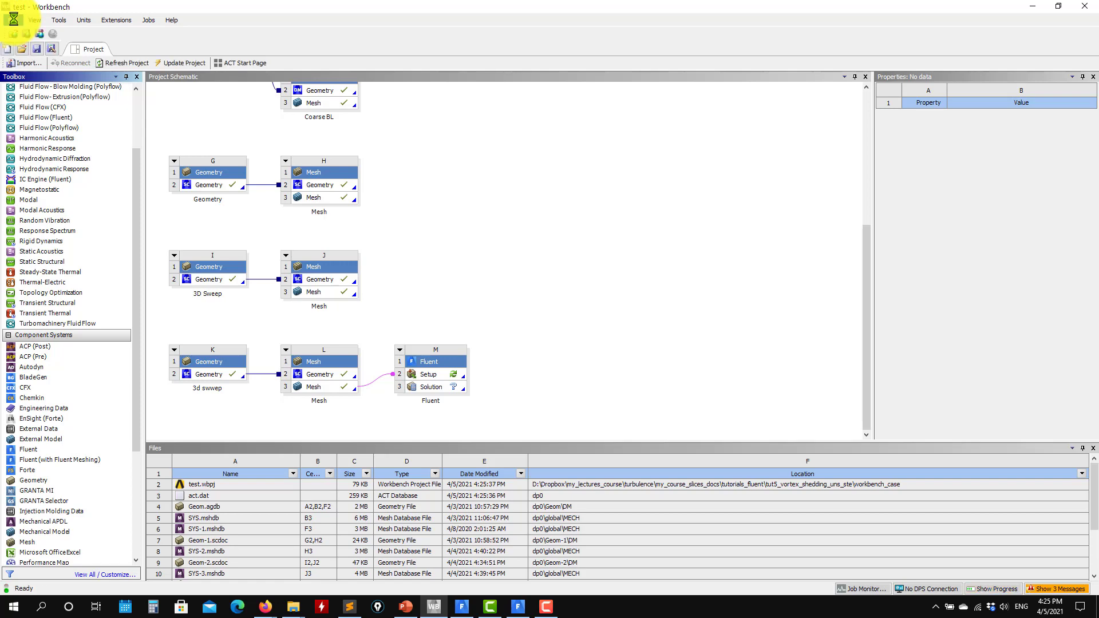
pyautogui.click(13, 19)
pyautogui.click(66, 317)
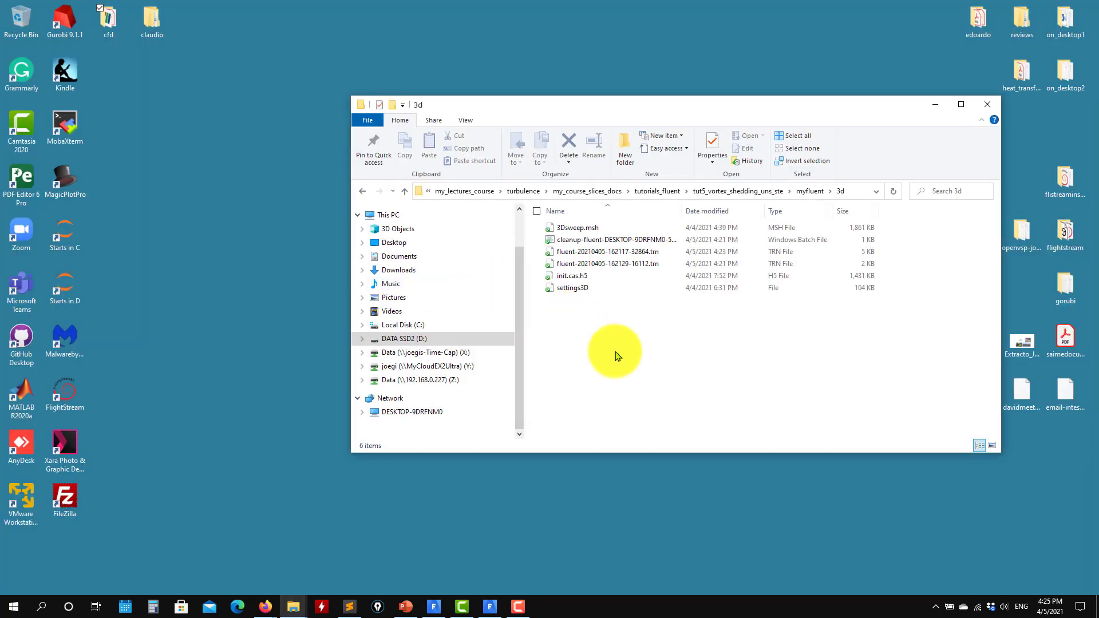
# Switch to the stand-alone Fluent session with the init case and show the Setup section of the outline.
pyautogui.click(434, 608)
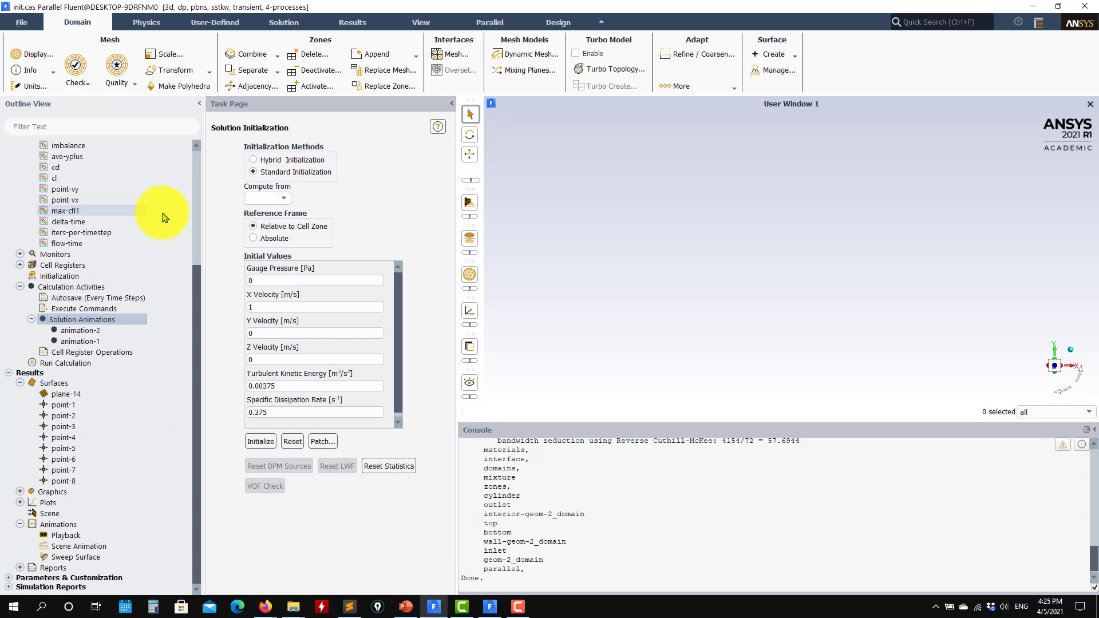
pyautogui.moveTo(192, 276); pyautogui.dragTo(194, 152)
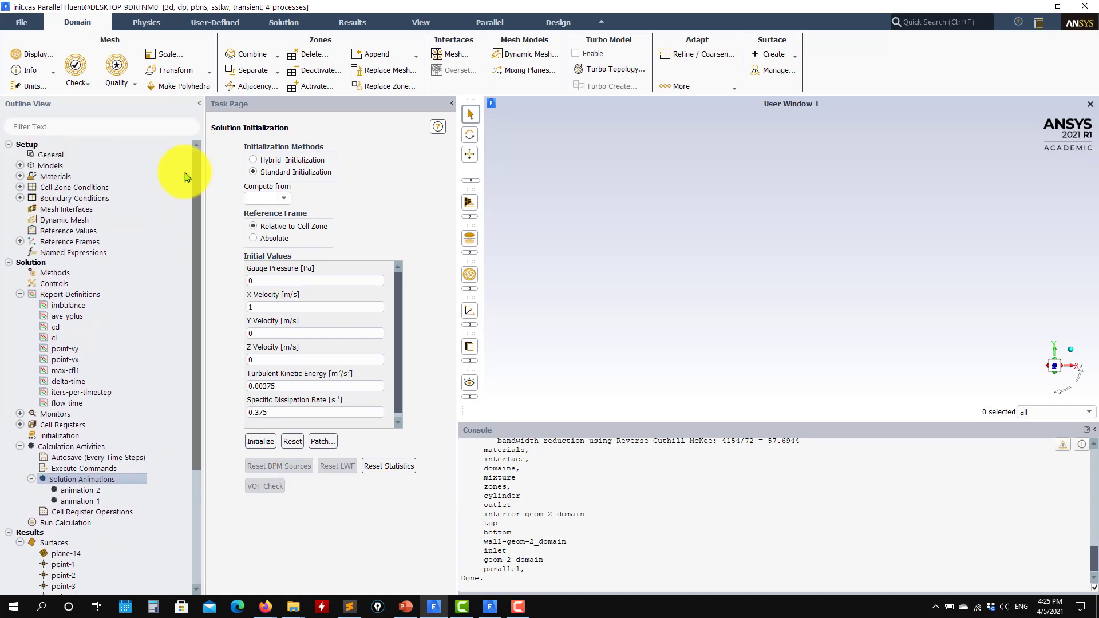
# Review Tutorial 5's Fluent case, mesh and settings downloads in the browser, and return to Fluent.
pyautogui.moveTo(259, 606)
pyautogui.click(326, 452)
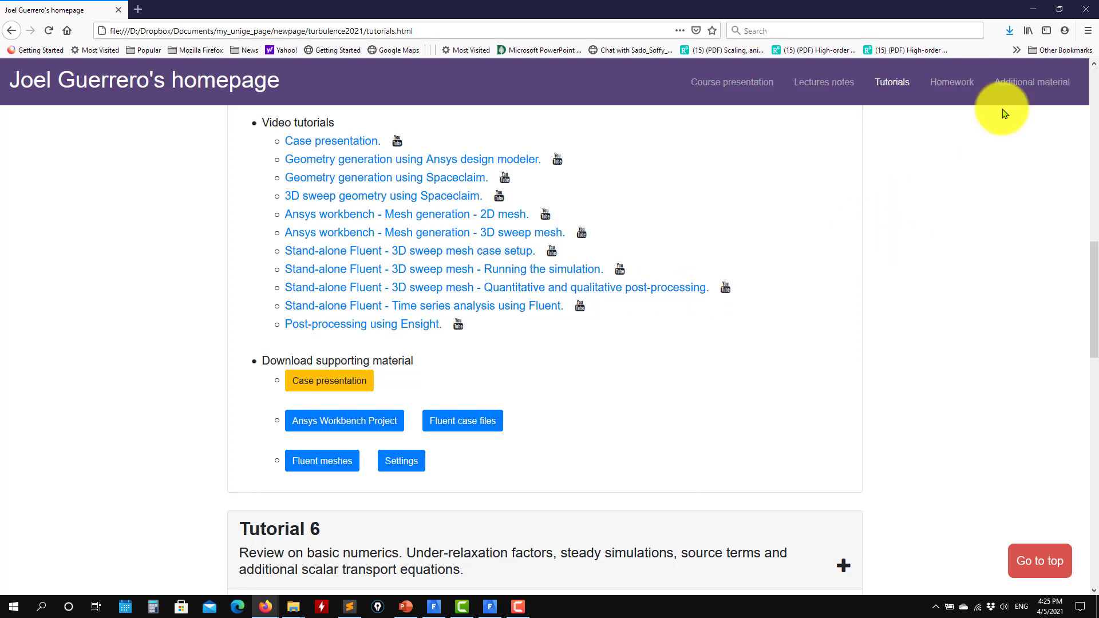
pyautogui.click(1034, 10)
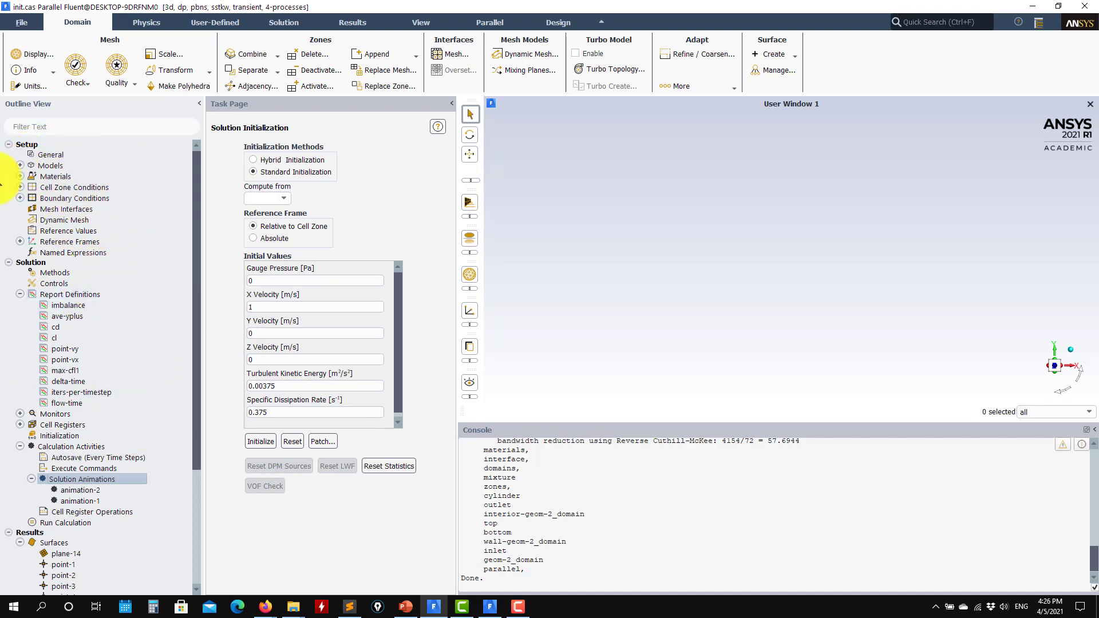
# Open the saved mesh-1 graphics object from the results outline and display it.
pyautogui.click(20, 166)
pyautogui.click(19, 166)
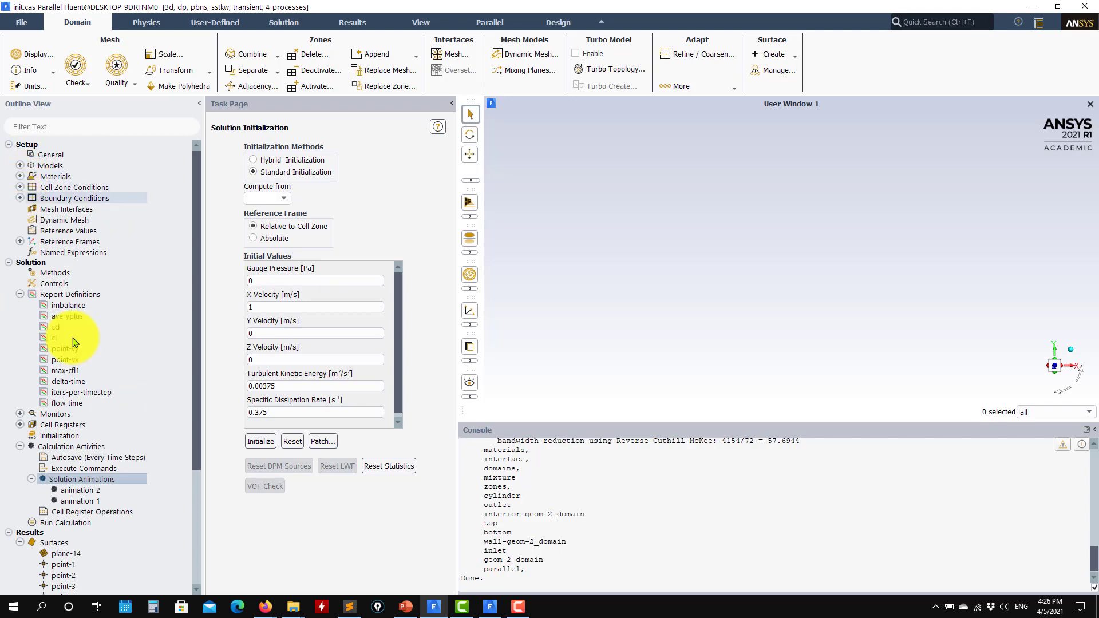
pyautogui.scroll(-5, 109, 504)
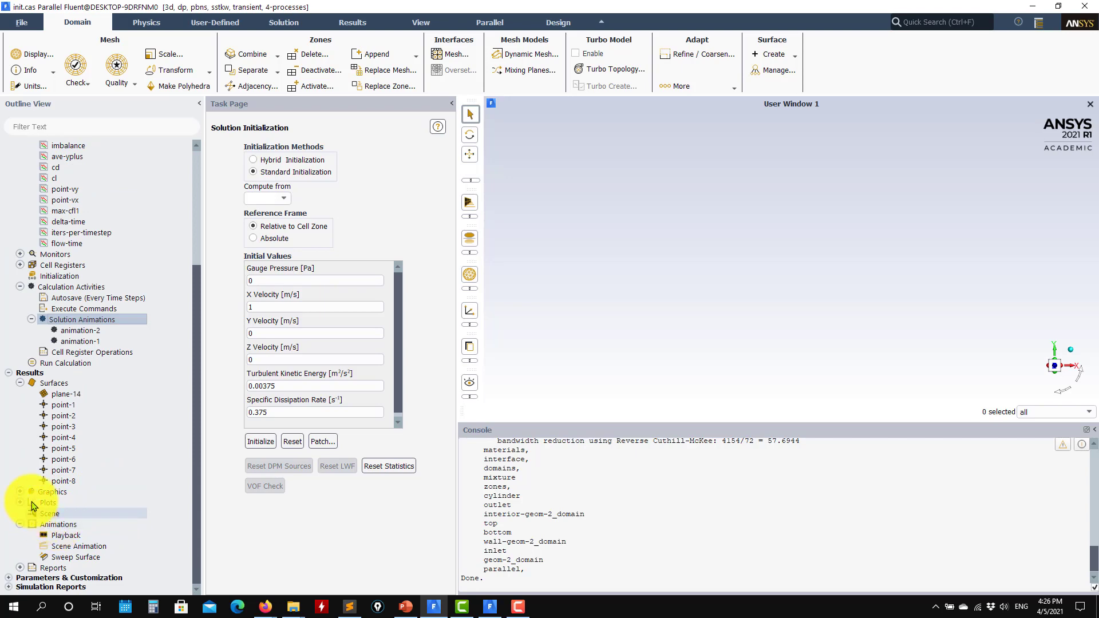
pyautogui.click(20, 491)
pyautogui.doubleClick(57, 504)
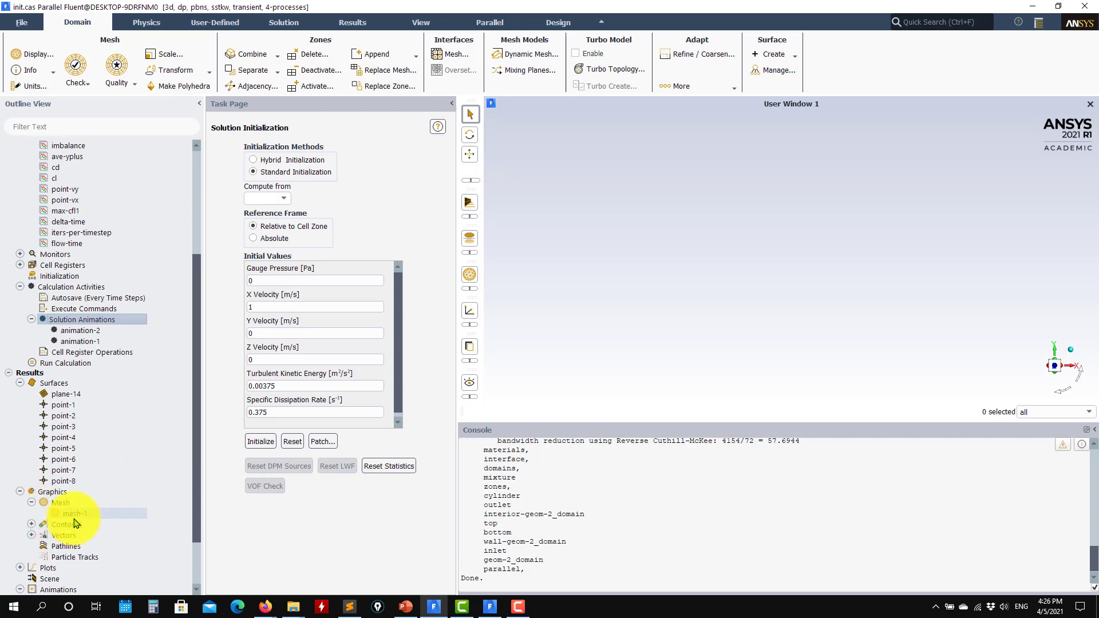
pyautogui.doubleClick(75, 515)
pyautogui.click(336, 573)
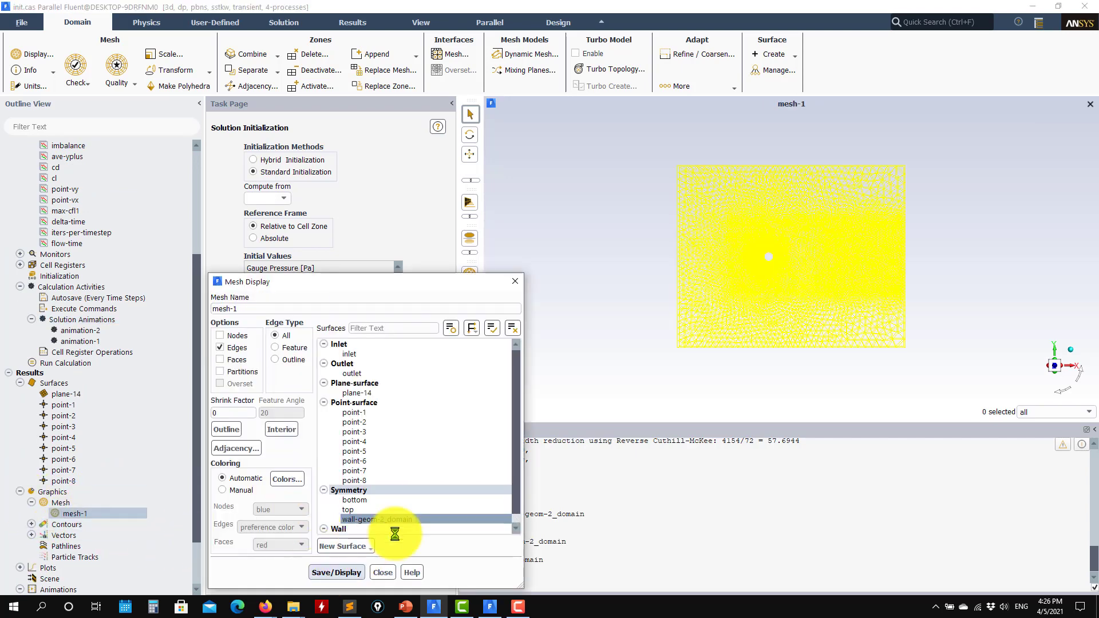
# Clear mesh-1's surface selection, select only wall-geom-2_domain and display the mesh again.
pyautogui.moveTo(668, 307); pyautogui.dragTo(778, 214)
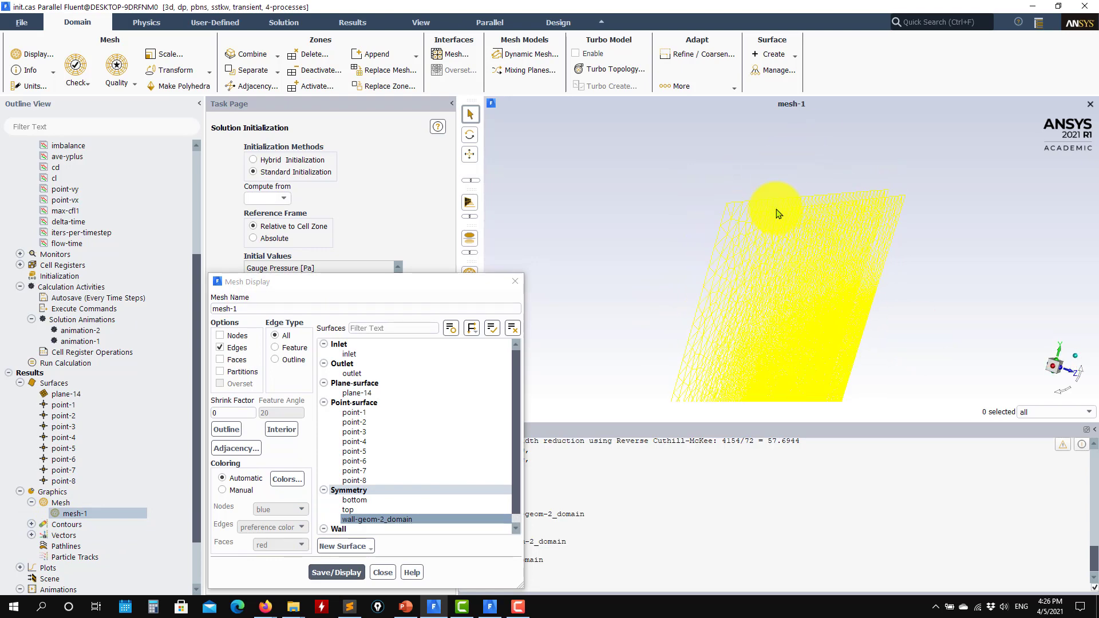
pyautogui.scroll(-1, 506, 452)
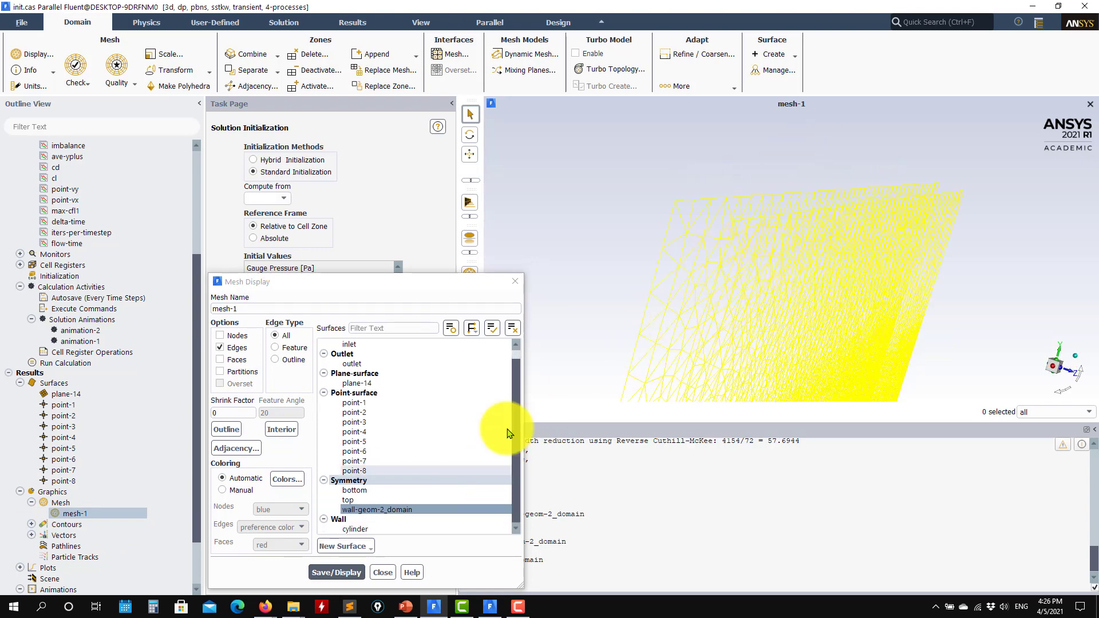
pyautogui.click(513, 329)
pyautogui.click(390, 511)
pyautogui.click(330, 575)
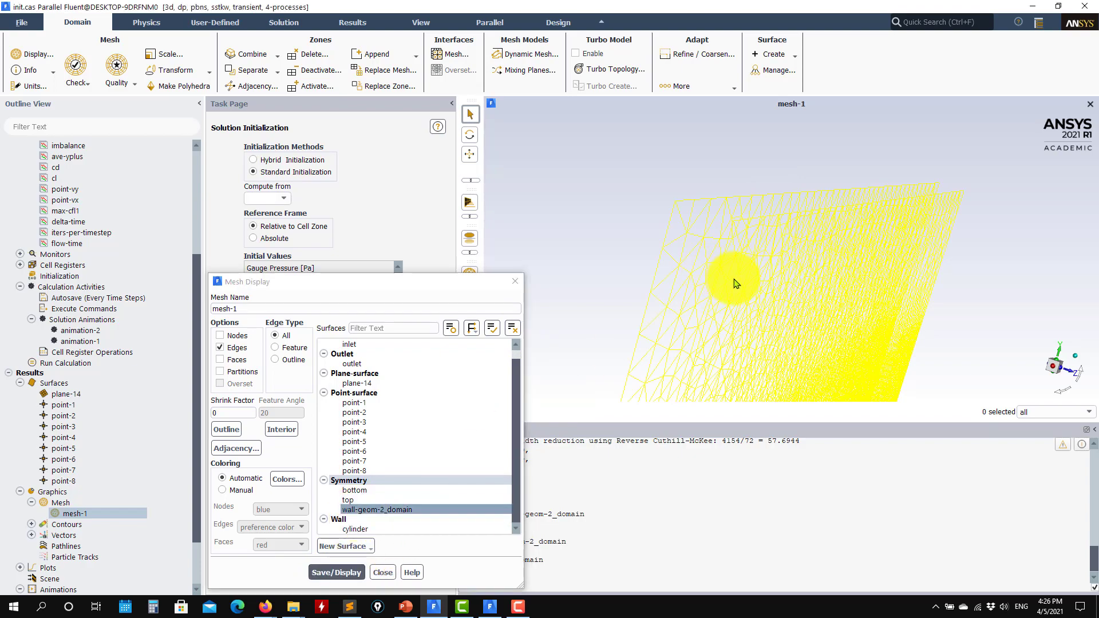
# Add plane-14 to mesh-1's selected surfaces and display it together with wall-geom-2_domain.
pyautogui.moveTo(736, 269); pyautogui.dragTo(737, 301)
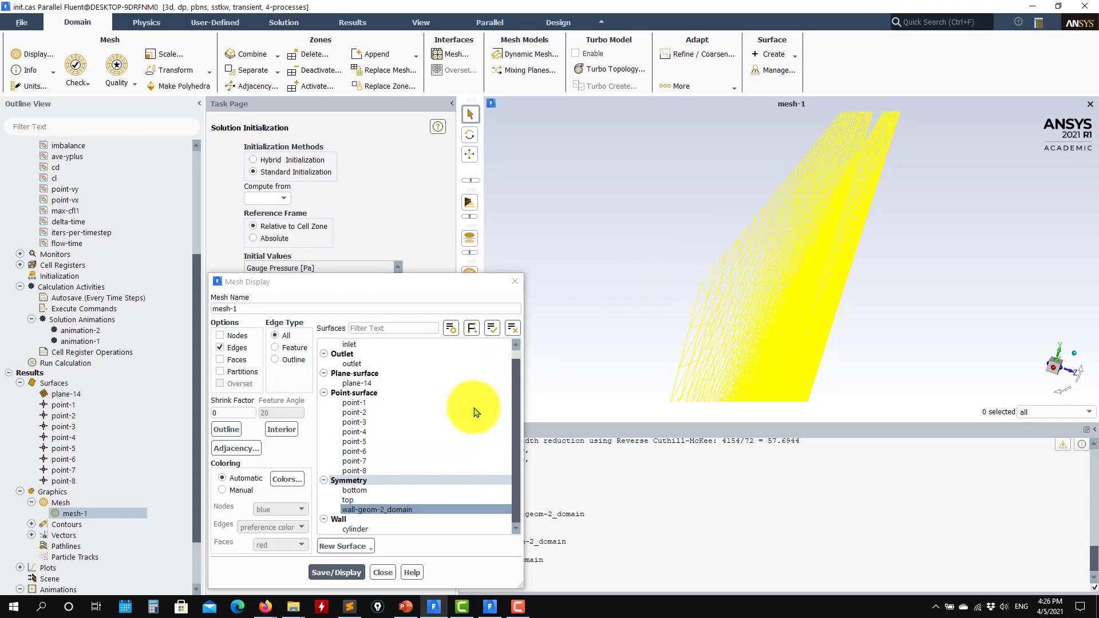
pyautogui.click(366, 383)
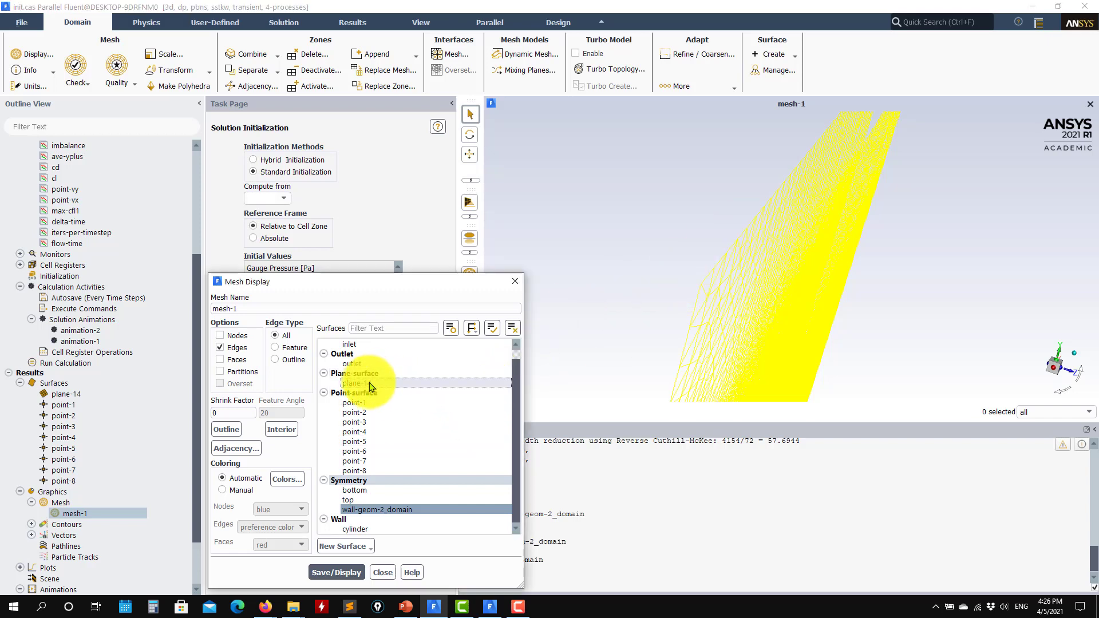
pyautogui.click(346, 574)
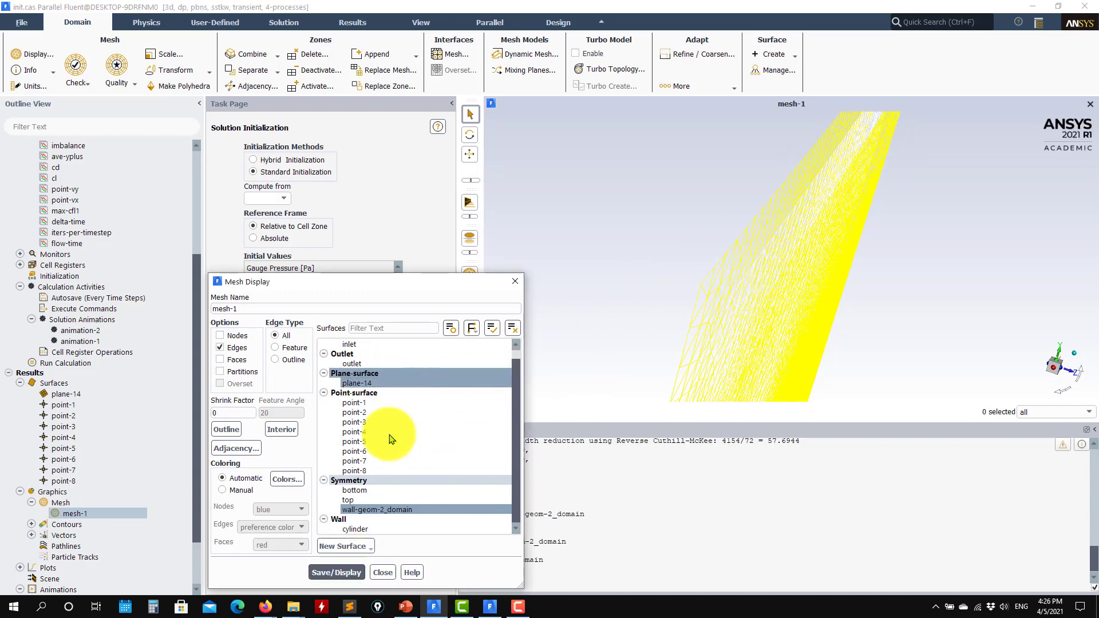
# Display mesh-1 with only plane-14, restore wall-geom-2_domain to the display, and close the mesh settings.
pyautogui.click(382, 509)
pyautogui.click(338, 574)
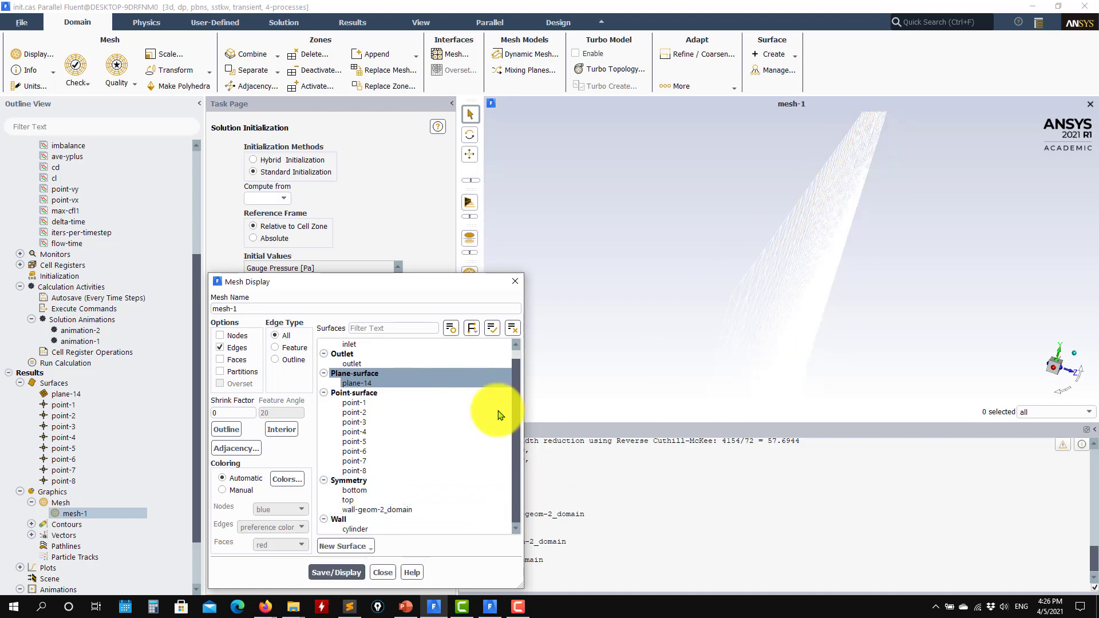
pyautogui.click(369, 510)
pyautogui.click(339, 573)
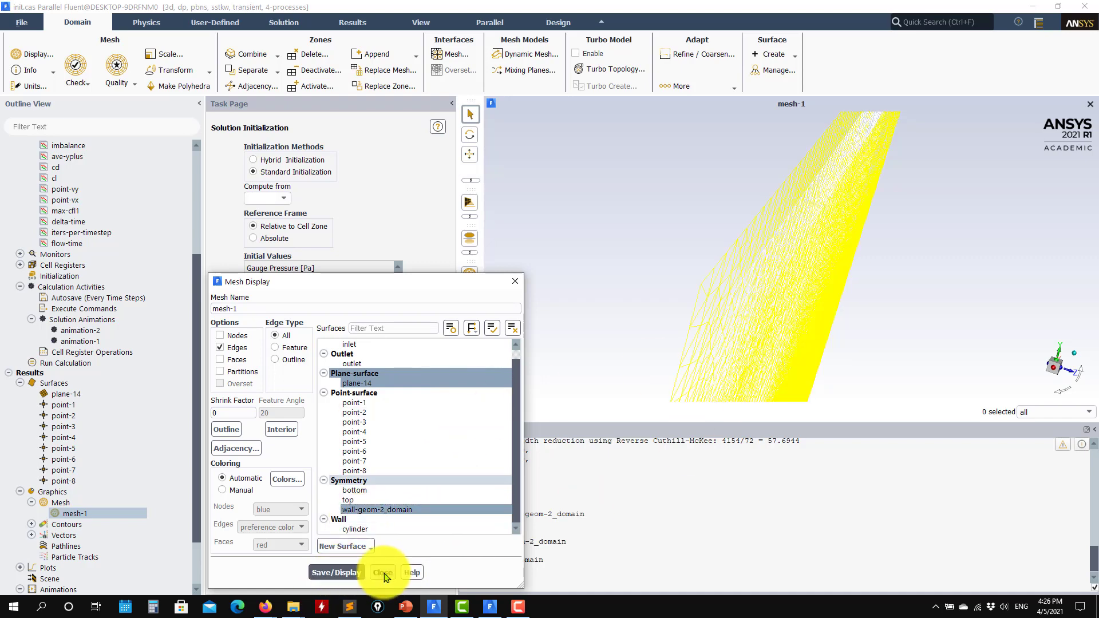
pyautogui.click(383, 572)
# Examine the symmetry boundary conditions, including wall-geom-2_domain, and the case's report definitions, calculation activities and results objects in the outline.
pyautogui.scroll(1, 196, 252)
pyautogui.scroll(6, 201, 235)
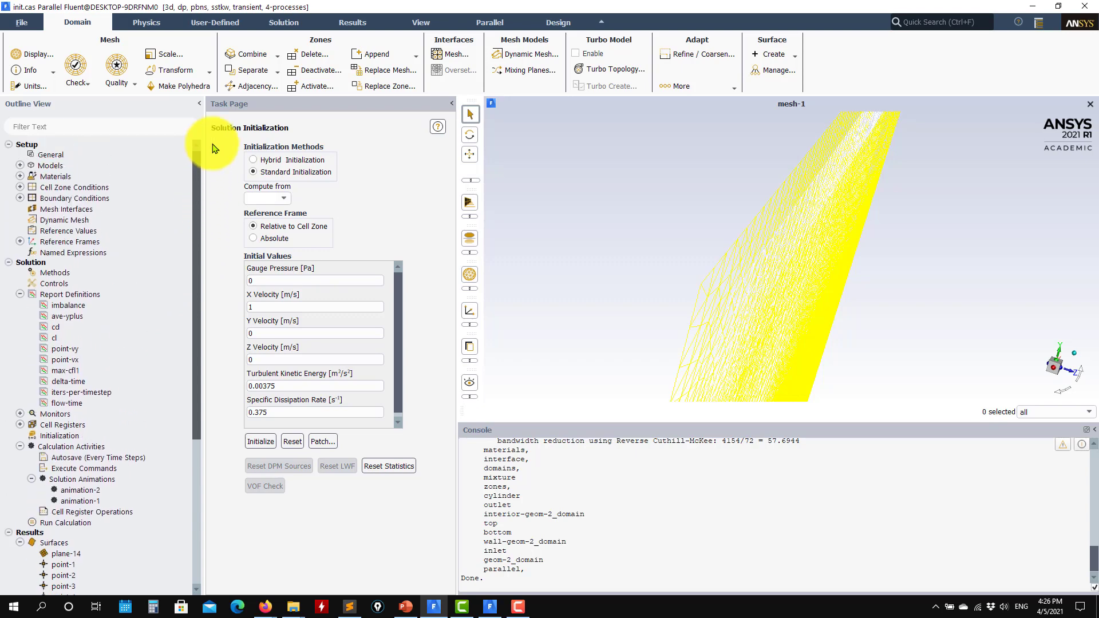
pyautogui.click(20, 198)
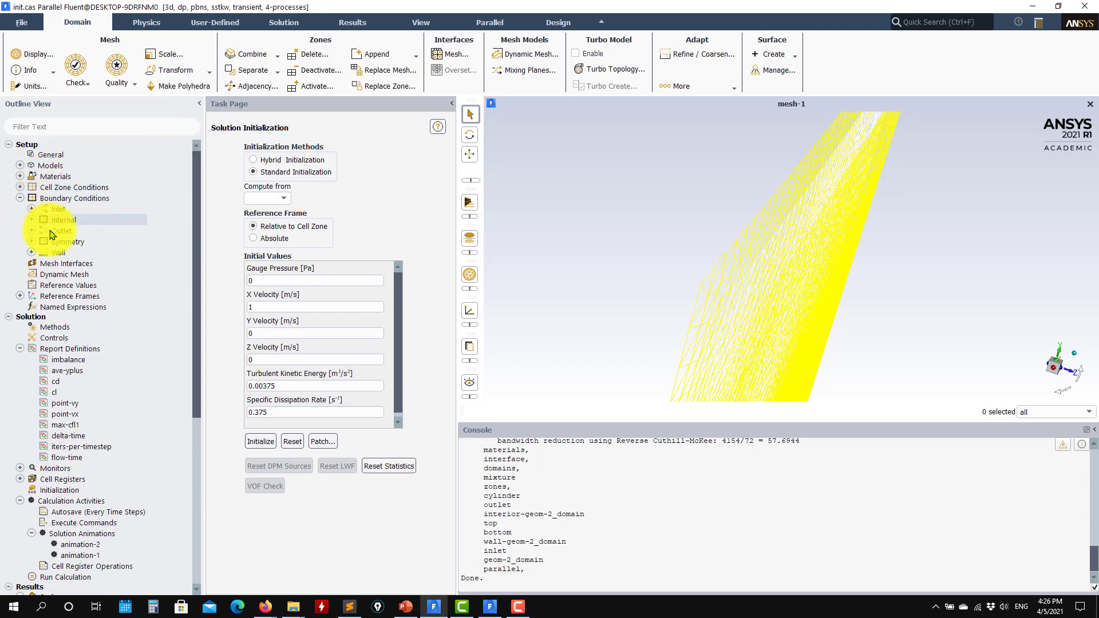
pyautogui.click(32, 242)
pyautogui.click(90, 279)
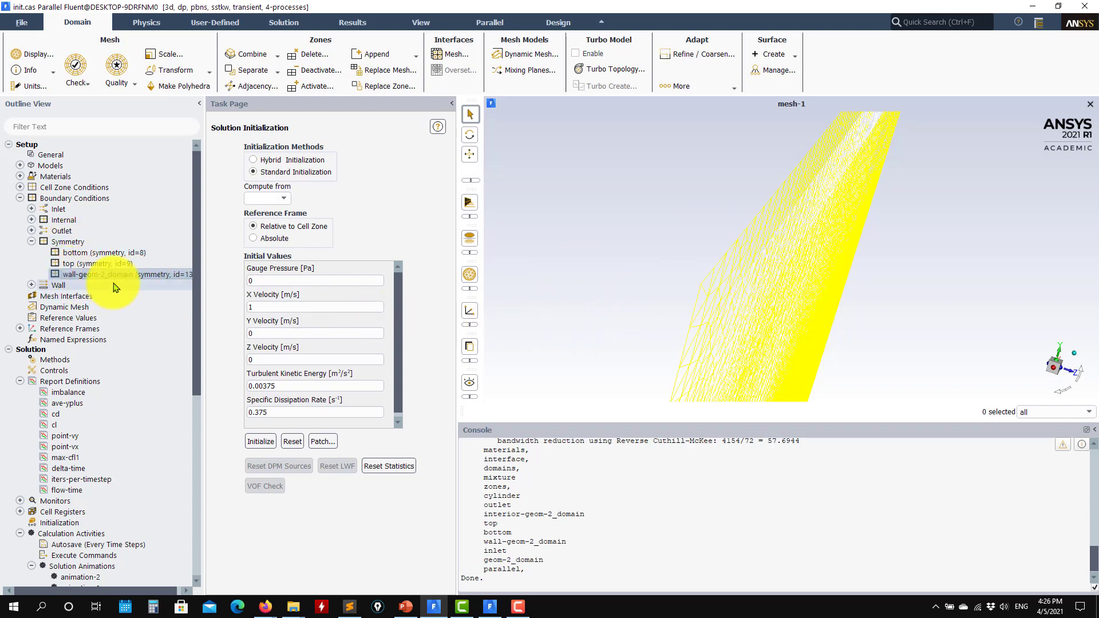
pyautogui.scroll(-3, 135, 315)
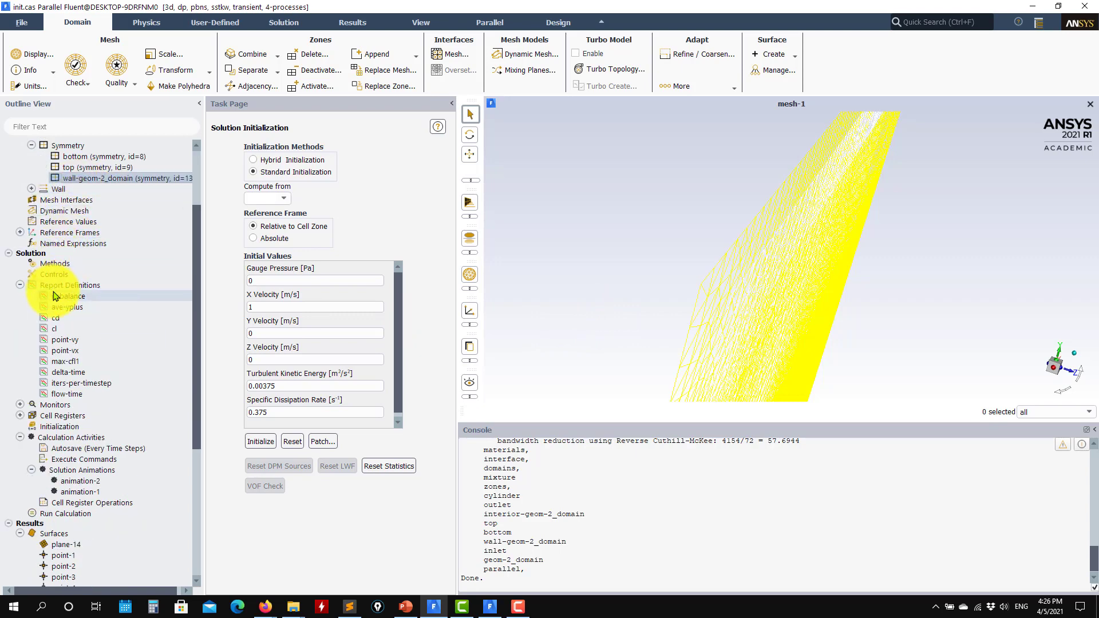
pyautogui.scroll(-3, 55, 311)
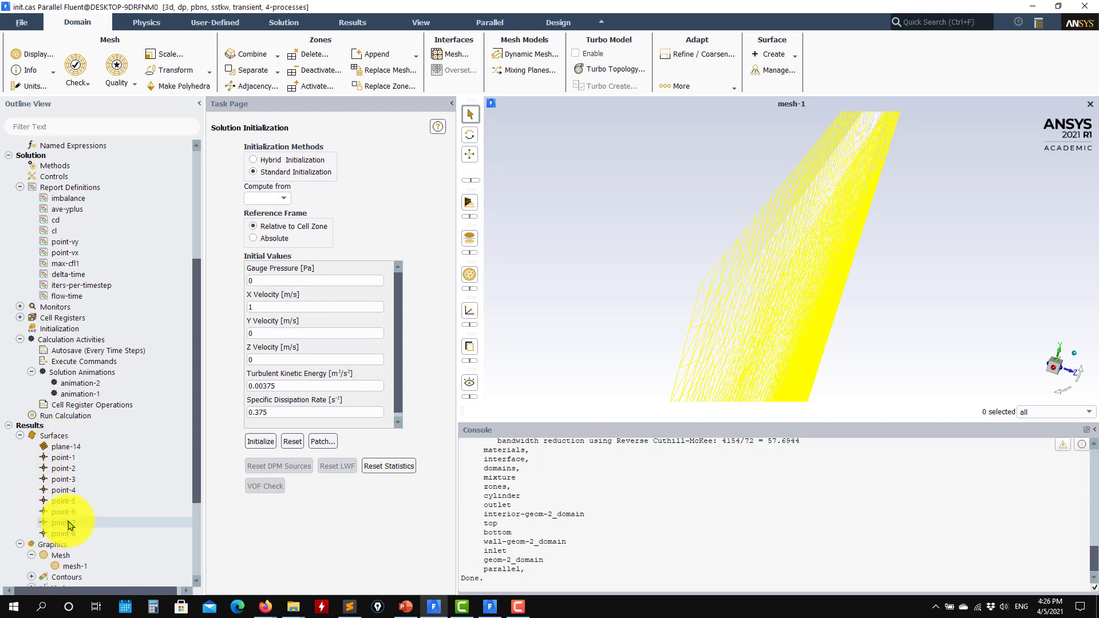
pyautogui.scroll(-4, 64, 526)
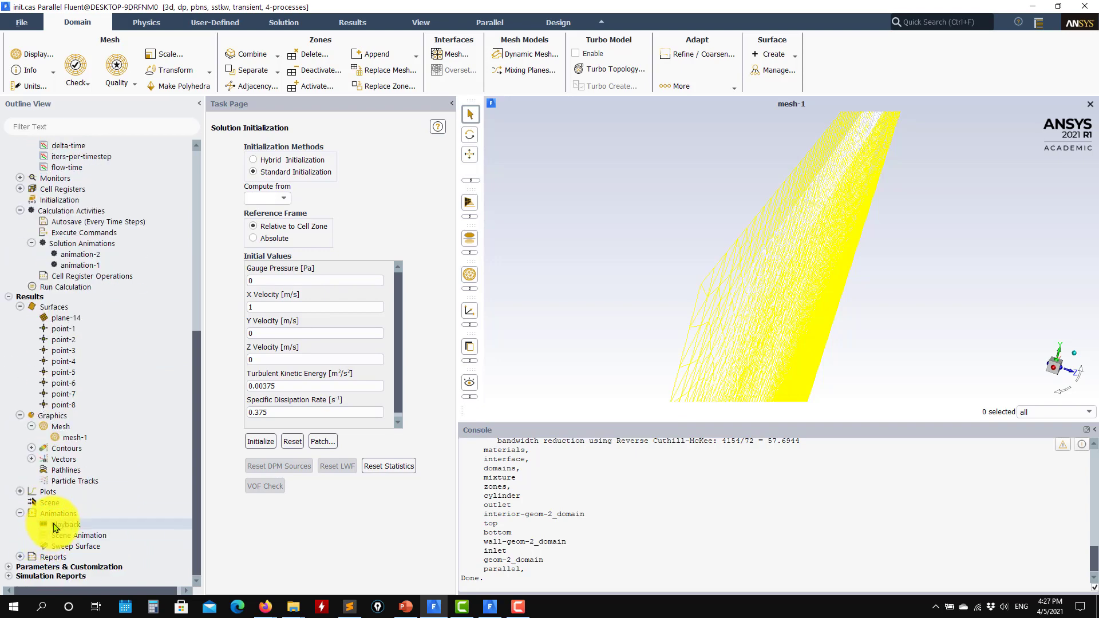
# Minimize Fluent, bring up Fluent Launcher, and copy the path of the myfluent\3d folder from File Explorer.
pyautogui.click(1033, 7)
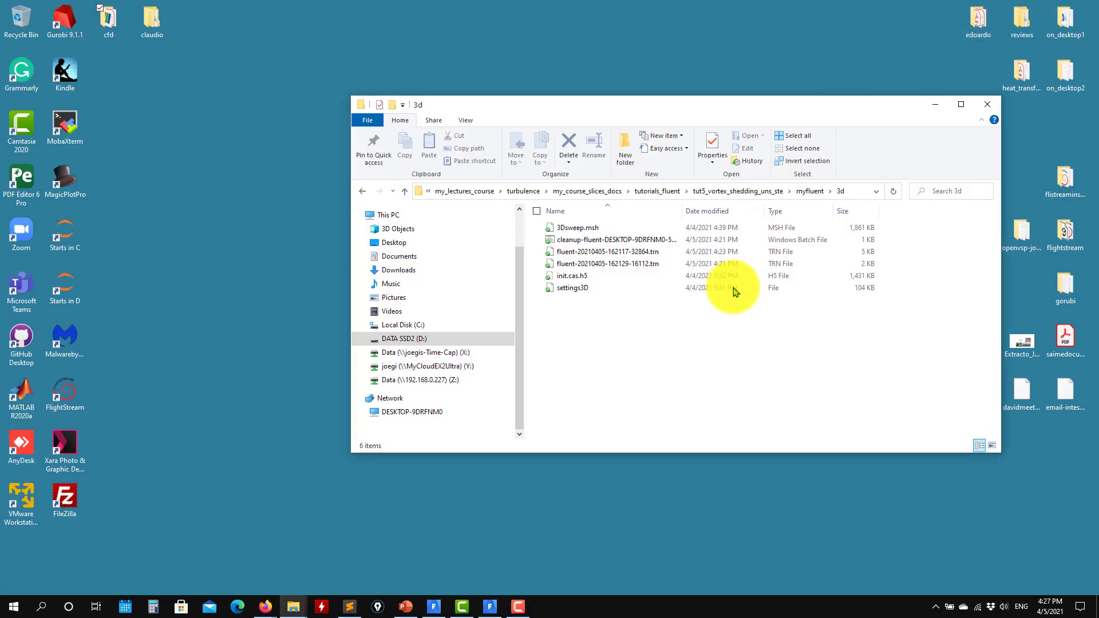
pyautogui.click(491, 607)
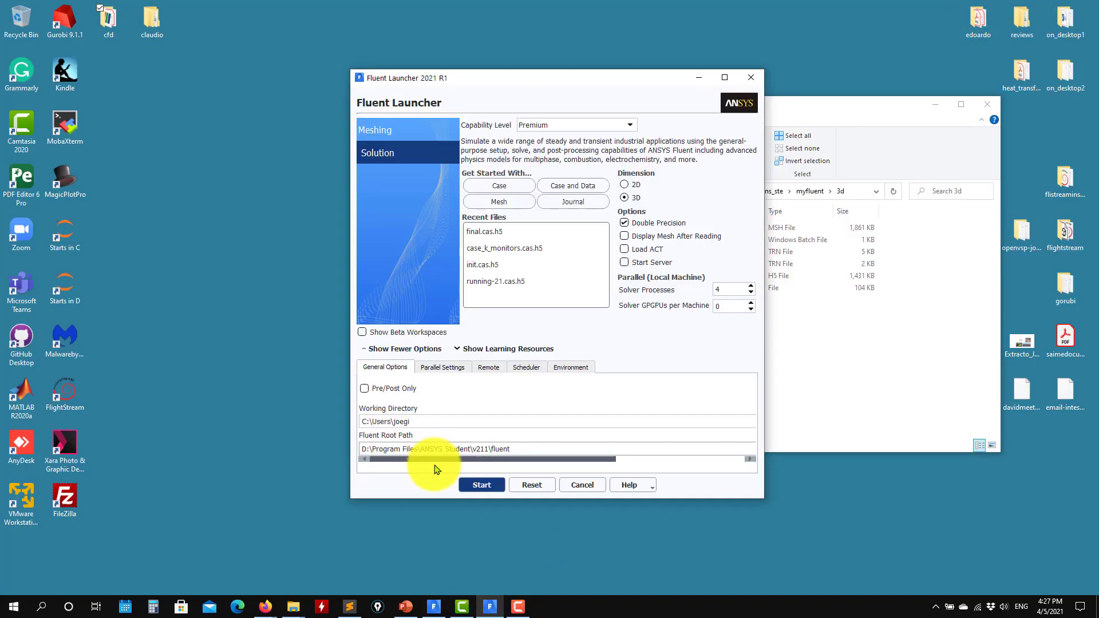
pyautogui.moveTo(590, 85); pyautogui.dragTo(232, 37)
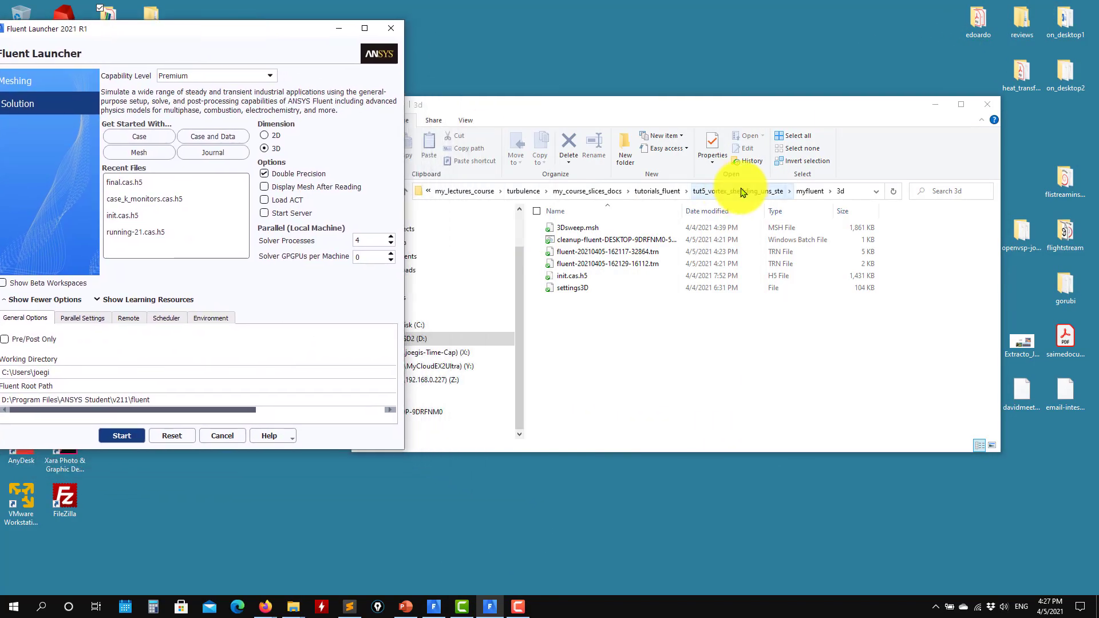
pyautogui.click(824, 191)
pyautogui.hotkey('ctrl', 'c')
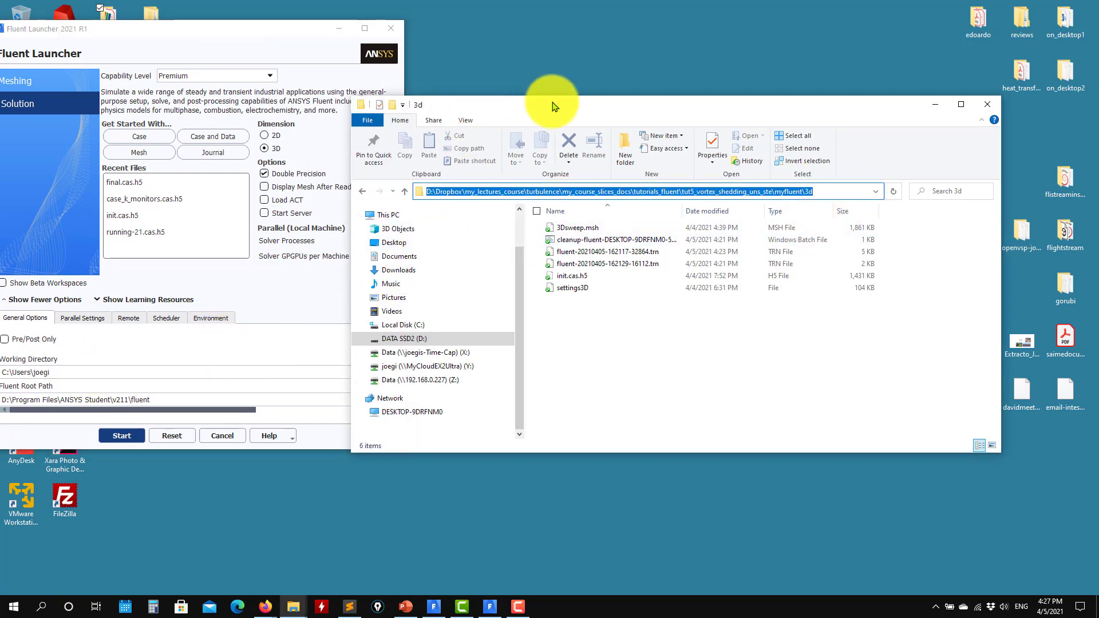
# Arrange the launcher beside the folder window and set its working directory to the copied myfluent\3d path.
pyautogui.moveTo(559, 104); pyautogui.dragTo(662, 225)
pyautogui.click(256, 30)
pyautogui.moveTo(256, 30); pyautogui.dragTo(361, 14)
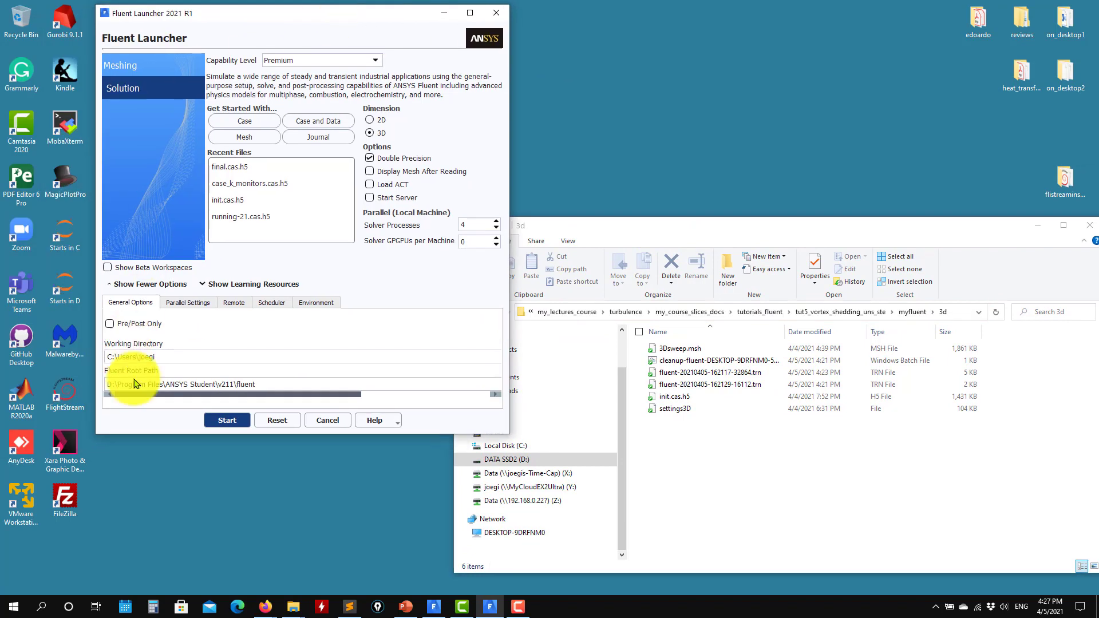
pyautogui.moveTo(184, 359); pyautogui.dragTo(110, 351)
pyautogui.hotkey('ctrl', 'v')
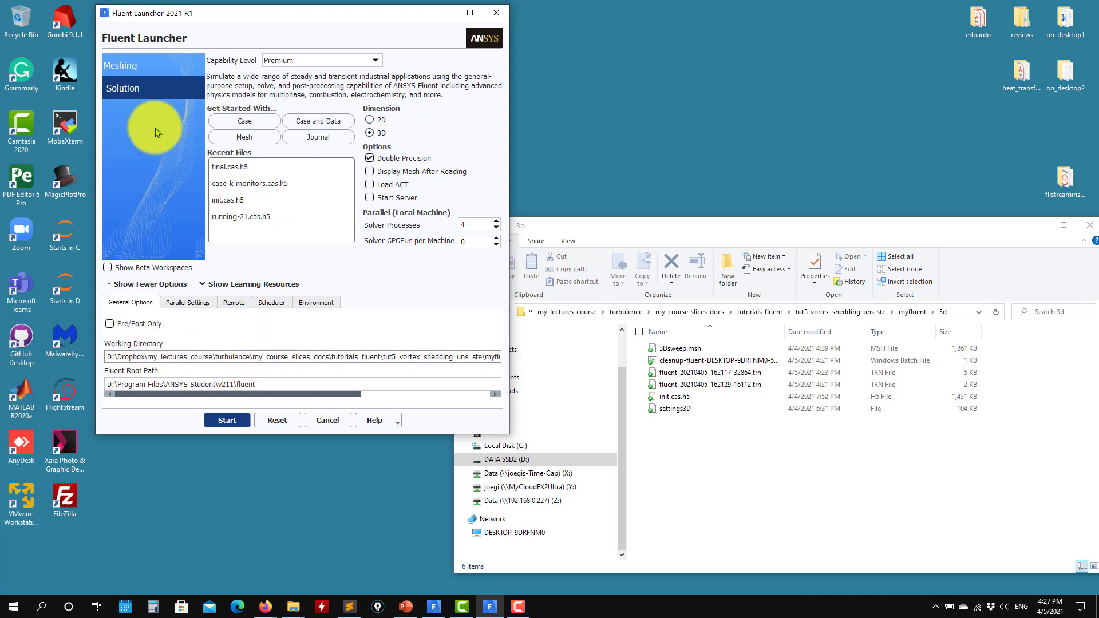
# Launch a 3D double-precision Solution session with 4 solver processes and maximize its window.
pyautogui.click(149, 88)
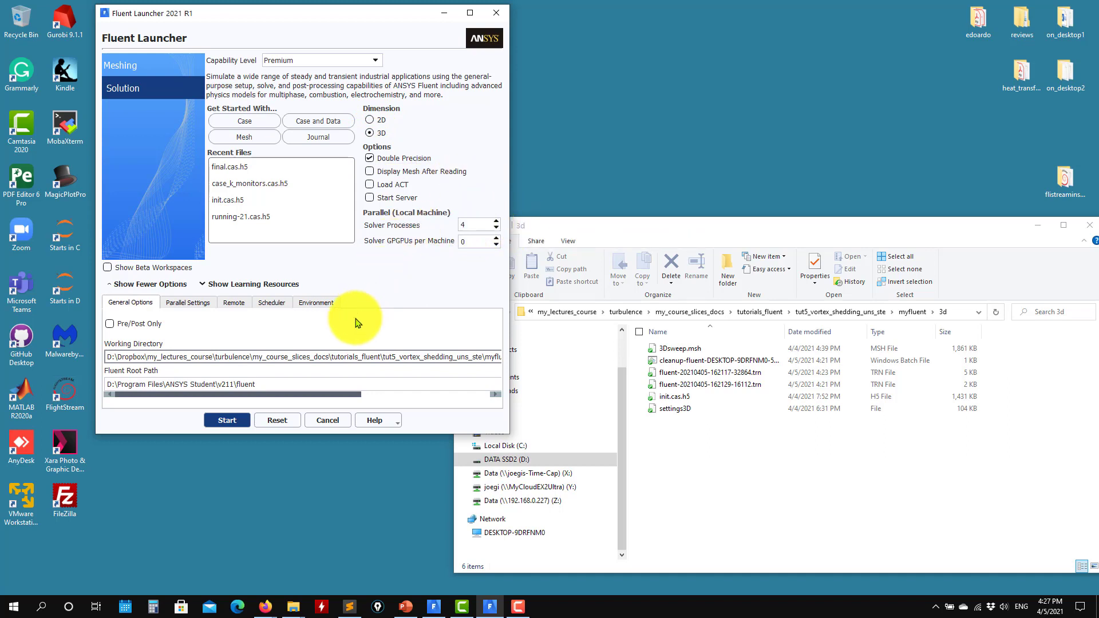
pyautogui.click(227, 421)
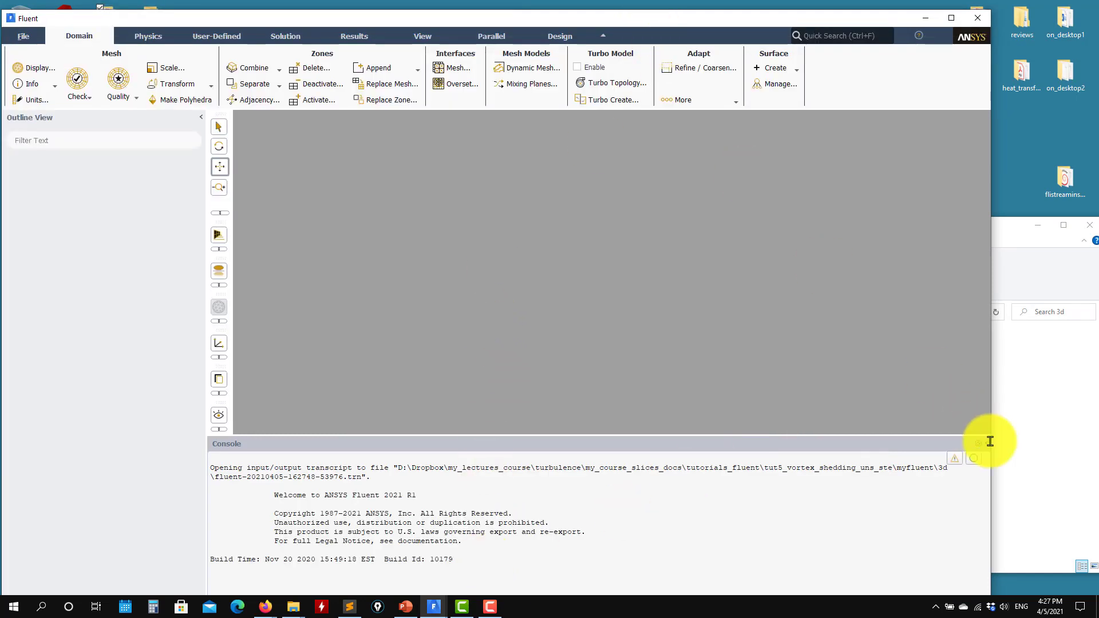
pyautogui.click(1014, 462)
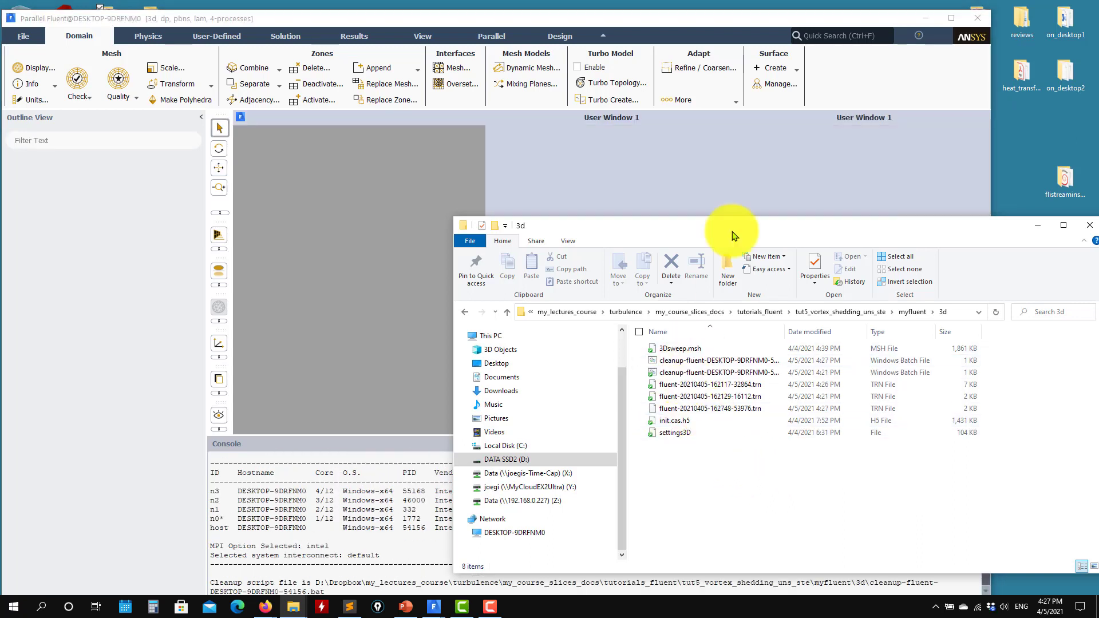
pyautogui.doubleClick(784, 17)
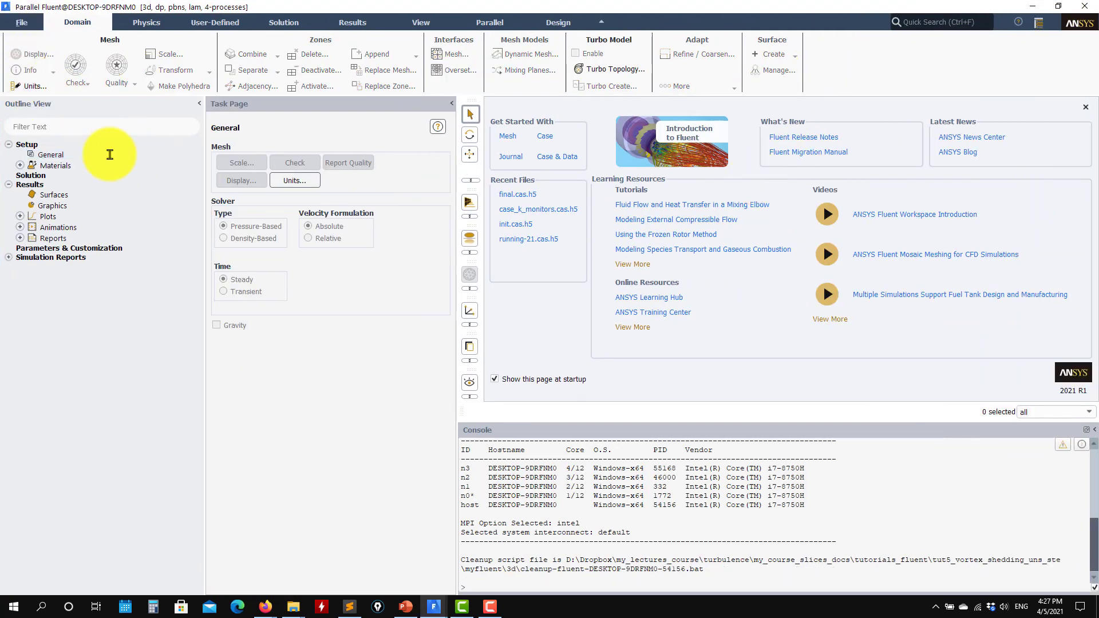
# Read the mesh file 3Dsweep.msh from the working directory into the new session.
pyautogui.click(22, 23)
pyautogui.moveTo(32, 38)
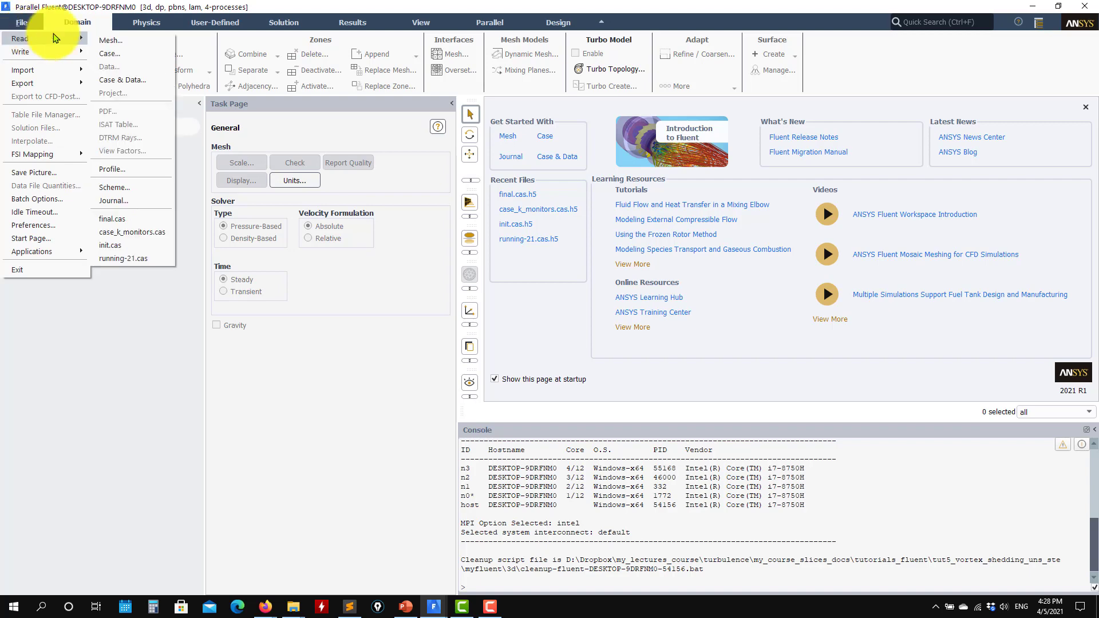
pyautogui.click(114, 40)
pyautogui.click(466, 226)
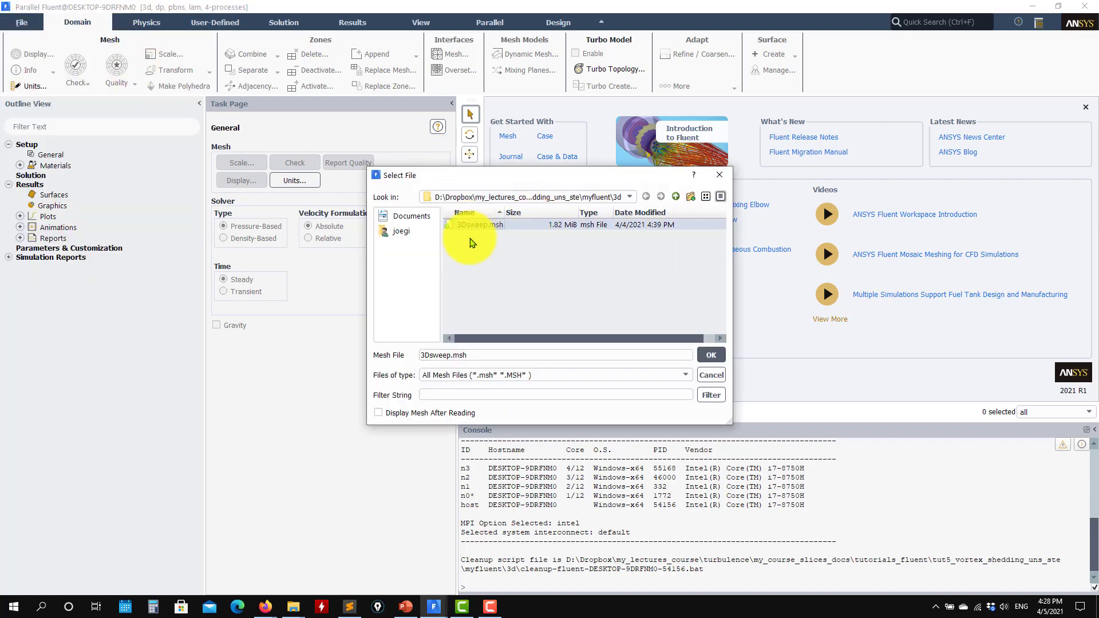
pyautogui.click(710, 354)
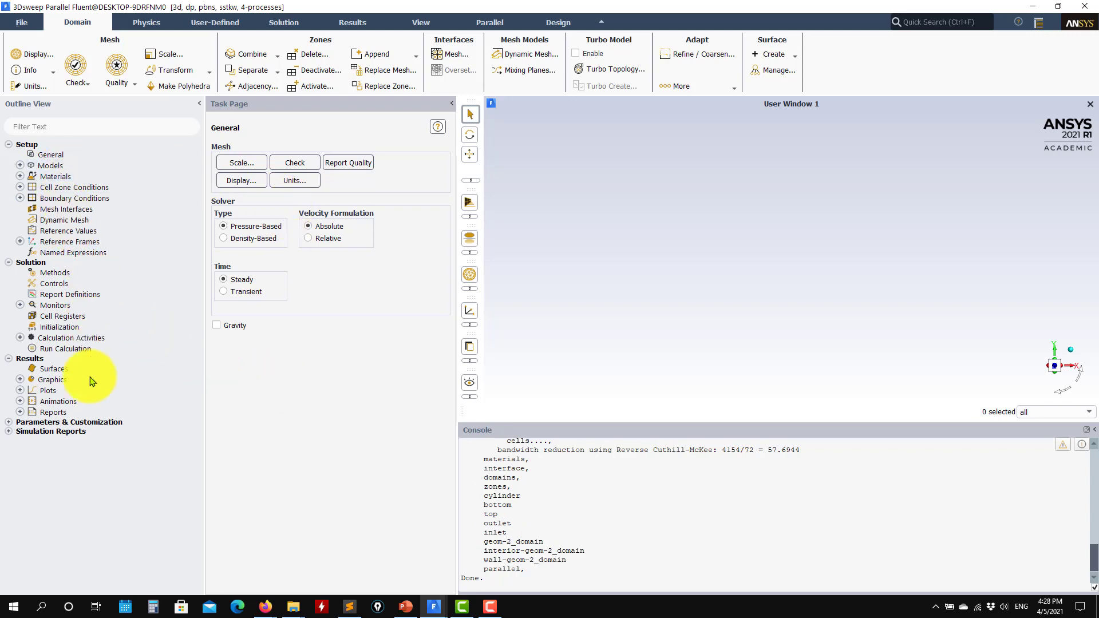
# Create the mesh graphics object mesh-1 from the results outline with all surfaces shown as faces and display it.
pyautogui.click(20, 391)
pyautogui.click(20, 380)
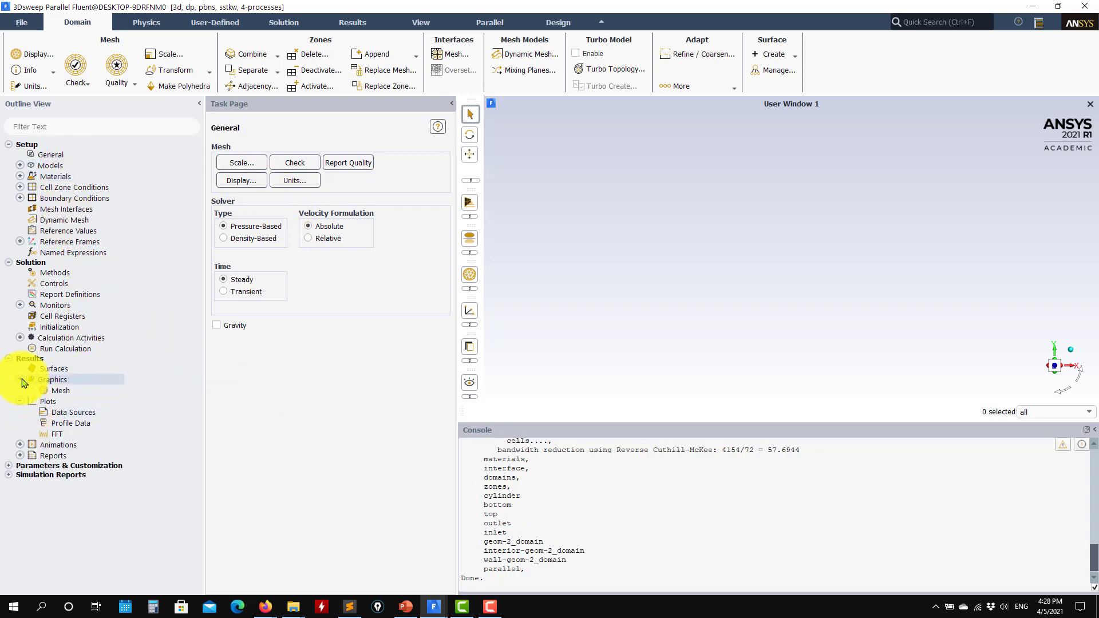
pyautogui.doubleClick(56, 391)
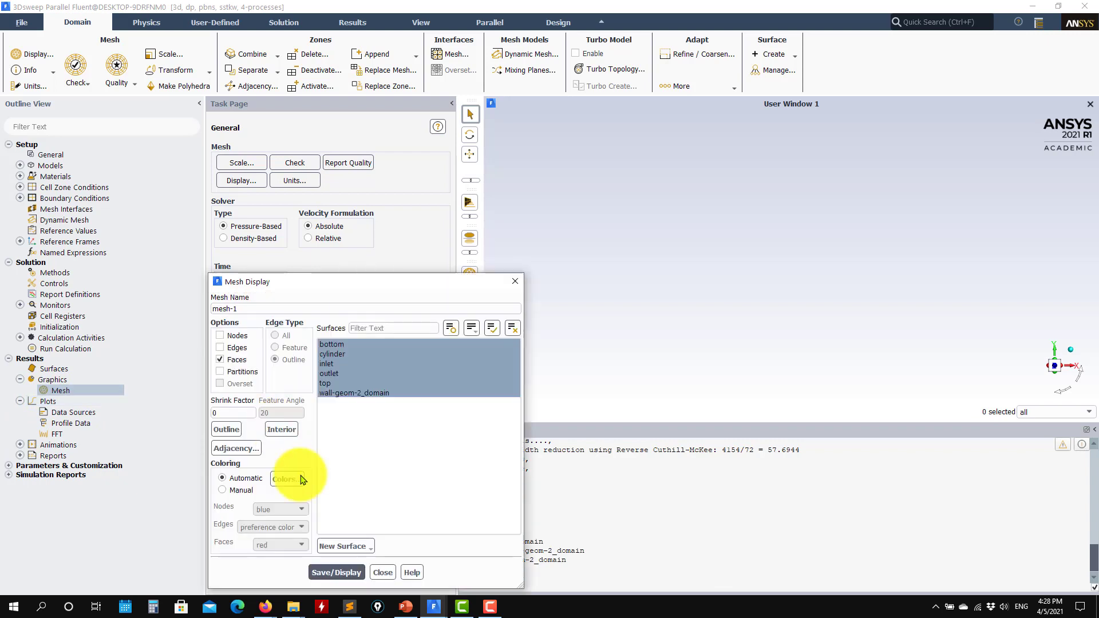
pyautogui.click(338, 572)
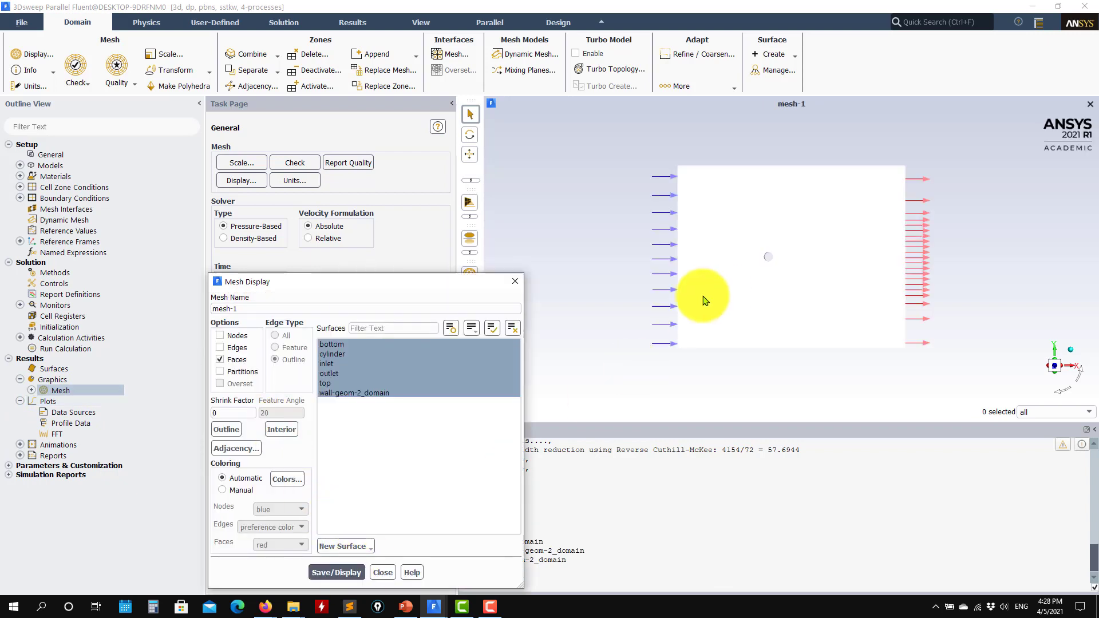
# Inspect the domain's interior by displaying mesh-1 without wall-geom-2_domain, and restore that surface to the display.
pyautogui.moveTo(749, 297); pyautogui.dragTo(748, 190)
pyautogui.scroll(3, 747, 190)
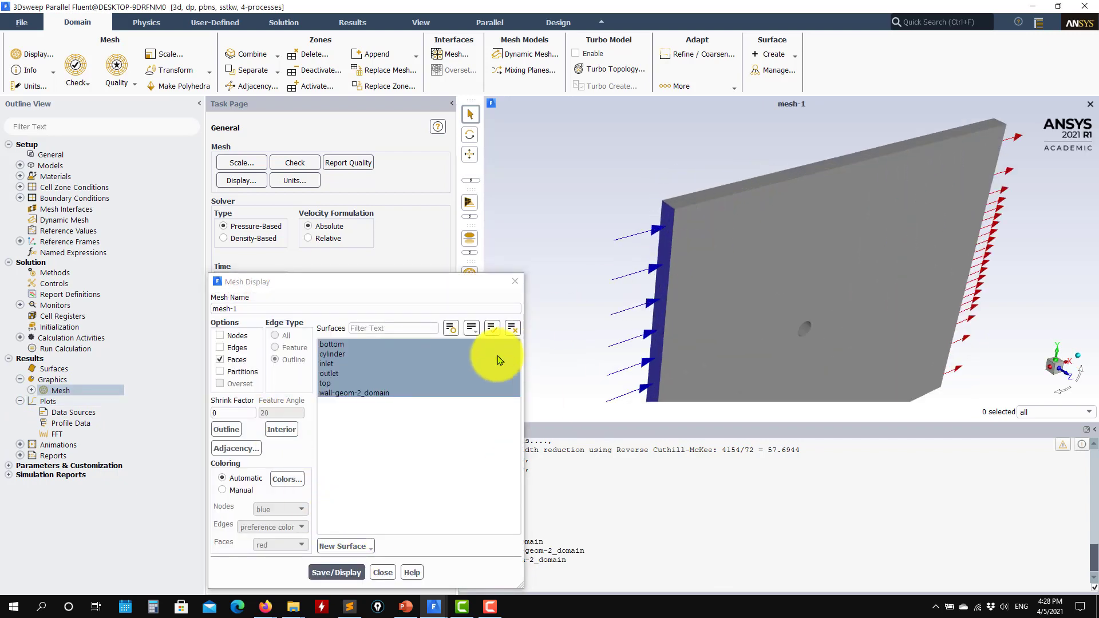
pyautogui.click(355, 393)
pyautogui.click(342, 573)
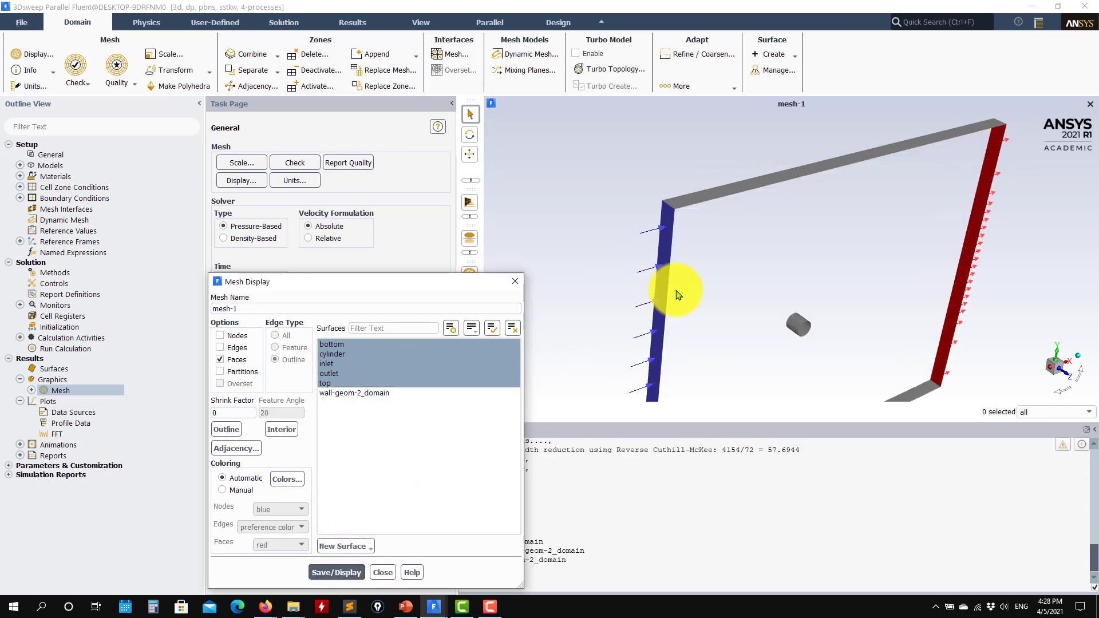
pyautogui.click(335, 394)
pyautogui.click(337, 572)
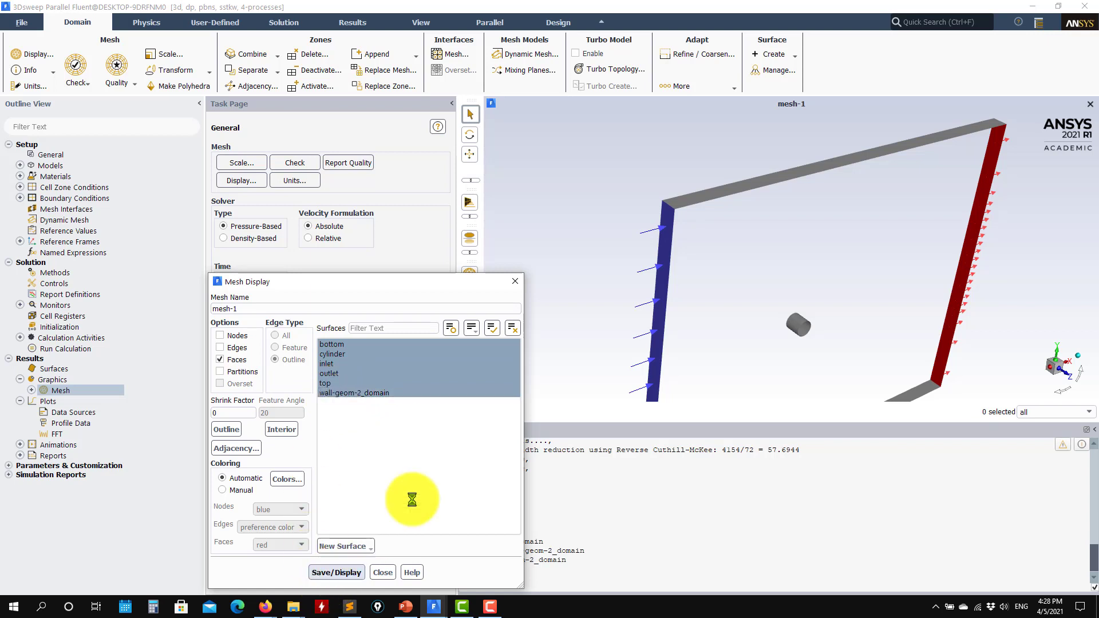
# Enable edges in addition to faces for mesh-1, redisplay it, and inspect the mesh around the cylinder.
pyautogui.moveTo(752, 275); pyautogui.dragTo(813, 298)
pyautogui.click(220, 348)
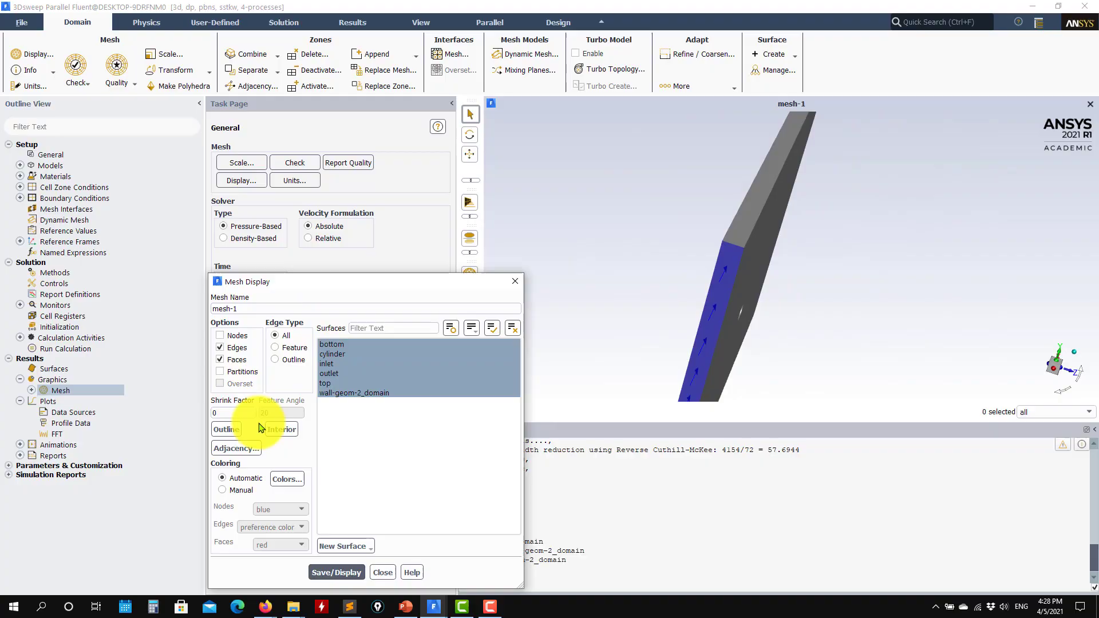
pyautogui.click(337, 573)
pyautogui.moveTo(741, 282); pyautogui.dragTo(889, 295)
pyautogui.scroll(10, 882, 304)
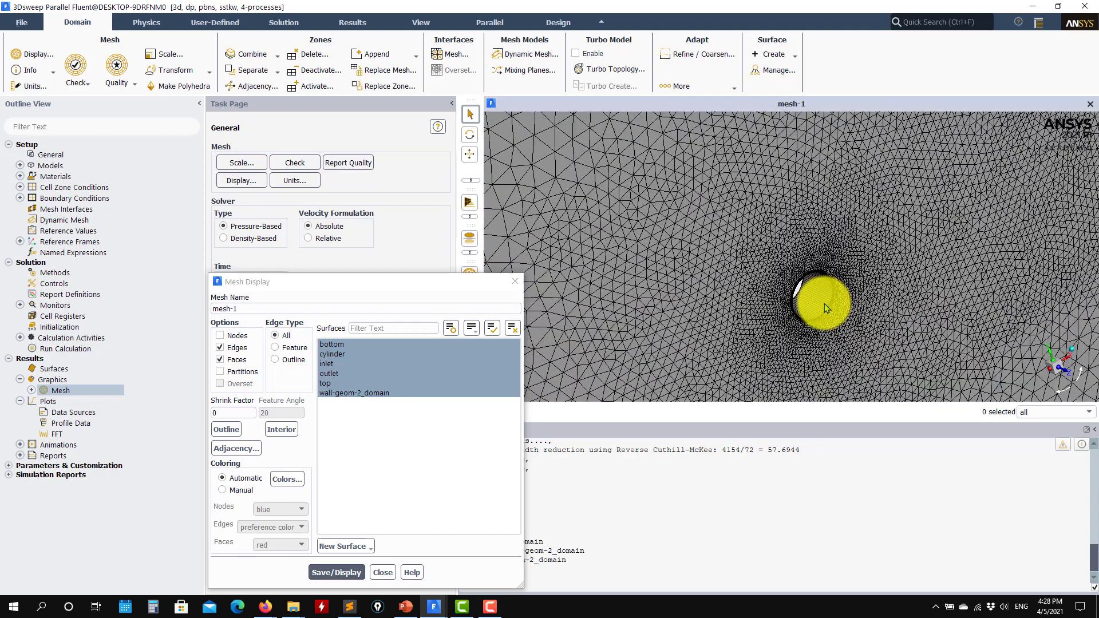
# Review the domain extents in the Scale Mesh dialog and close it without scaling.
pyautogui.scroll(-10, 819, 308)
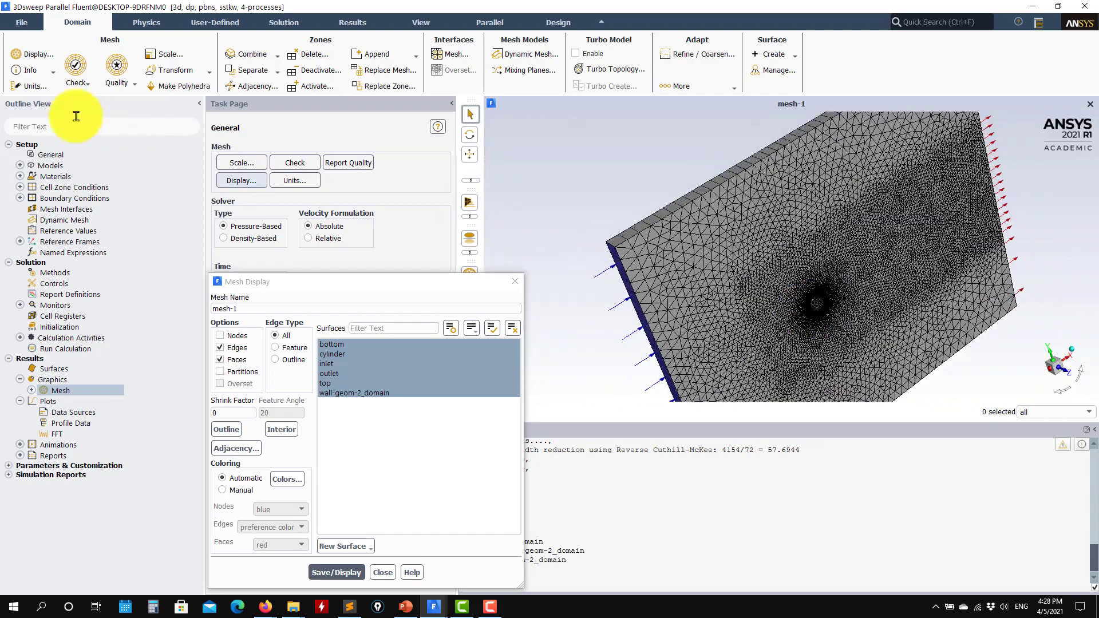
pyautogui.click(165, 57)
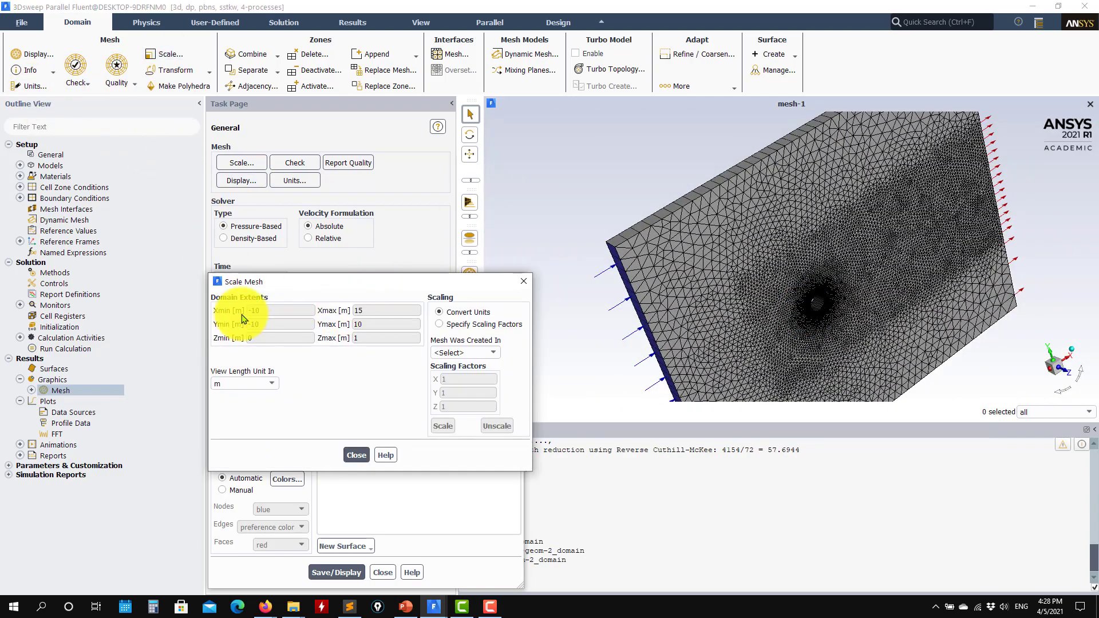
pyautogui.click(356, 455)
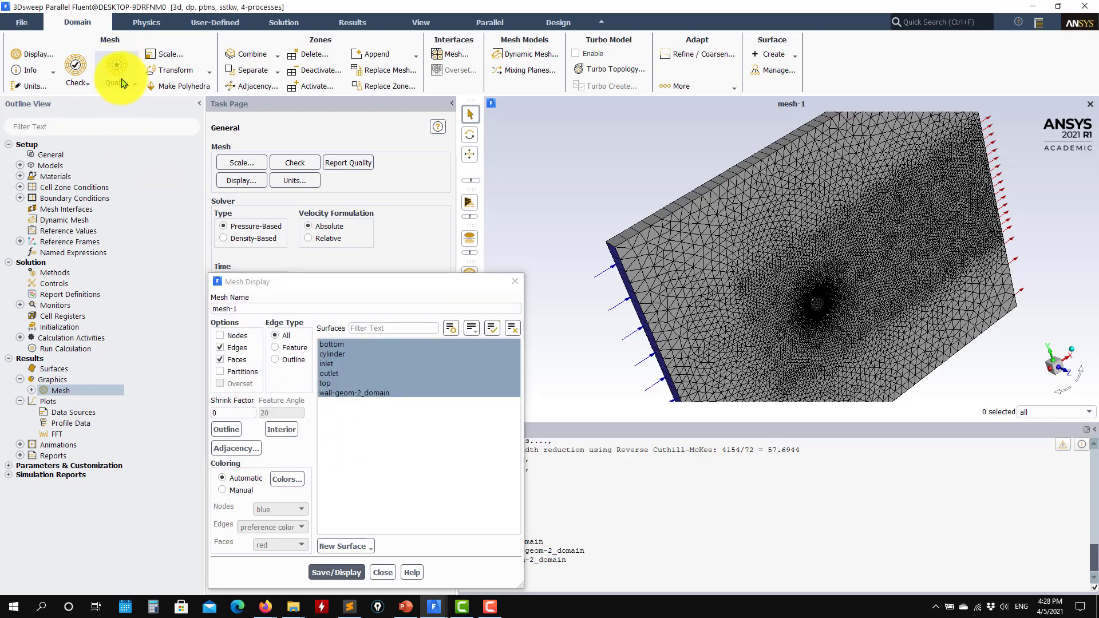
# Report the mesh quality and the mesh size in the console, and close the Mesh Display dialog.
pyautogui.click(123, 83)
pyautogui.click(150, 97)
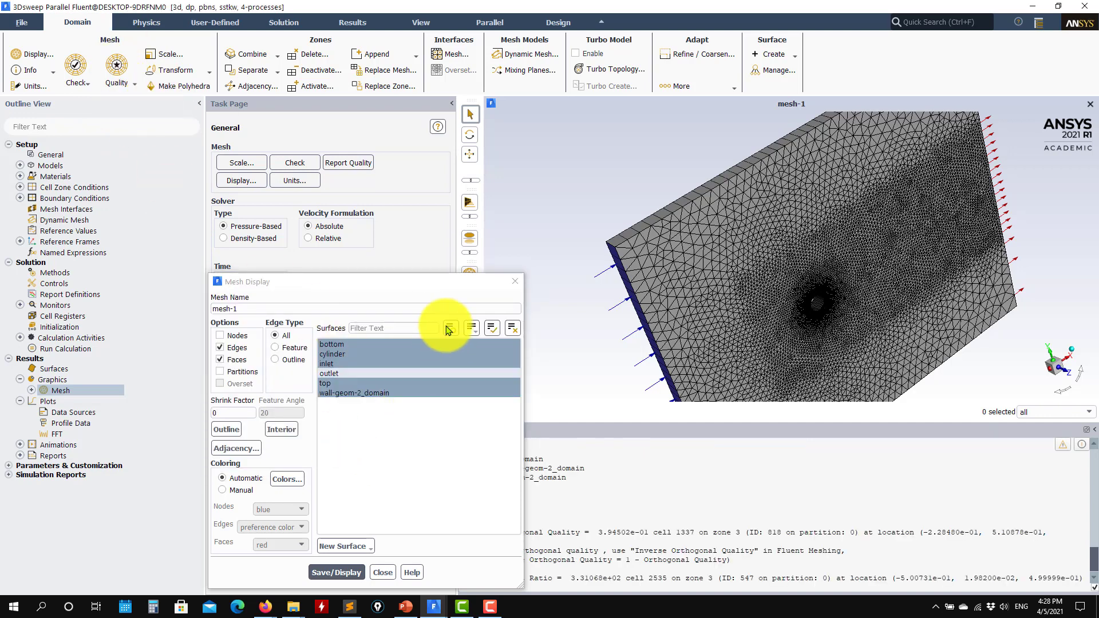
pyautogui.moveTo(441, 287); pyautogui.dragTo(294, 225)
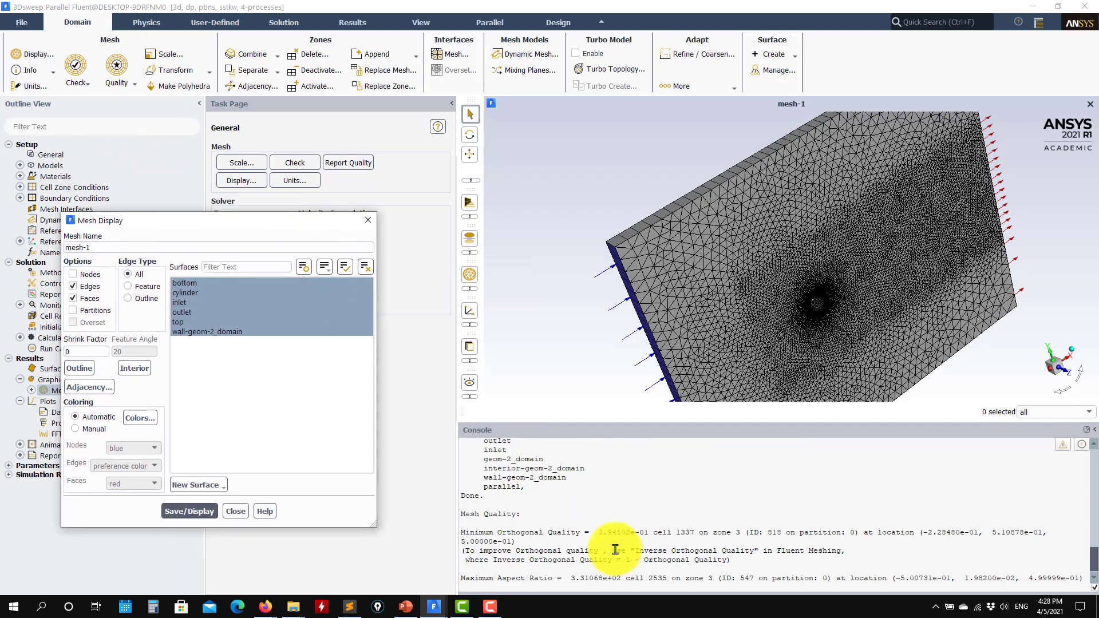
pyautogui.click(56, 73)
pyautogui.click(49, 86)
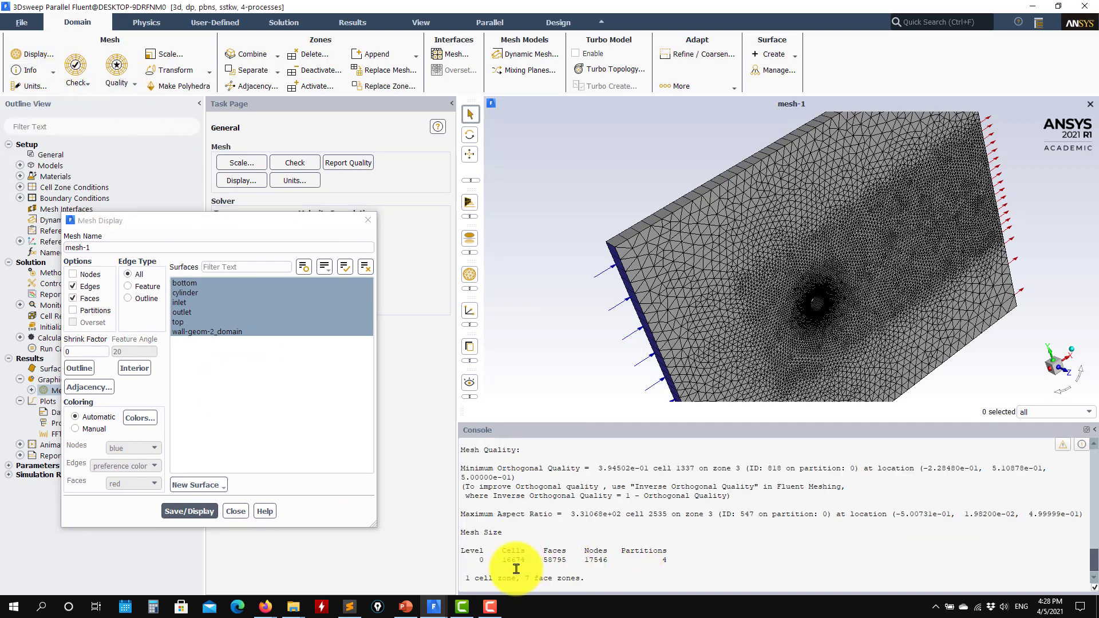
pyautogui.moveTo(275, 226); pyautogui.dragTo(377, 165)
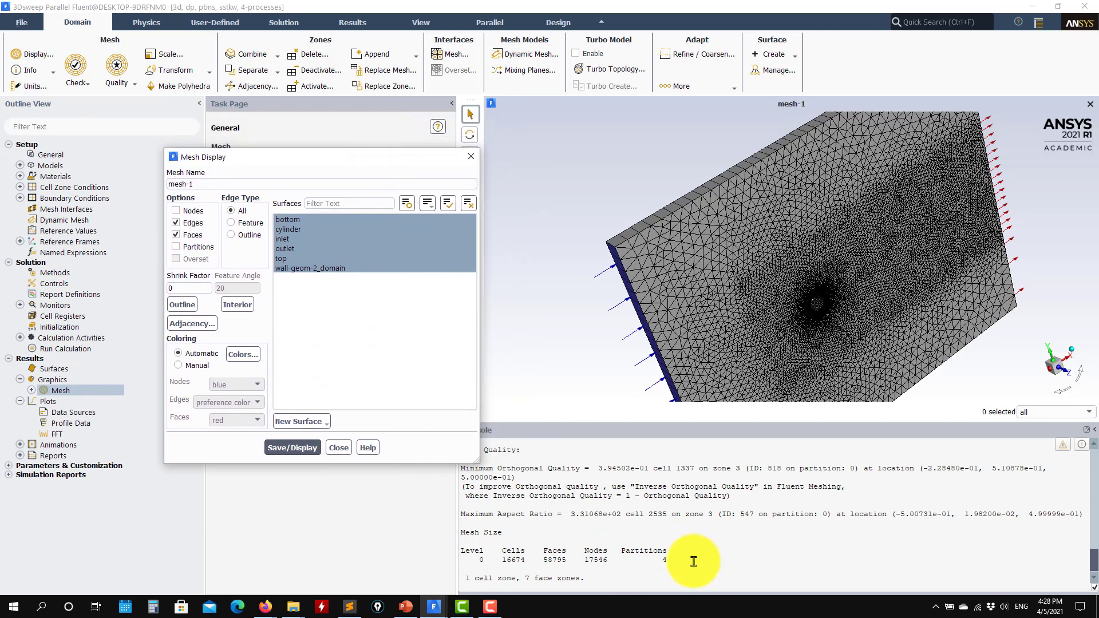
pyautogui.click(339, 448)
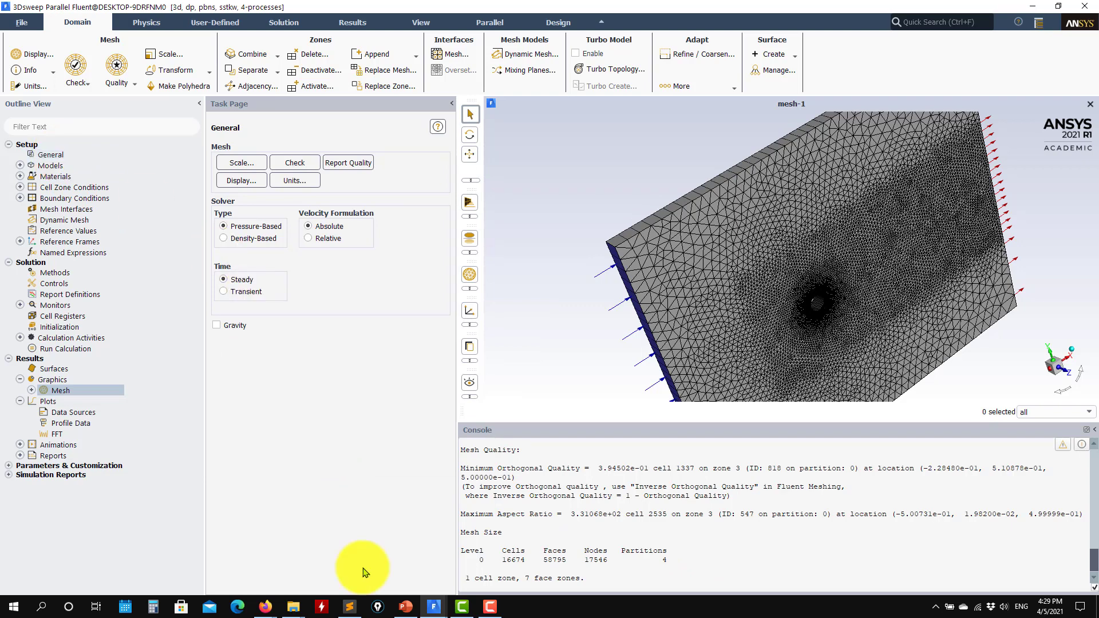
# Glance through the outline of the existing init.cas session and return to the 3Dsweep session.
pyautogui.moveTo(436, 608)
pyautogui.click(380, 560)
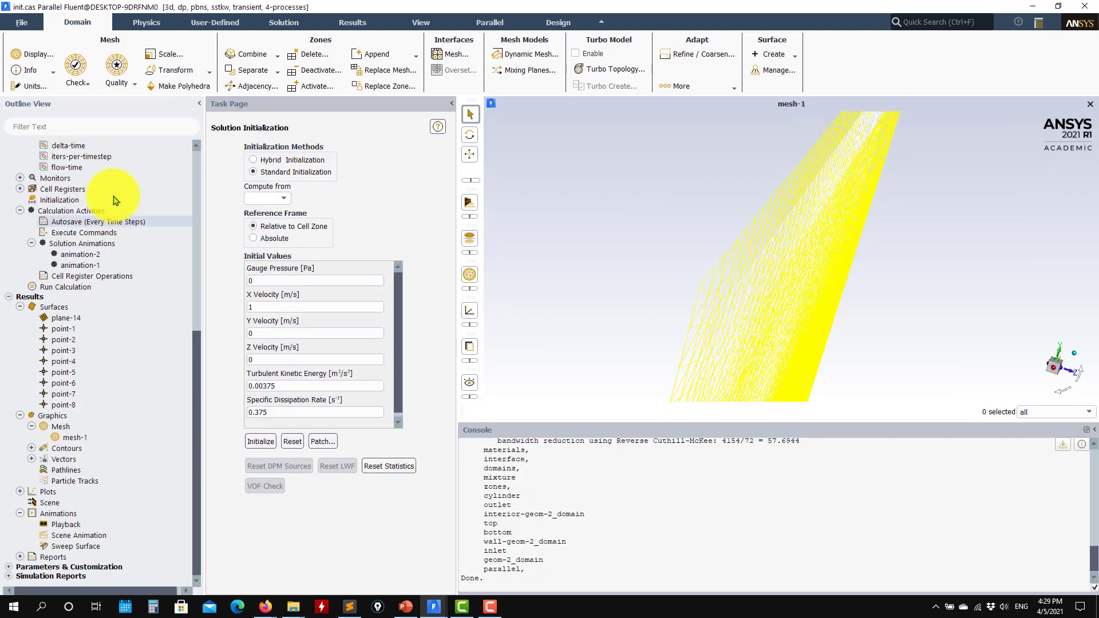
pyautogui.scroll(4, 68, 241)
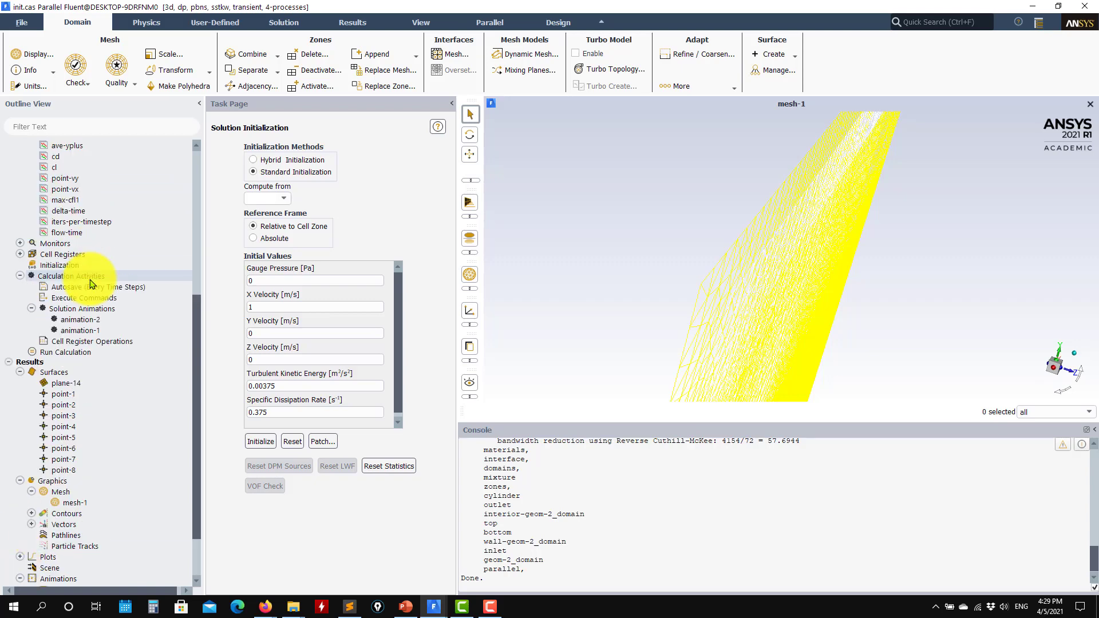
pyautogui.click(1033, 7)
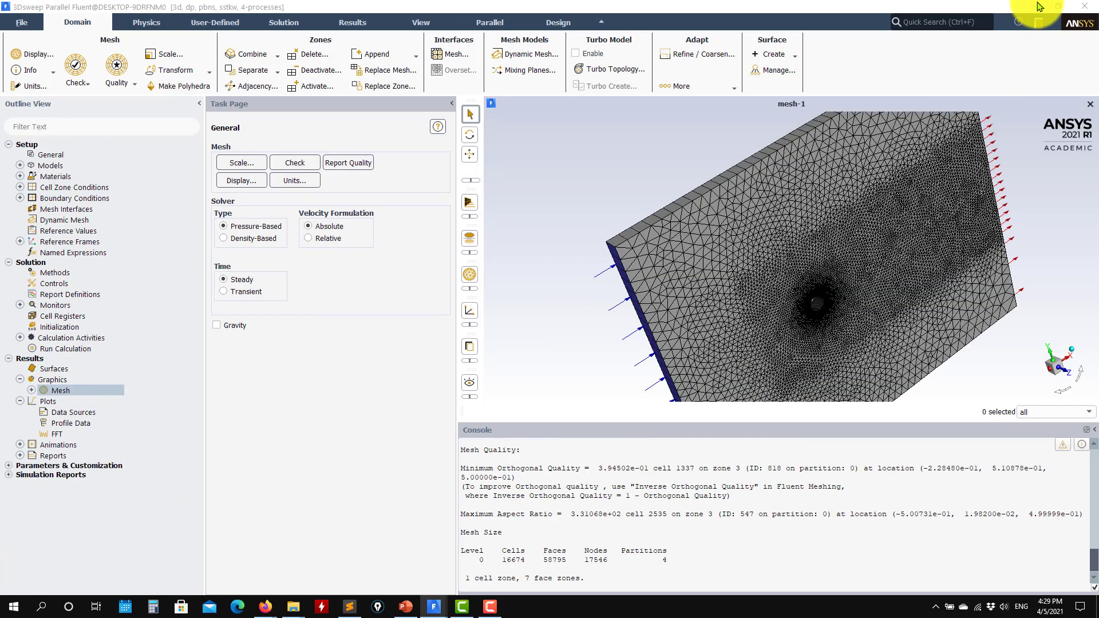
# Set the solver's time formulation to transient in the general settings and expand the list of physical models.
pyautogui.click(60, 155)
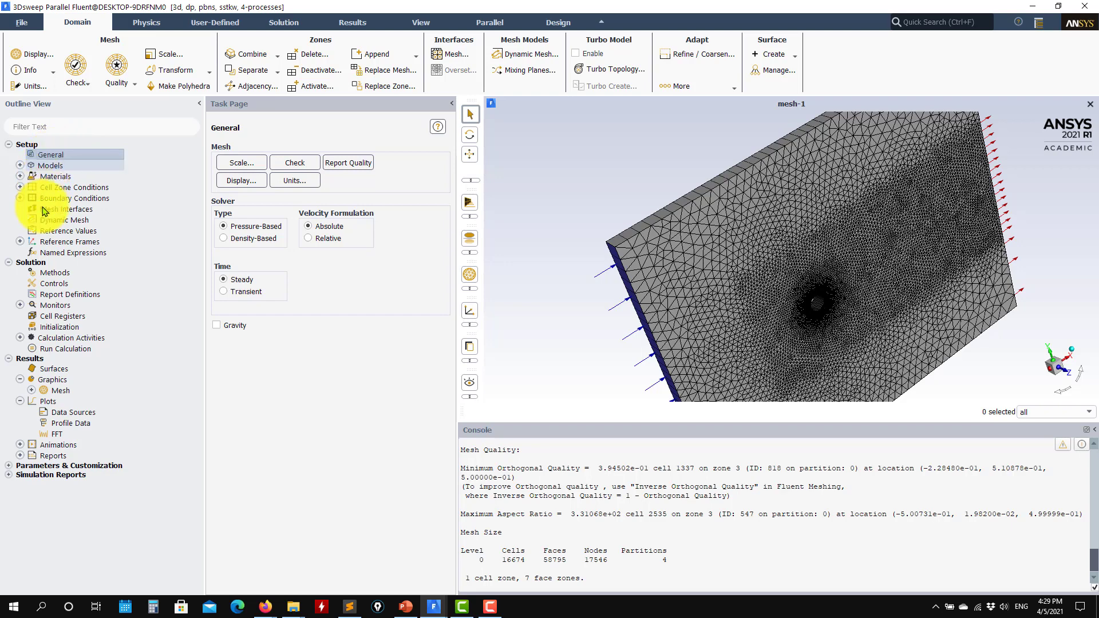
pyautogui.click(242, 293)
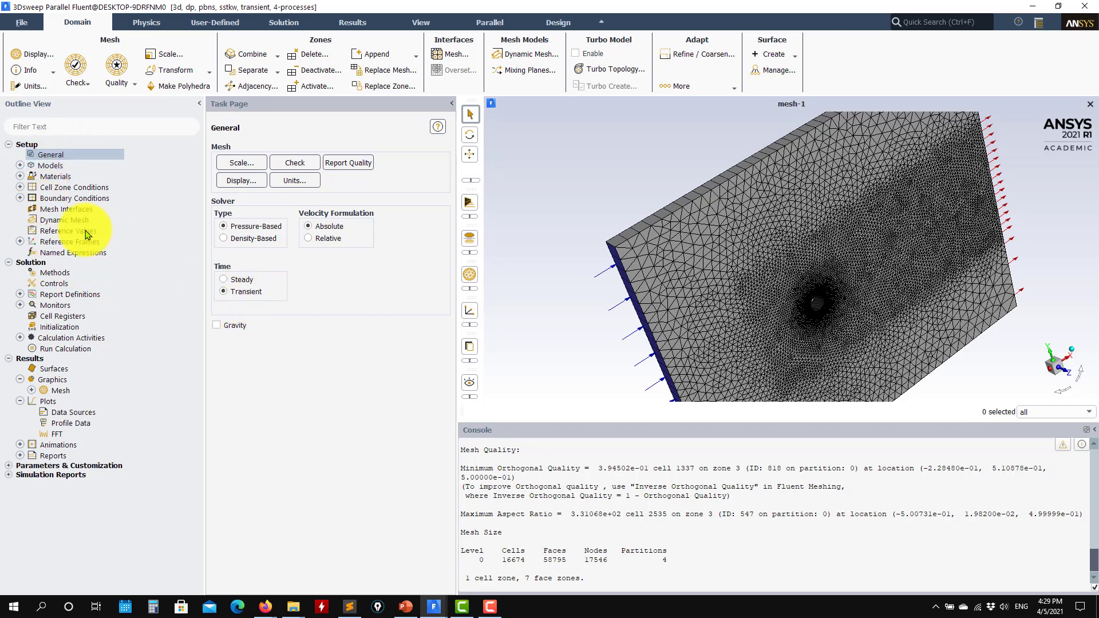
pyautogui.click(30, 167)
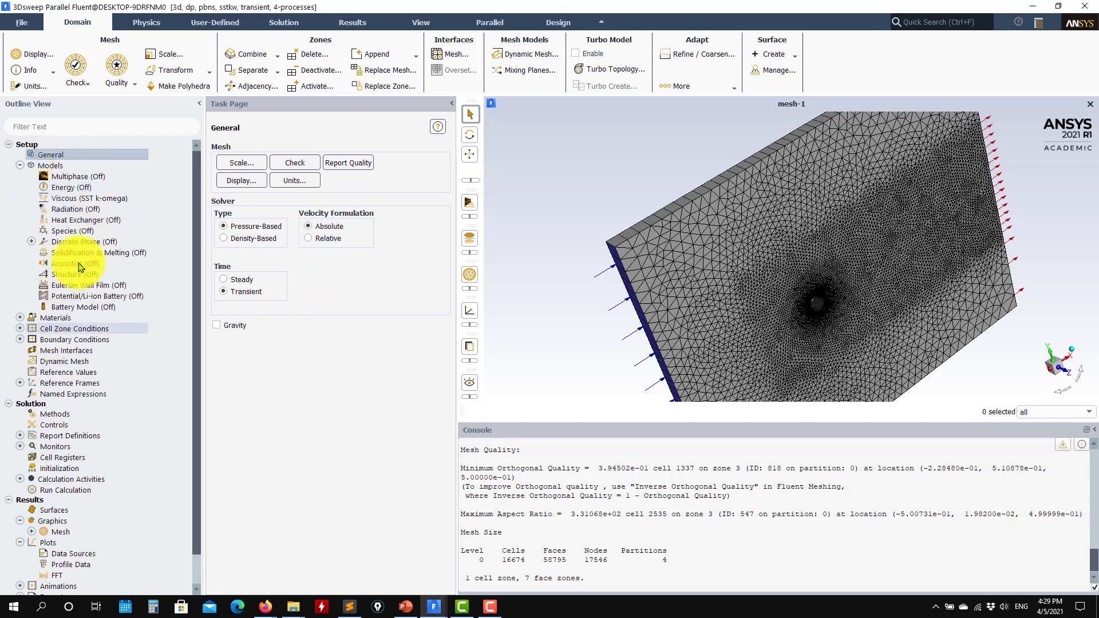
# Set the fluid material air to a constant density of 1 kg/m³ and a constant viscosity of 0.001 kg/(m s).
pyautogui.click(20, 319)
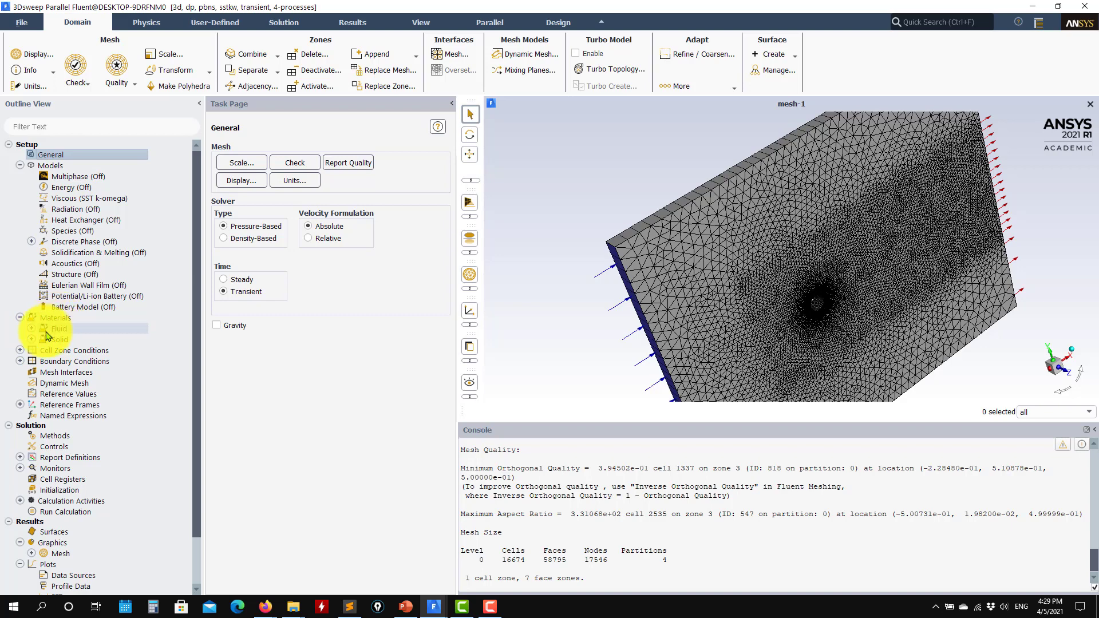
pyautogui.click(32, 329)
pyautogui.doubleClick(67, 339)
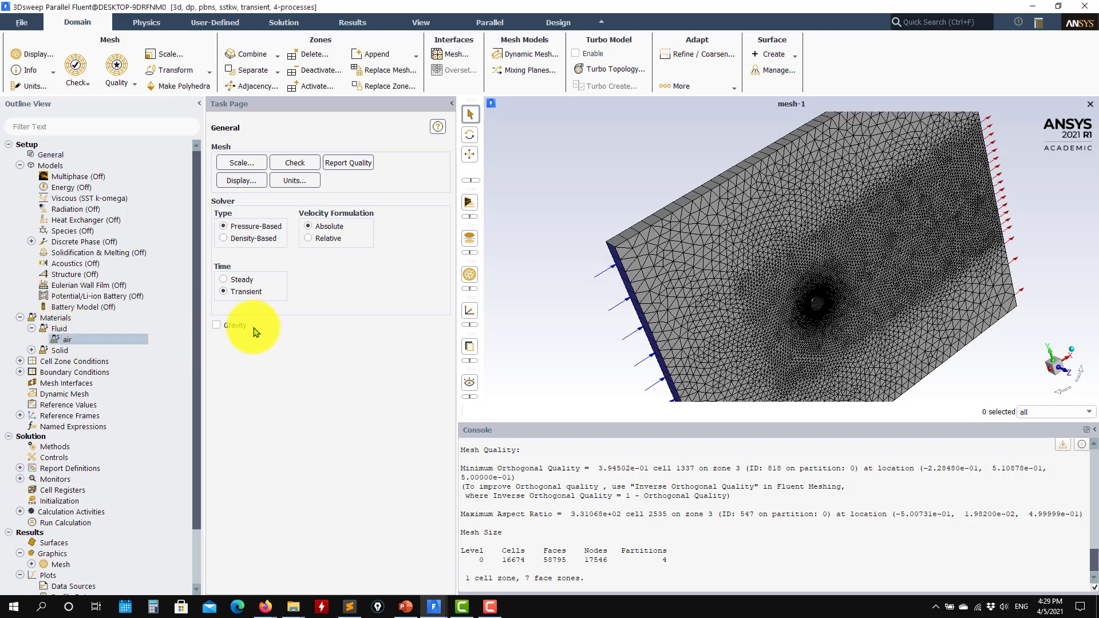
pyautogui.moveTo(400, 429); pyautogui.dragTo(290, 420)
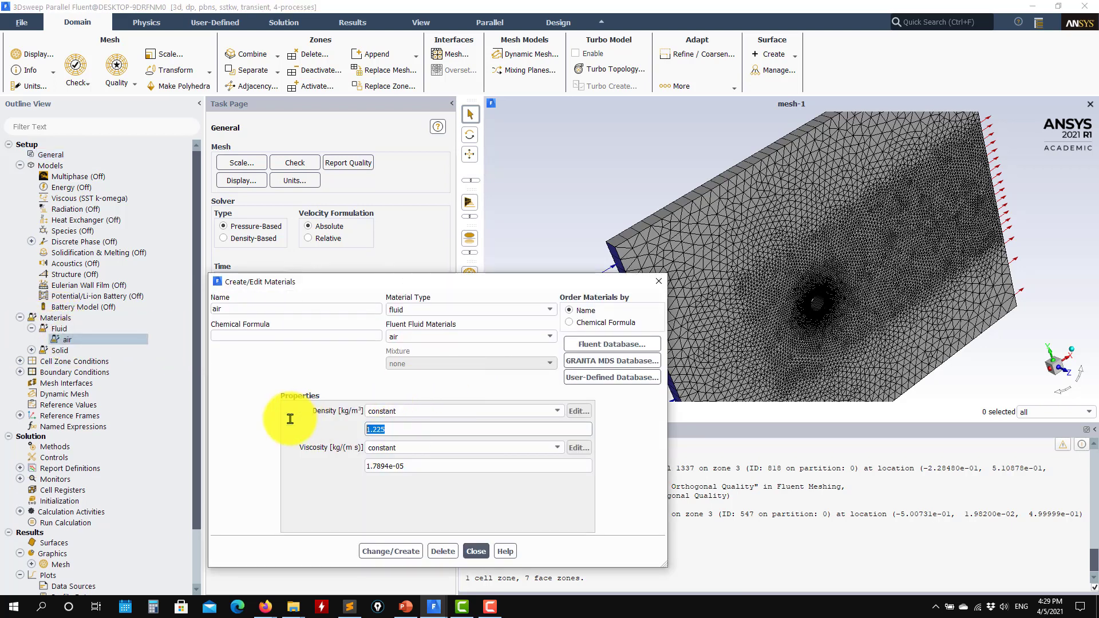
pyautogui.write('1')
pyautogui.moveTo(429, 466); pyautogui.dragTo(277, 448)
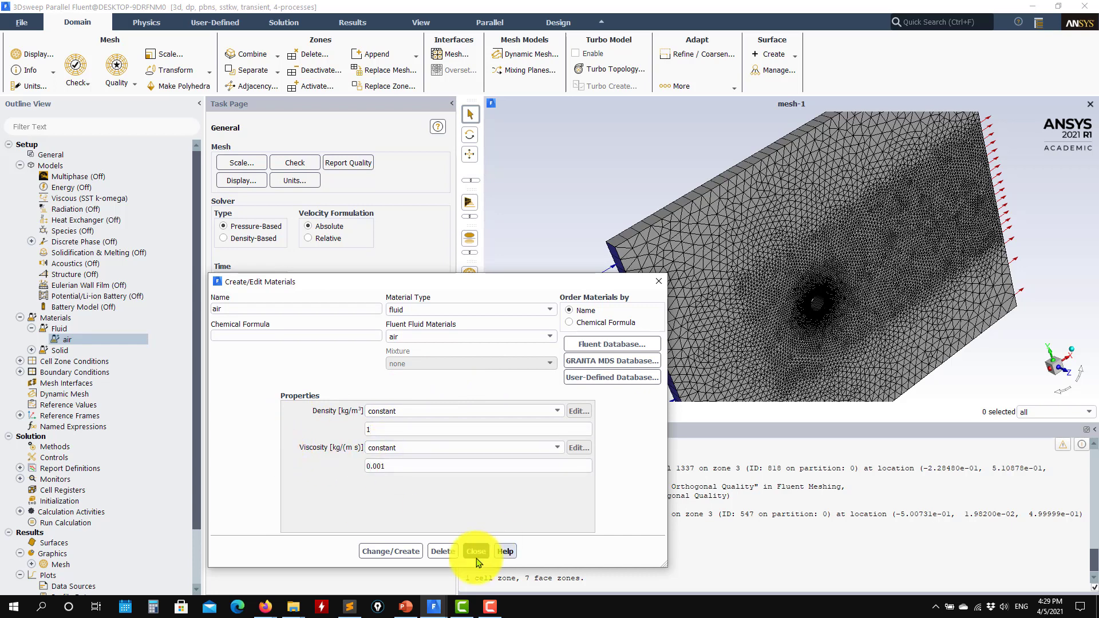
# Check air's density and viscosity in the init.cas session, return to the 3Dsweep session and close its material editor.
pyautogui.moveTo(434, 607)
pyautogui.click(369, 567)
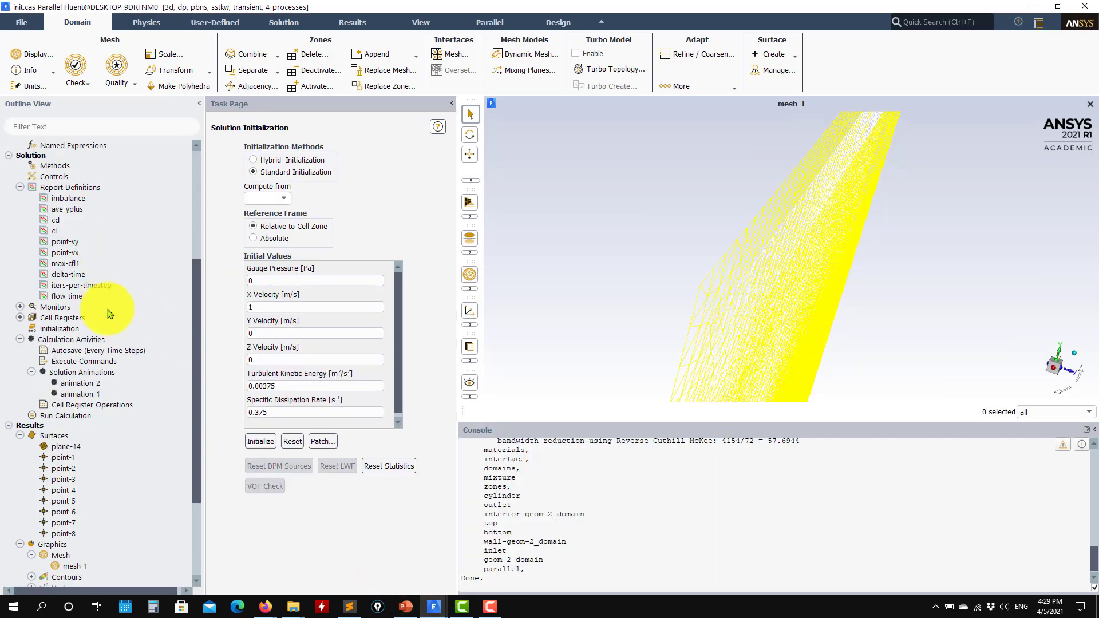
pyautogui.scroll(6, 103, 297)
pyautogui.click(21, 176)
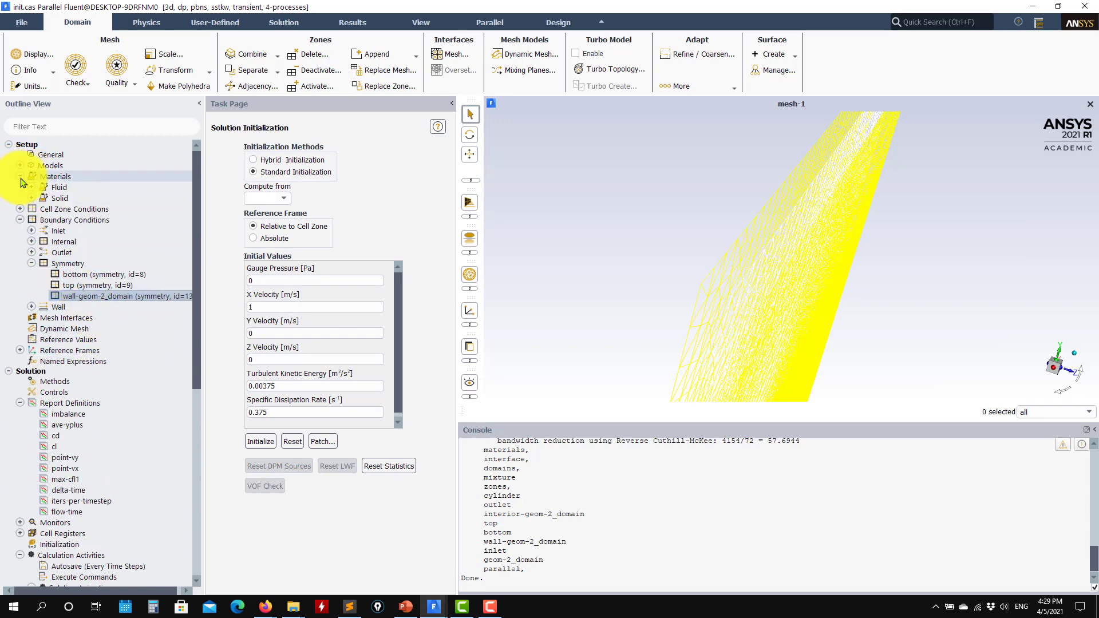
pyautogui.click(31, 188)
pyautogui.doubleClick(67, 198)
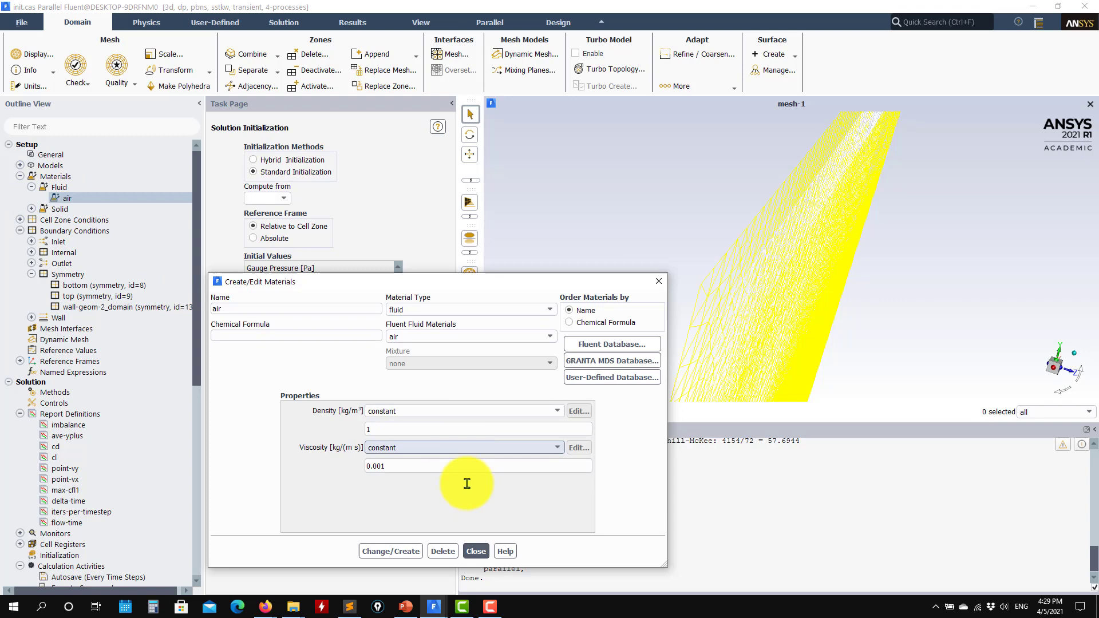
pyautogui.click(476, 551)
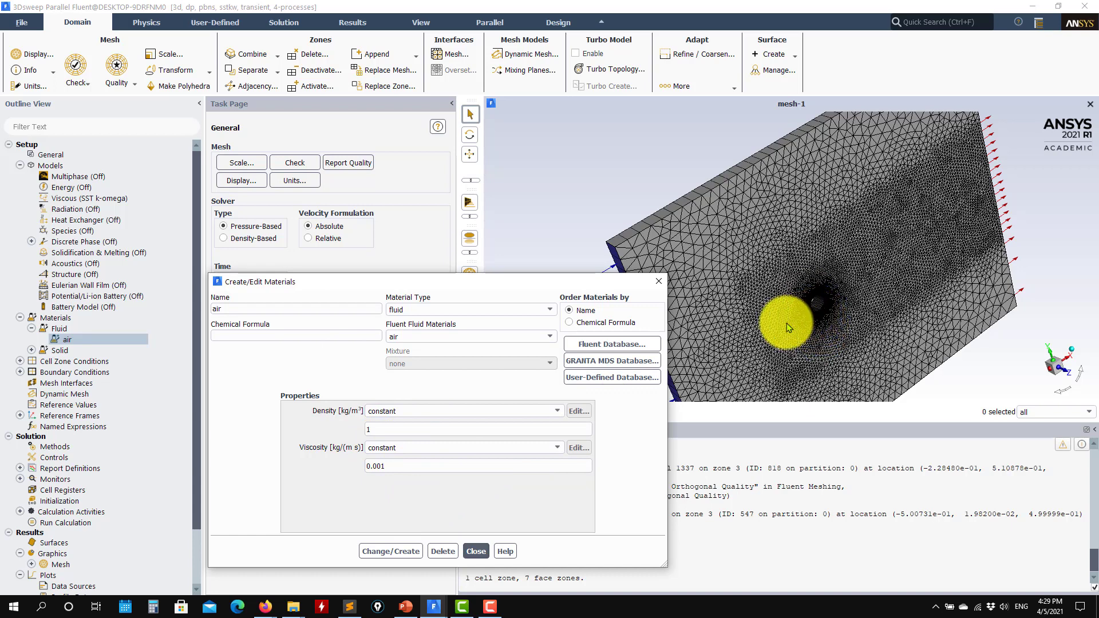
pyautogui.click(478, 553)
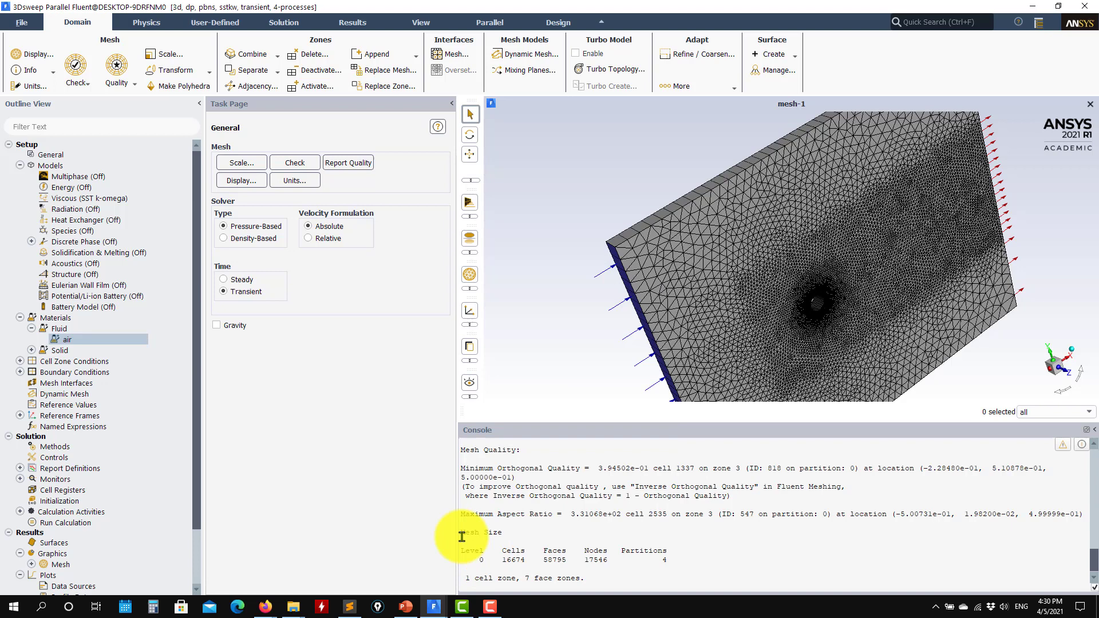
# Open the cell zone conditions of geom-2_domain, keep air as its material, apply and close.
pyautogui.doubleClick(62, 361)
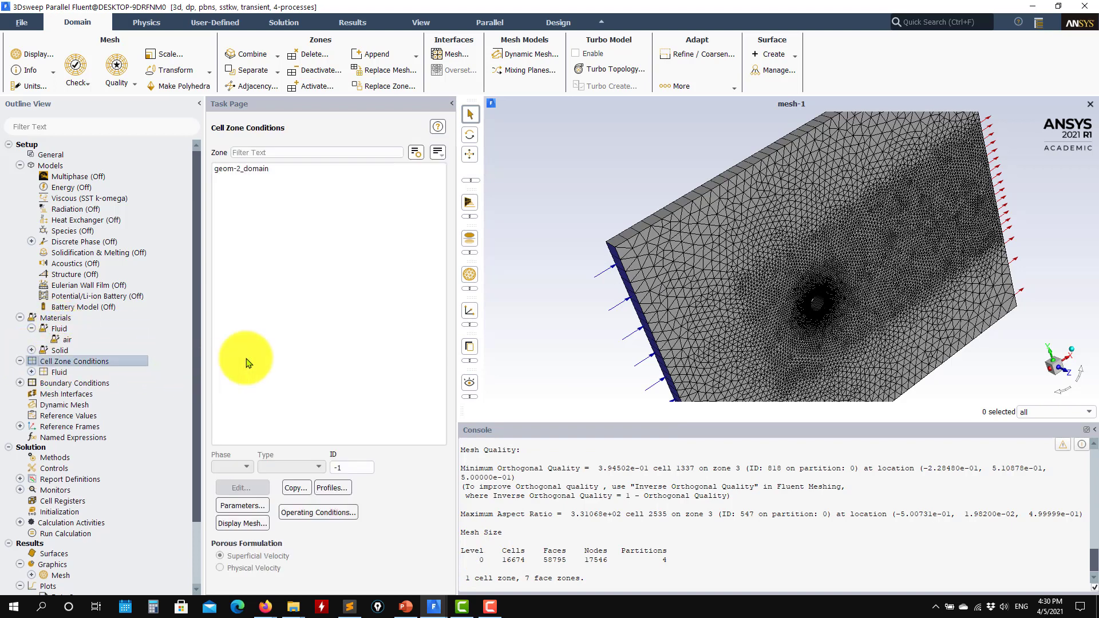
pyautogui.click(242, 491)
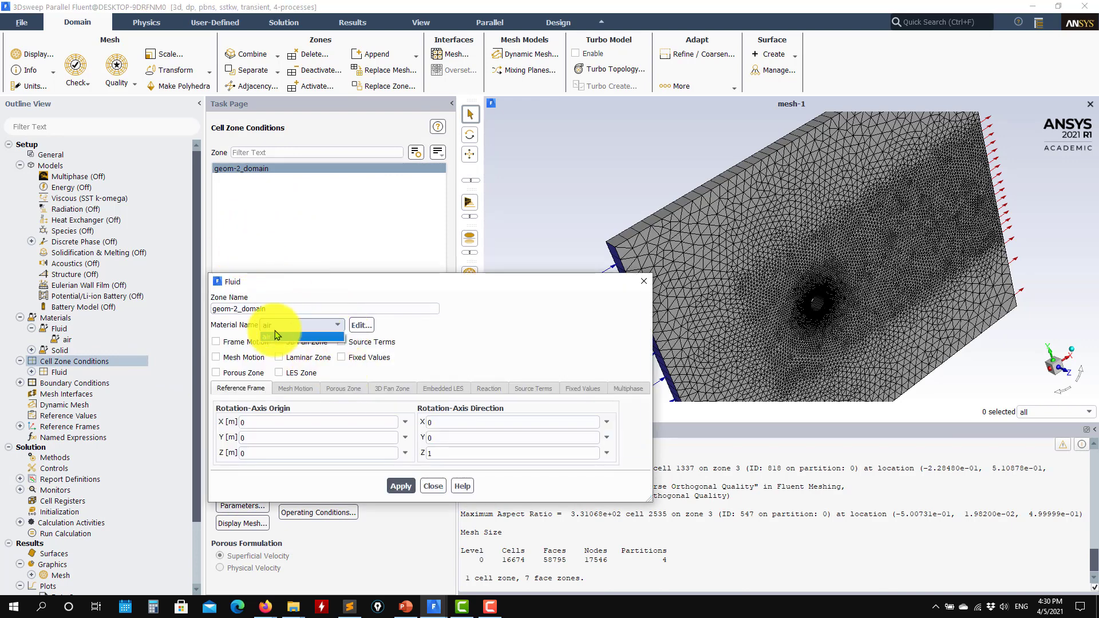
pyautogui.click(401, 487)
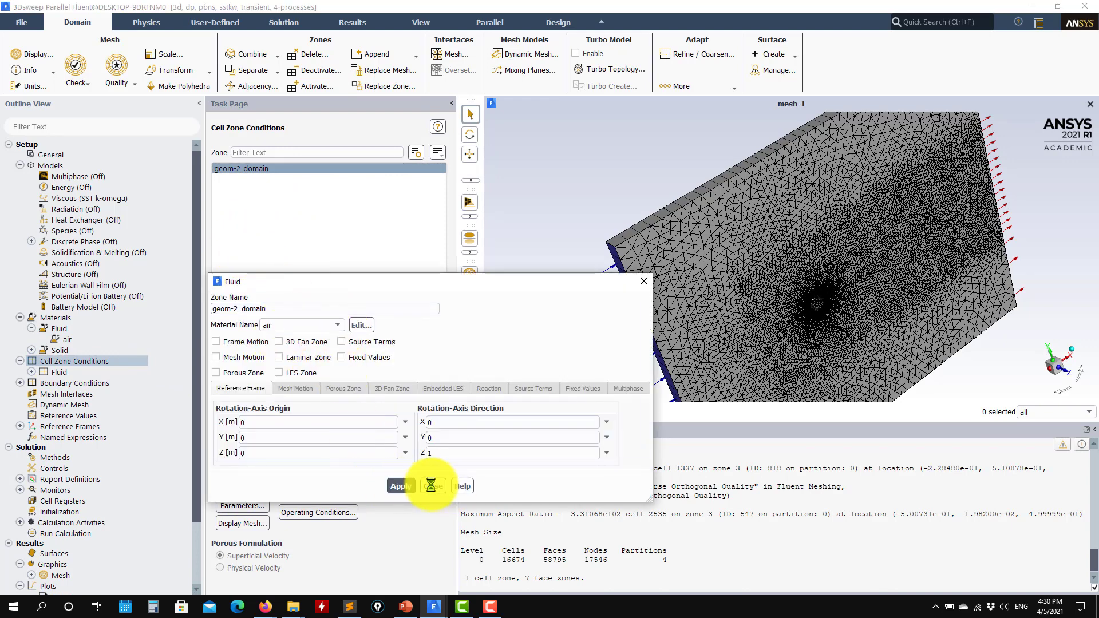
pyautogui.click(431, 487)
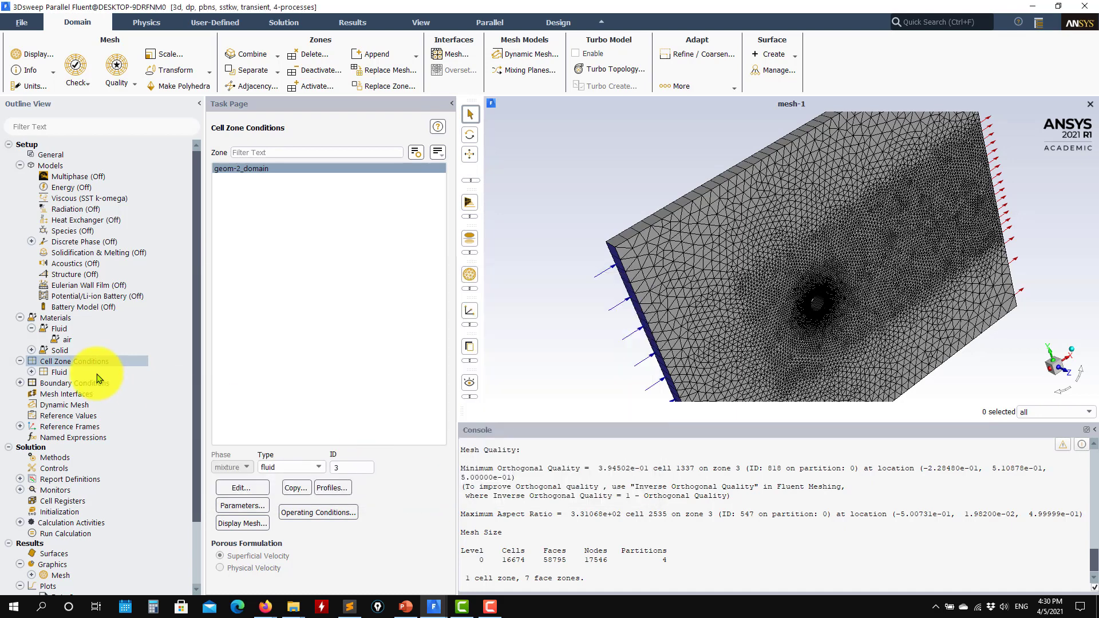
# In the boundary conditions, change the type of the bottom zone to symmetry and apply it.
pyautogui.doubleClick(43, 383)
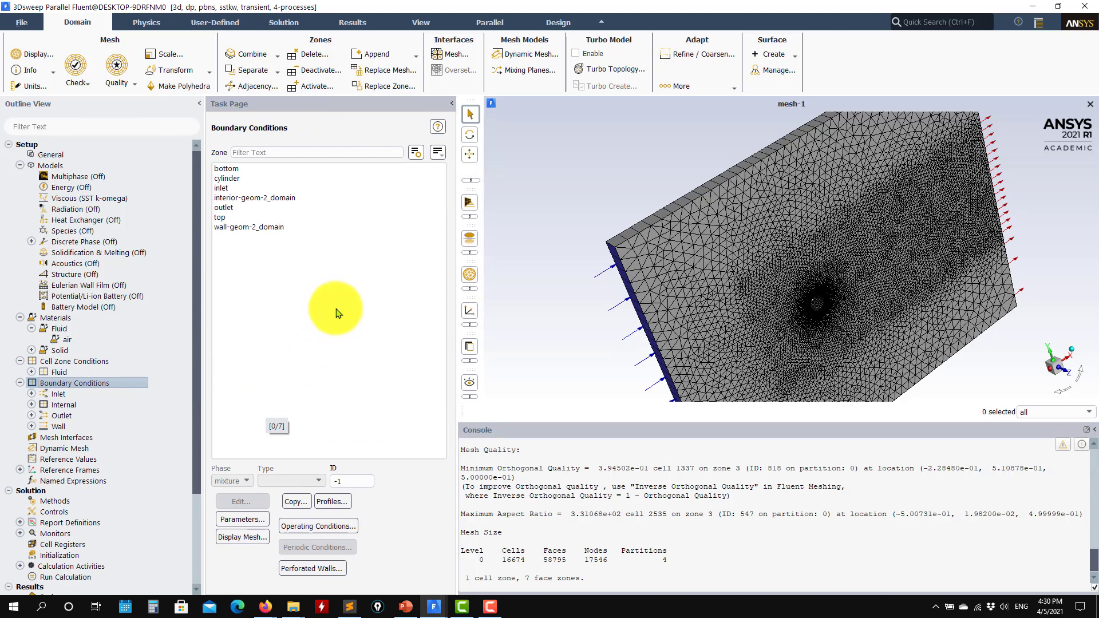
pyautogui.click(231, 169)
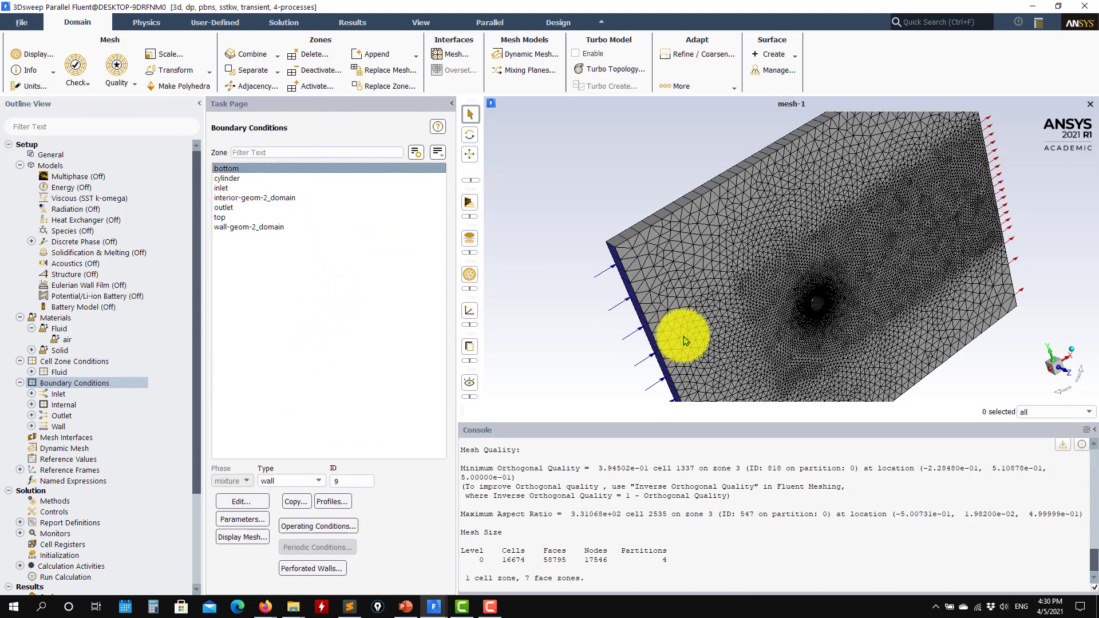
pyautogui.moveTo(766, 290); pyautogui.dragTo(647, 361)
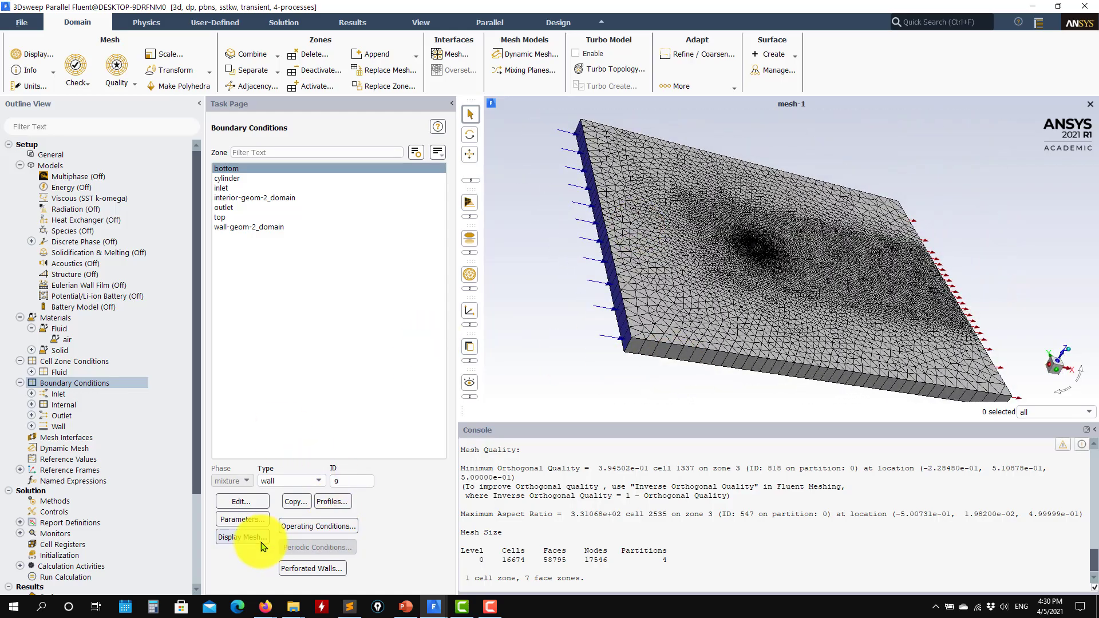
pyautogui.click(320, 482)
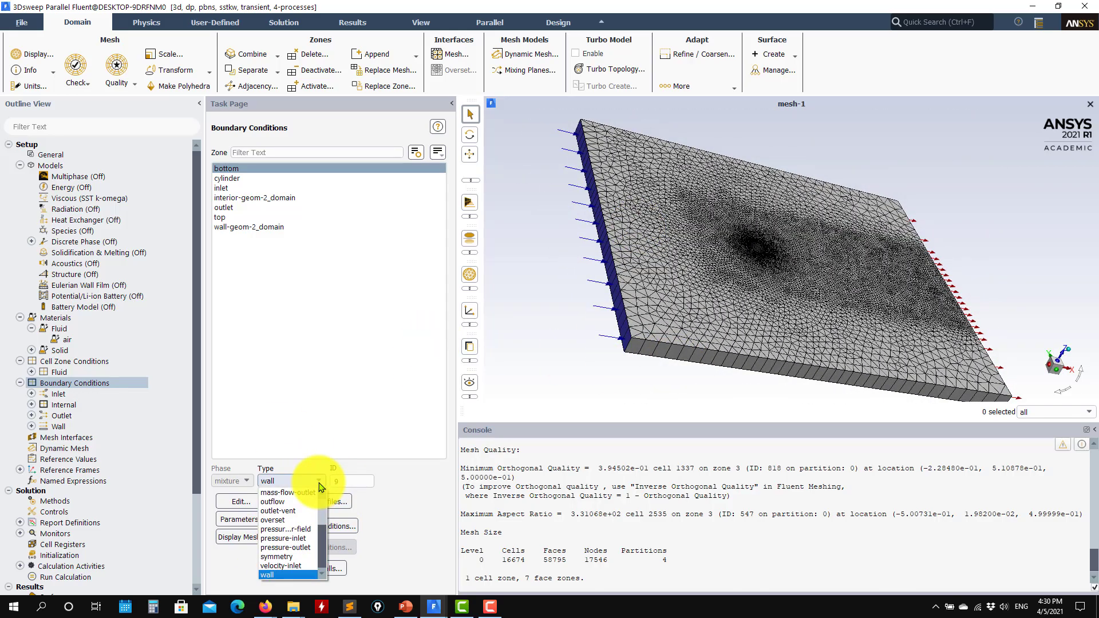
pyautogui.click(297, 558)
pyautogui.click(295, 336)
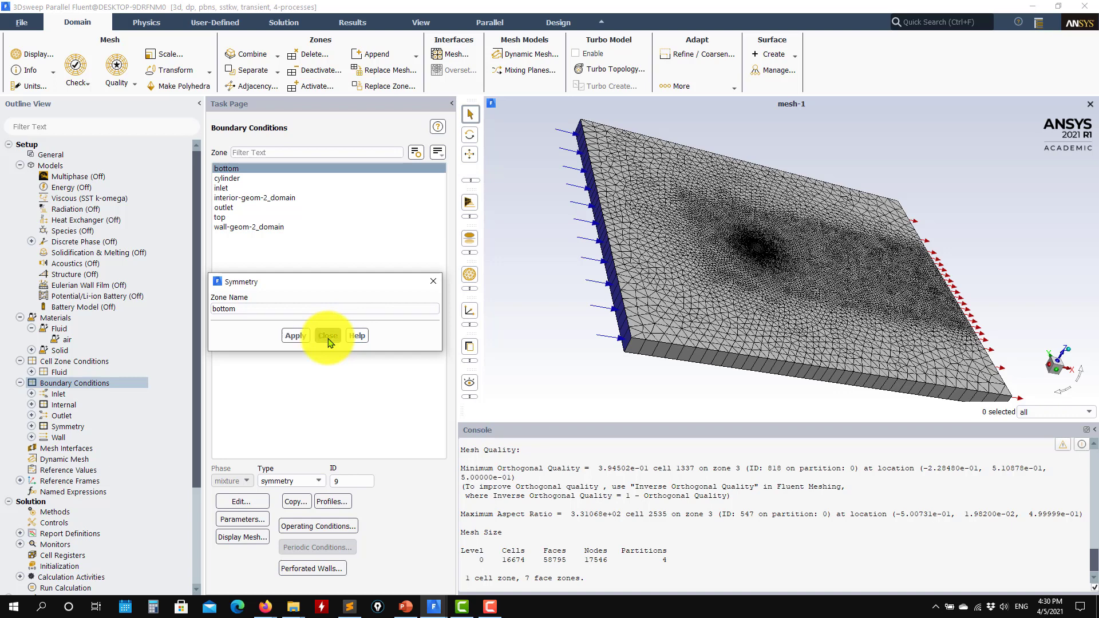
pyautogui.click(328, 336)
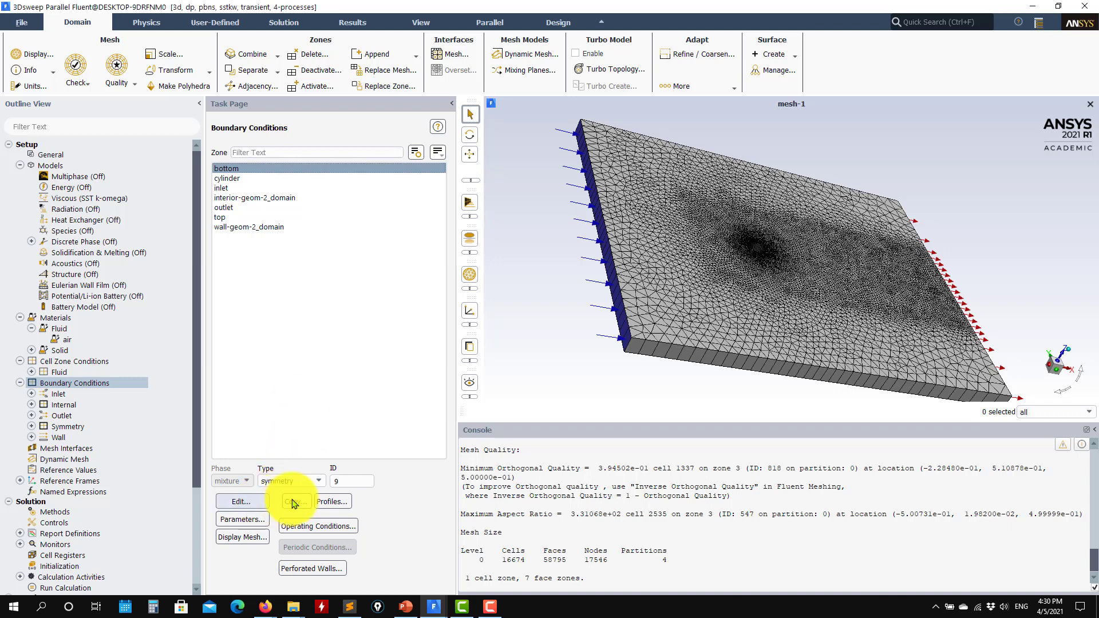
# Change the bottom zone's type to wall with specified shear of 0 Pa in X, Y and Z, and apply it.
pyautogui.click(319, 482)
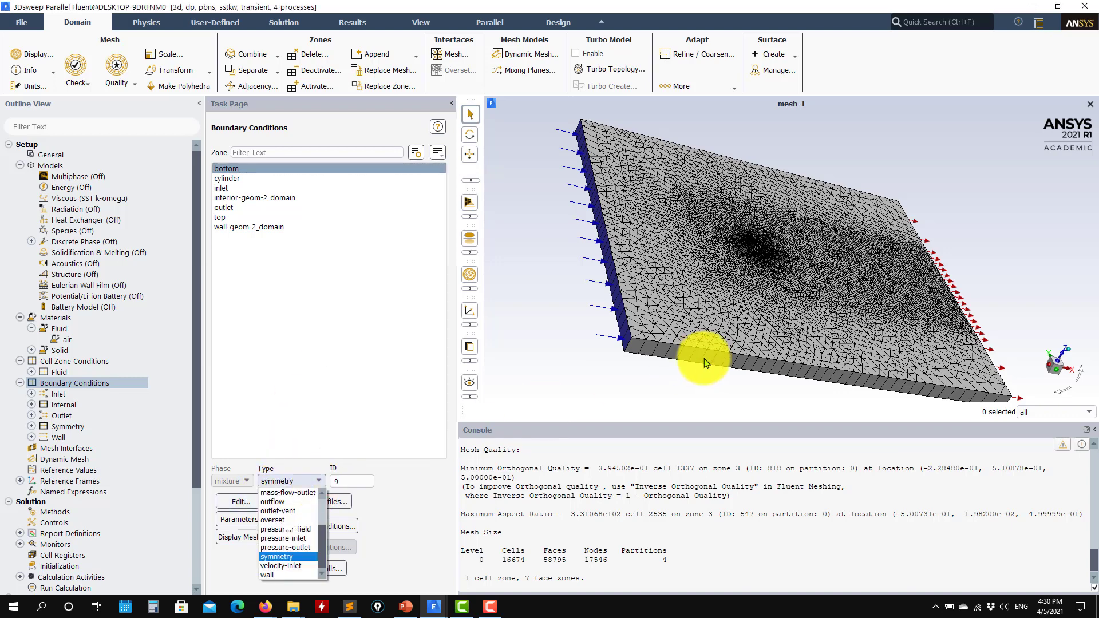
pyautogui.click(636, 354)
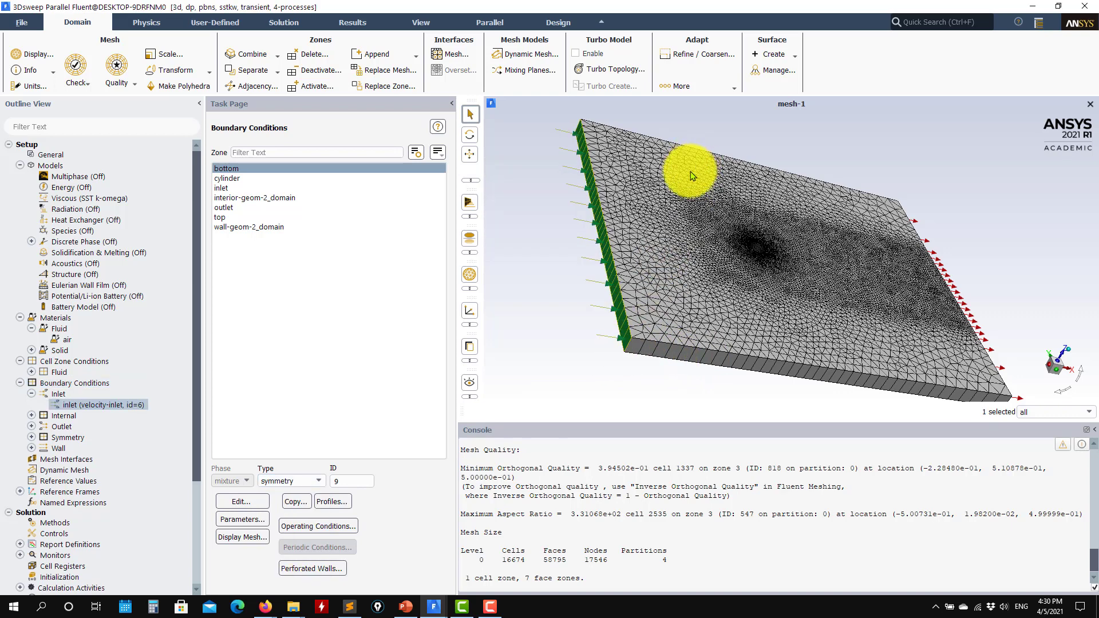
pyautogui.click(295, 481)
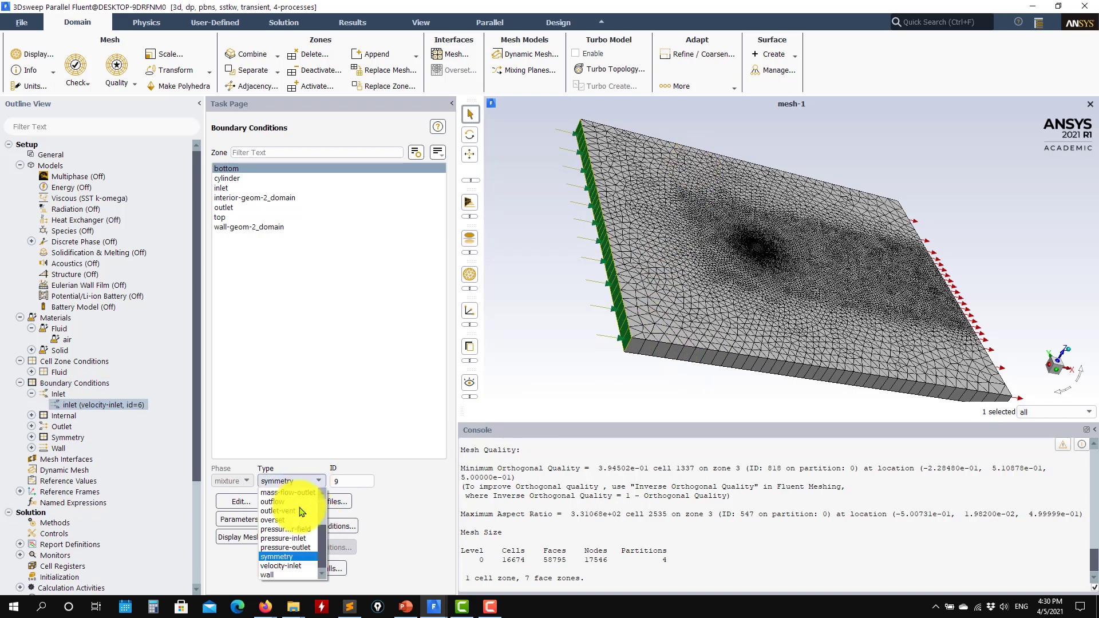
pyautogui.click(267, 574)
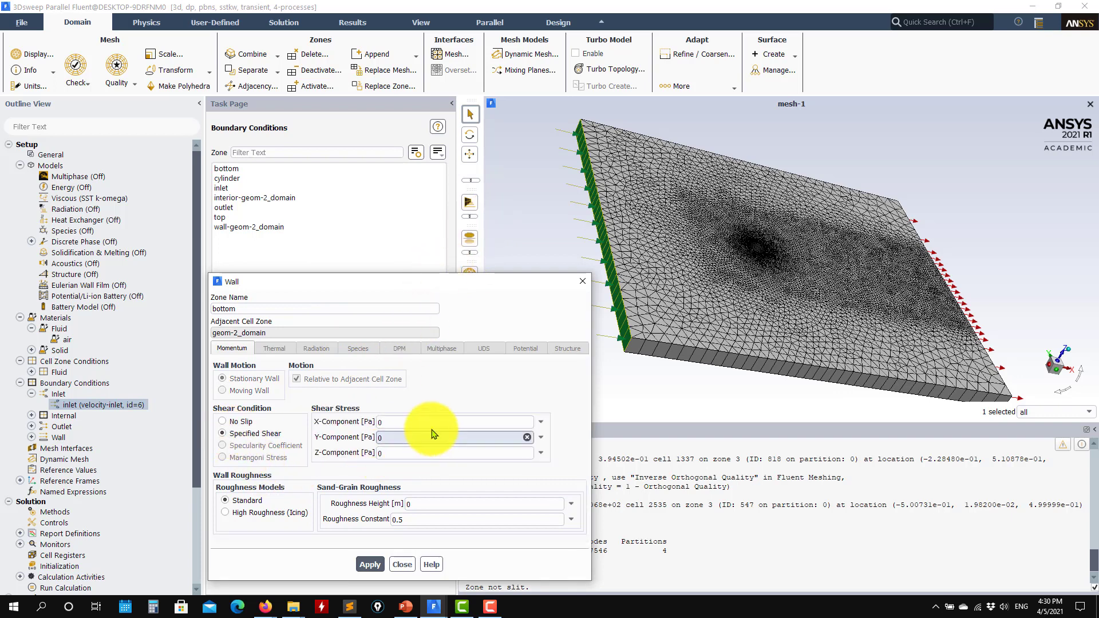
pyautogui.click(375, 564)
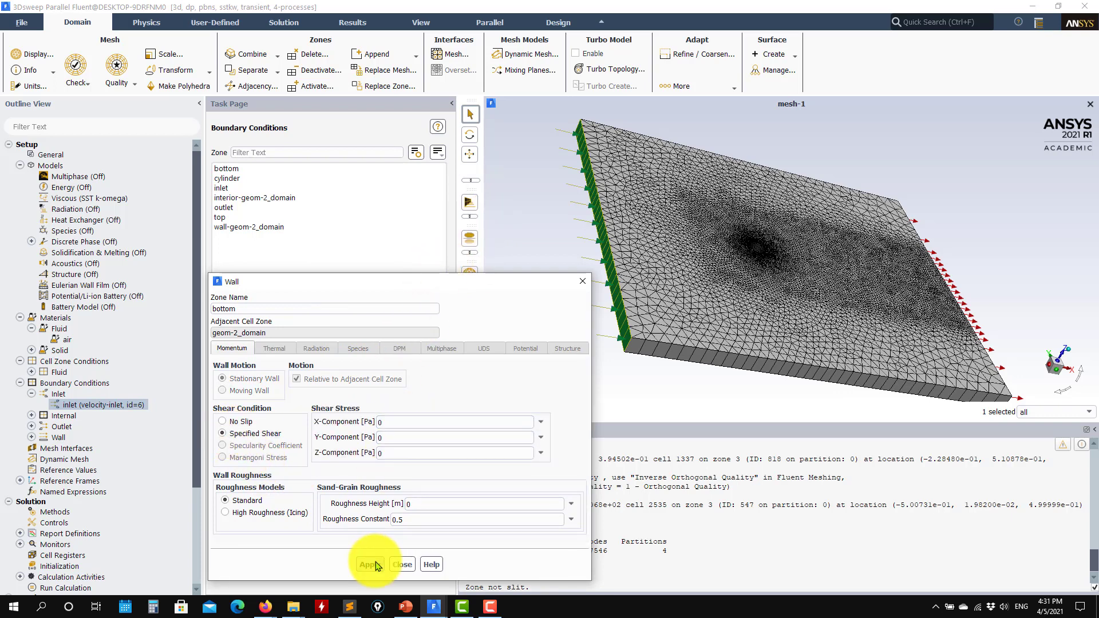
# Close the bottom zone's settings and give the top wall a specified shear of 0 Pa in X, Y and Z, applying it.
pyautogui.click(402, 566)
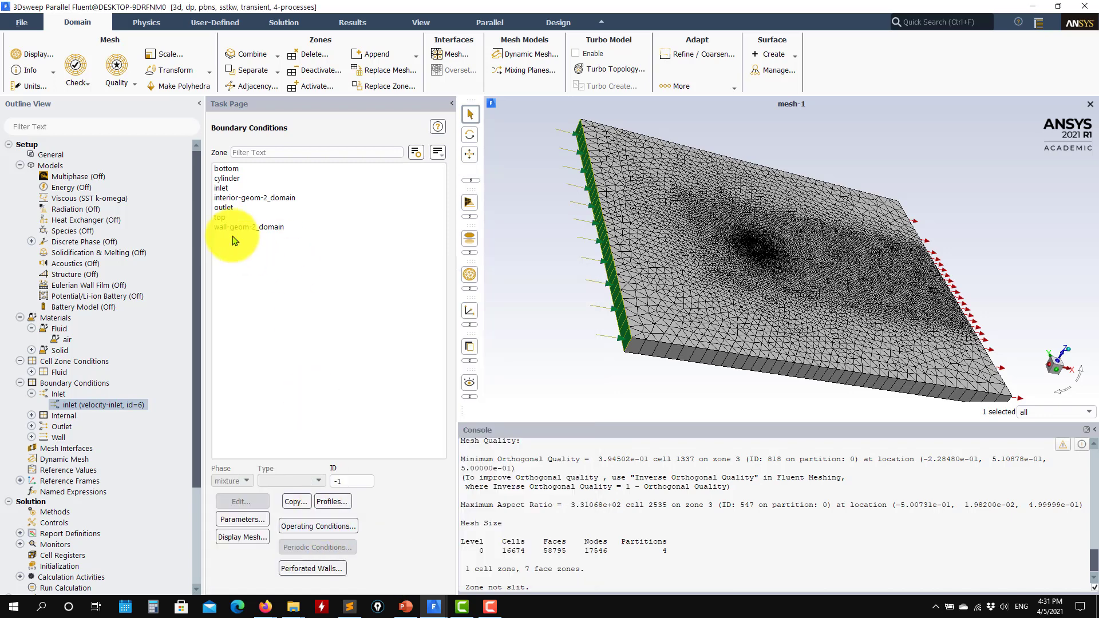
pyautogui.click(222, 218)
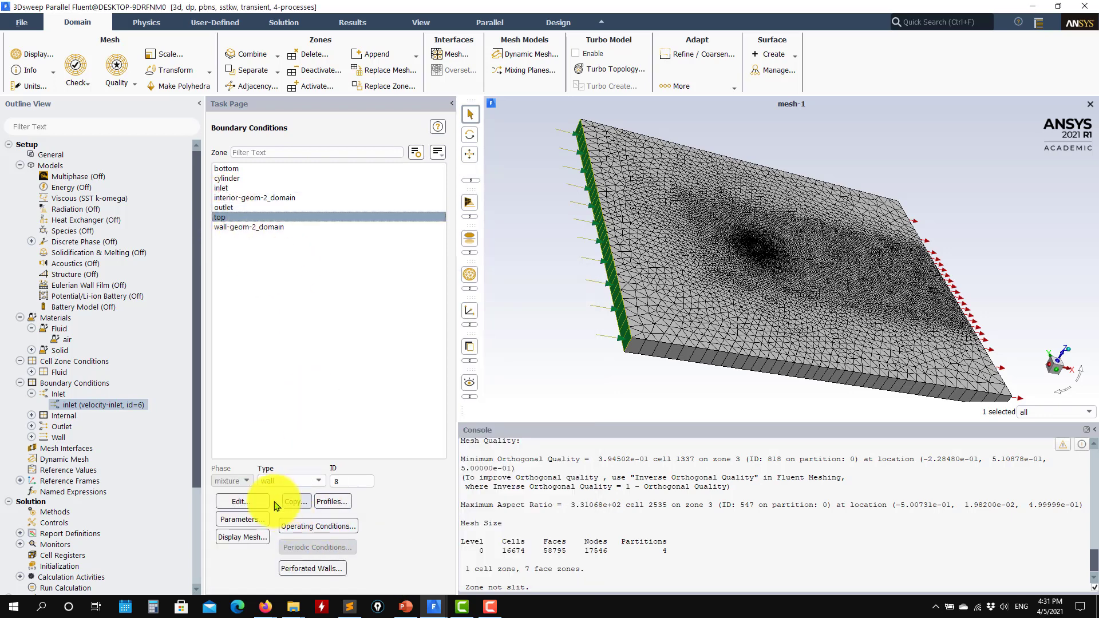
pyautogui.click(282, 485)
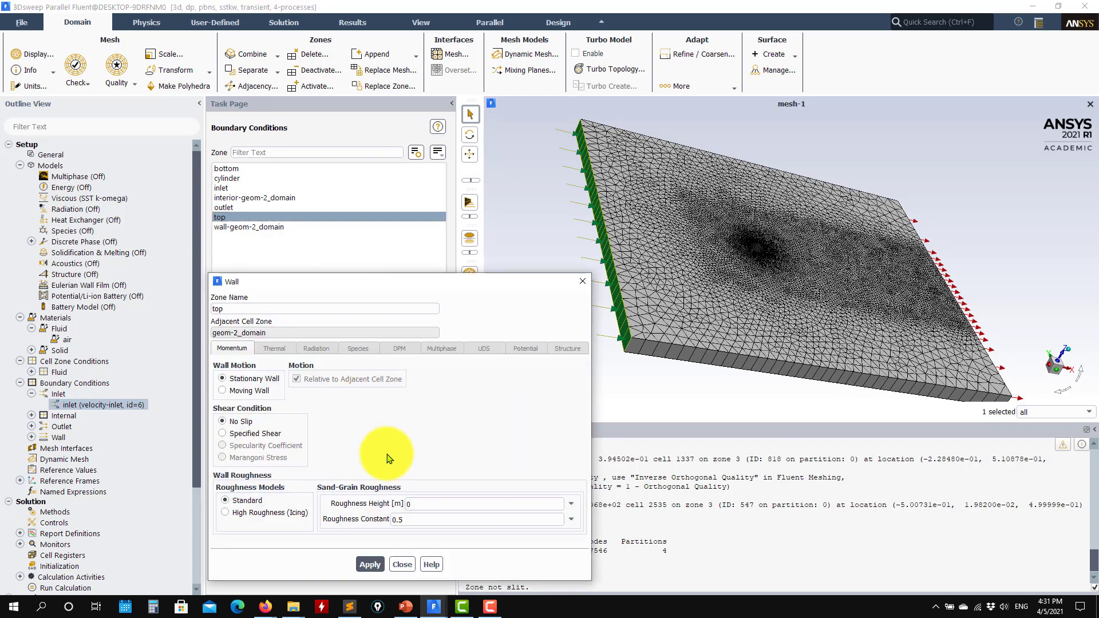
pyautogui.click(246, 435)
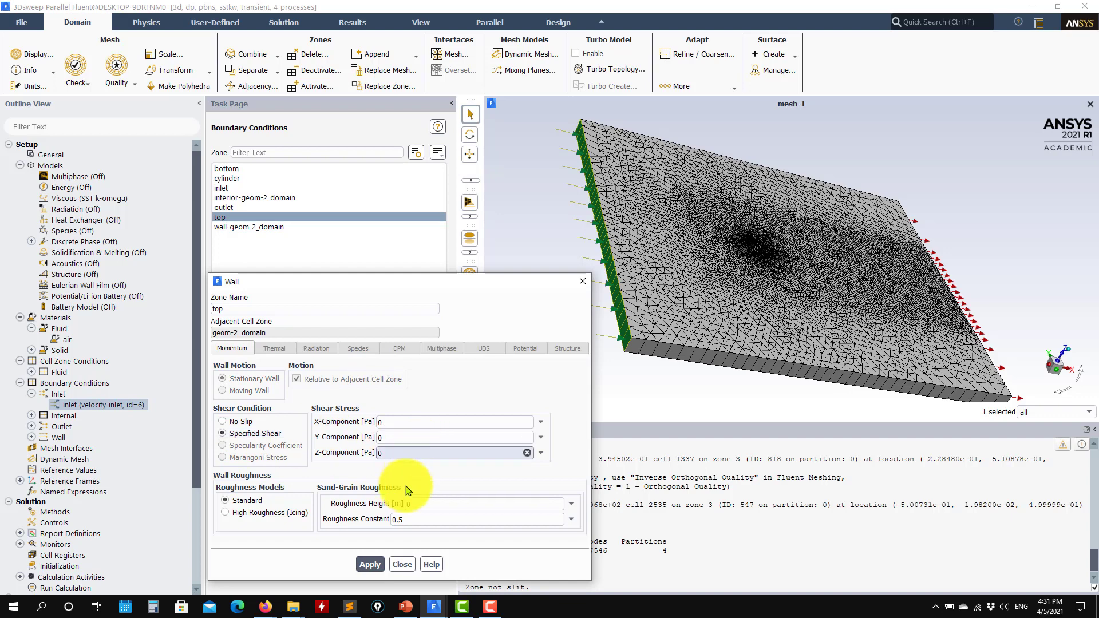
pyautogui.click(369, 566)
pyautogui.click(409, 567)
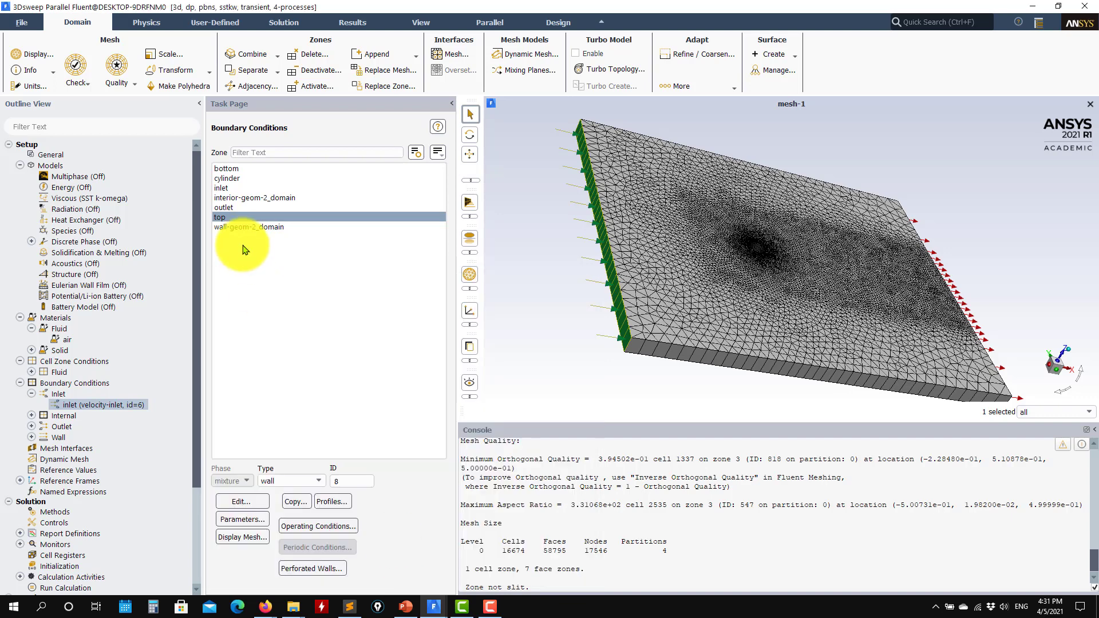
# Change the boundary type of wall-geom-2_domain to symmetry and close its settings.
pyautogui.click(264, 229)
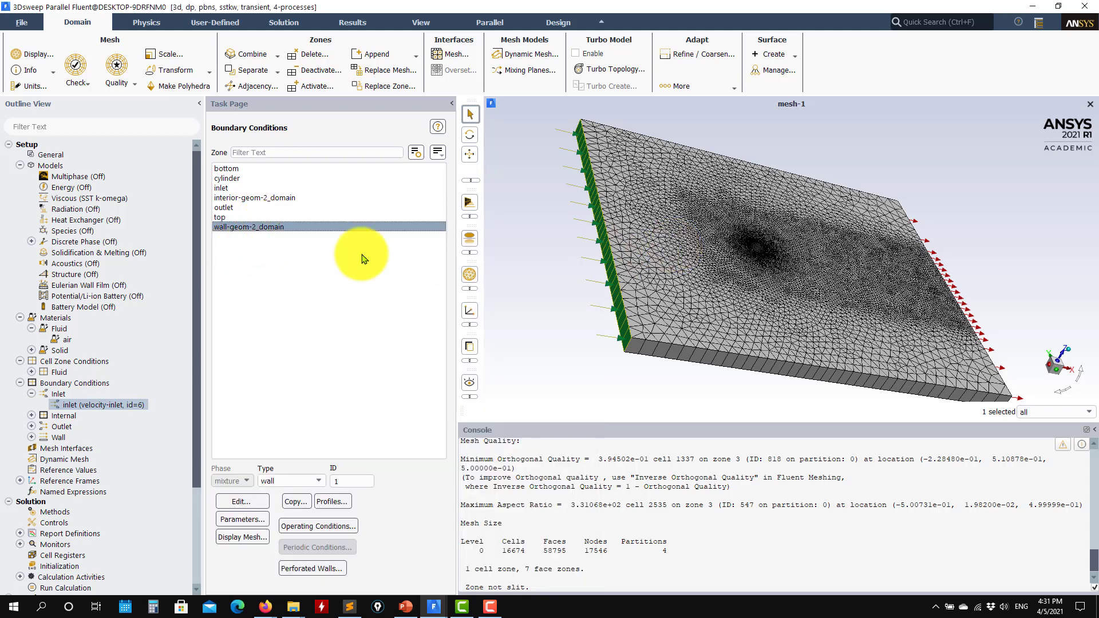
pyautogui.moveTo(525, 294); pyautogui.dragTo(483, 436)
pyautogui.click(319, 481)
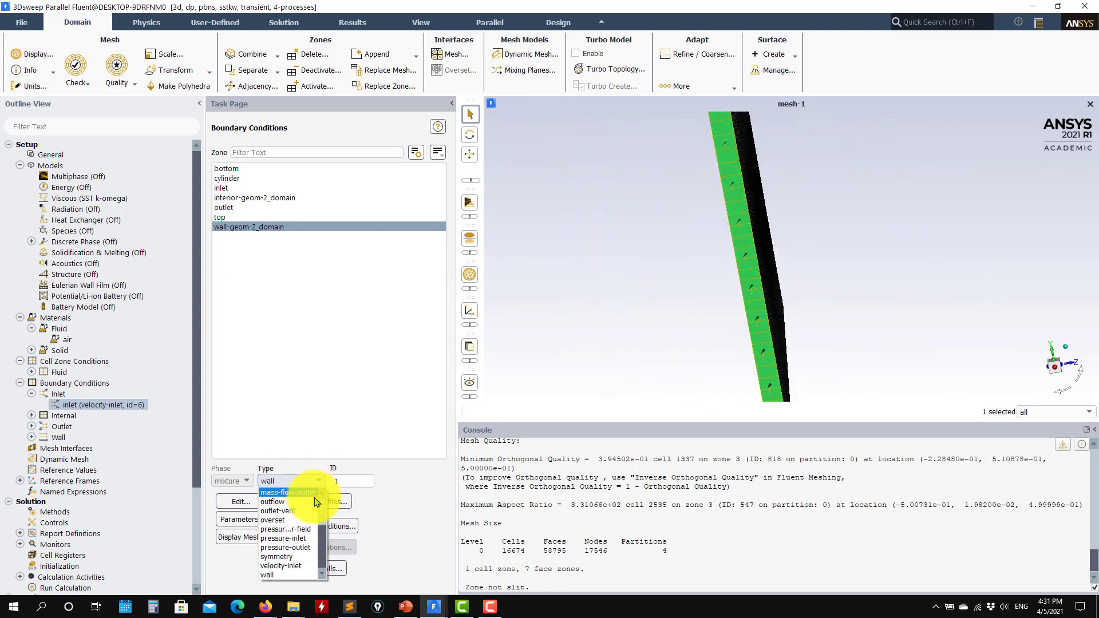
pyautogui.click(298, 560)
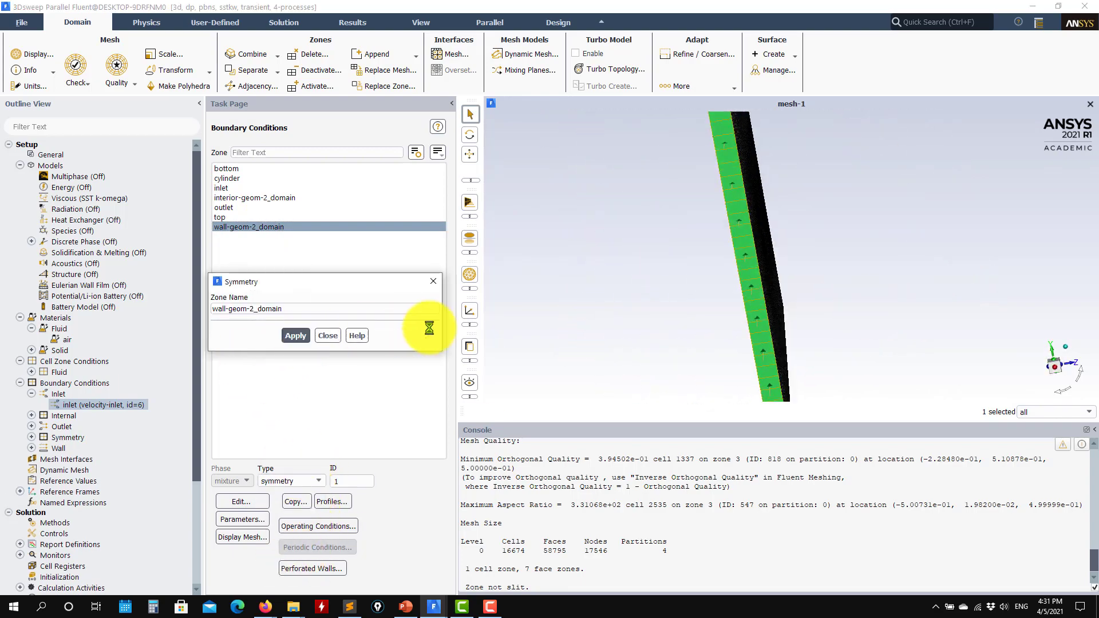
pyautogui.click(328, 335)
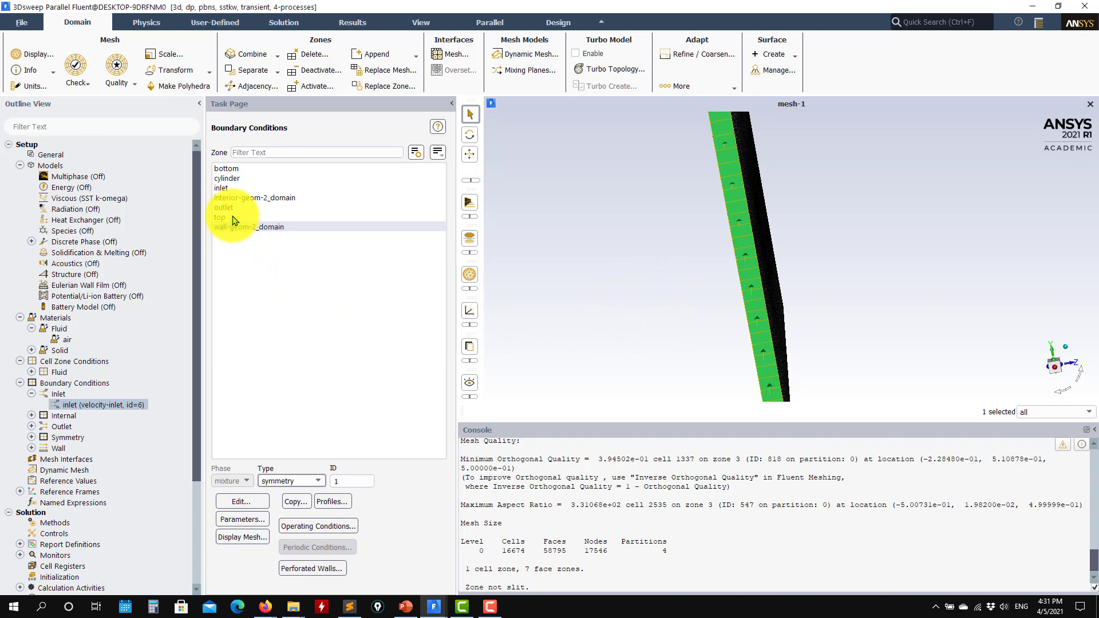
# Set the inlet's velocity magnitude to 1 m/s, apply it and close the settings.
pyautogui.click(237, 188)
pyautogui.click(241, 502)
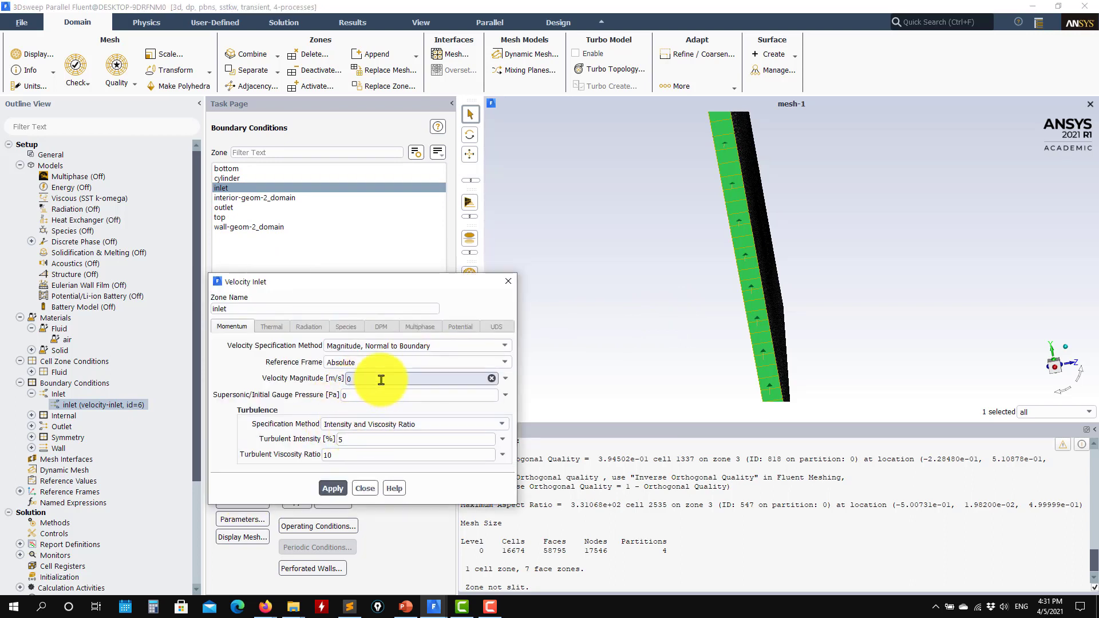
pyautogui.doubleClick(382, 379)
pyautogui.write('1')
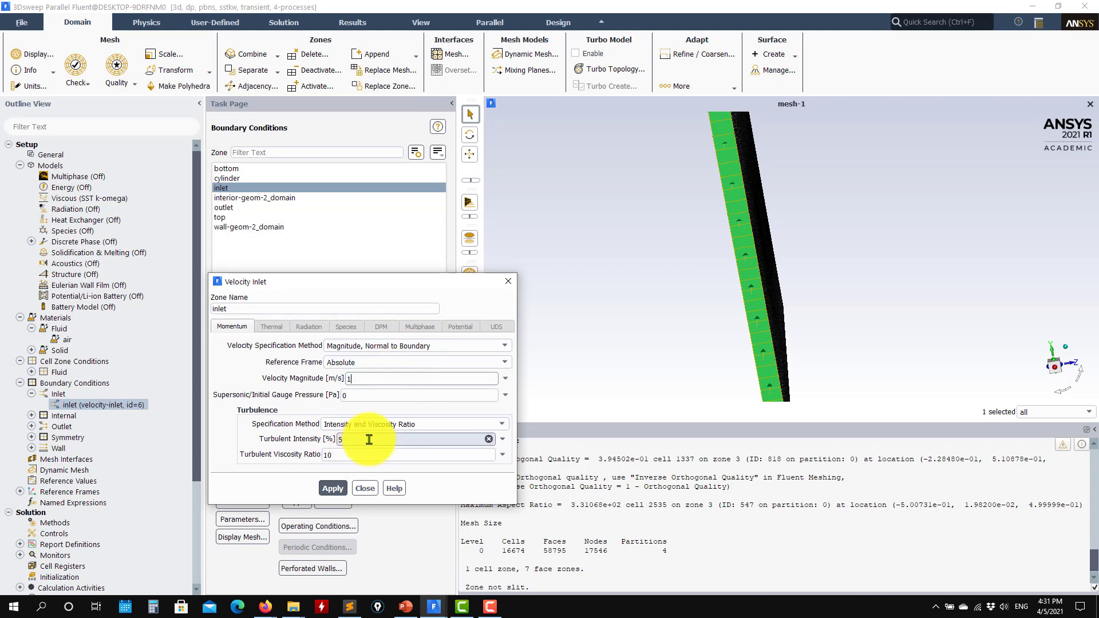
pyautogui.click(334, 489)
pyautogui.click(365, 489)
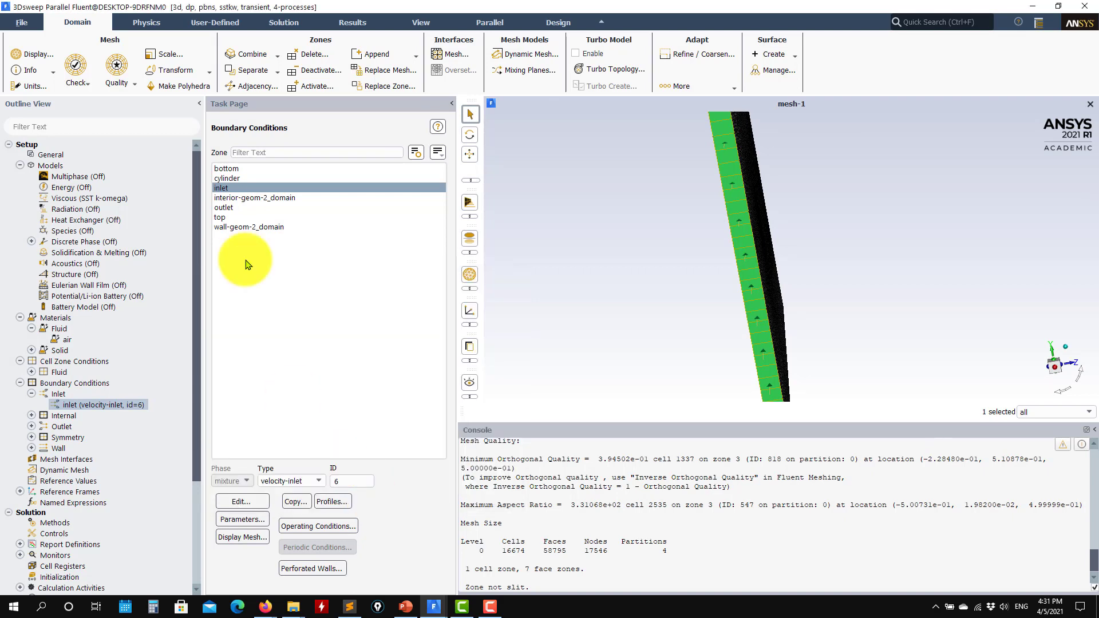
# Apply the outlet's pressure-outlet settings with a gauge pressure of 0 Pa and close them.
pyautogui.click(235, 207)
pyautogui.click(242, 502)
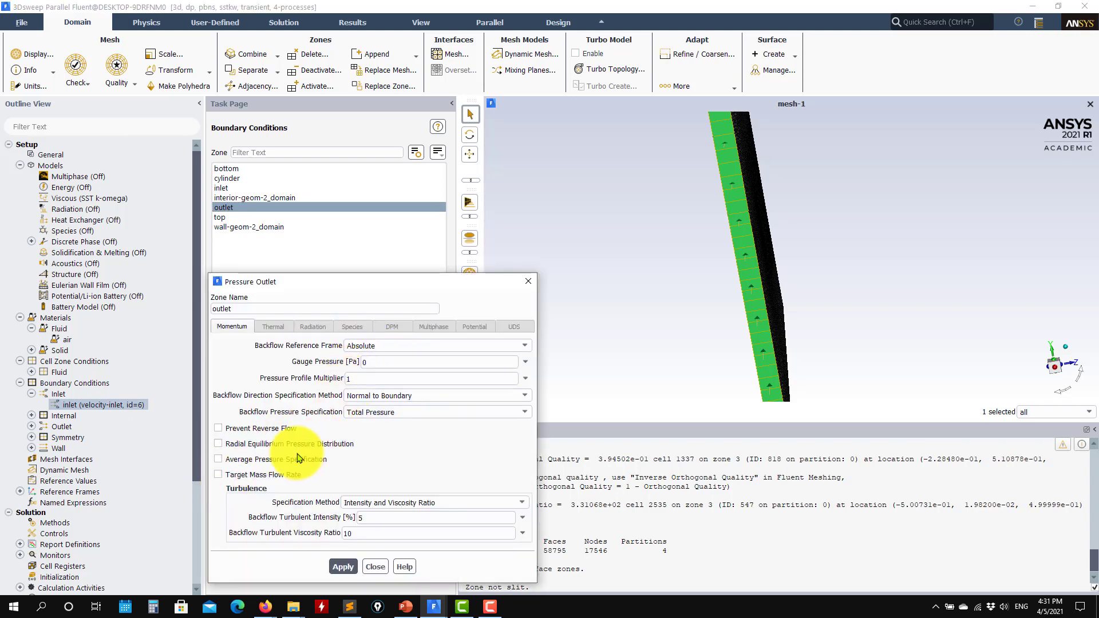
pyautogui.click(344, 567)
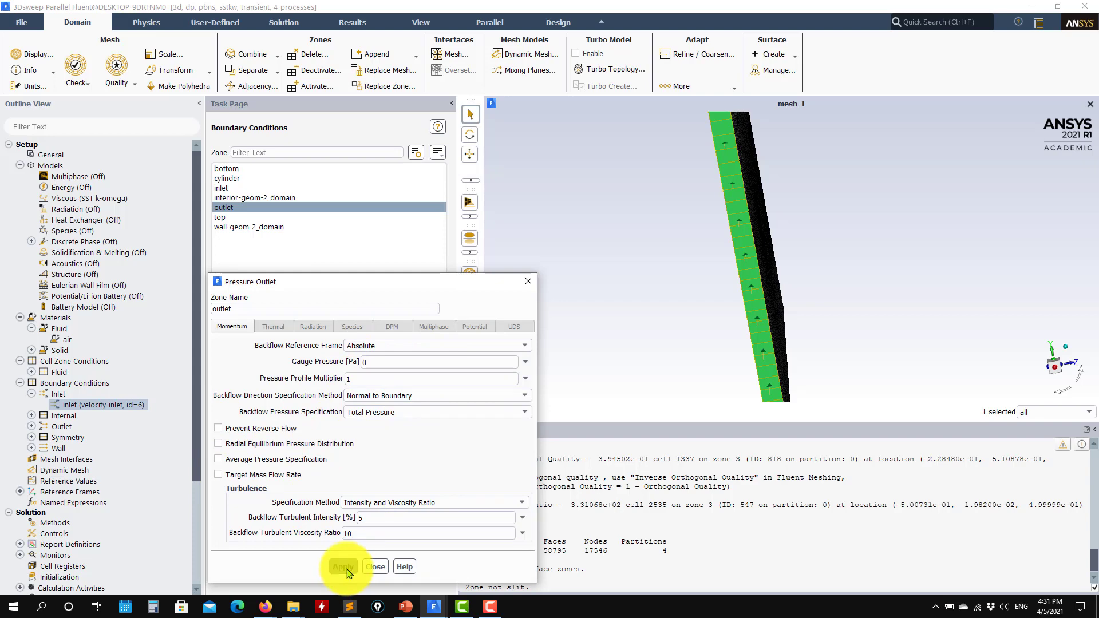
pyautogui.click(376, 567)
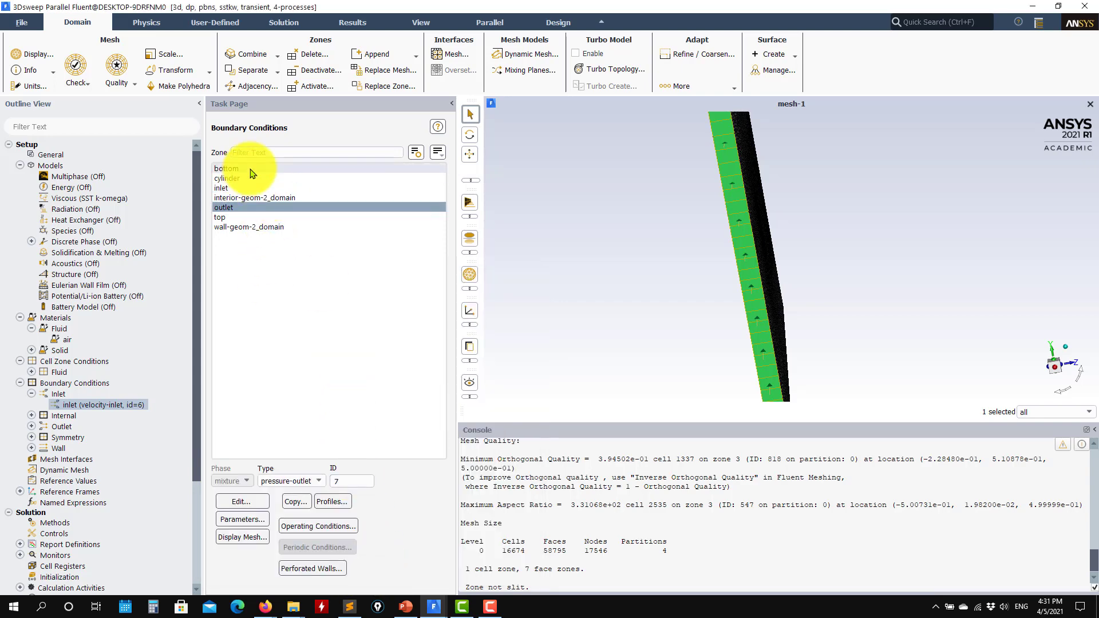
# Review the boundary types and settings of the bottom, cylinder, inlet, interior, outlet and top zones.
pyautogui.click(226, 169)
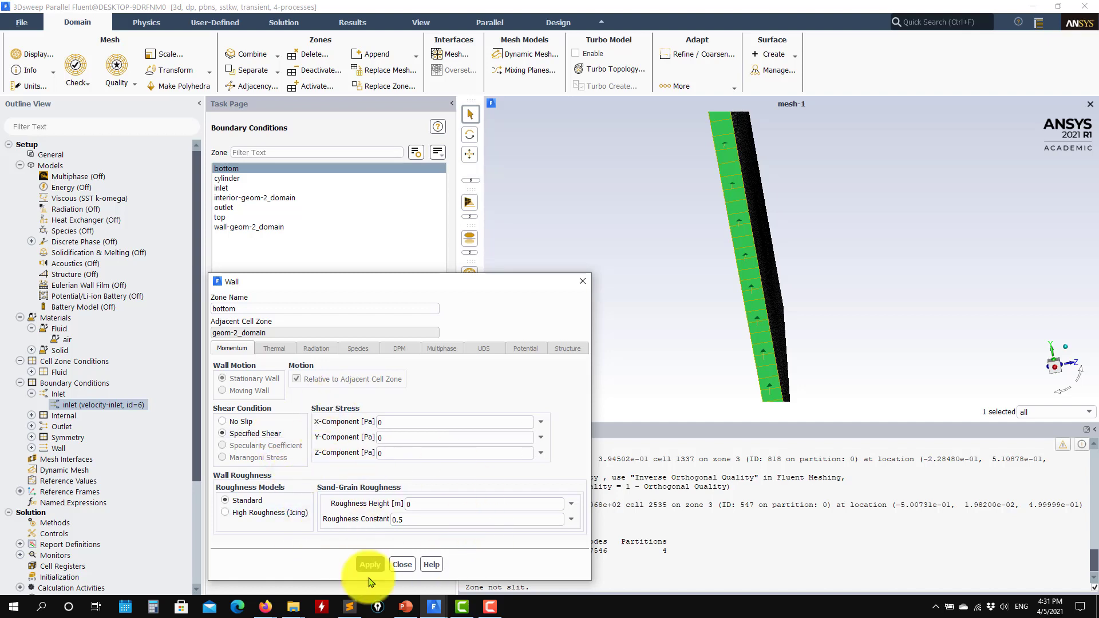
pyautogui.click(402, 564)
pyautogui.click(231, 178)
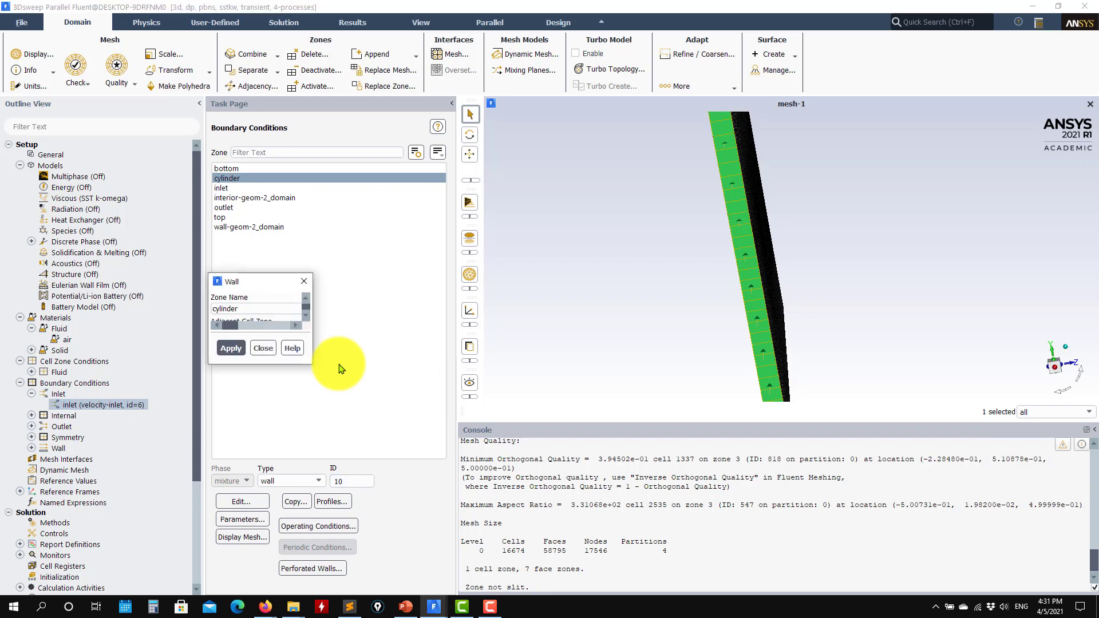
pyautogui.click(399, 566)
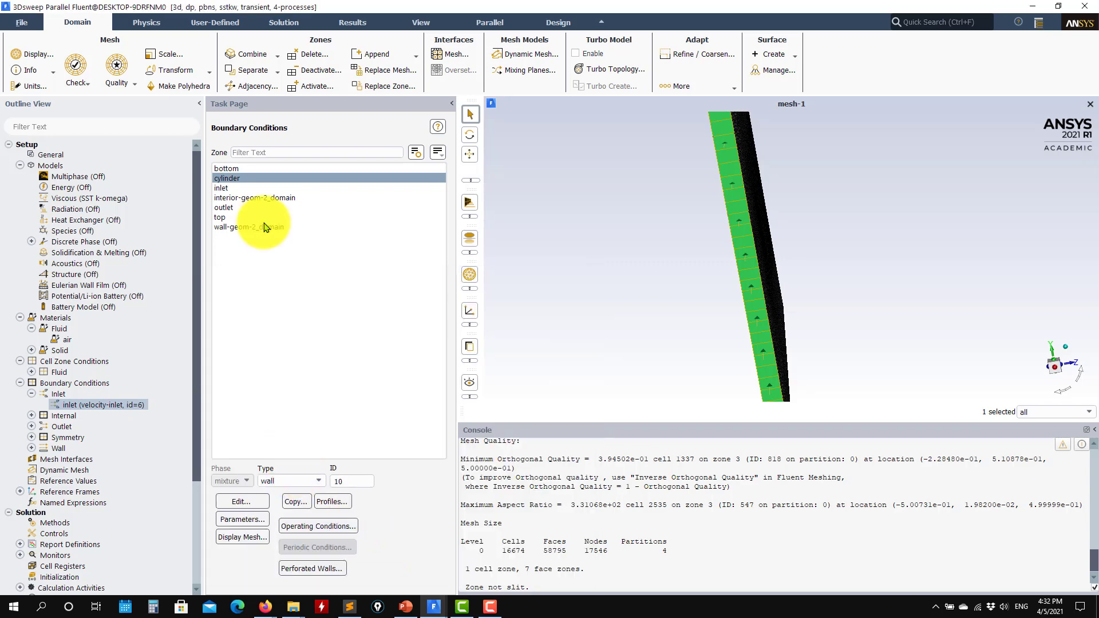
pyautogui.click(224, 188)
pyautogui.click(248, 198)
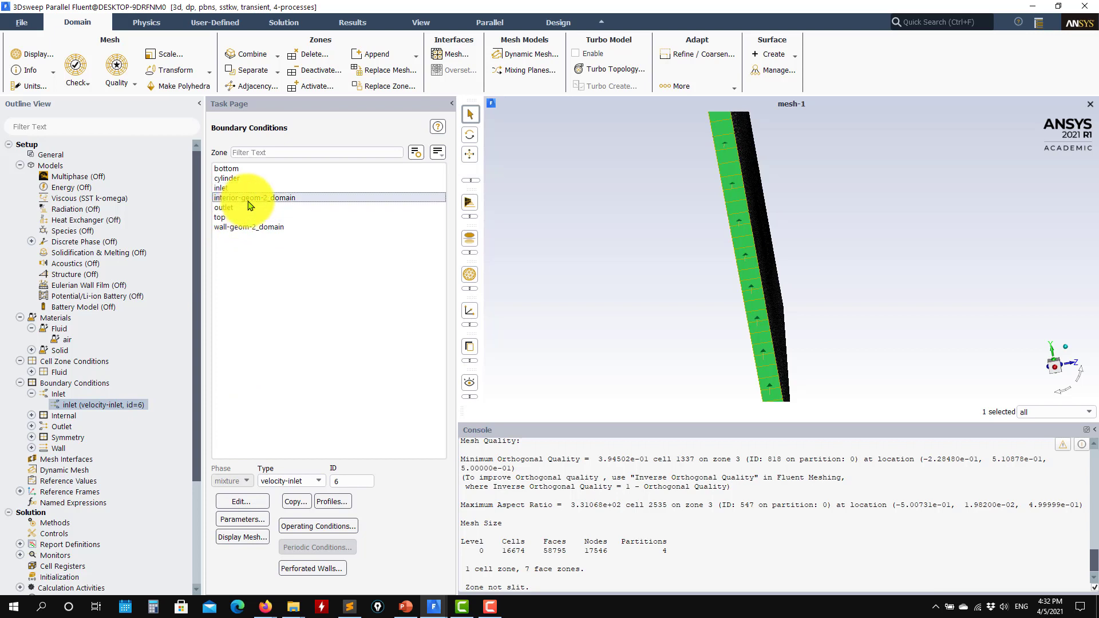
pyautogui.click(235, 208)
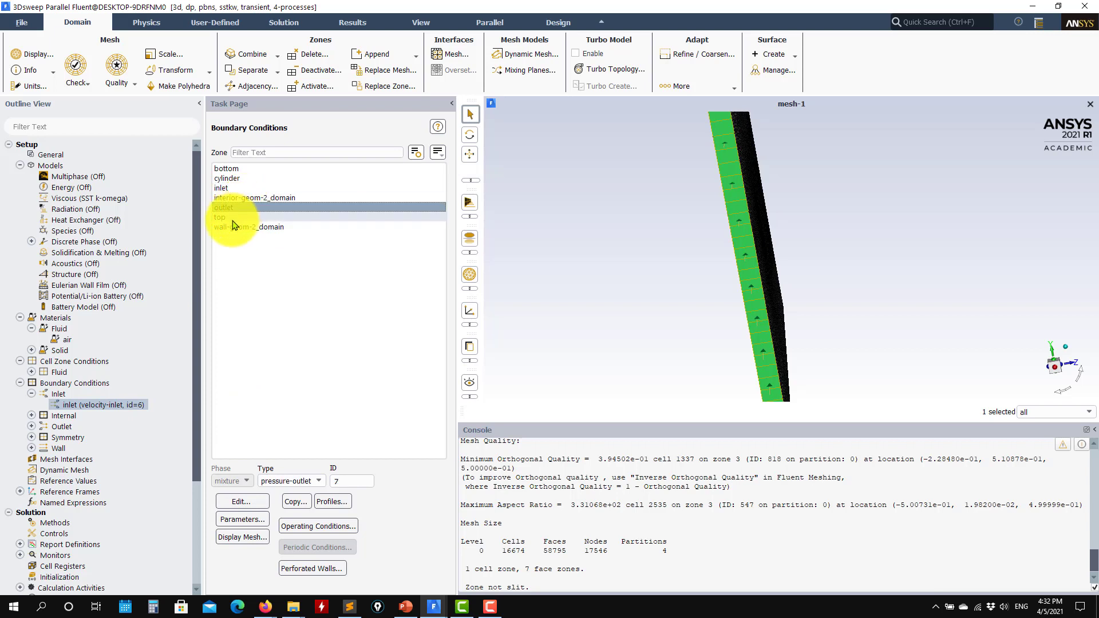
pyautogui.click(222, 218)
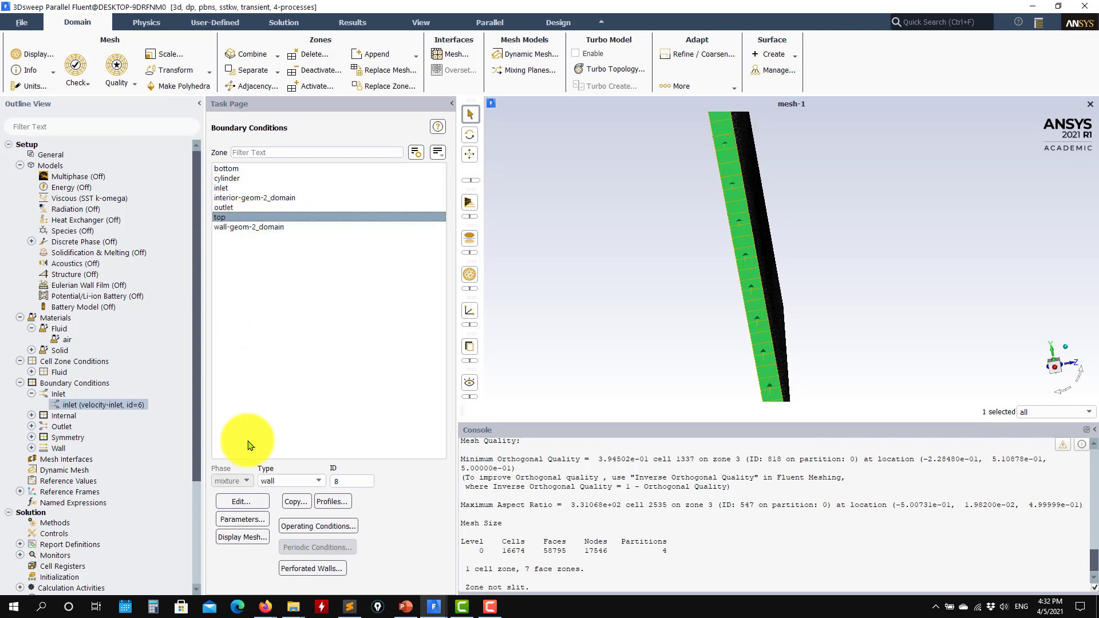
pyautogui.click(253, 501)
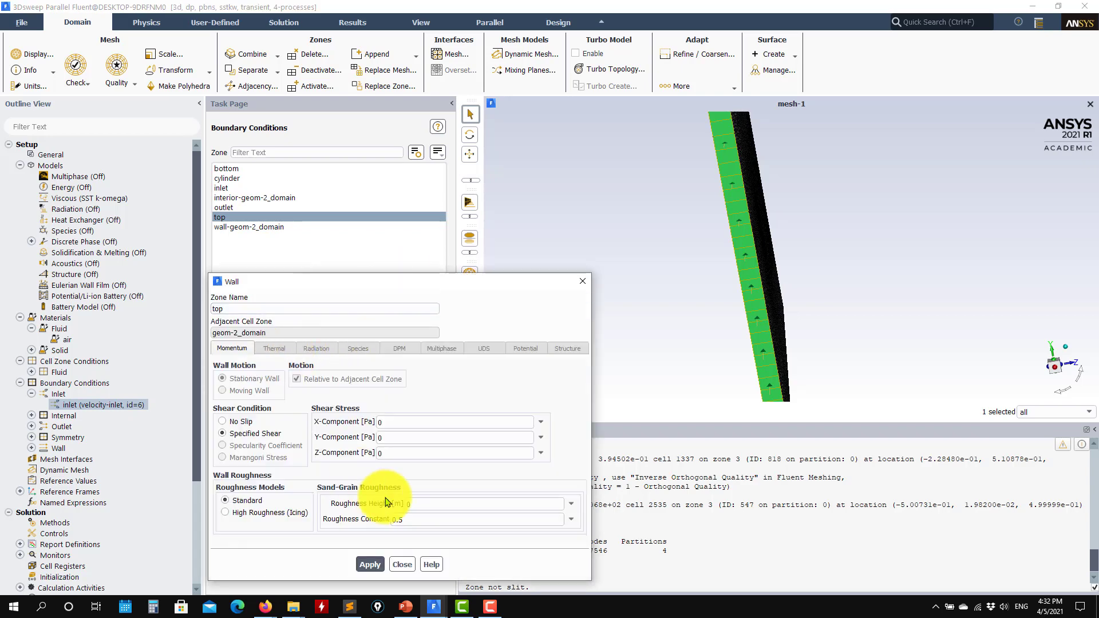
pyautogui.click(371, 565)
# Display only the wall-geom-2_domain surface in the mesh view and close the mesh display settings.
pyautogui.click(256, 227)
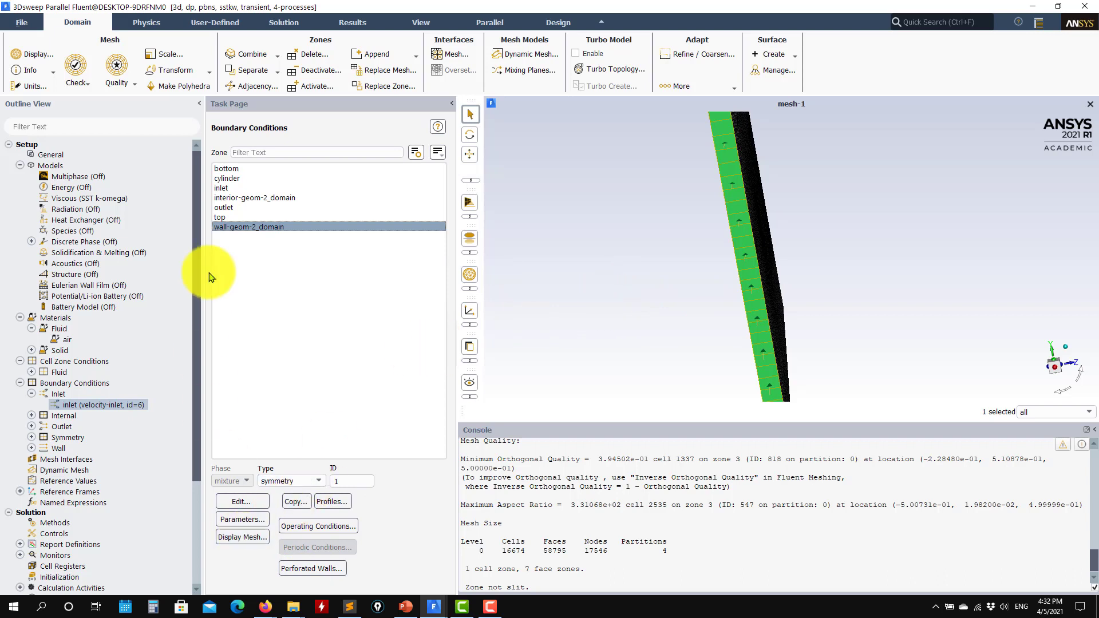
pyautogui.click(242, 536)
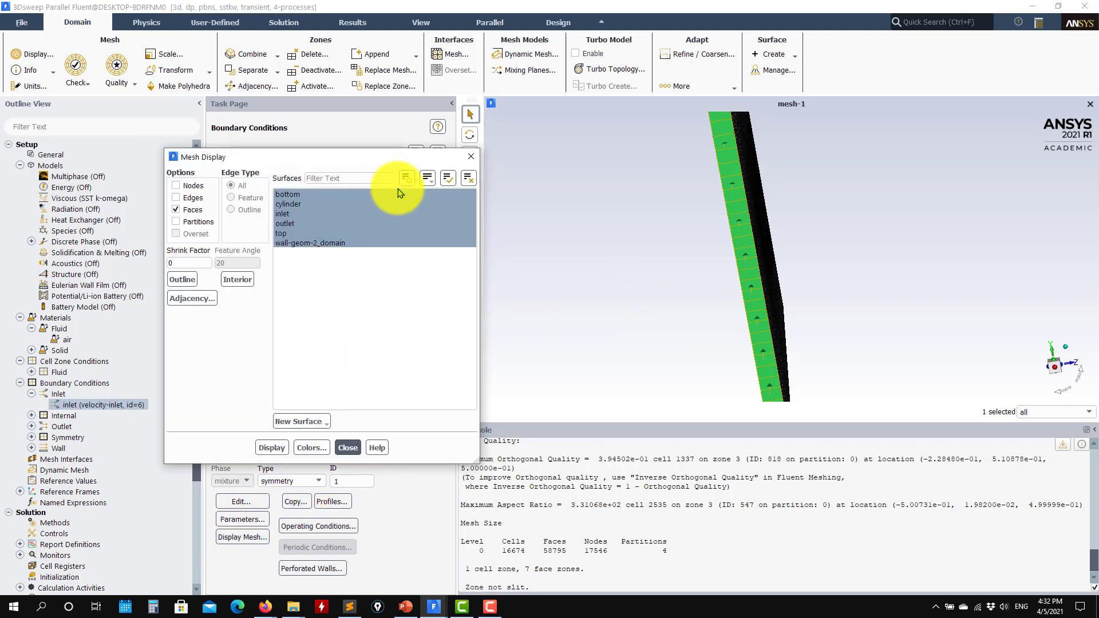
pyautogui.click(468, 180)
pyautogui.click(309, 243)
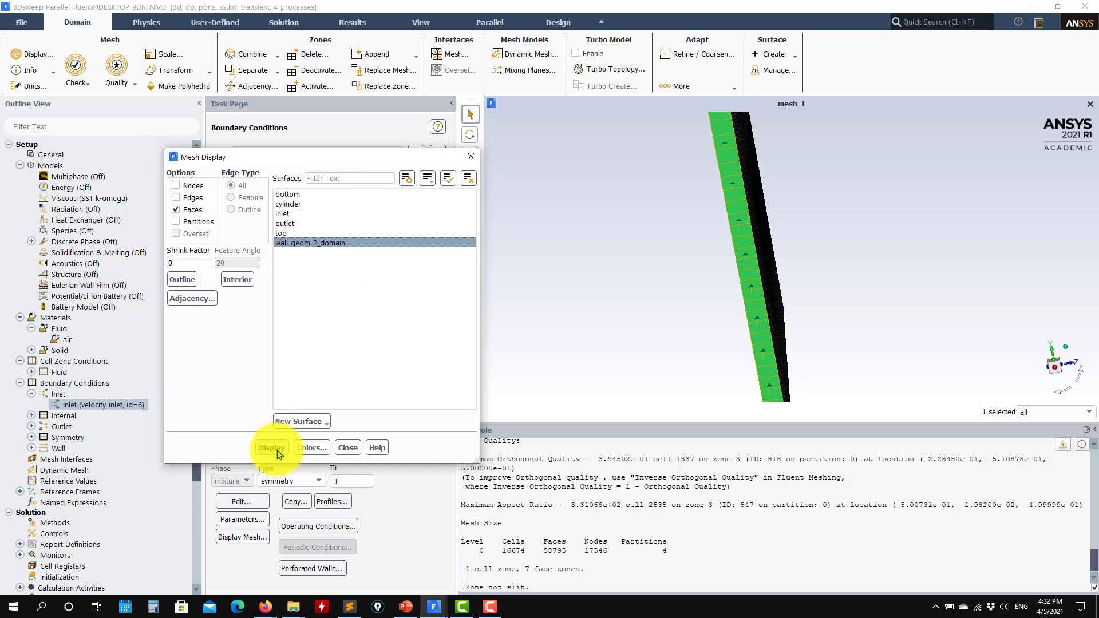
pyautogui.click(277, 450)
pyautogui.moveTo(743, 316); pyautogui.dragTo(630, 338, button='middle')
pyautogui.click(349, 446)
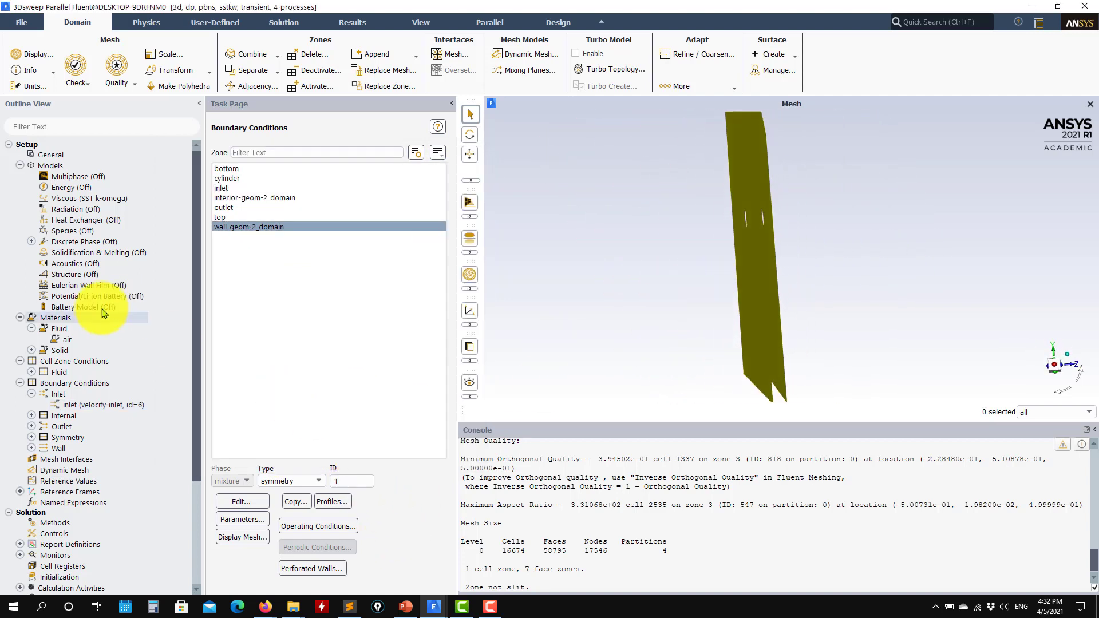
# Open the reference values and compute them from the inlet.
pyautogui.scroll(-3, 105, 373)
pyautogui.scroll(-1, 105, 374)
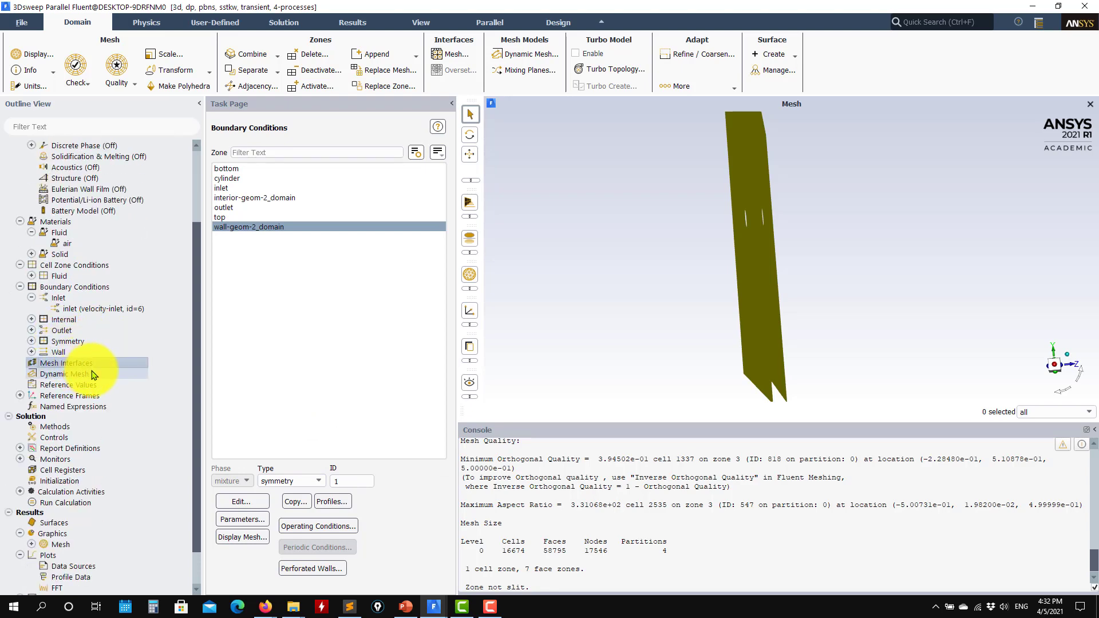
pyautogui.click(91, 385)
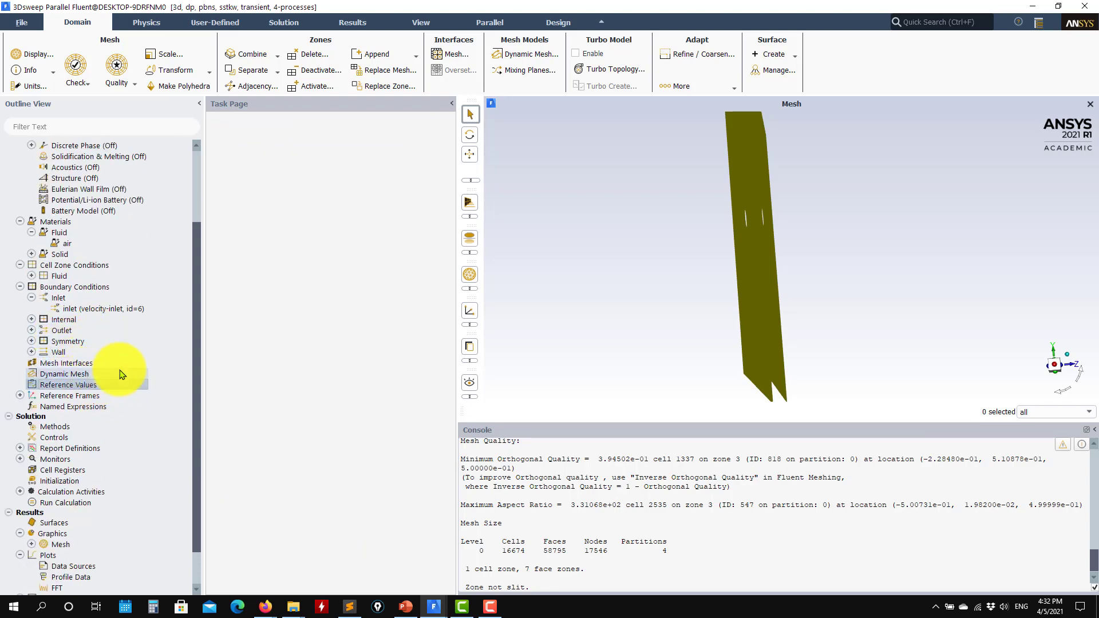
pyautogui.click(441, 159)
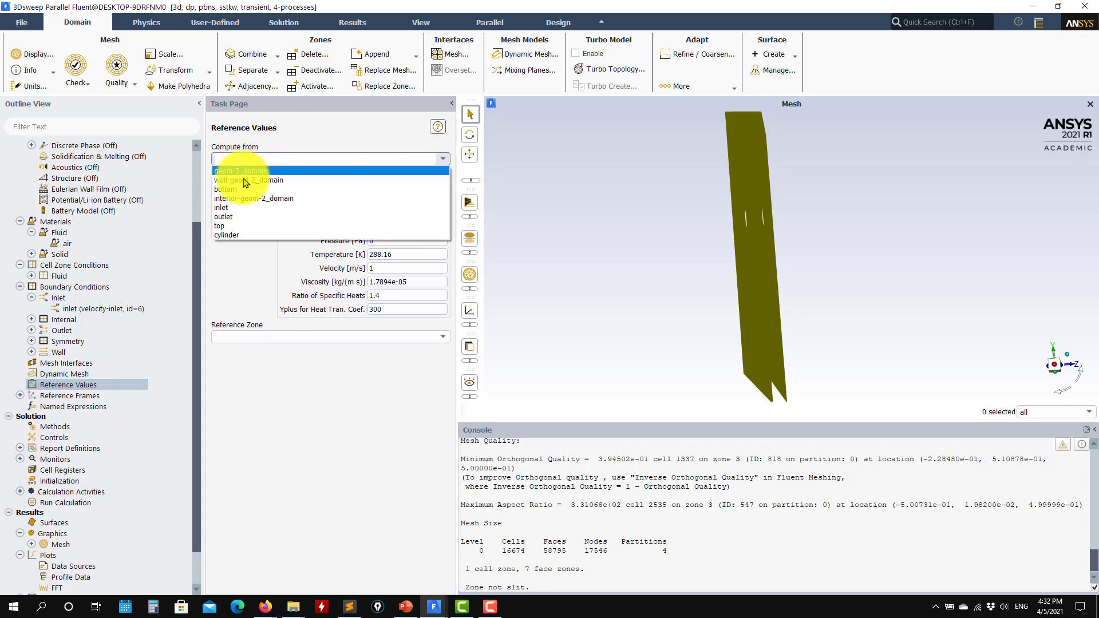
pyautogui.click(238, 208)
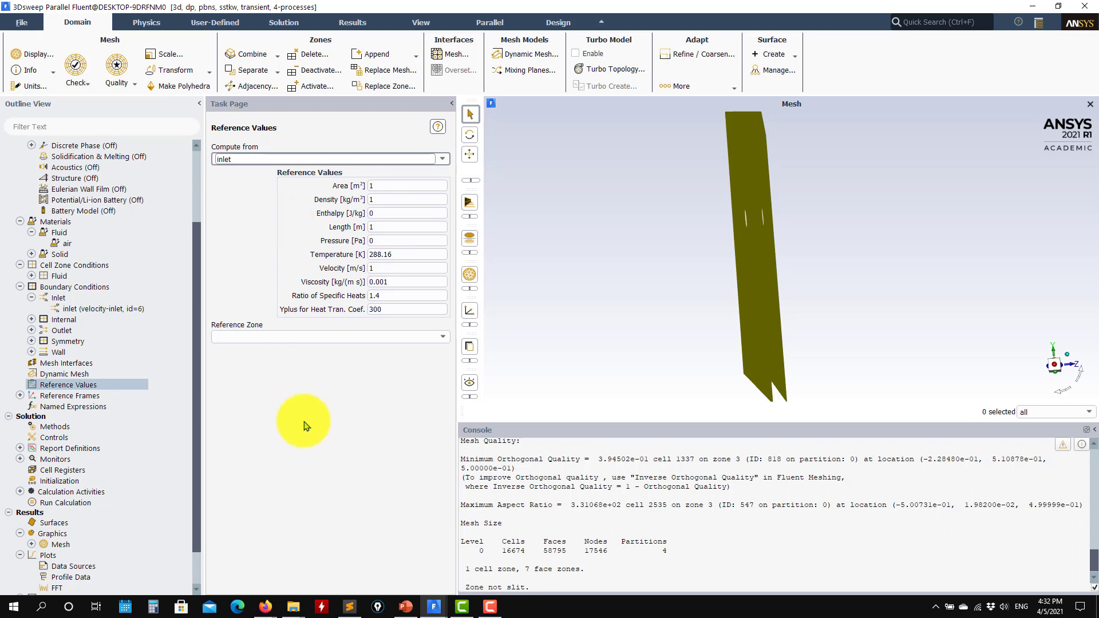
# Check the reference area against the displayed wall-geom-2_domain surface.
pyautogui.click(395, 186)
pyautogui.moveTo(740, 309); pyautogui.dragTo(763, 317)
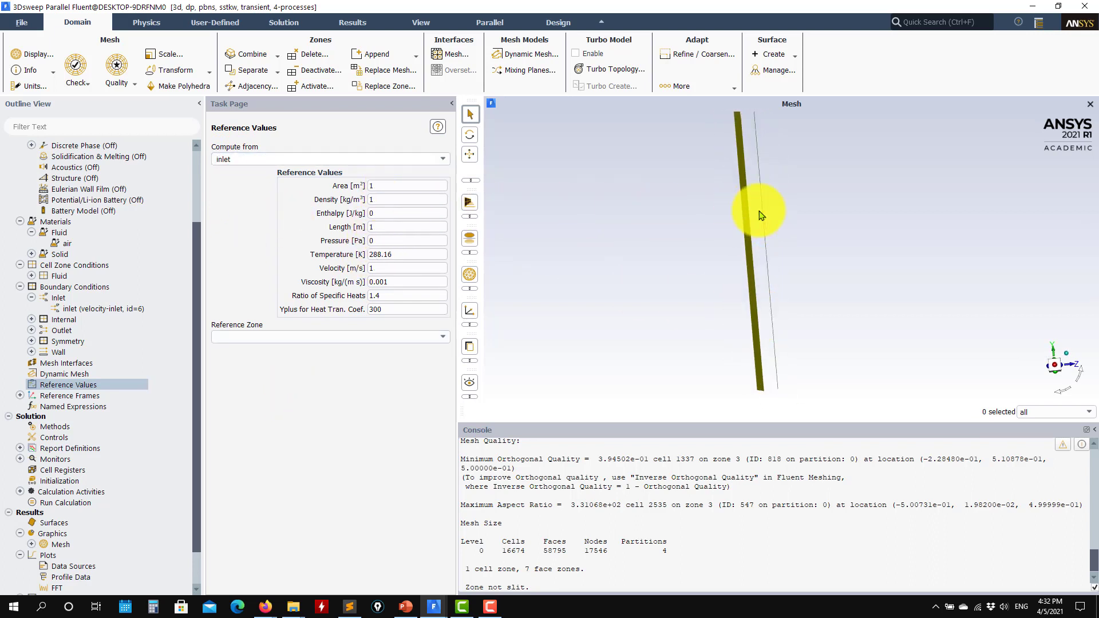
pyautogui.moveTo(740, 275); pyautogui.dragTo(762, 166)
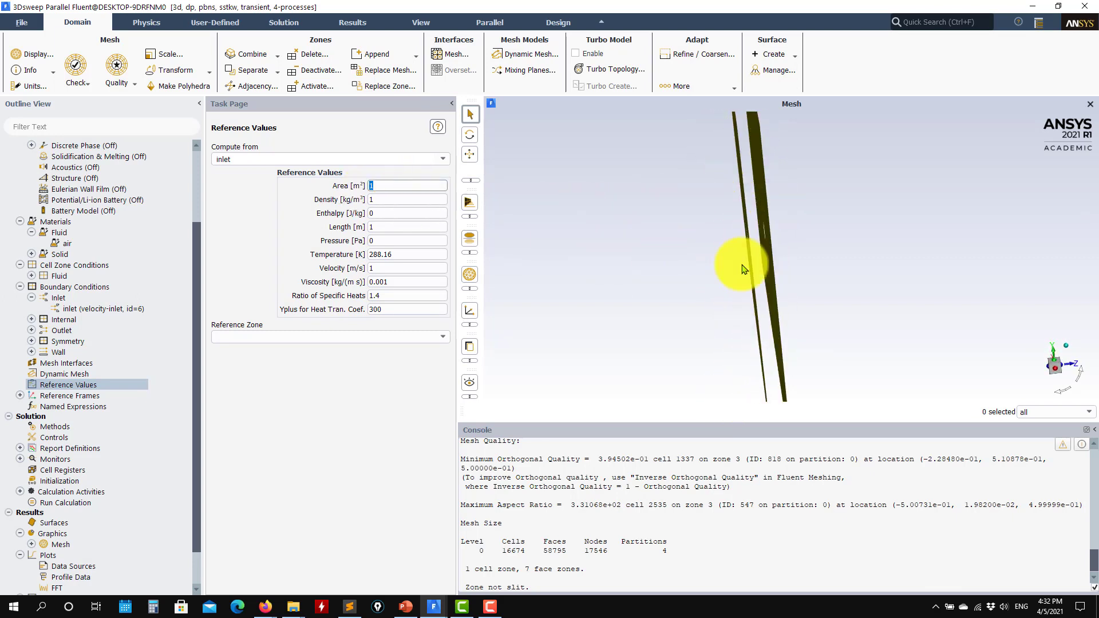
pyautogui.moveTo(744, 269); pyautogui.dragTo(722, 253)
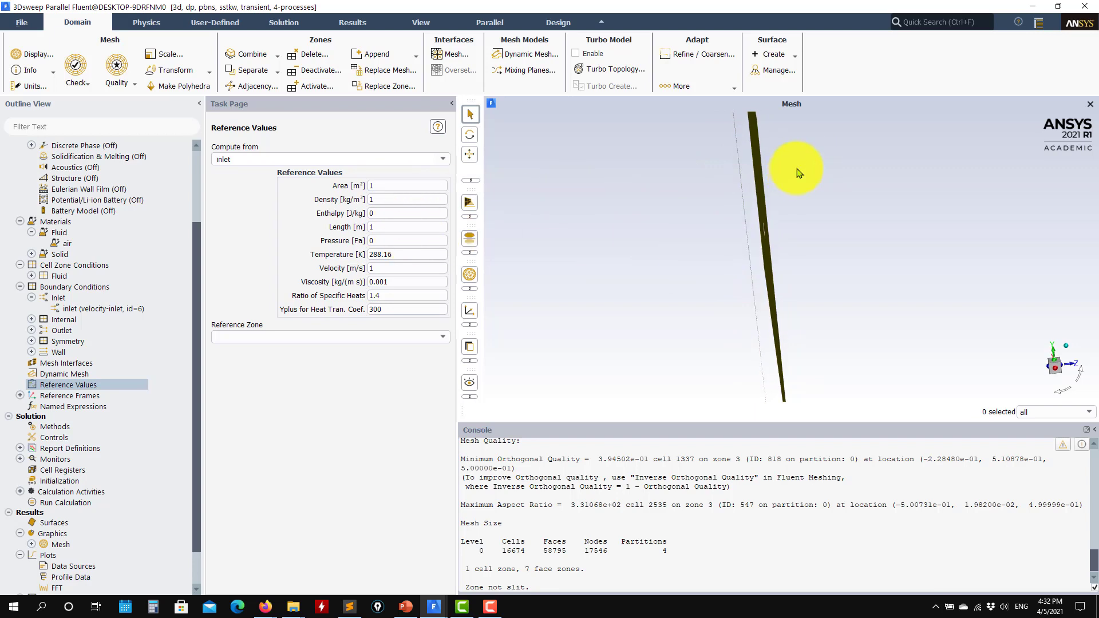
pyautogui.doubleClick(383, 188)
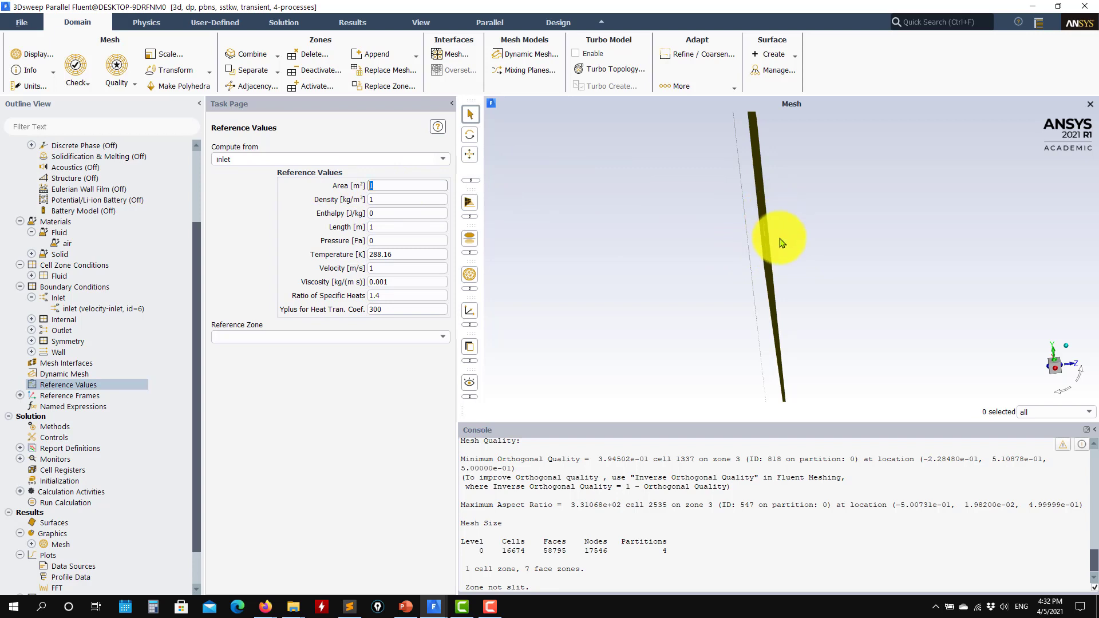
pyautogui.moveTo(727, 345); pyautogui.dragTo(723, 261, button='middle')
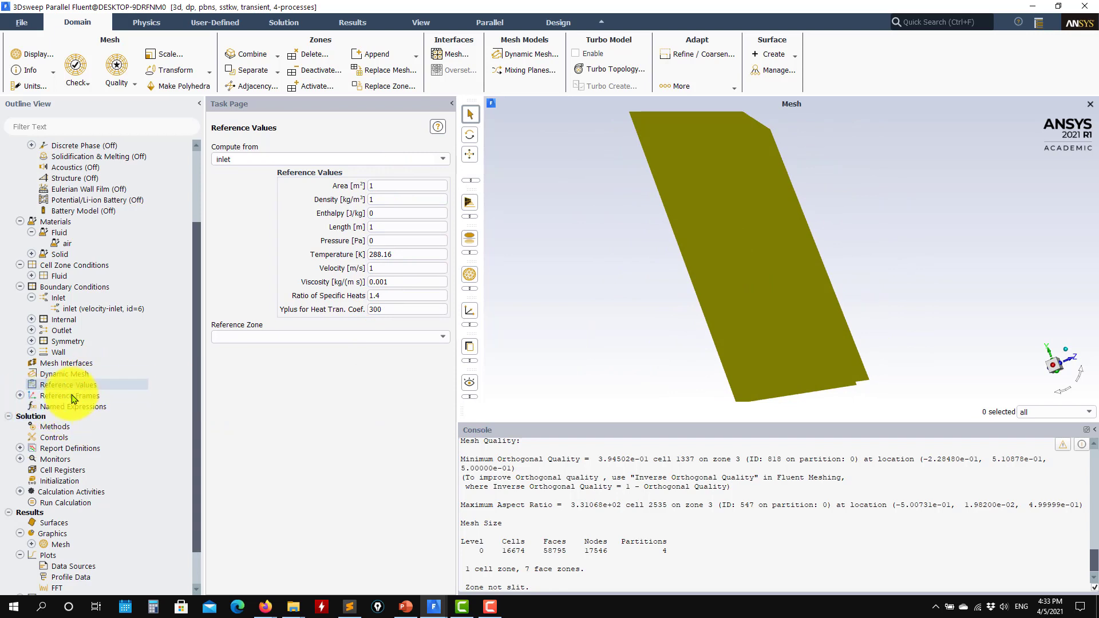
# Open the solution methods and set the pressure-velocity coupling scheme to PISO.
pyautogui.click(68, 427)
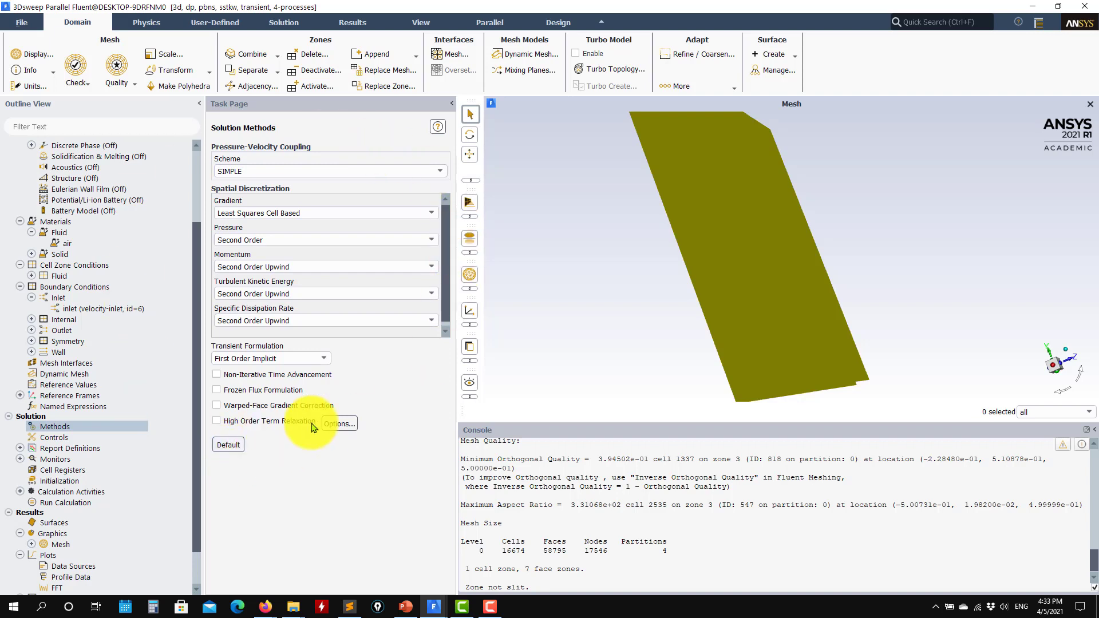
pyautogui.click(430, 171)
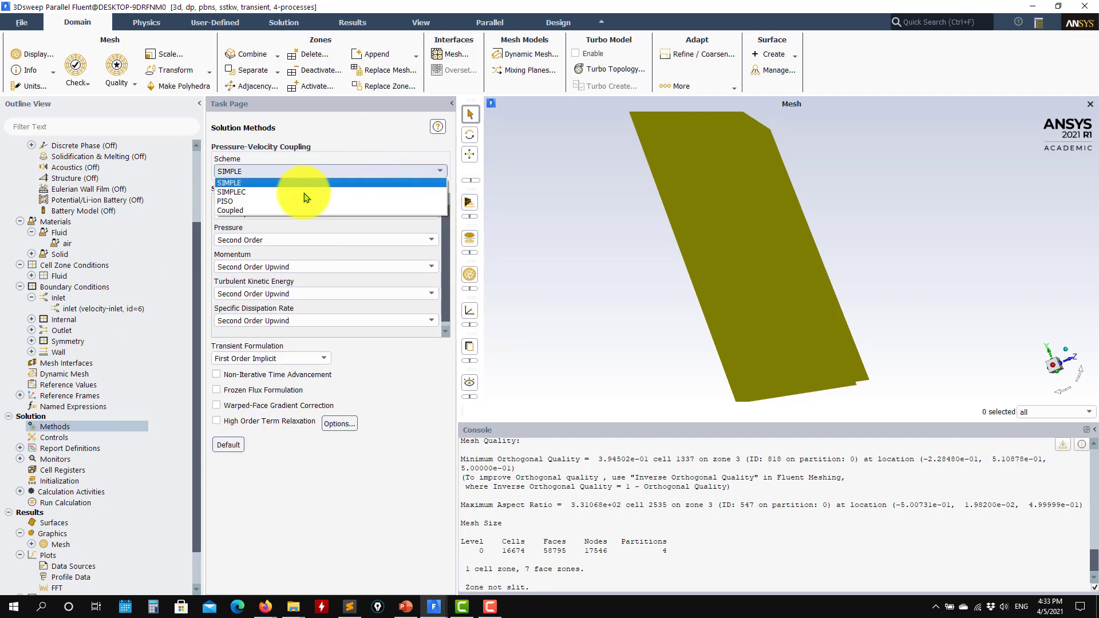
pyautogui.click(242, 211)
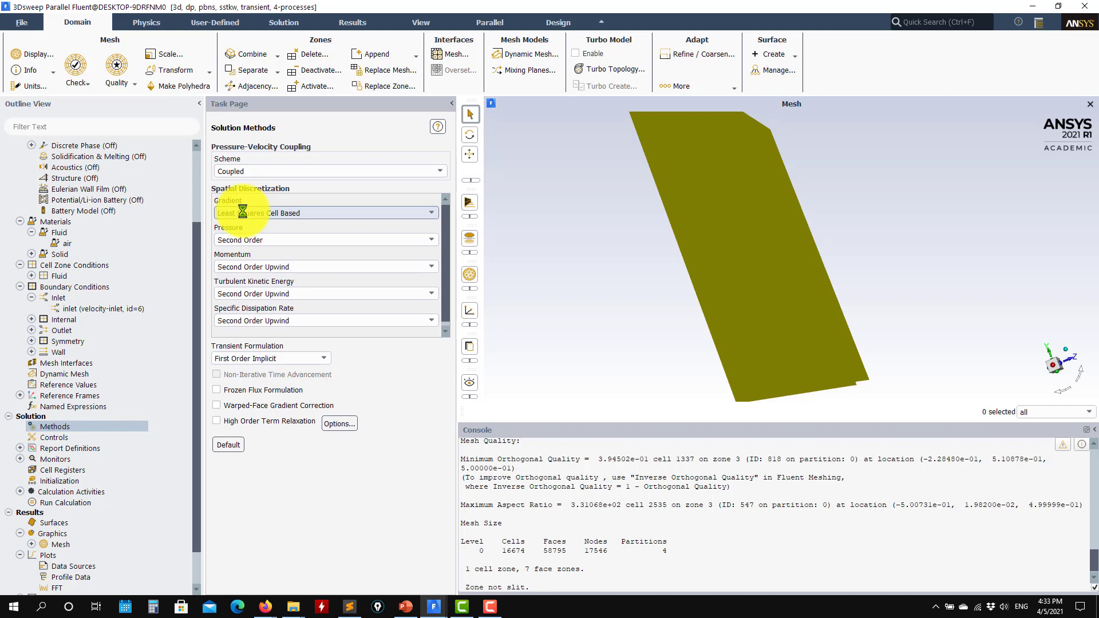
pyautogui.click(414, 174)
pyautogui.click(332, 201)
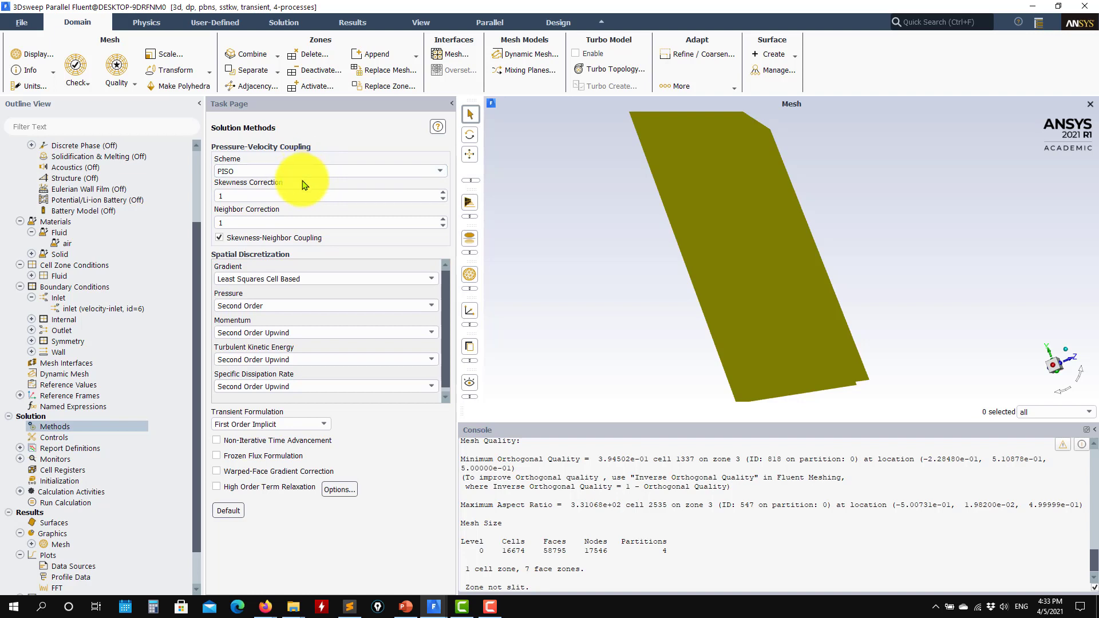
pyautogui.click(433, 170)
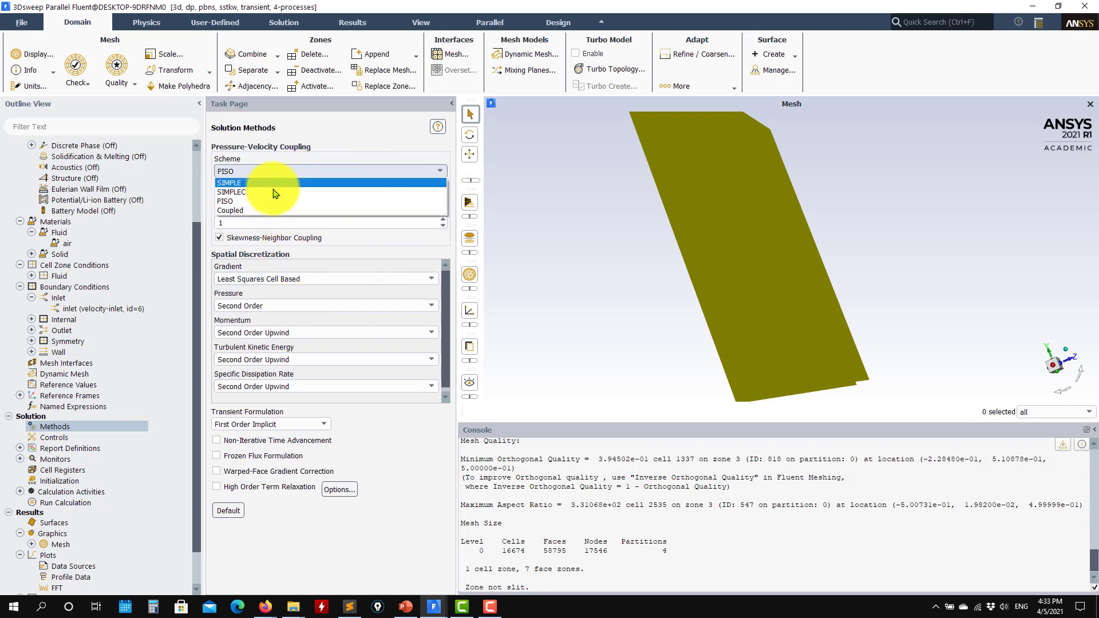
pyautogui.click(239, 211)
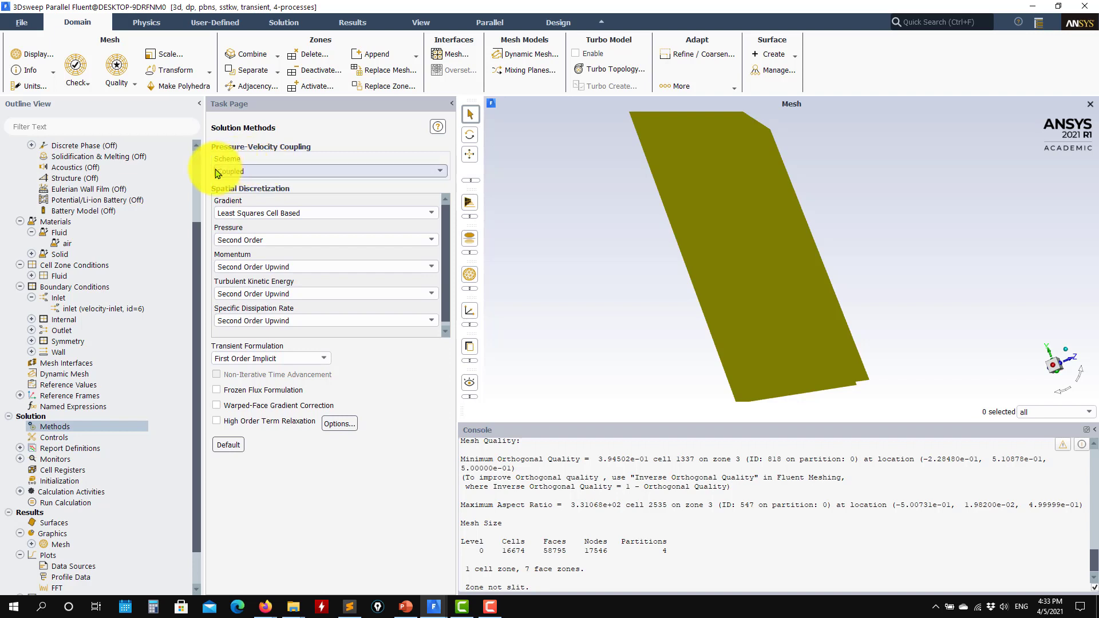
pyautogui.click(269, 171)
pyautogui.click(234, 201)
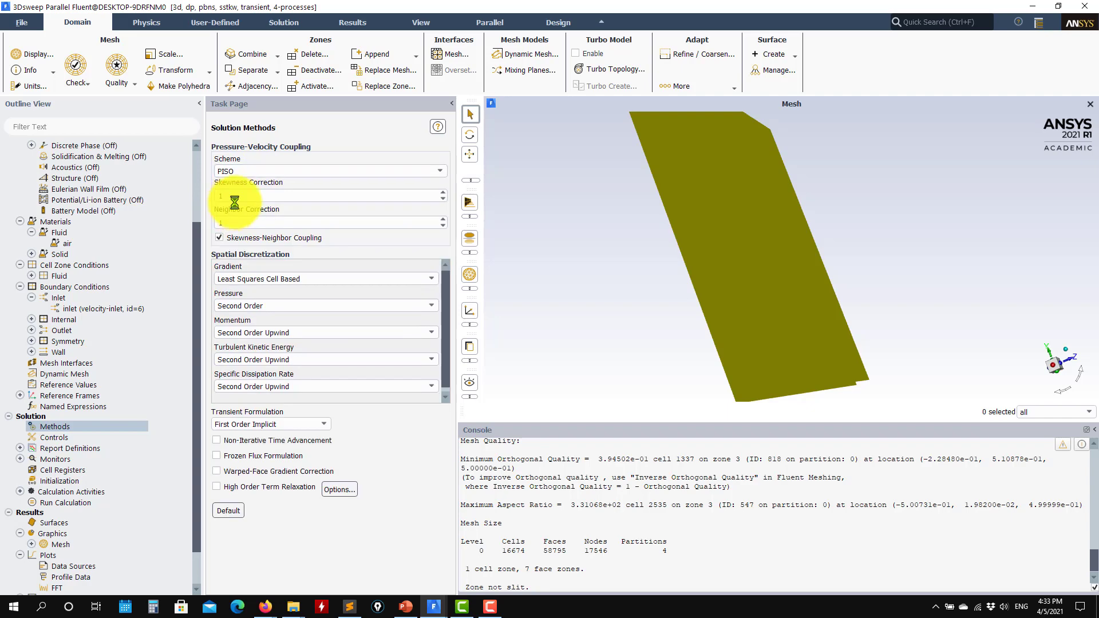
# Switch to the init.cas Fluent session, check its solution methods, and return to the 3Dsweep session.
pyautogui.moveTo(434, 607)
pyautogui.click(401, 554)
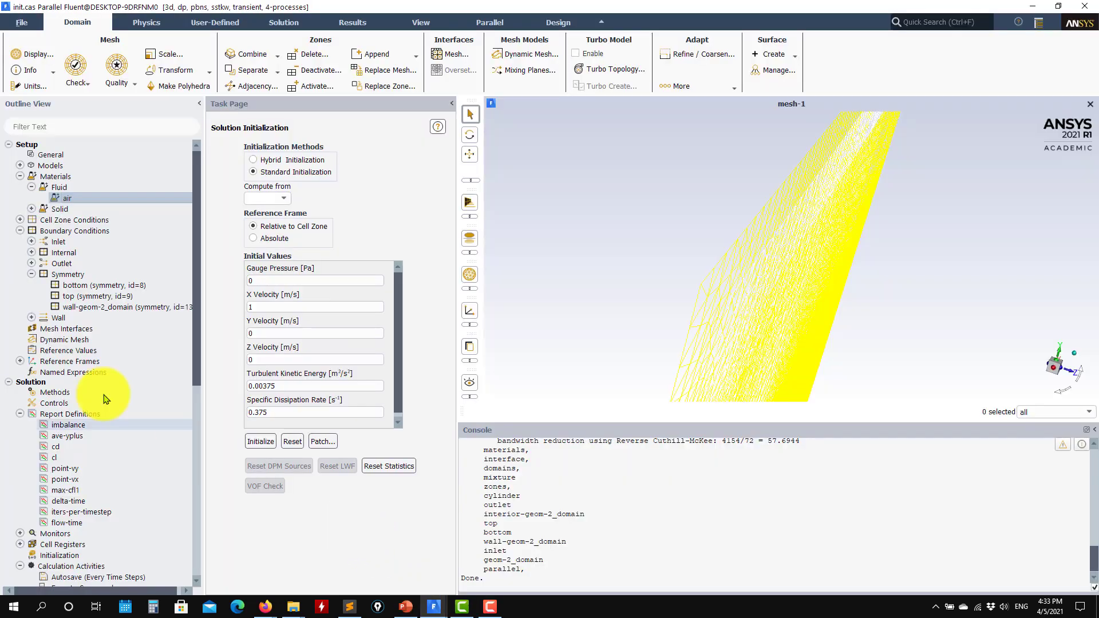
pyautogui.click(64, 393)
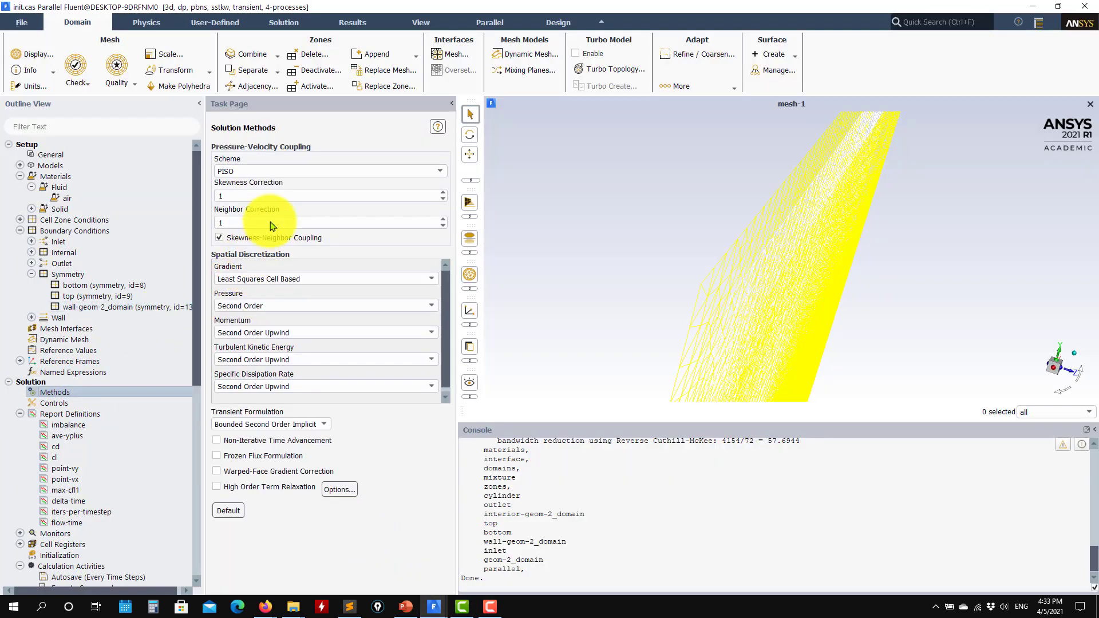
pyautogui.click(1035, 5)
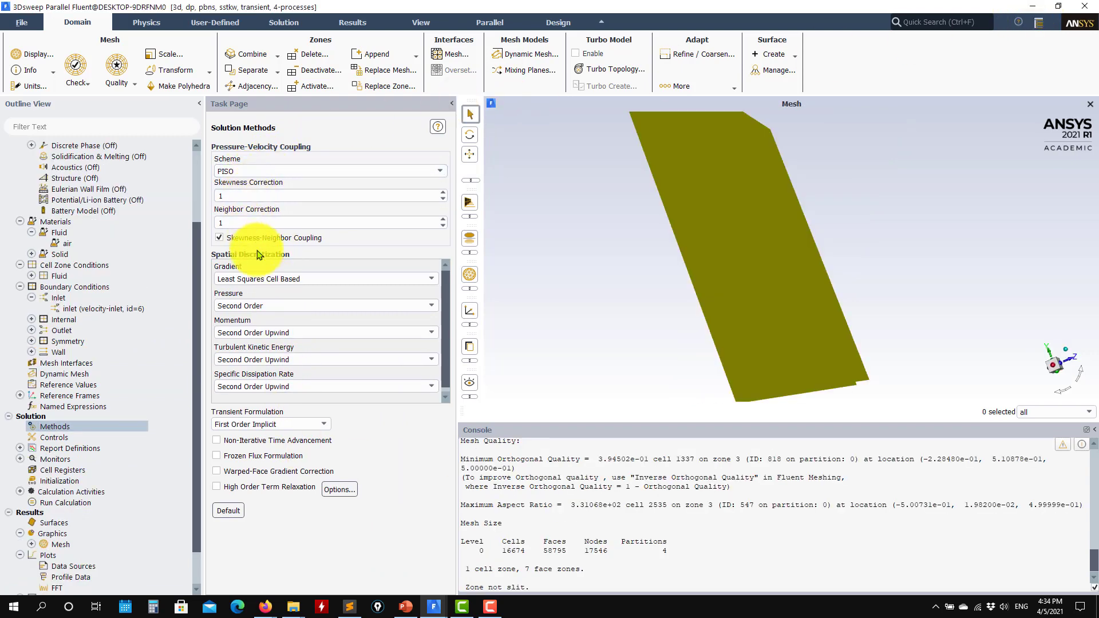
# Set the transient formulation to Second Order Implicit.
pyautogui.click(322, 427)
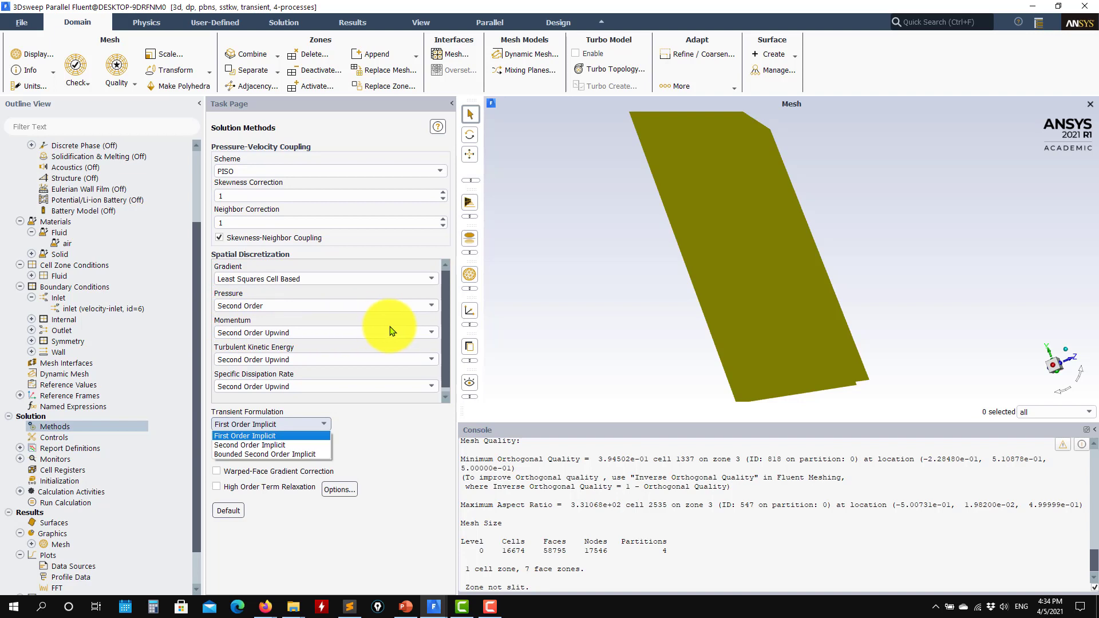
pyautogui.click(264, 446)
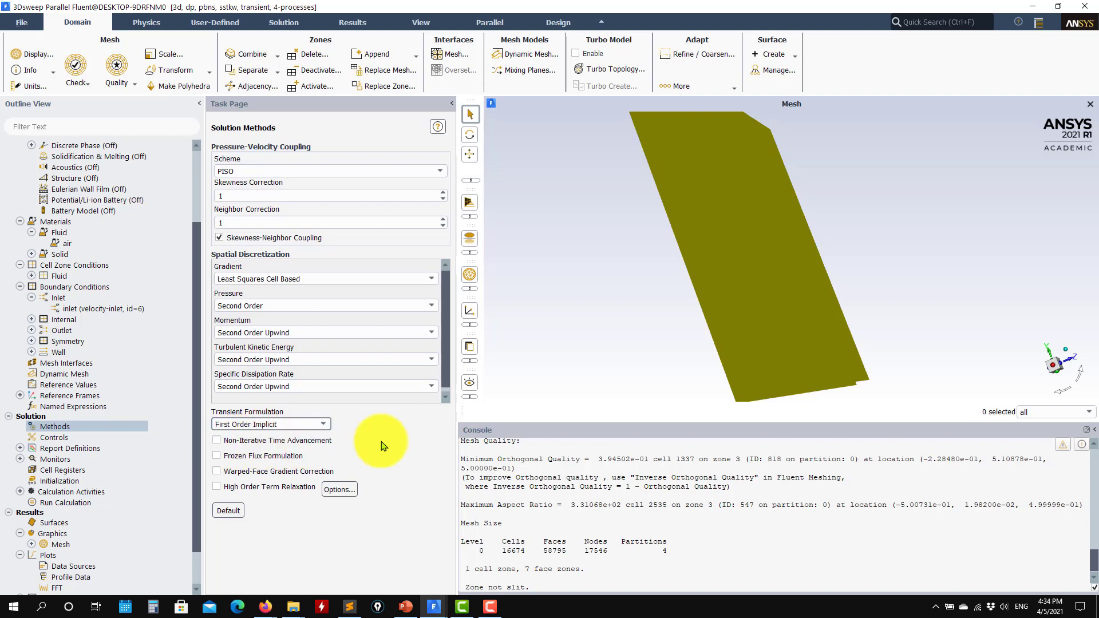
pyautogui.click(314, 423)
pyautogui.click(275, 445)
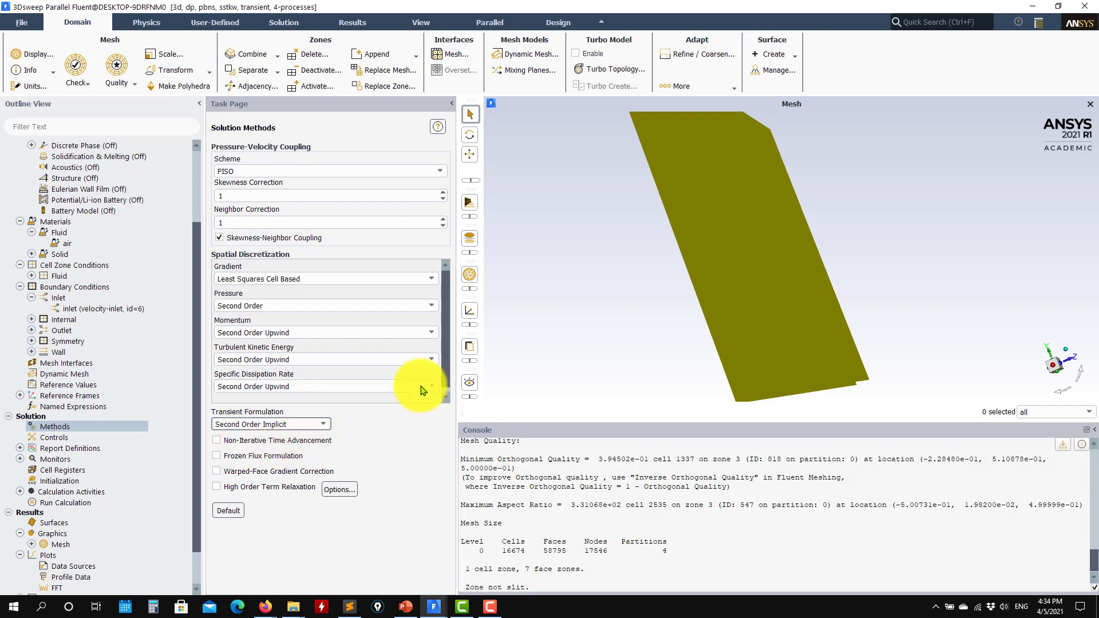
# Review the under-relaxation factors in the solution controls and the existing report definitions.
pyautogui.click(54, 438)
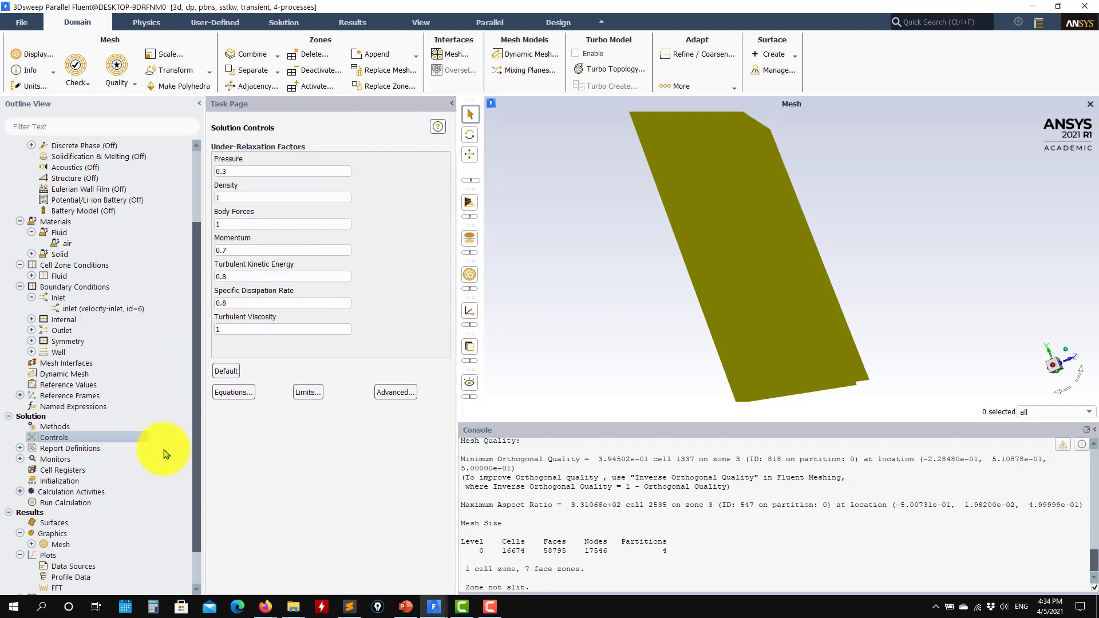
pyautogui.doubleClick(86, 448)
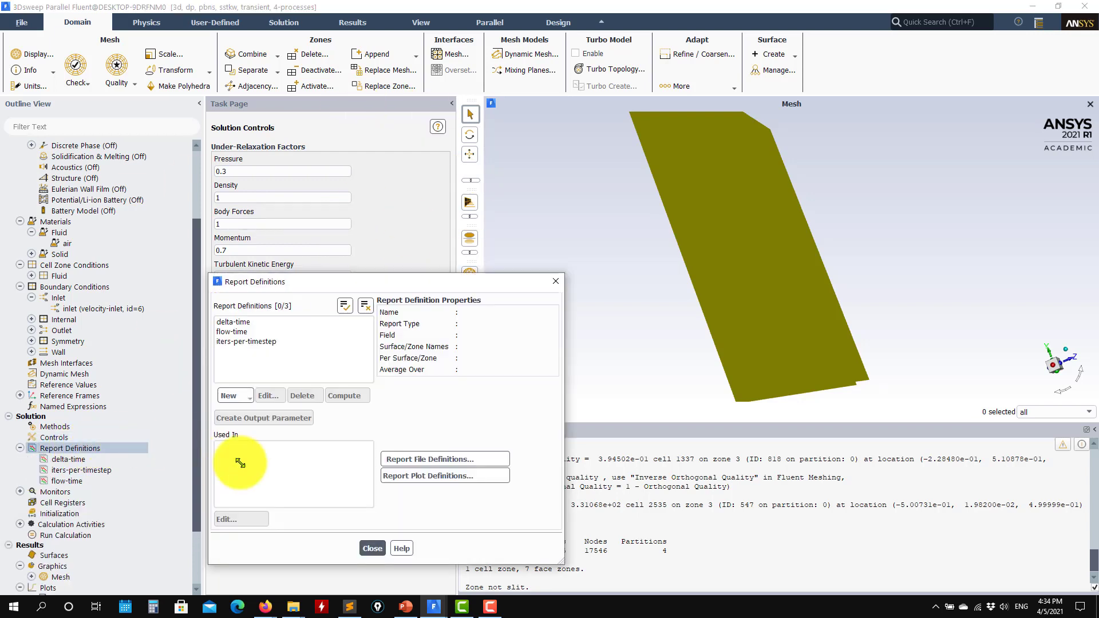
pyautogui.click(372, 550)
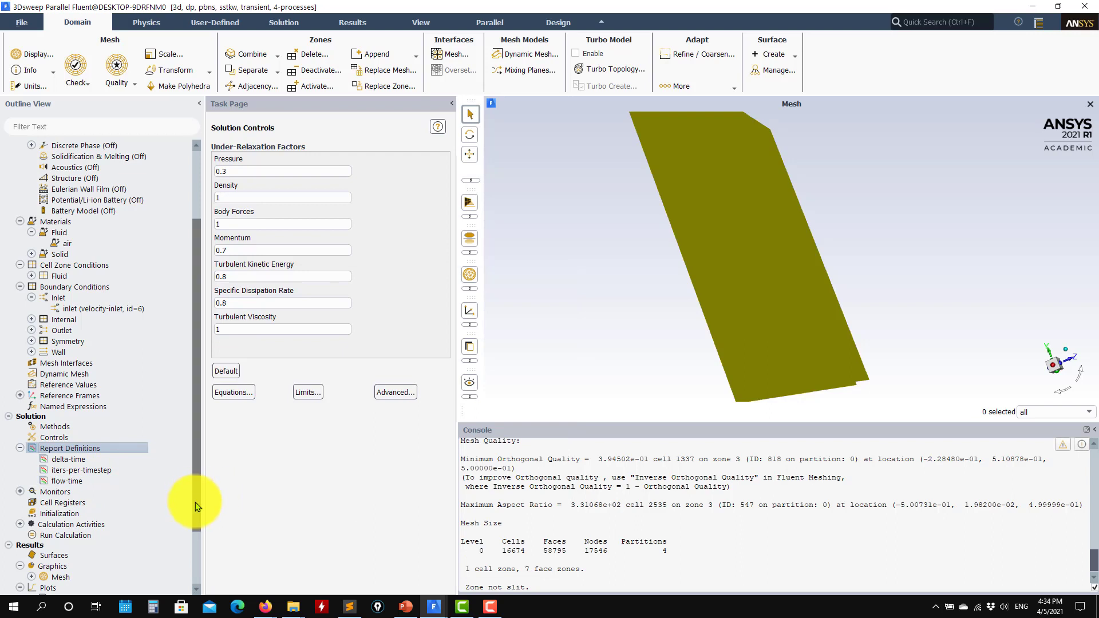
# Create a new volume report definition of type Max and name it maxcfl.
pyautogui.moveTo(195, 503); pyautogui.dragTo(197, 562)
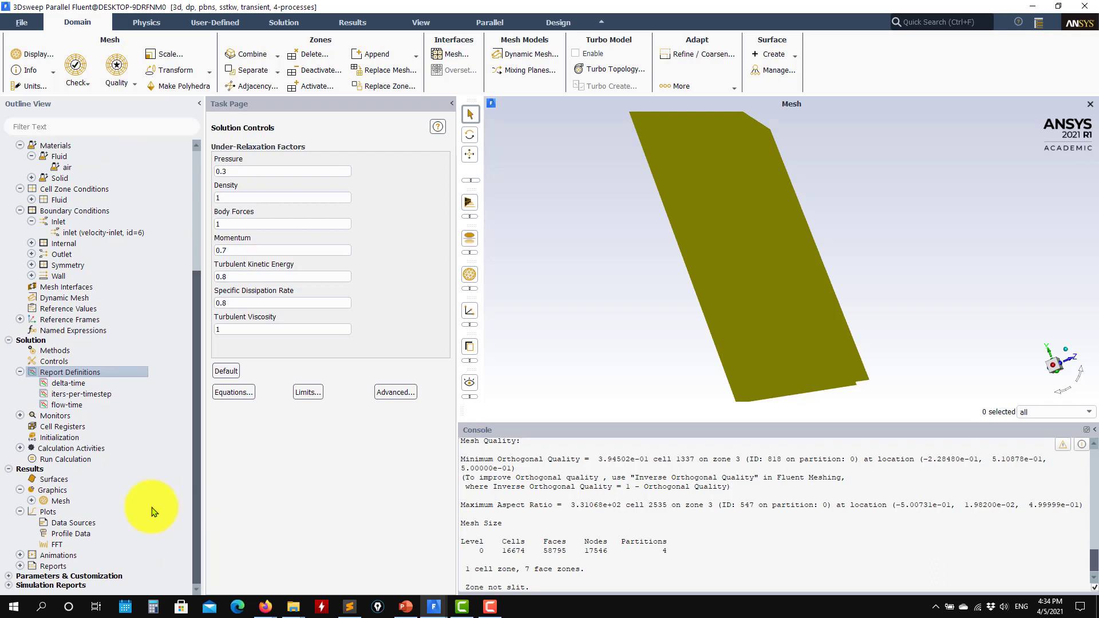
pyautogui.rightClick(85, 379)
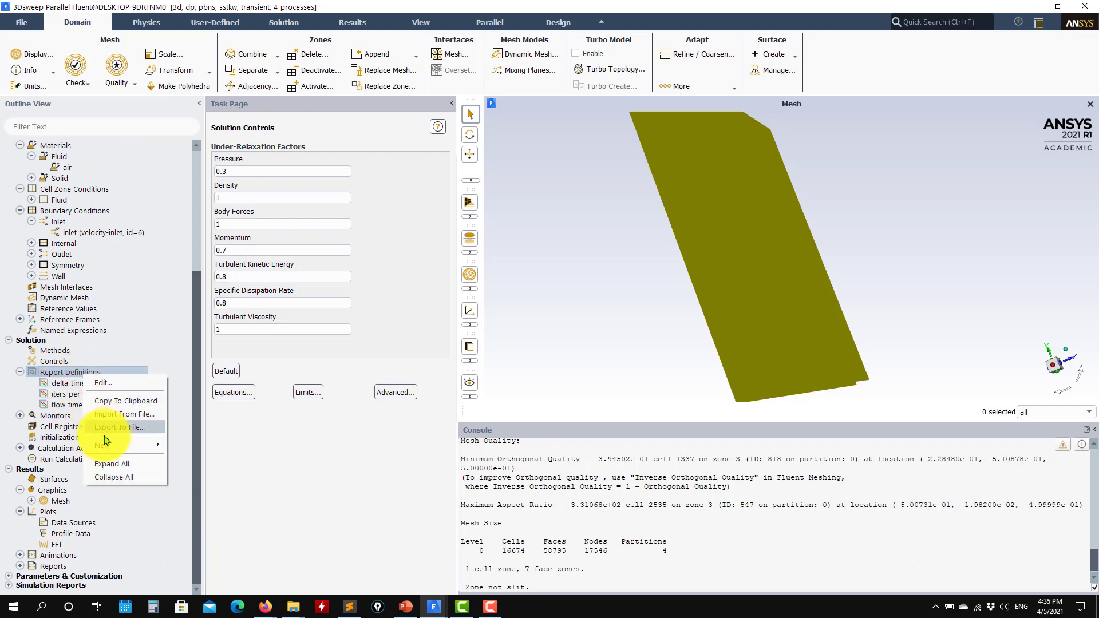
pyautogui.moveTo(165, 446)
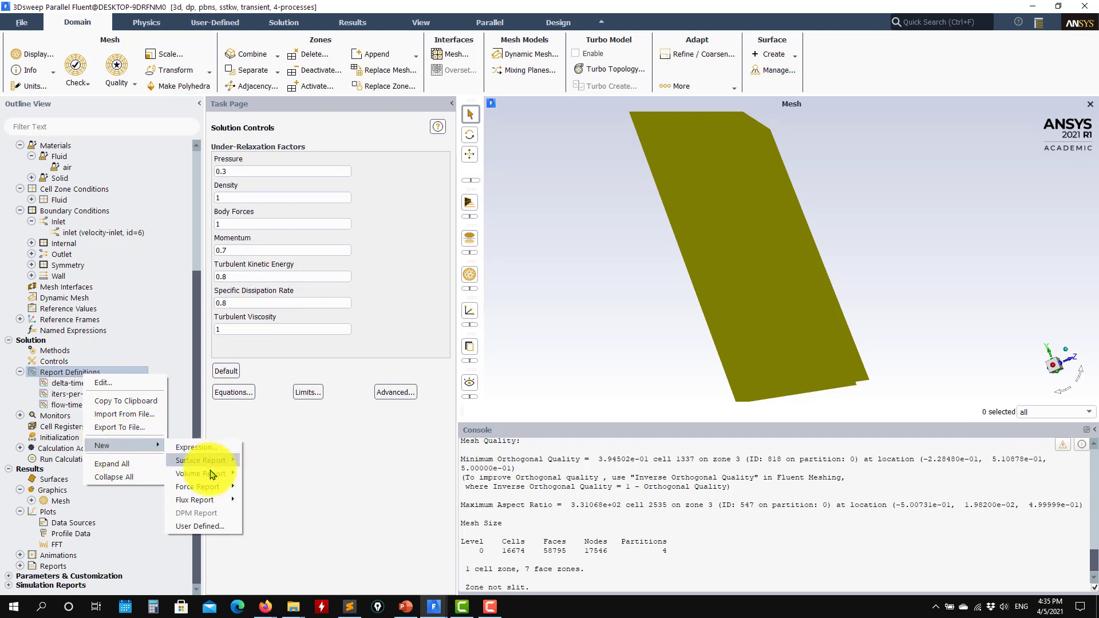
pyautogui.moveTo(212, 475)
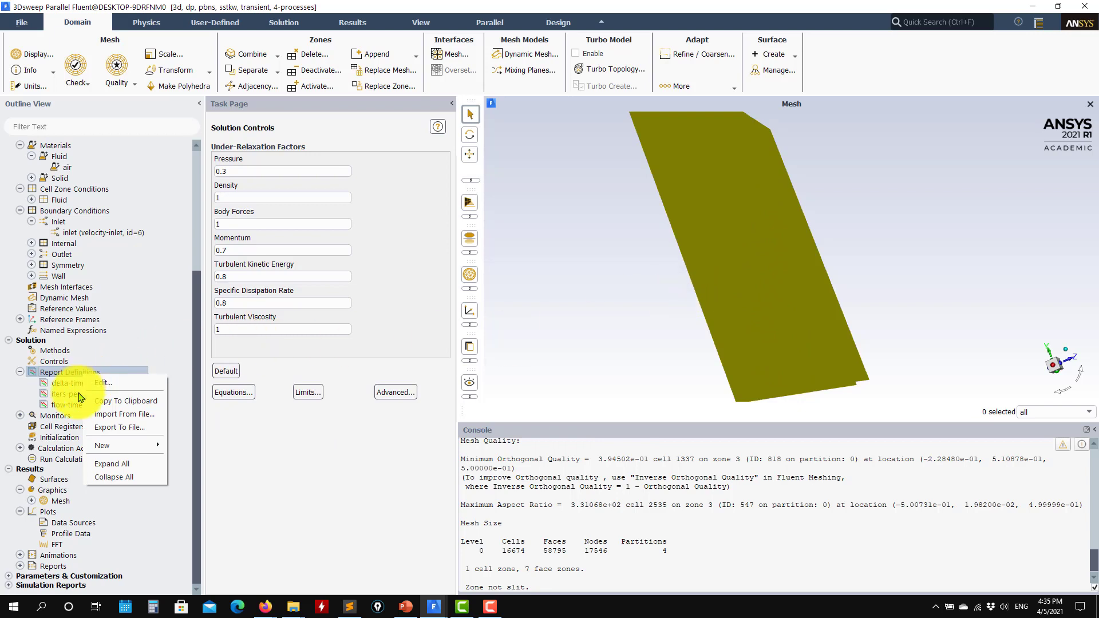
pyautogui.moveTo(110, 446)
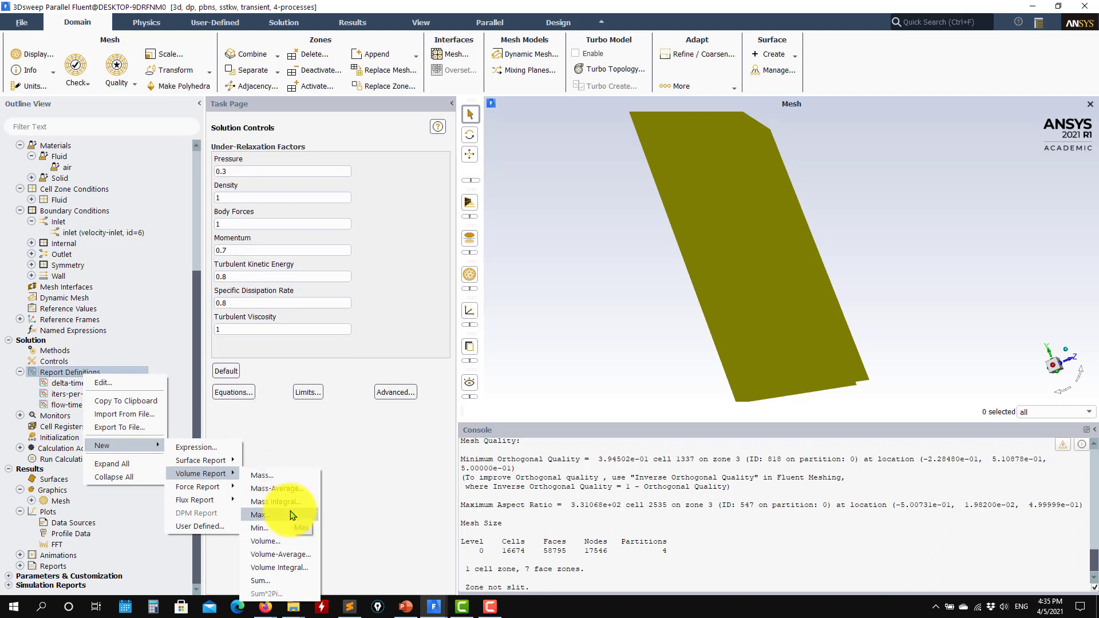
pyautogui.click(291, 517)
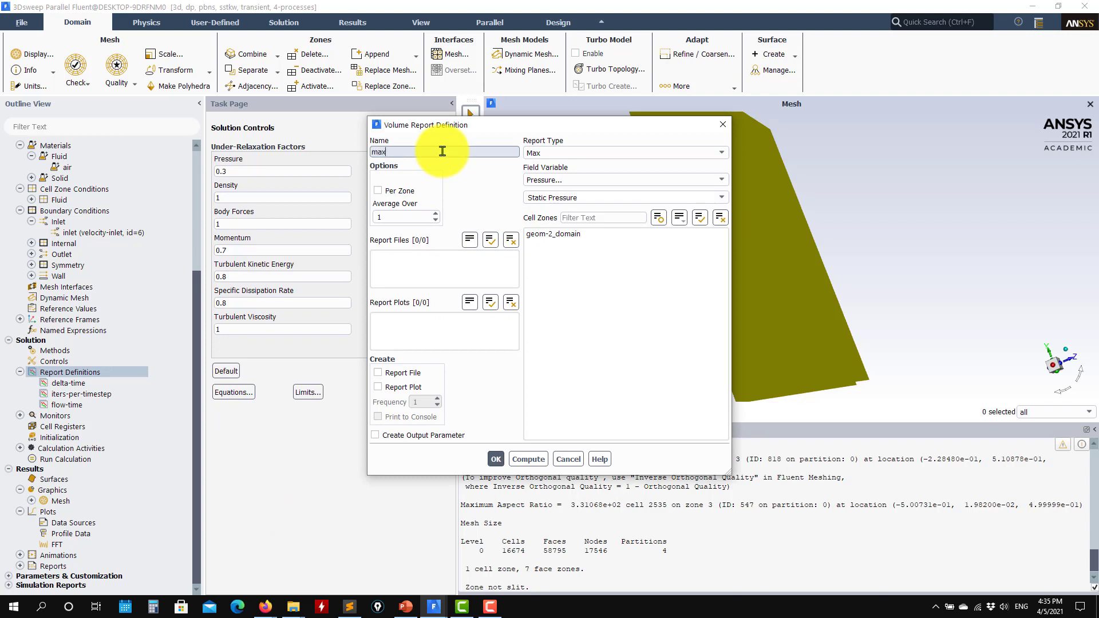
# Set the maxcfl report's field variable to Velocity, Cell Convective Courant Number, on the geom-2_domain cell zone, and save the definition.
pyautogui.click(555, 181)
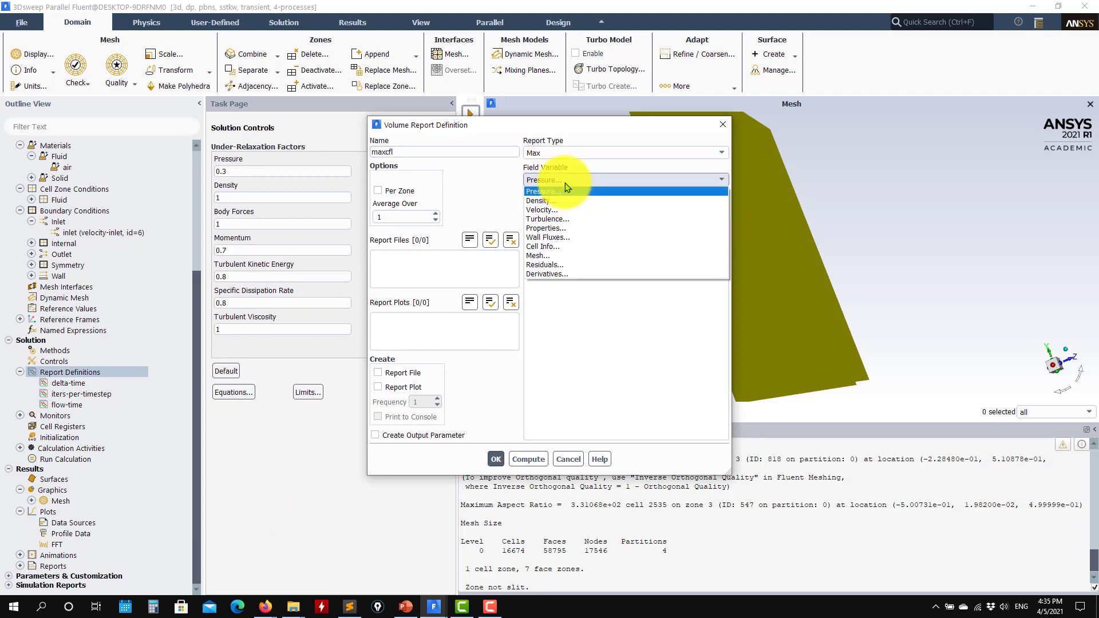
pyautogui.click(562, 210)
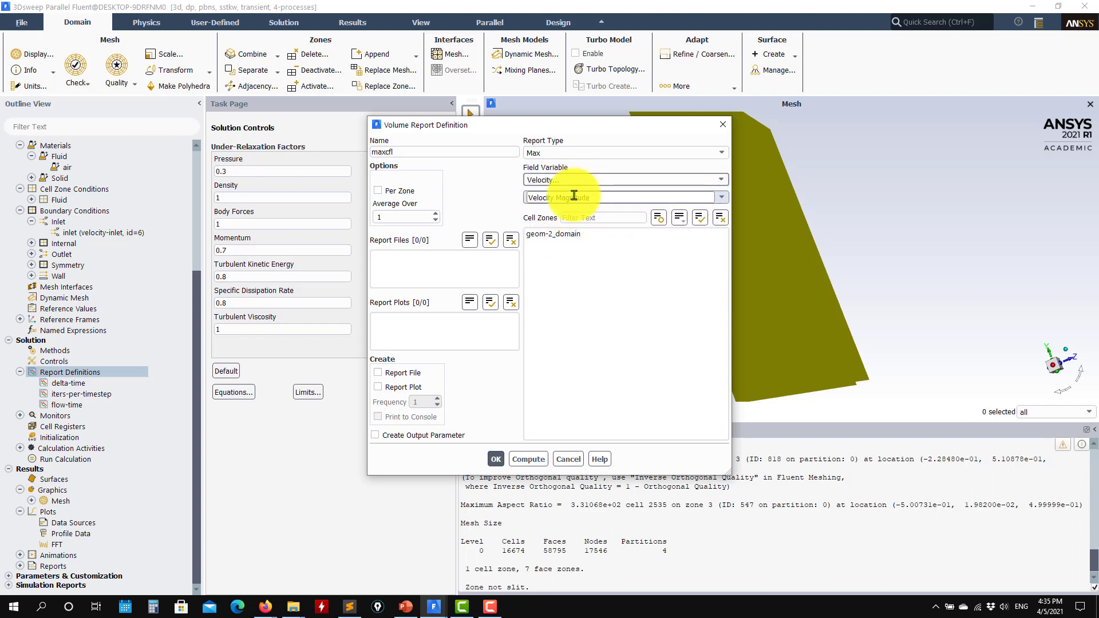
pyautogui.click(721, 198)
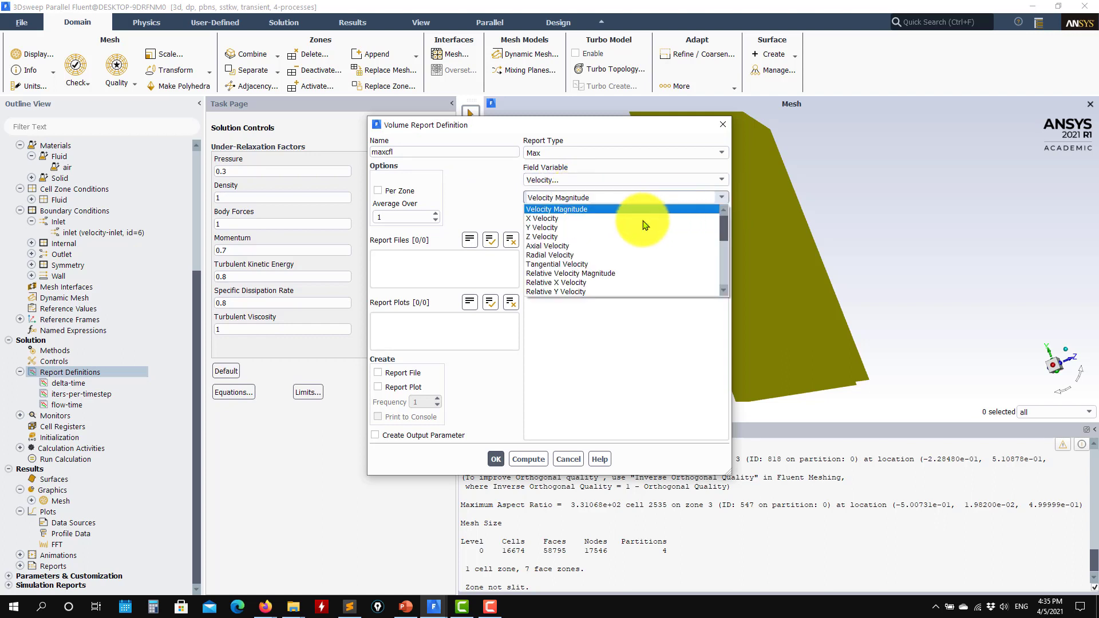
pyautogui.scroll(-3, 601, 263)
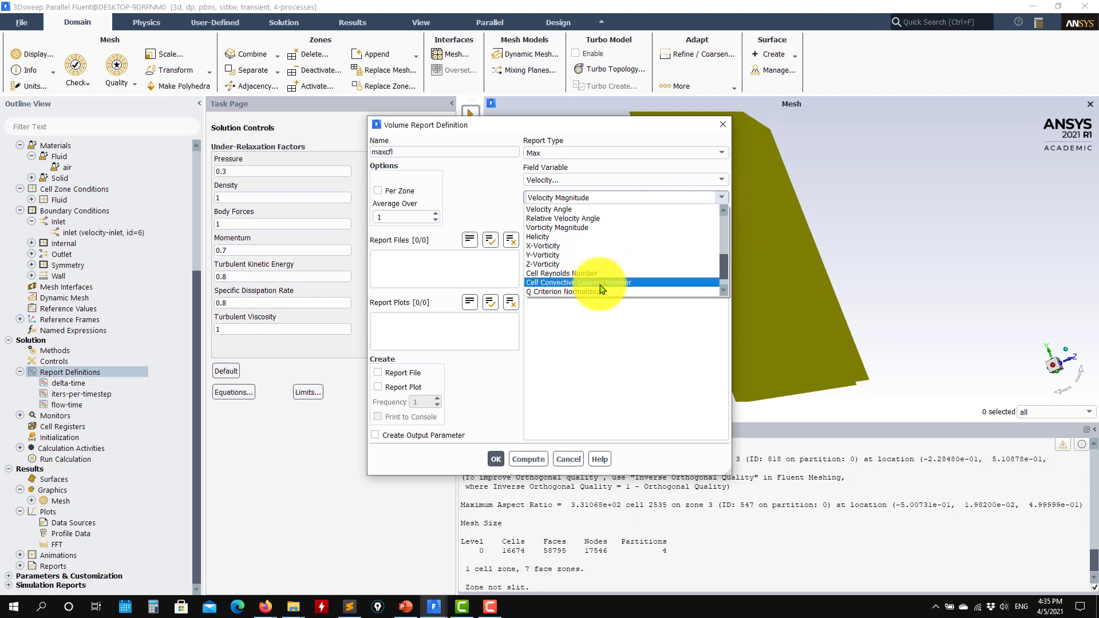
pyautogui.click(545, 286)
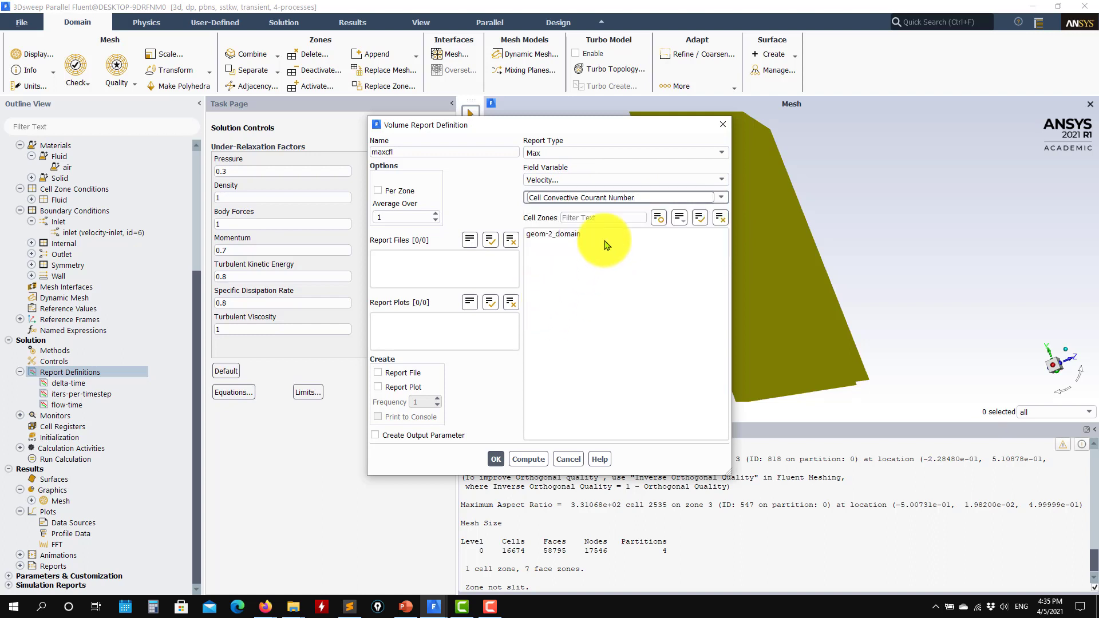
pyautogui.click(562, 238)
pyautogui.moveTo(560, 126); pyautogui.dragTo(345, 126)
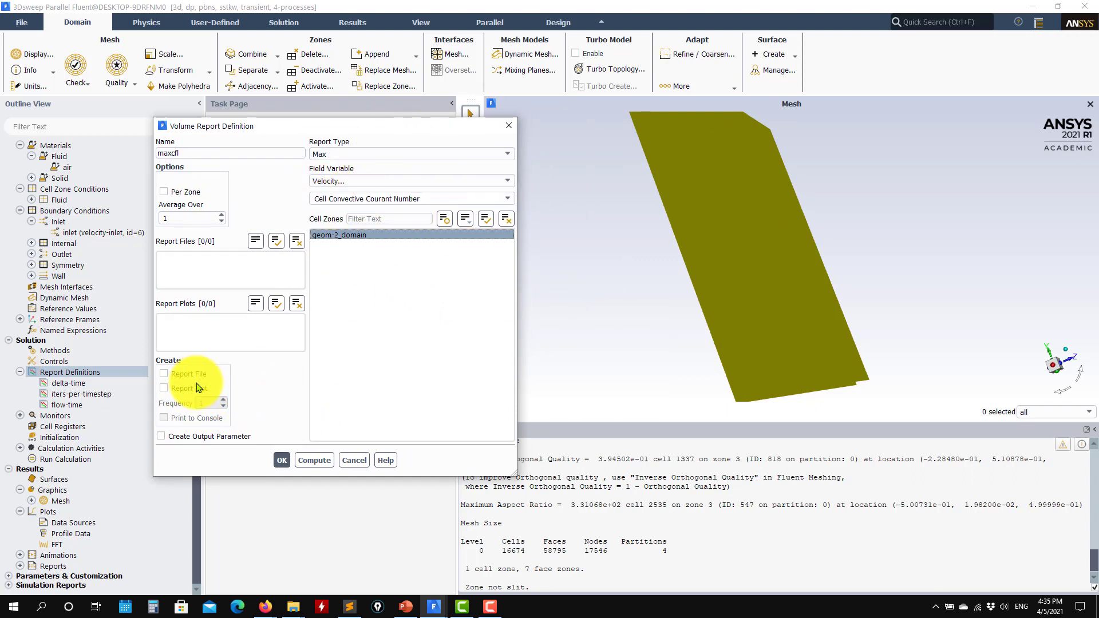
pyautogui.click(281, 460)
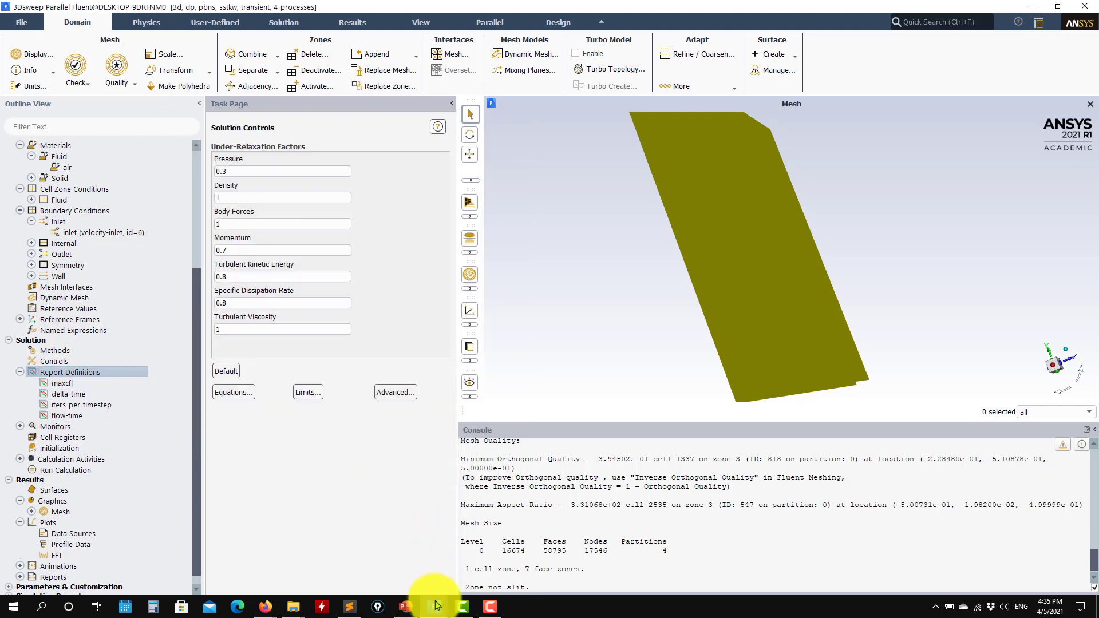
# Switch to the init.cas Fluent session and examine its report definitions and monitors.
pyautogui.moveTo(442, 612)
pyautogui.click(379, 590)
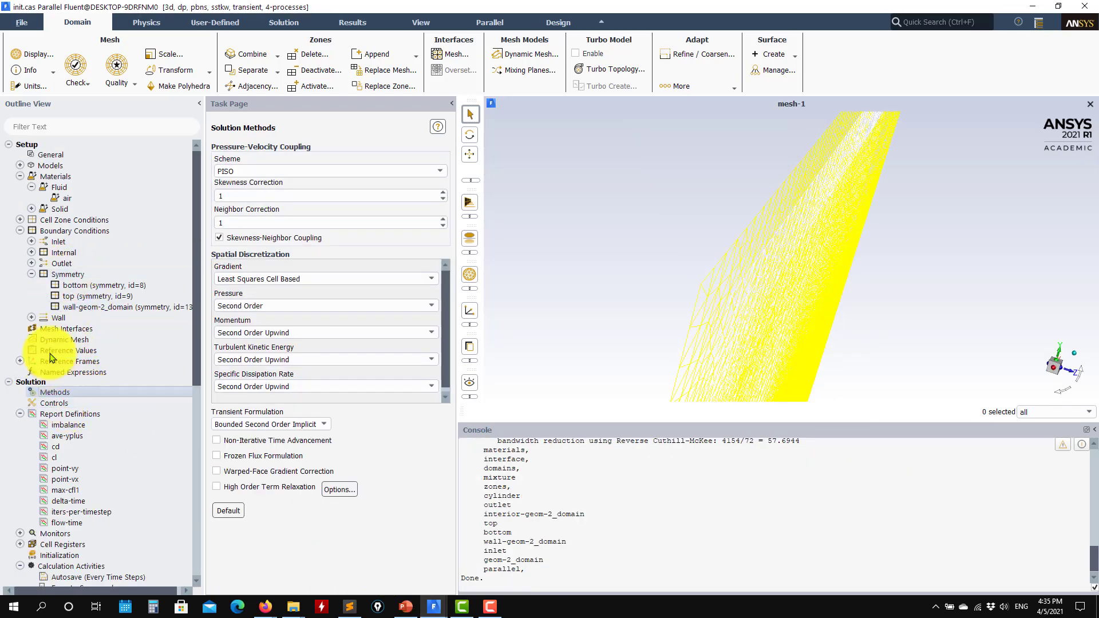
pyautogui.scroll(-4, 86, 400)
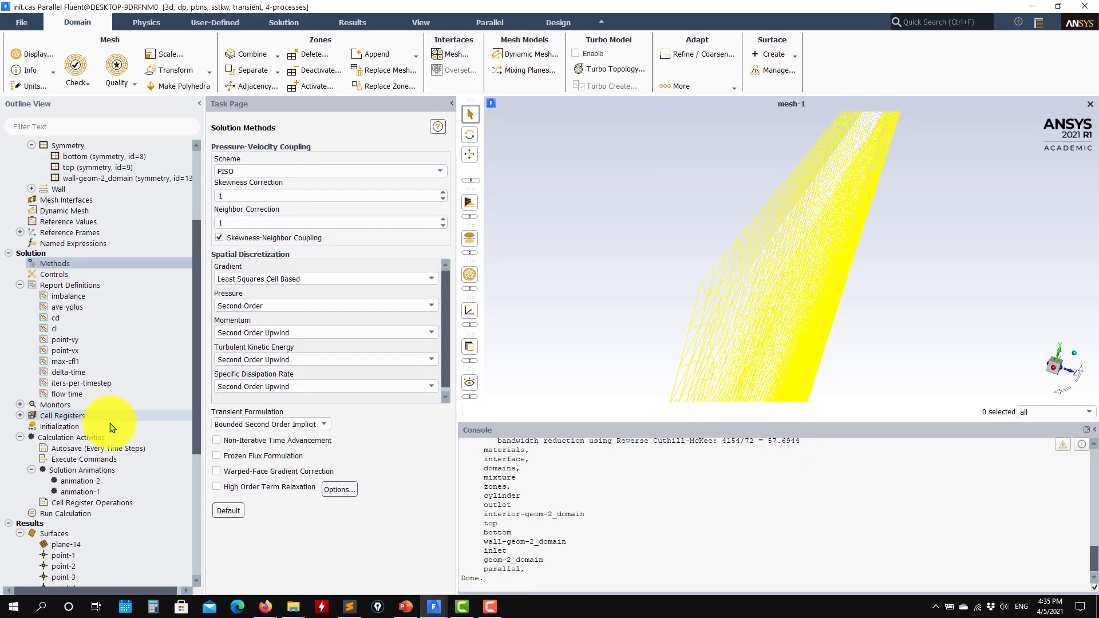
pyautogui.click(21, 405)
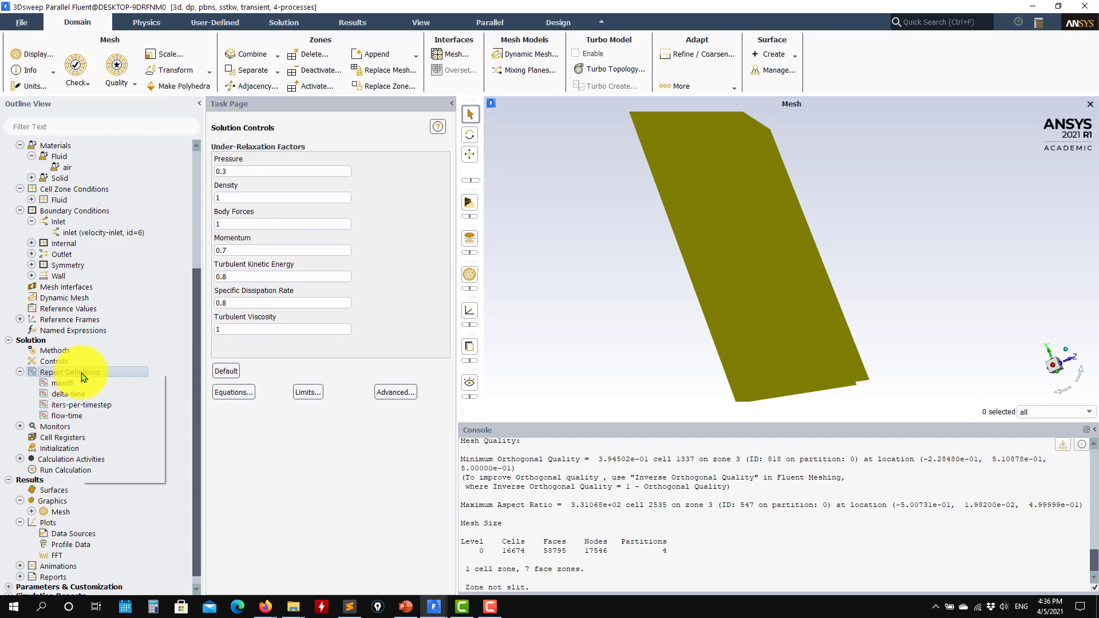
# Create a Facet Average surface report definition named yplusaverage for Turbulence, Wall Yplus on the cylinder surface.
pyautogui.moveTo(144, 445)
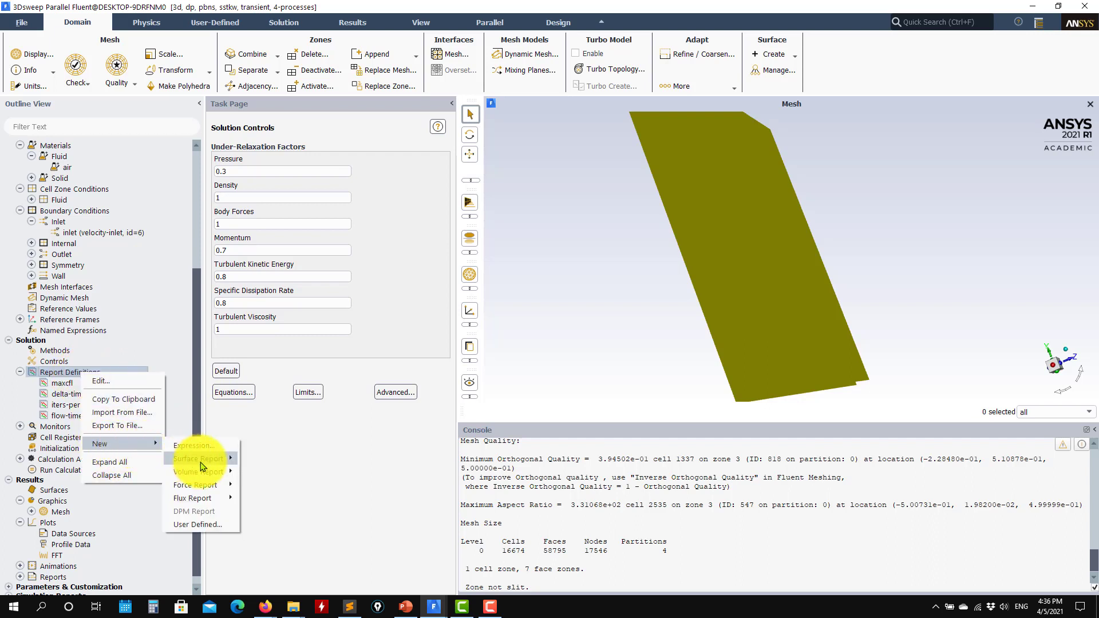
pyautogui.moveTo(201, 463)
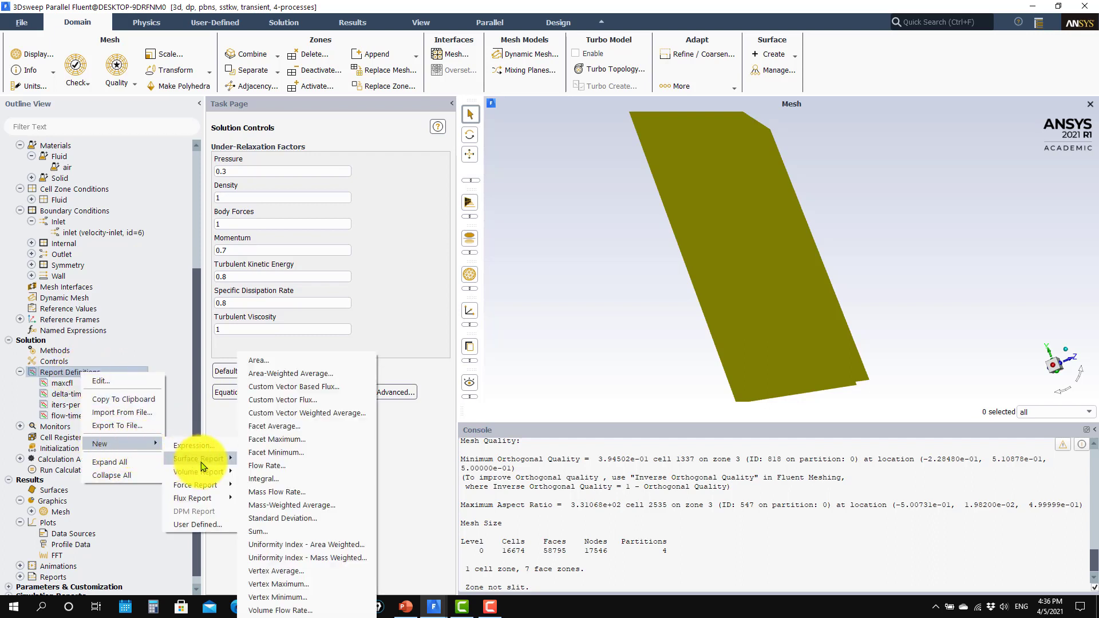
pyautogui.click(295, 428)
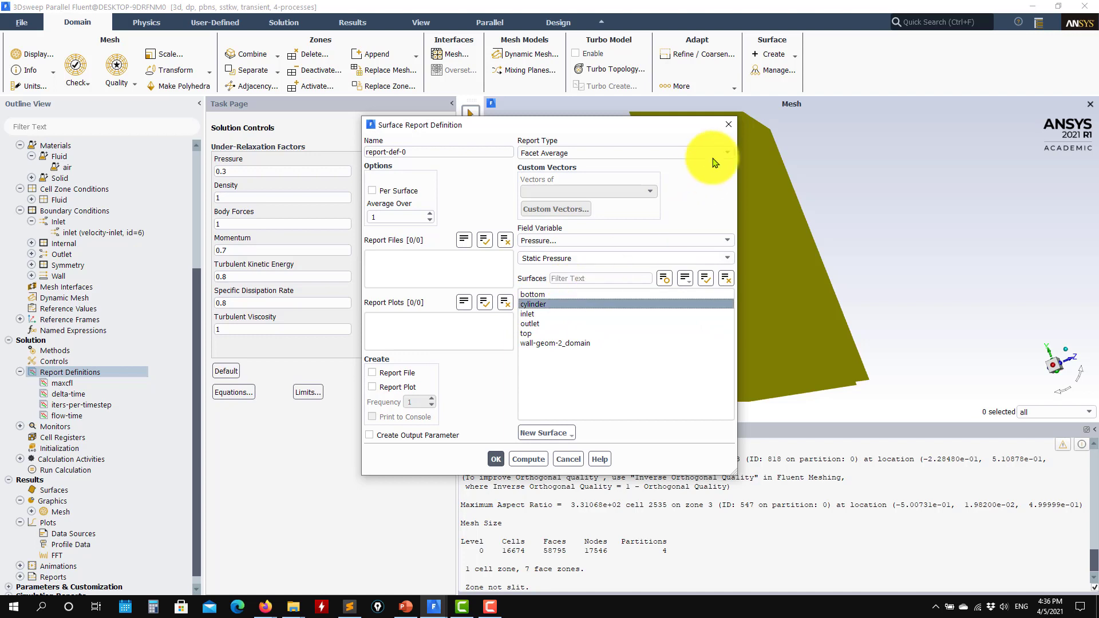
pyautogui.click(661, 241)
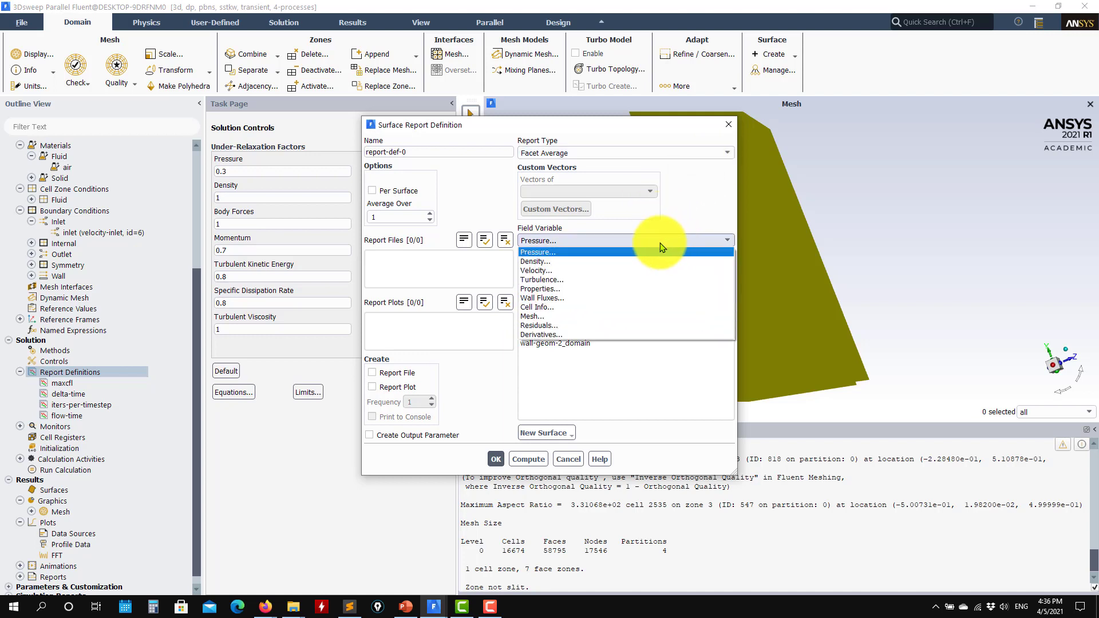
pyautogui.click(572, 280)
pyautogui.click(721, 259)
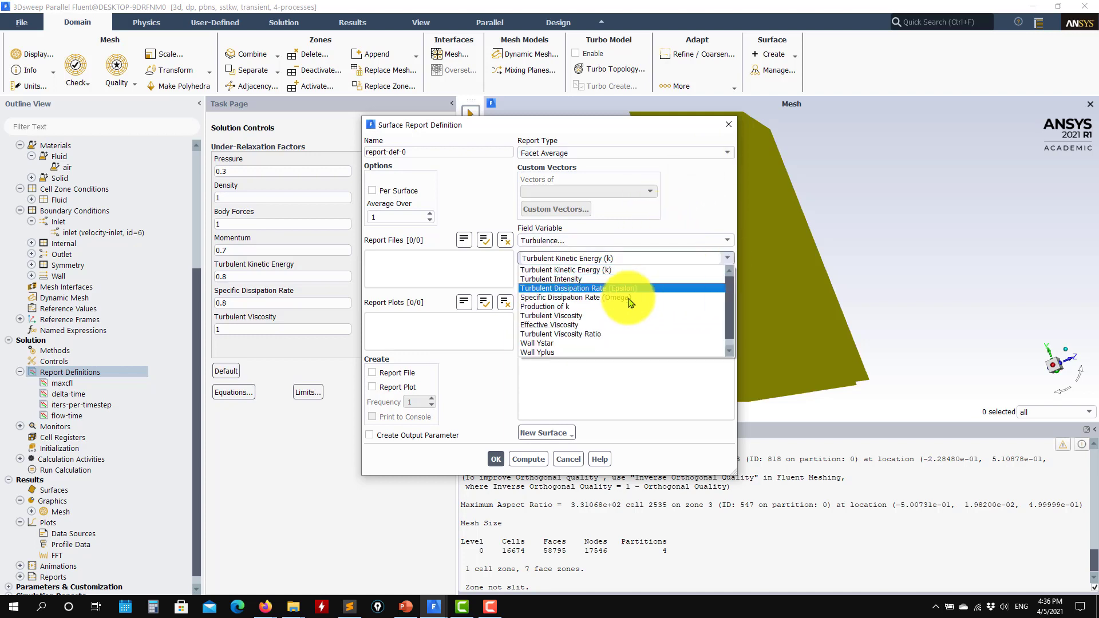
pyautogui.click(558, 345)
pyautogui.click(423, 155)
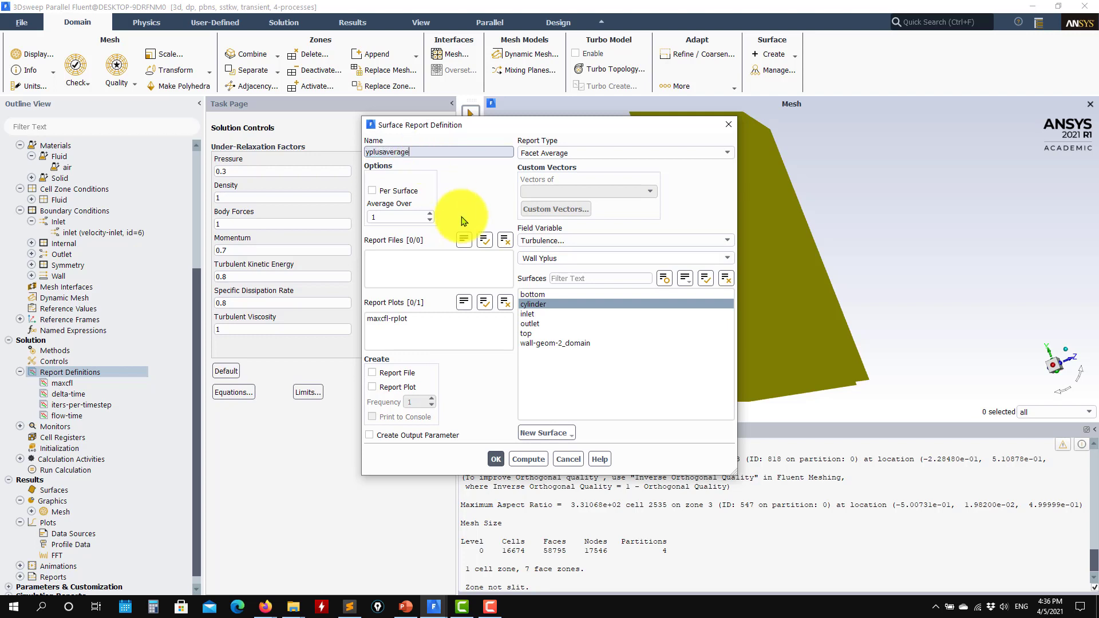
pyautogui.click(496, 458)
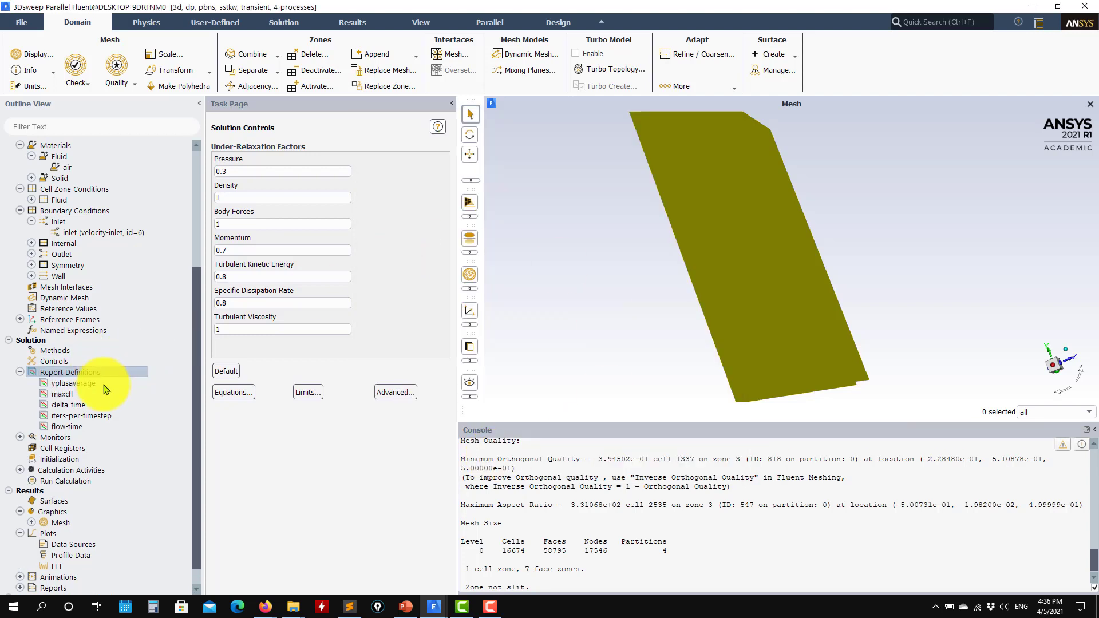
# Initialize the solution with Standard Initialization, computing the initial values from the inlet.
pyautogui.scroll(-1, 83, 393)
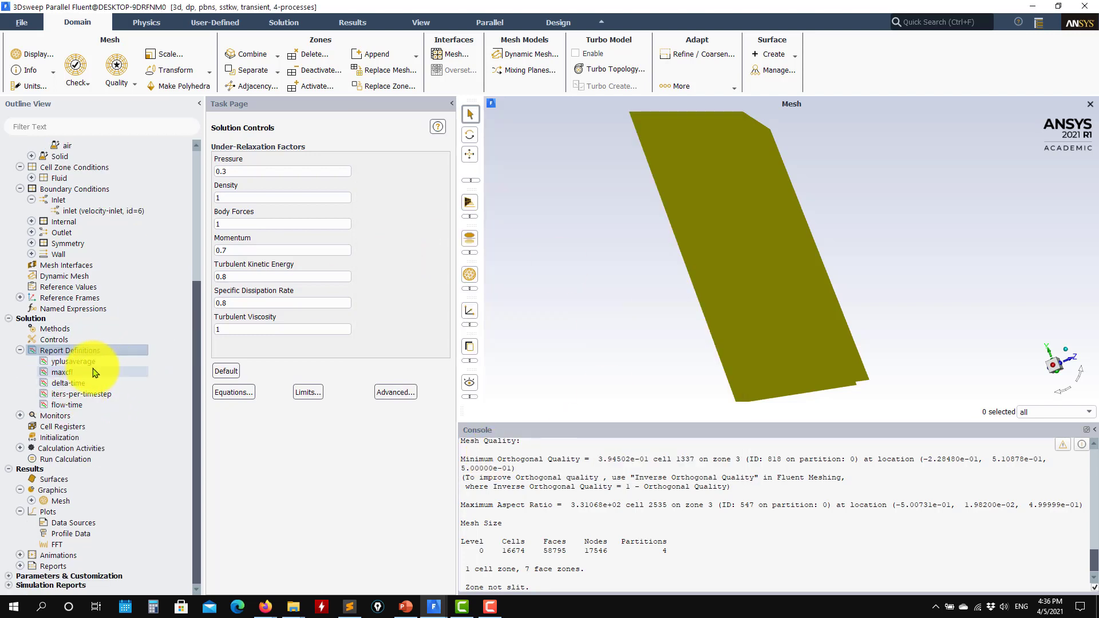
pyautogui.click(19, 416)
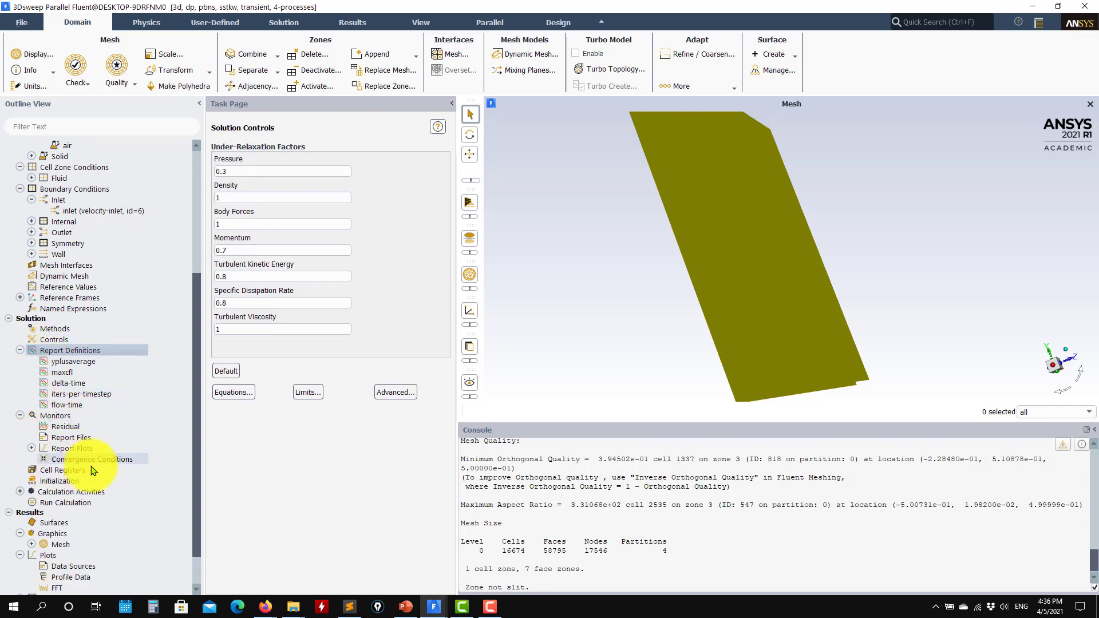
pyautogui.doubleClick(57, 482)
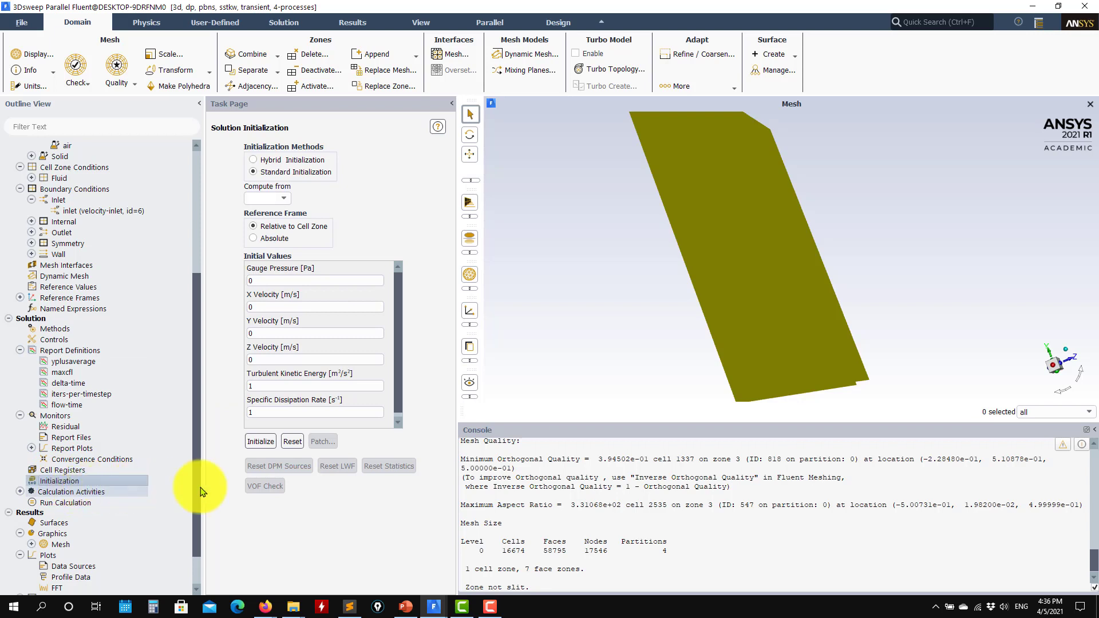
pyautogui.click(285, 199)
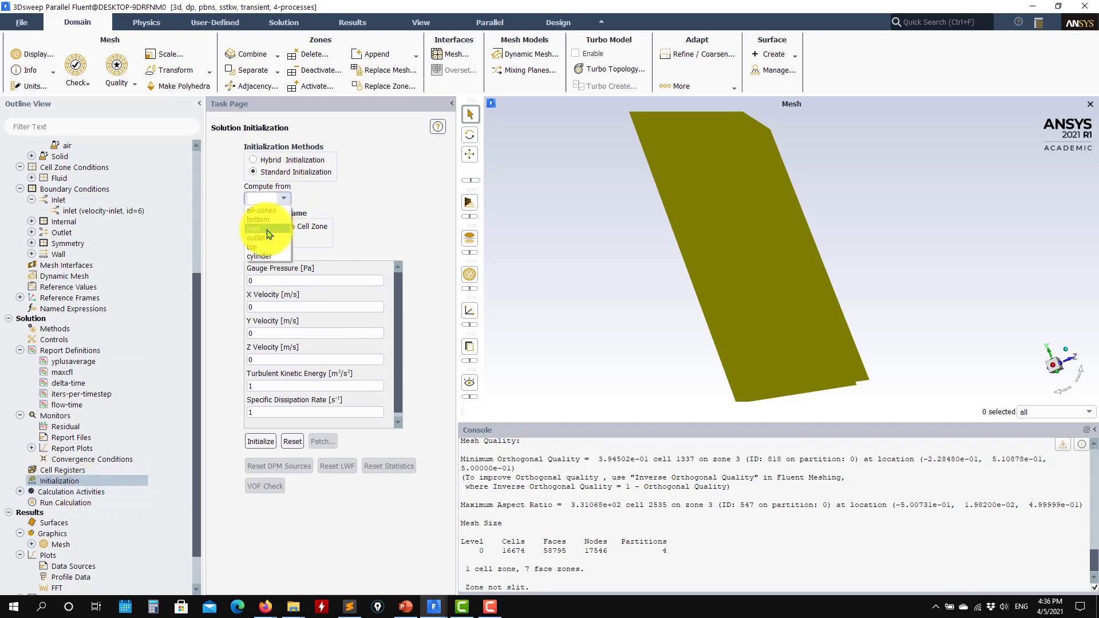
pyautogui.click(267, 229)
pyautogui.moveTo(772, 367); pyautogui.dragTo(601, 360)
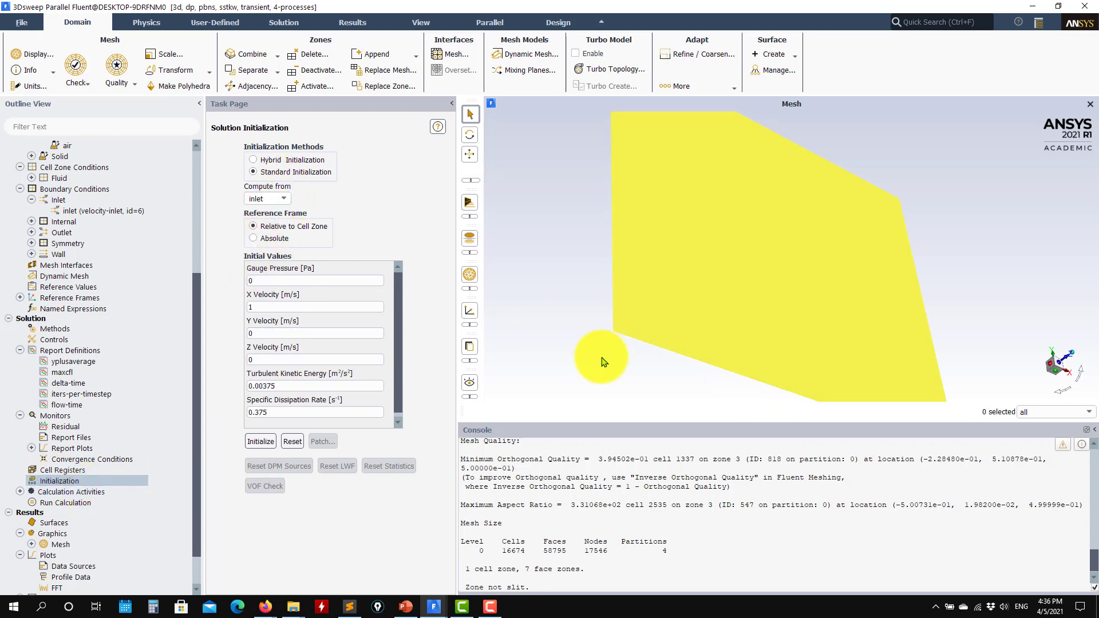
pyautogui.click(258, 442)
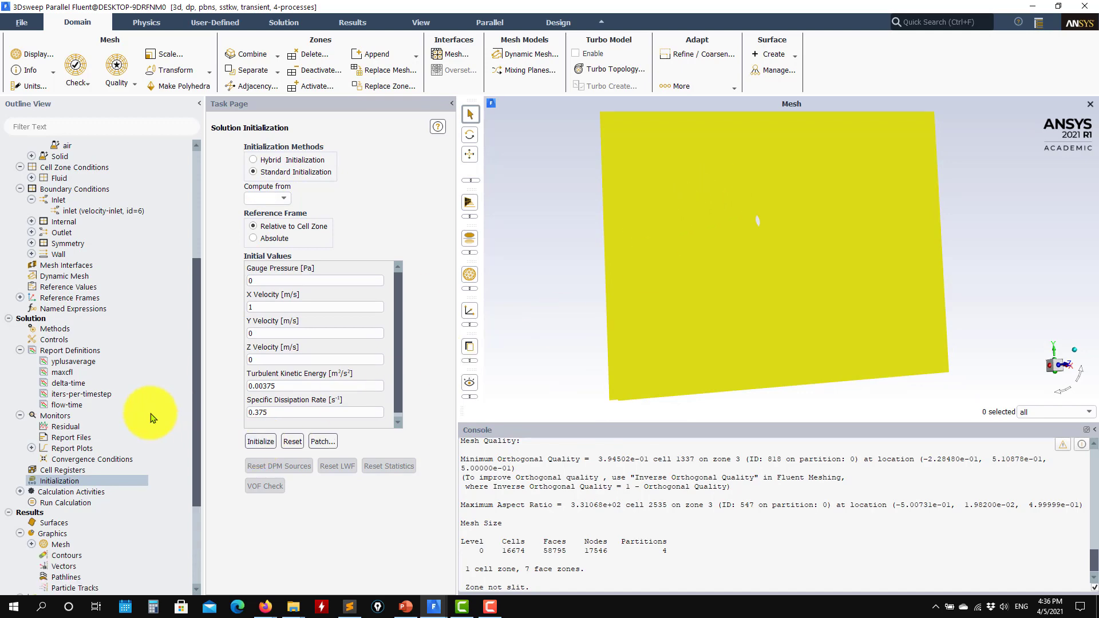
# Create and display a filled static pressure contour, contour-1, on the wall-geom-2_domain surface.
pyautogui.scroll(-3, 132, 467)
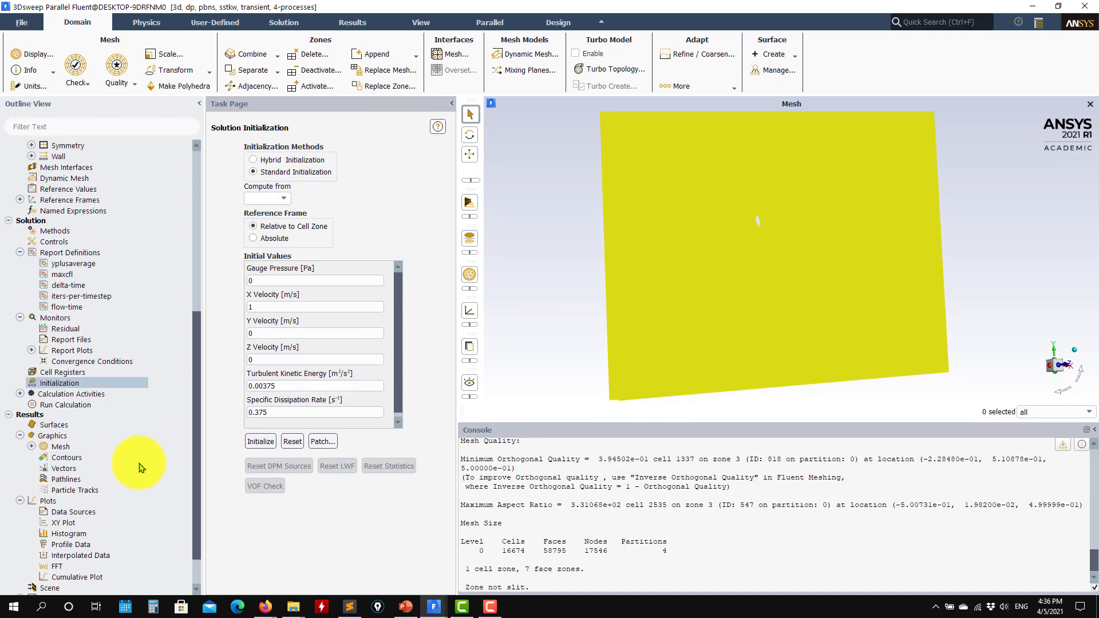
pyautogui.doubleClick(67, 459)
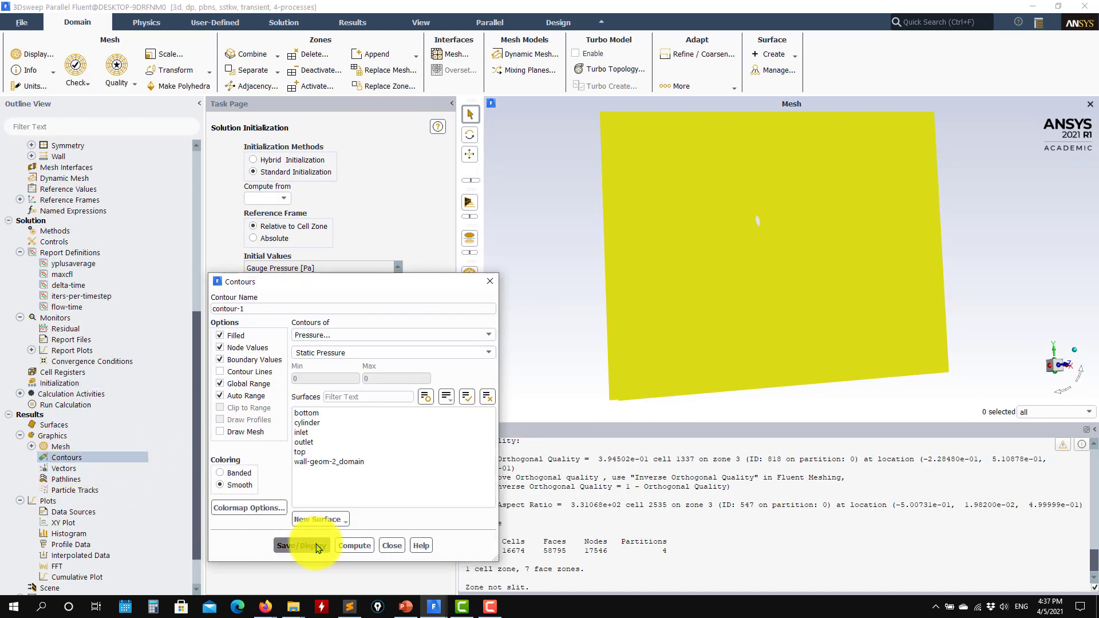
pyautogui.click(318, 548)
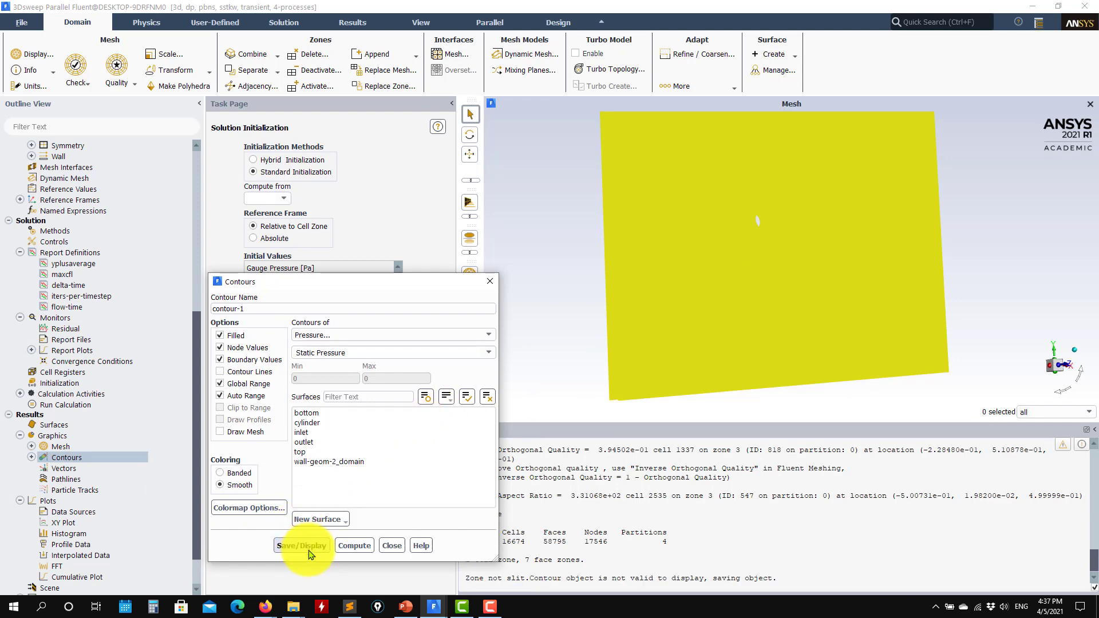
pyautogui.click(338, 461)
pyautogui.click(302, 546)
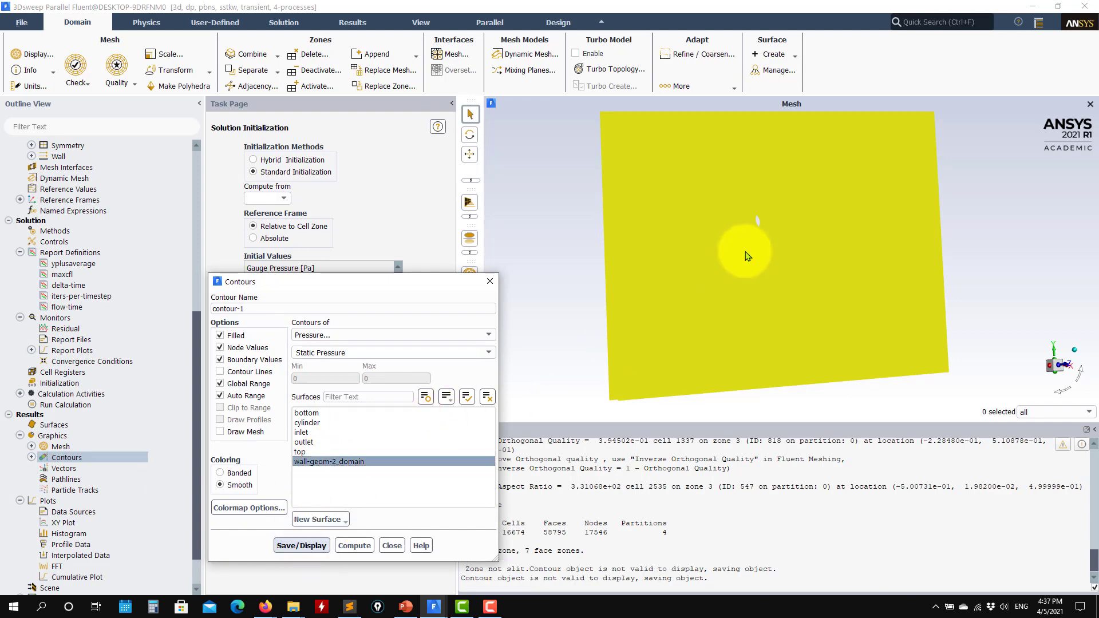
pyautogui.moveTo(746, 256); pyautogui.dragTo(746, 318)
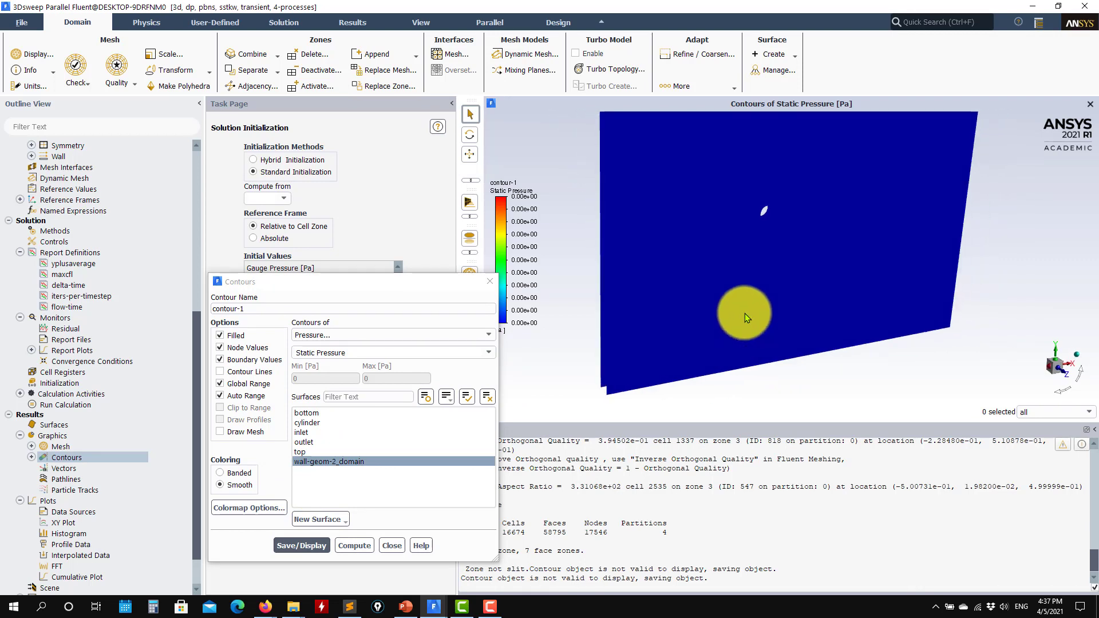
pyautogui.click(392, 546)
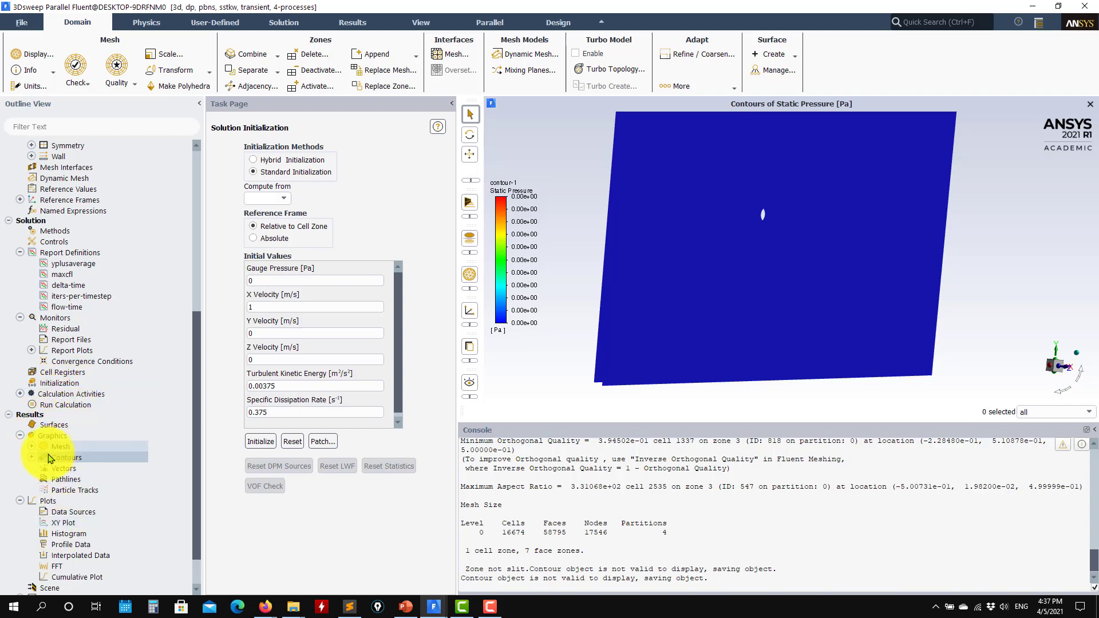
# Create a plane surface using the XY Plane method at Z = 0.5 m.
pyautogui.click(49, 427)
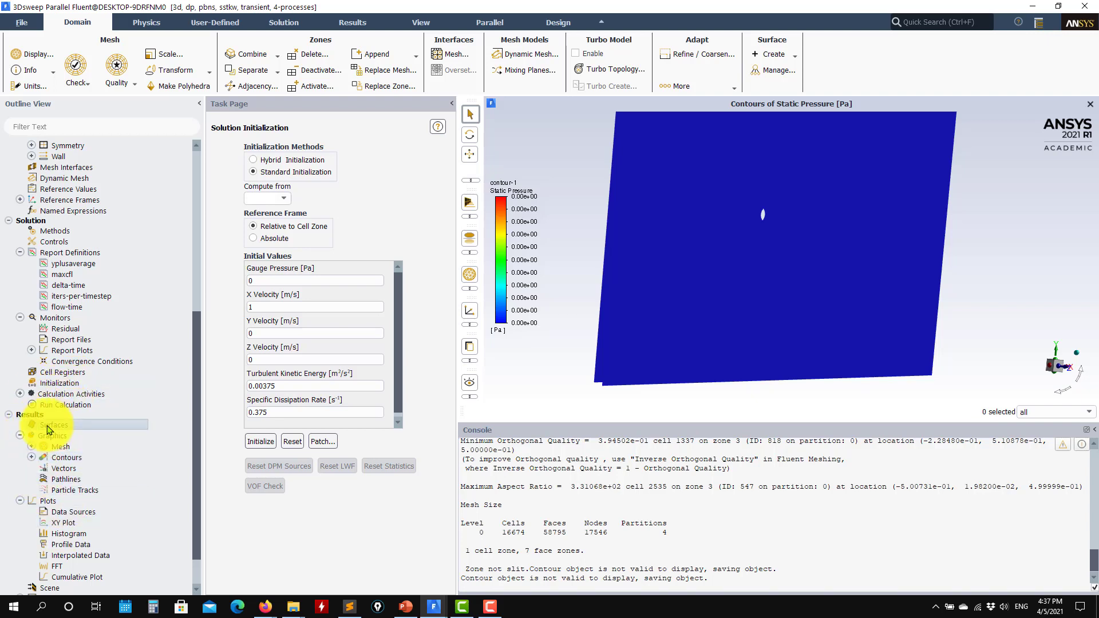
pyautogui.rightClick(49, 427)
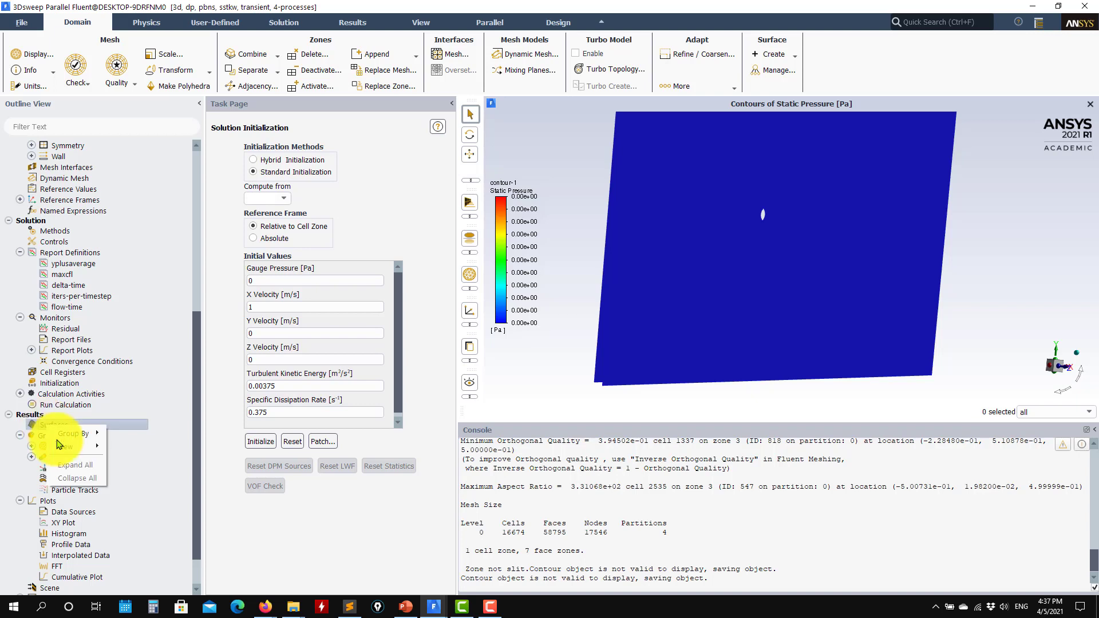
pyautogui.moveTo(65, 450)
pyautogui.click(143, 458)
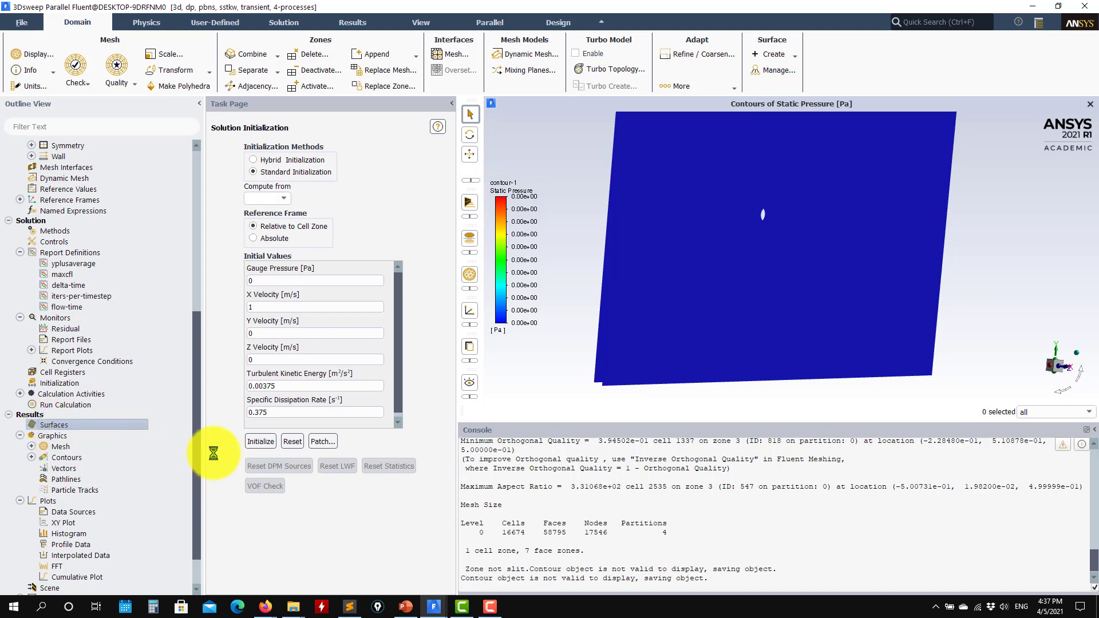
pyautogui.click(295, 338)
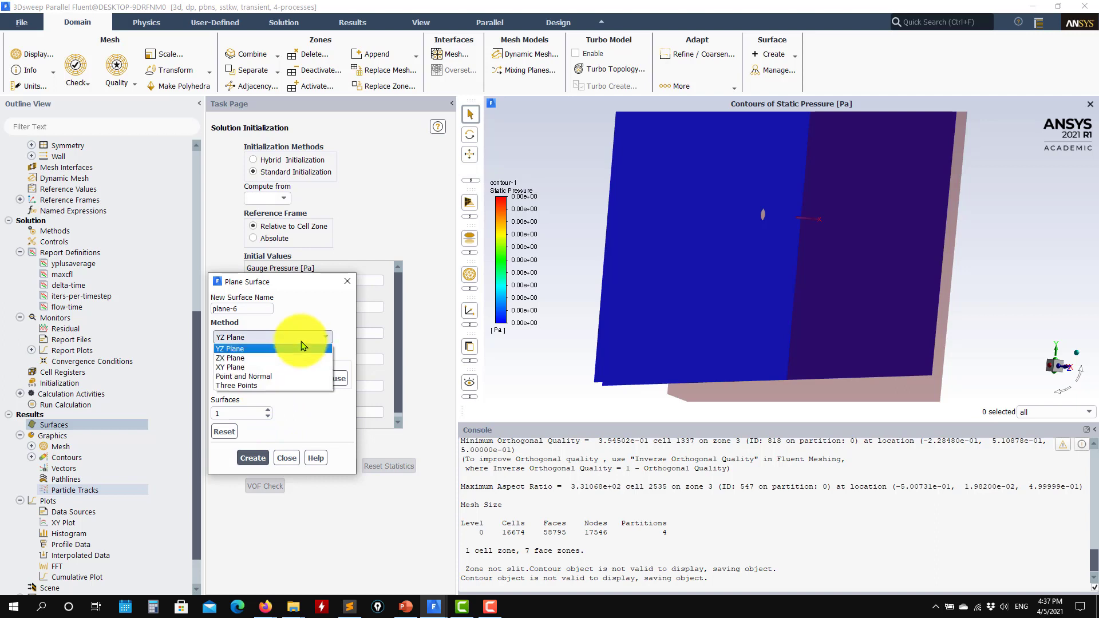
pyautogui.click(265, 367)
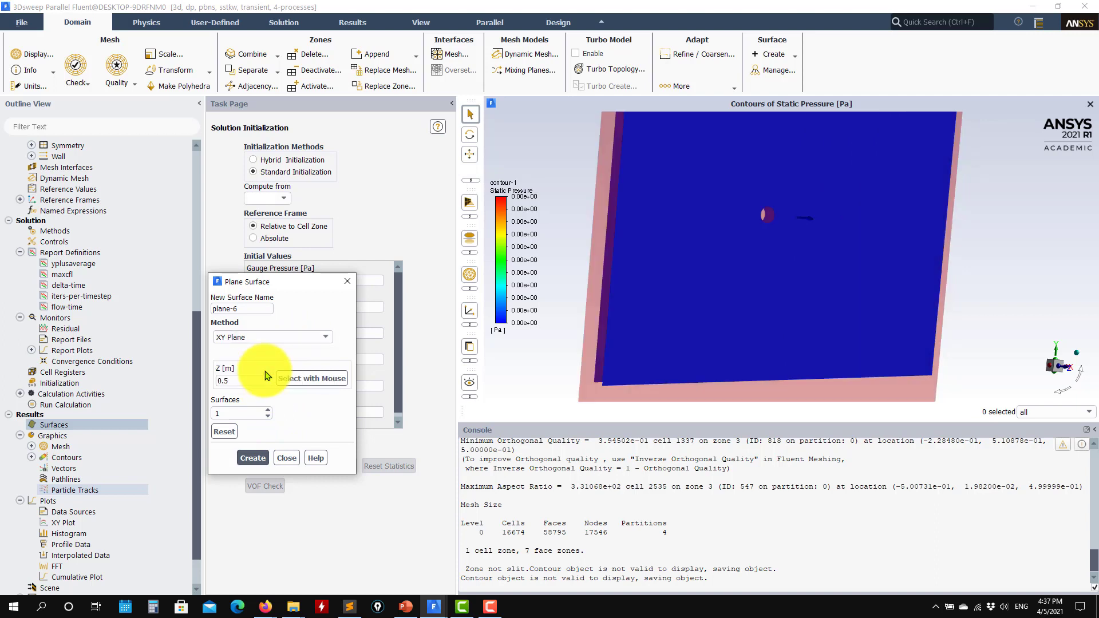
pyautogui.click(253, 458)
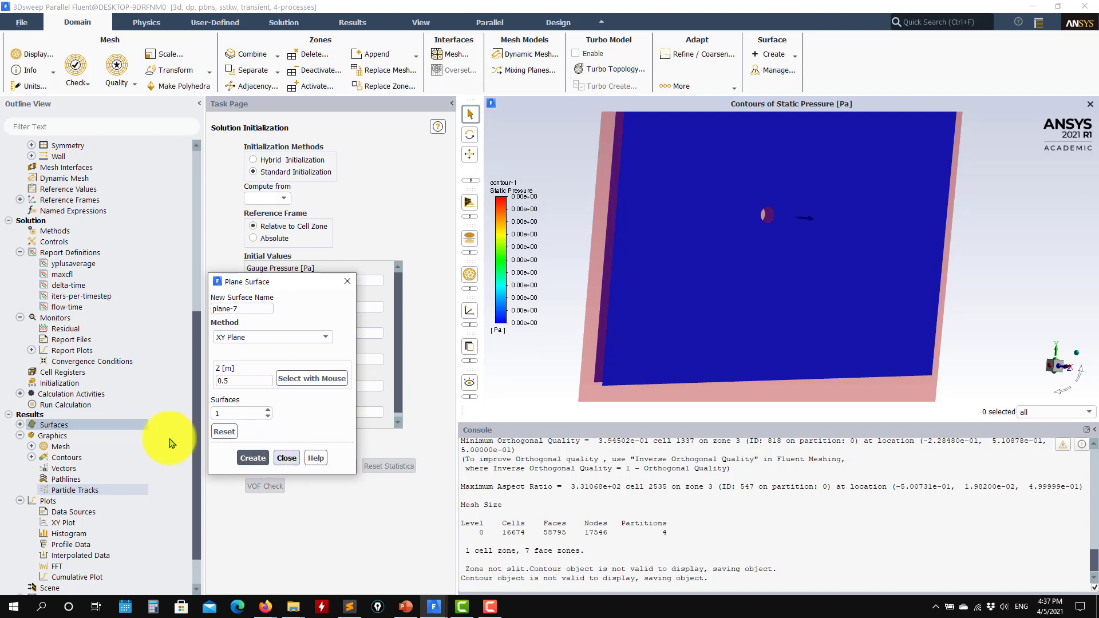
pyautogui.click(20, 425)
pyautogui.click(275, 462)
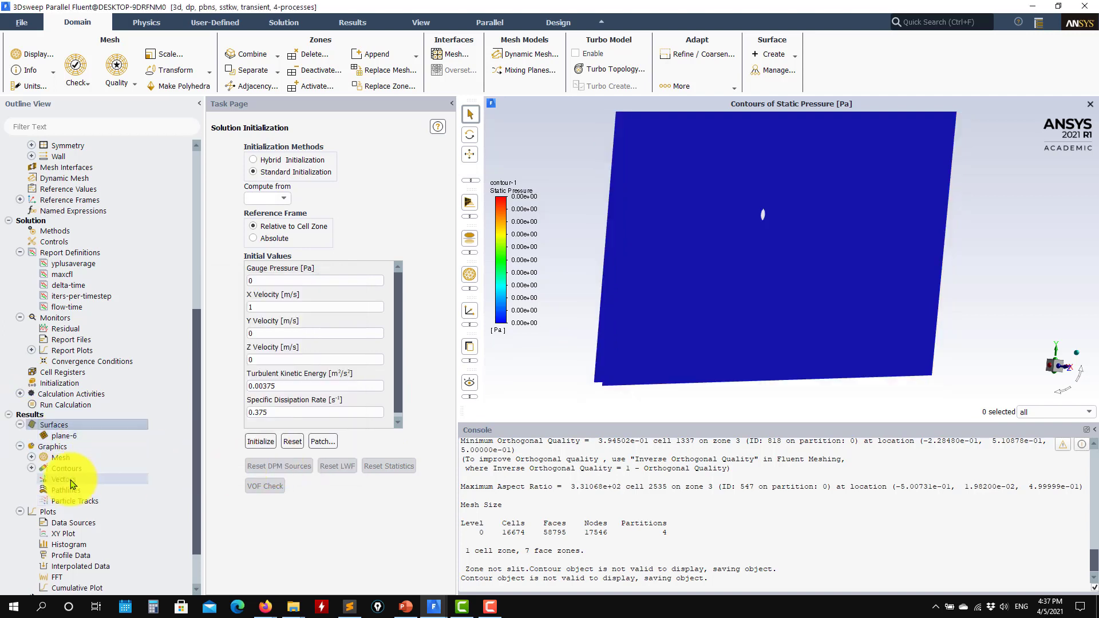
# Edit contour-1 to use plane-6 instead of wall-geom-2_domain, and save and display it.
pyautogui.click(31, 468)
pyautogui.click(79, 480)
pyautogui.doubleClick(158, 479)
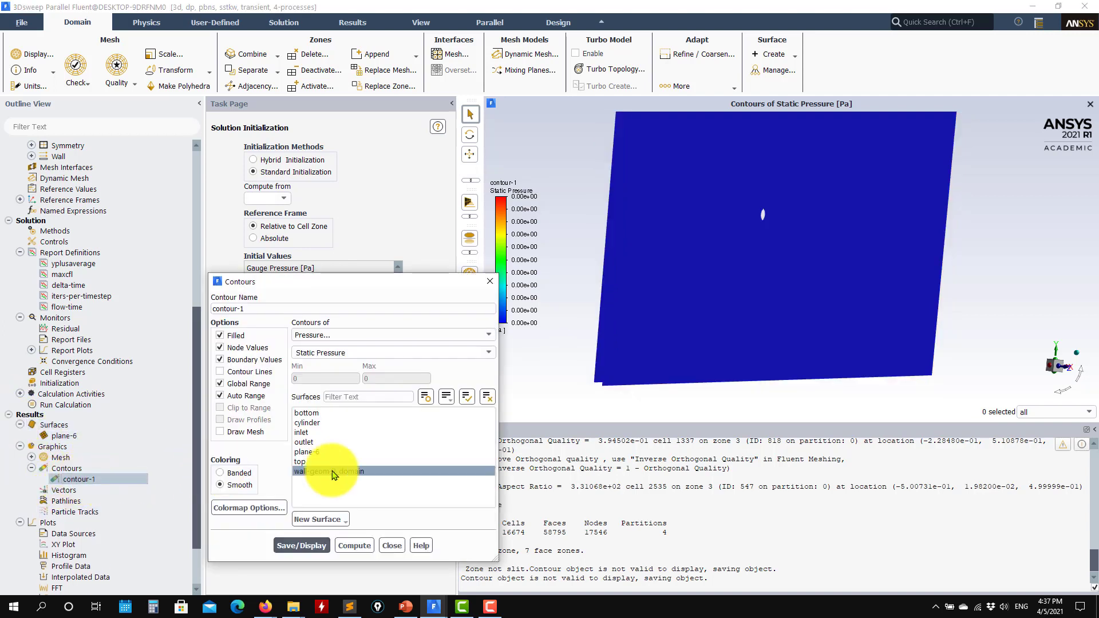
pyautogui.click(318, 452)
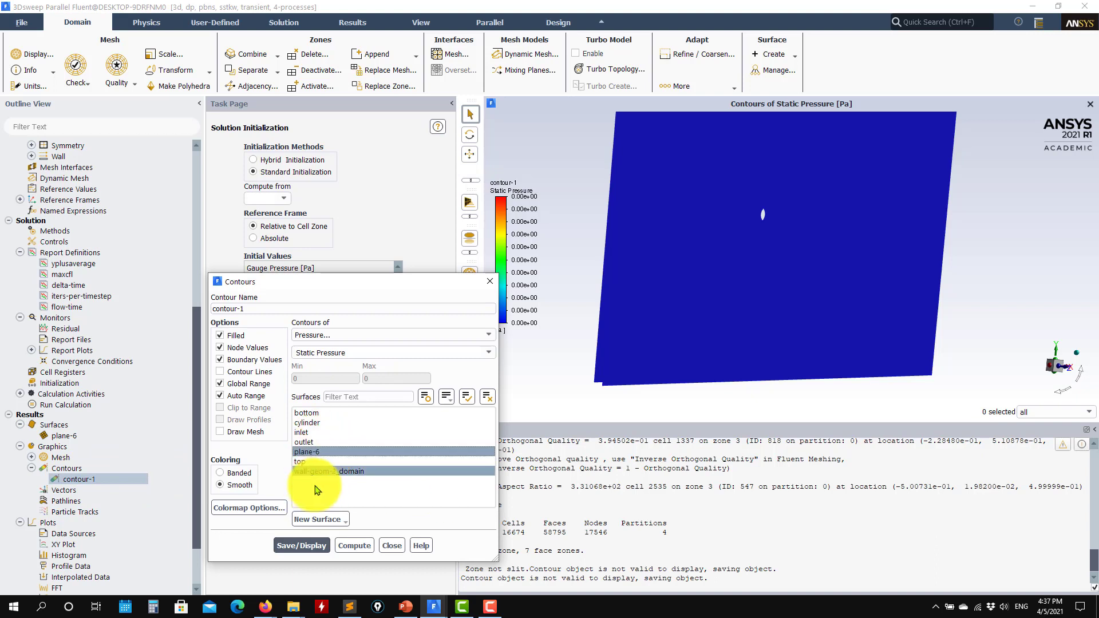
pyautogui.click(320, 545)
pyautogui.click(320, 546)
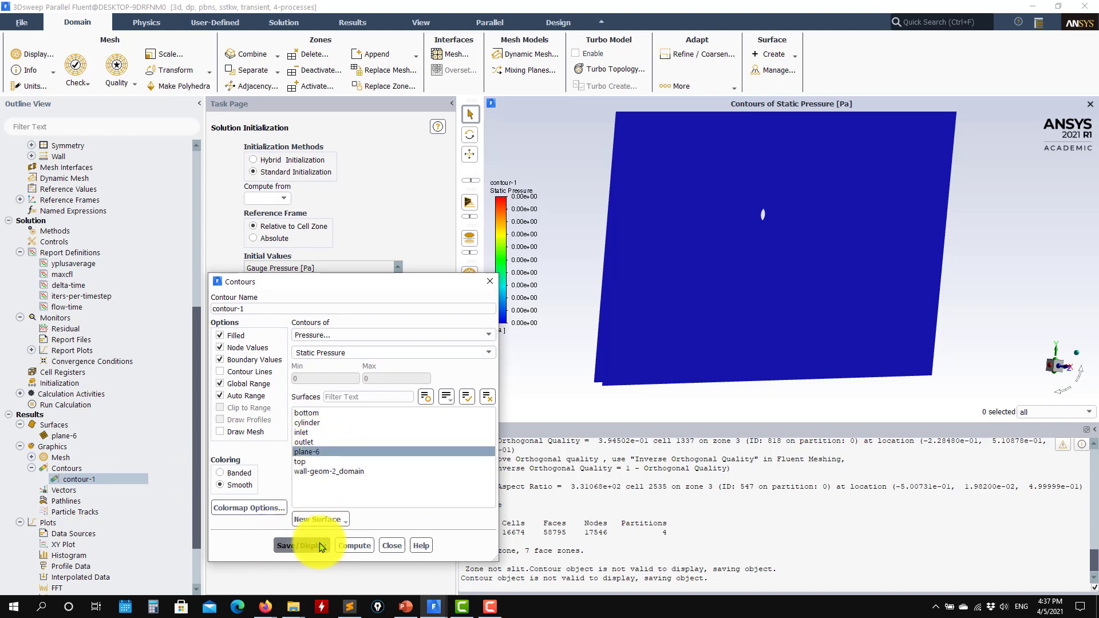
pyautogui.moveTo(724, 308); pyautogui.dragTo(667, 324, button='middle')
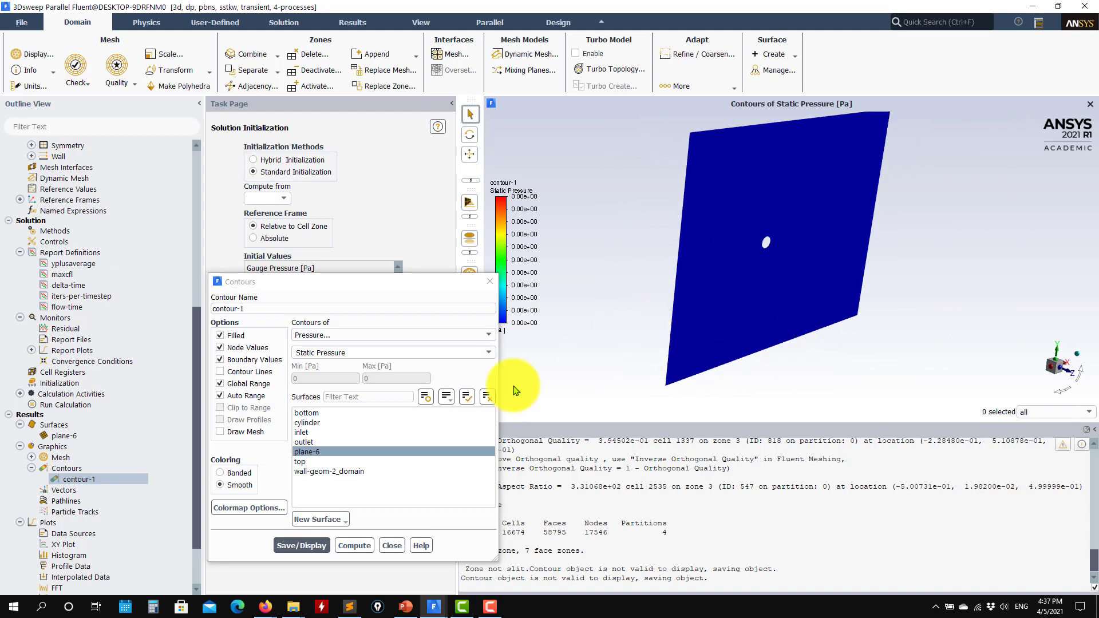
pyautogui.click(392, 546)
# Define a new point surface in the global frame with coordinates x = 4, y = 0 and z = 0 m.
pyautogui.click(57, 426)
pyautogui.rightClick(59, 428)
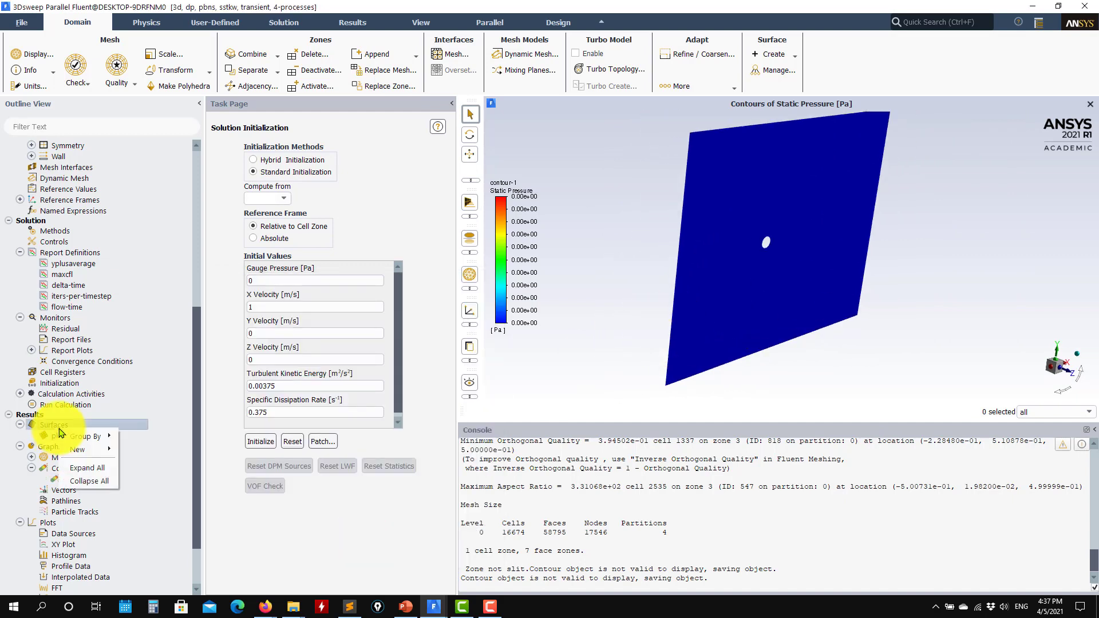
pyautogui.moveTo(80, 449)
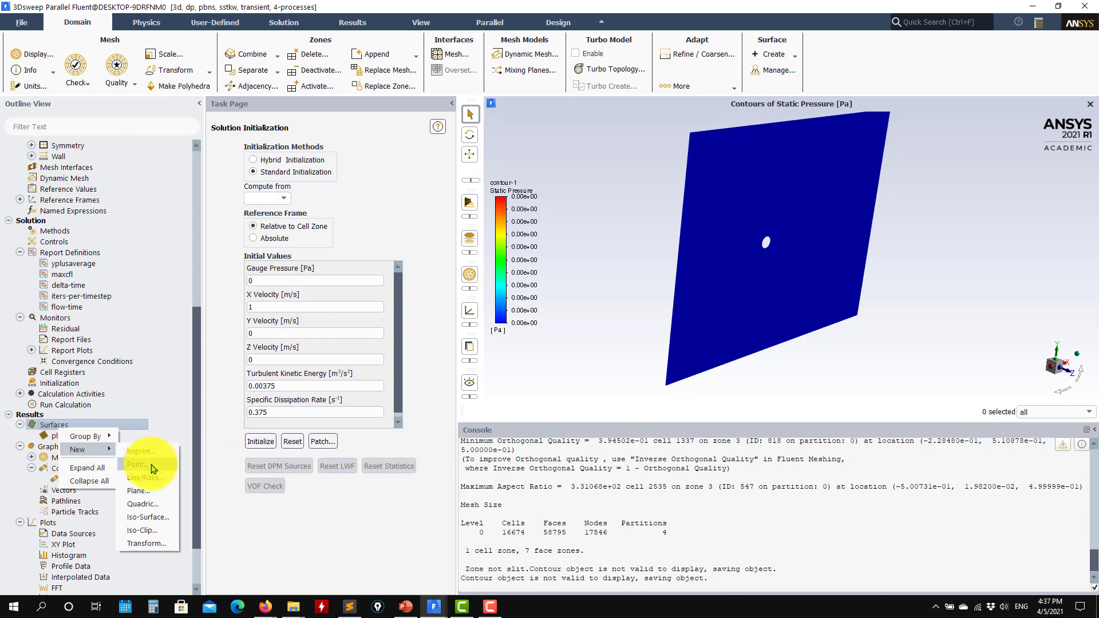
pyautogui.click(152, 465)
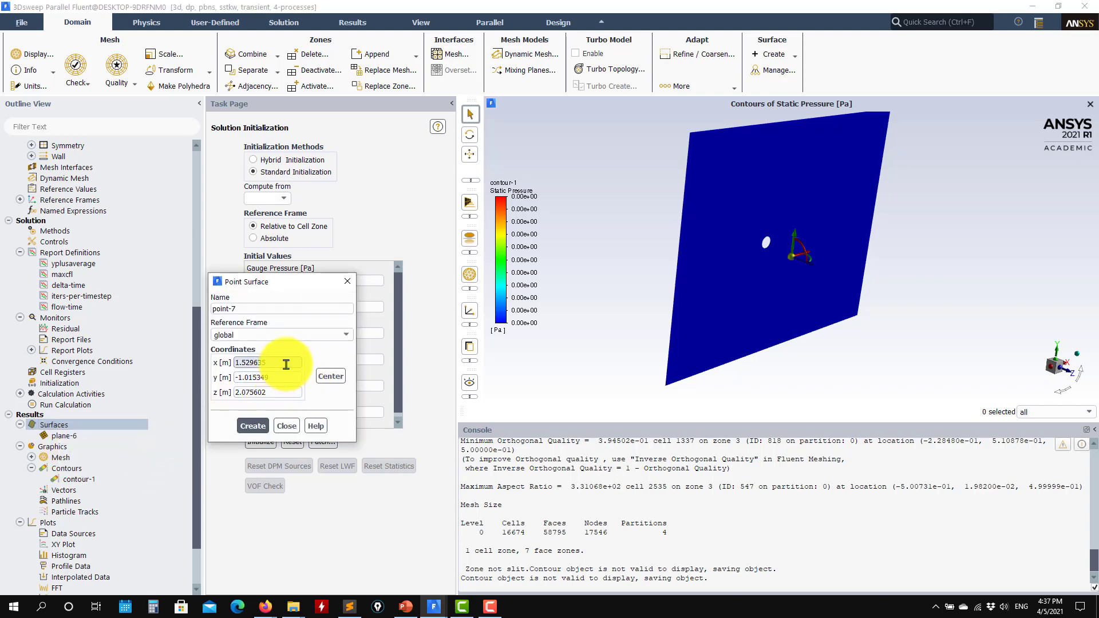
pyautogui.click(286, 363)
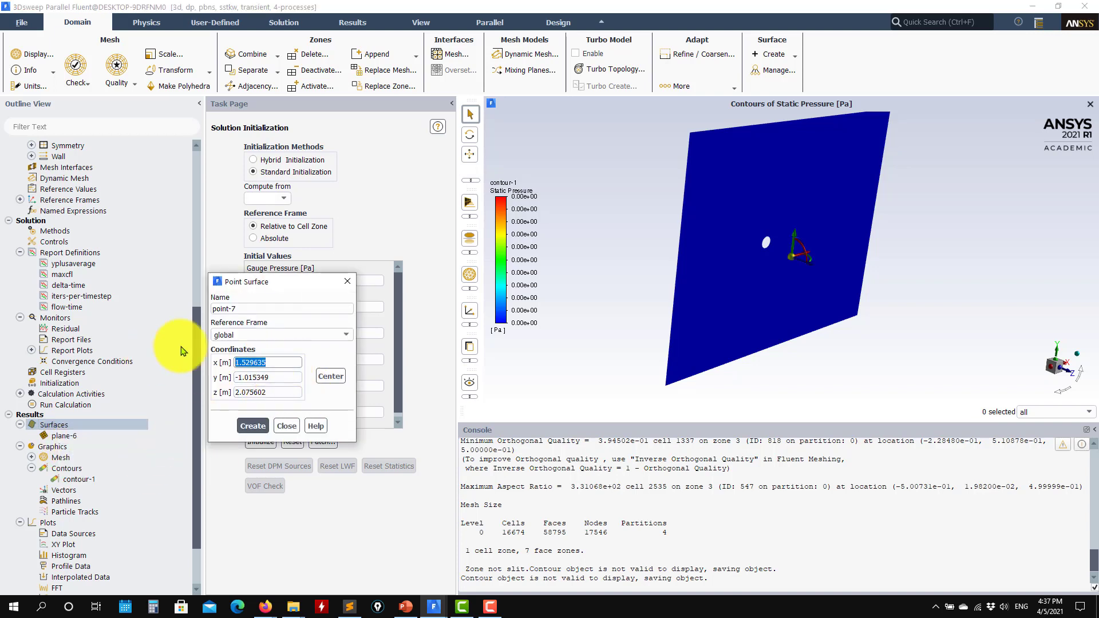
pyautogui.write('4')
pyautogui.click(257, 378)
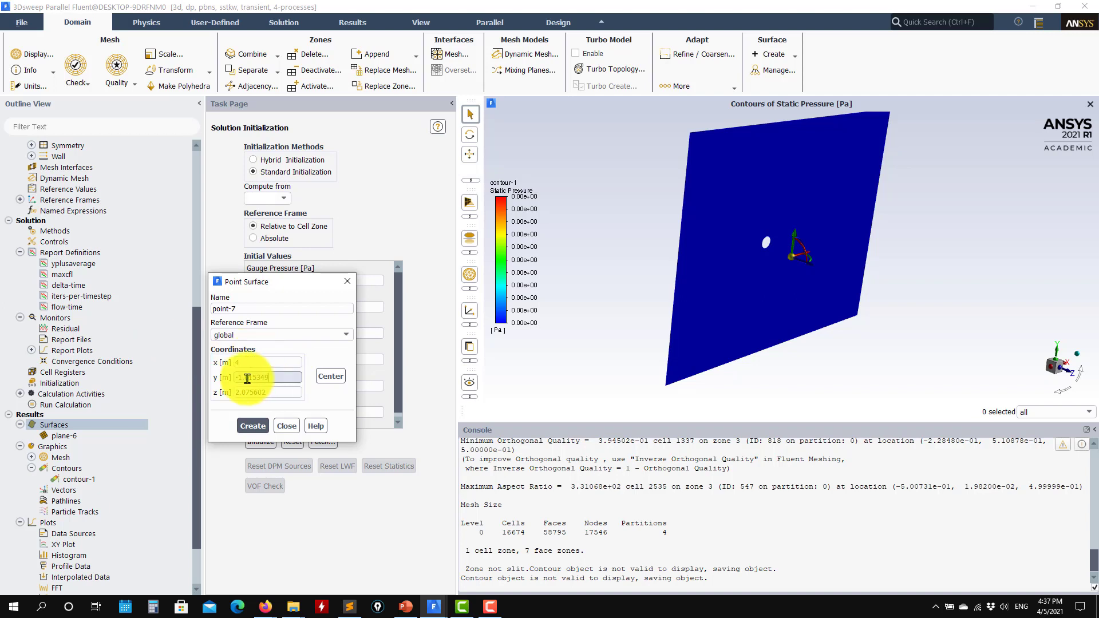
pyautogui.write('0')
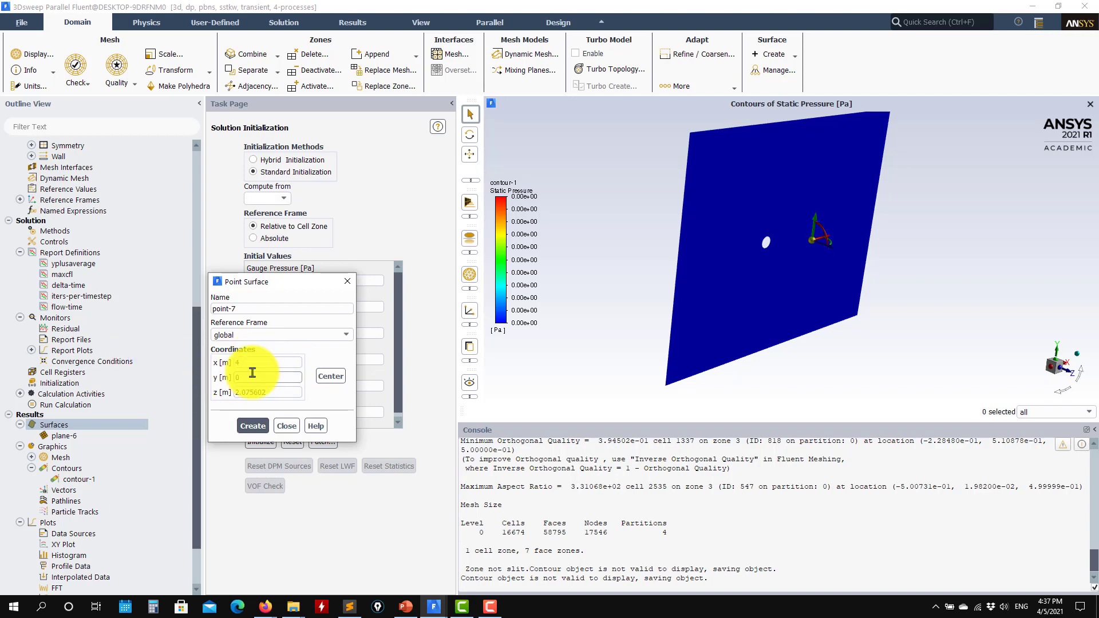
pyautogui.click(271, 394)
pyautogui.write('0')
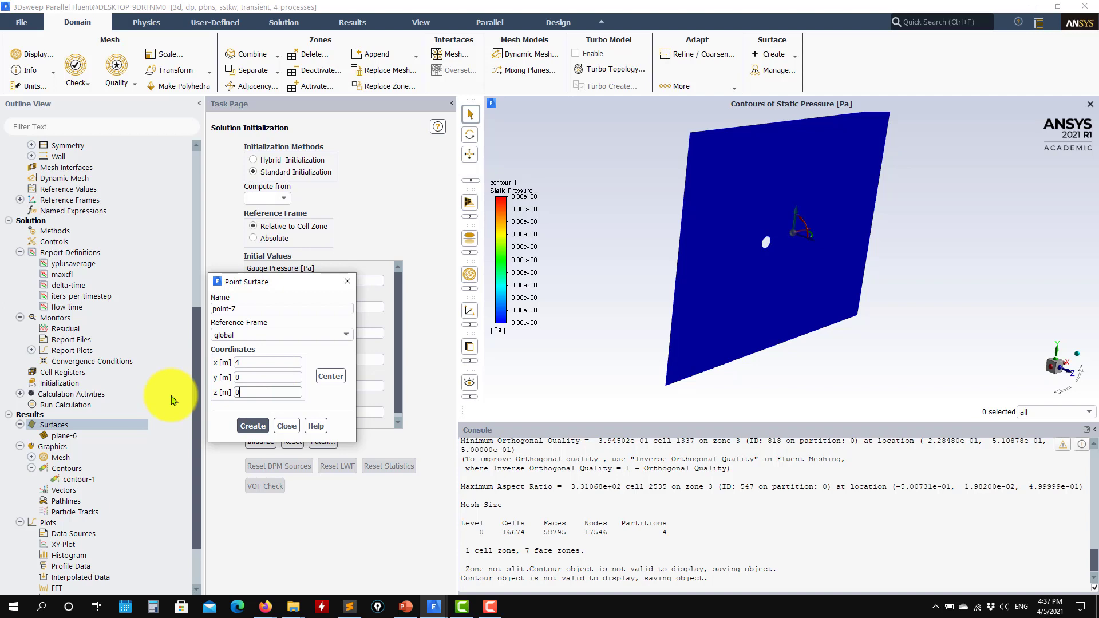
# Create a point surface in the global reference frame at x = 4, y = 0, z = 0 m and close the dialog.
pyautogui.moveTo(781, 315); pyautogui.dragTo(893, 323)
pyautogui.moveTo(630, 309); pyautogui.dragTo(504, 363)
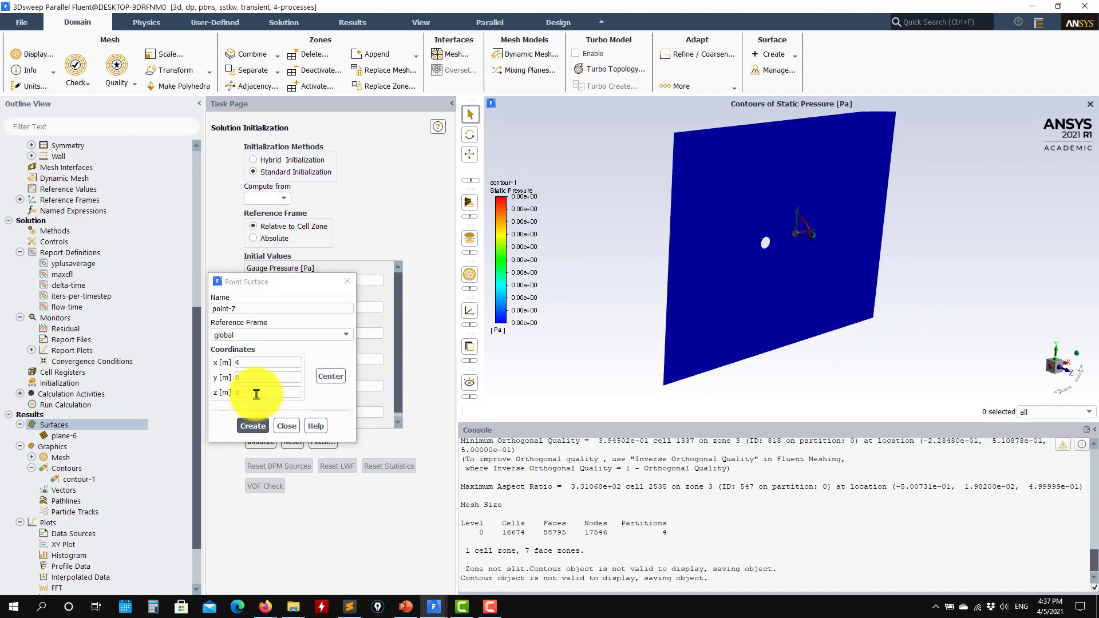
pyautogui.click(265, 391)
pyautogui.click(265, 391)
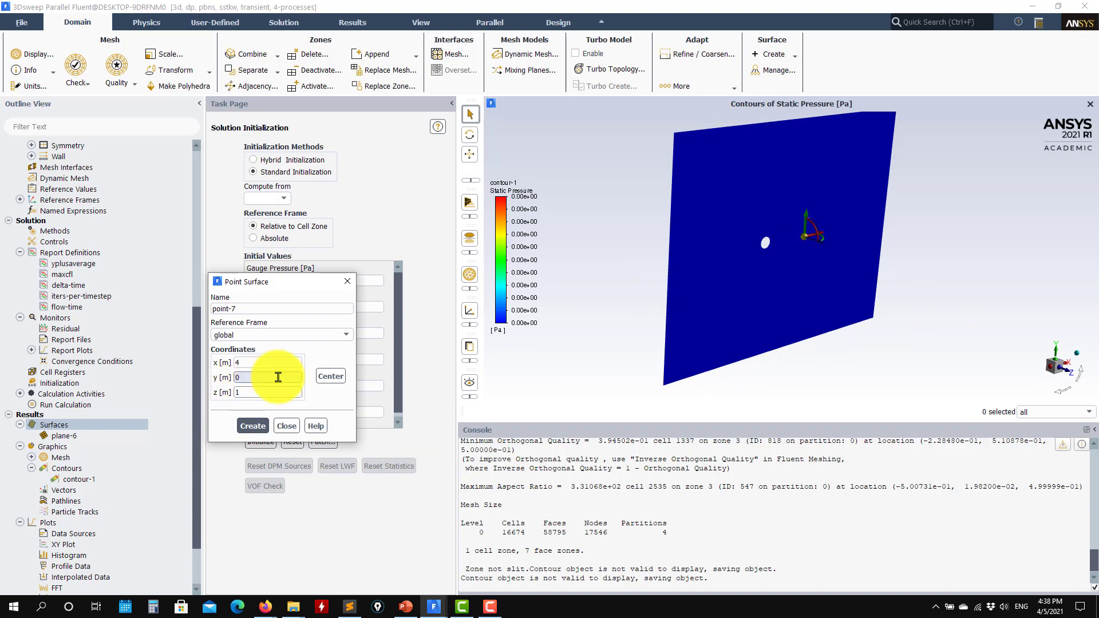
pyautogui.moveTo(893, 343)
pyautogui.mouseDown()
pyautogui.moveTo(724, 345)
pyautogui.moveTo(901, 343)
pyautogui.mouseUp()
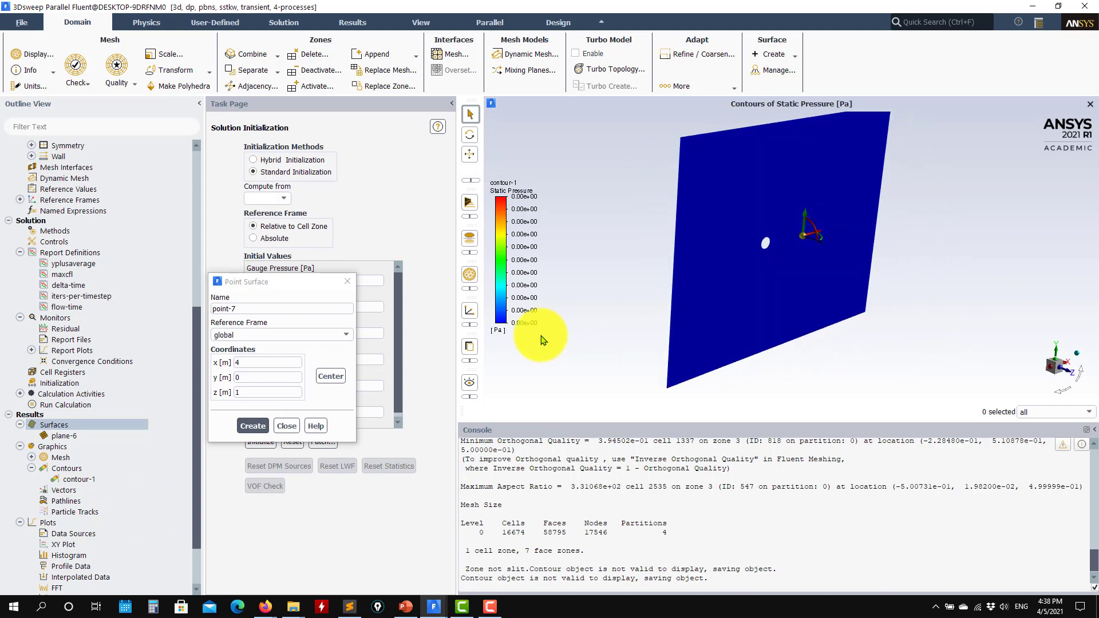
pyautogui.click(278, 392)
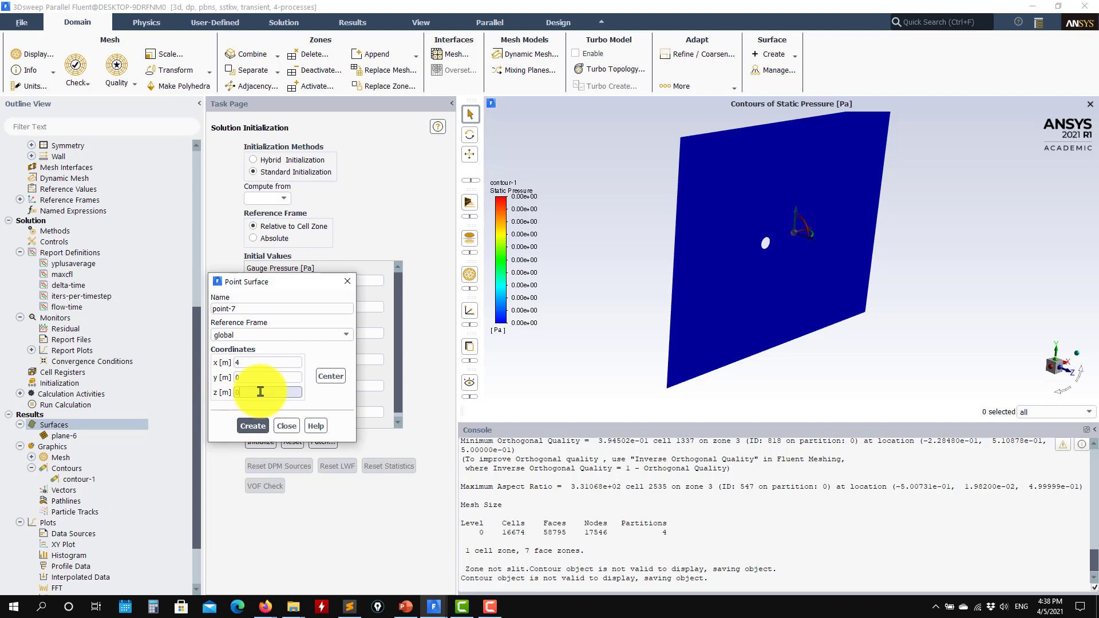
pyautogui.click(252, 426)
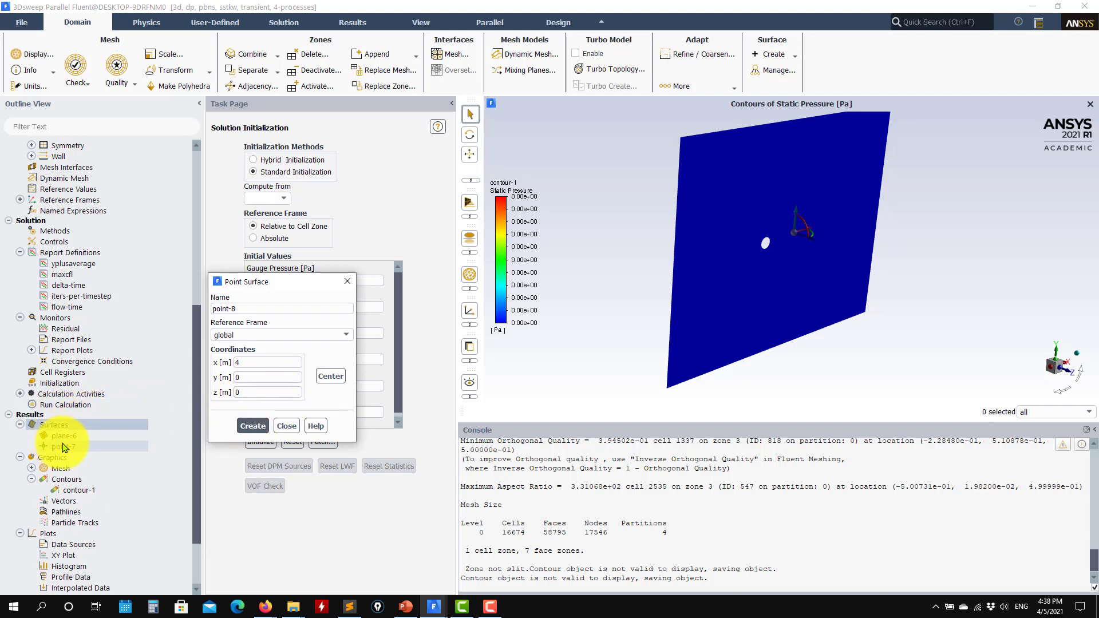
pyautogui.moveTo(535, 368); pyautogui.dragTo(719, 276)
pyautogui.click(287, 425)
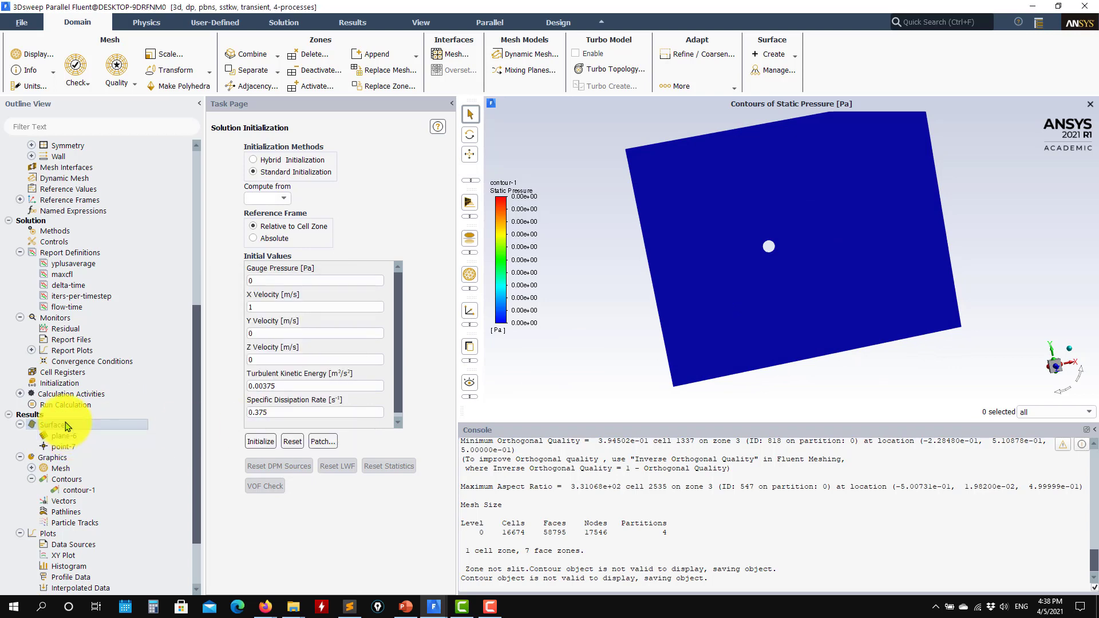
pyautogui.rightClick(64, 424)
pyautogui.moveTo(91, 443)
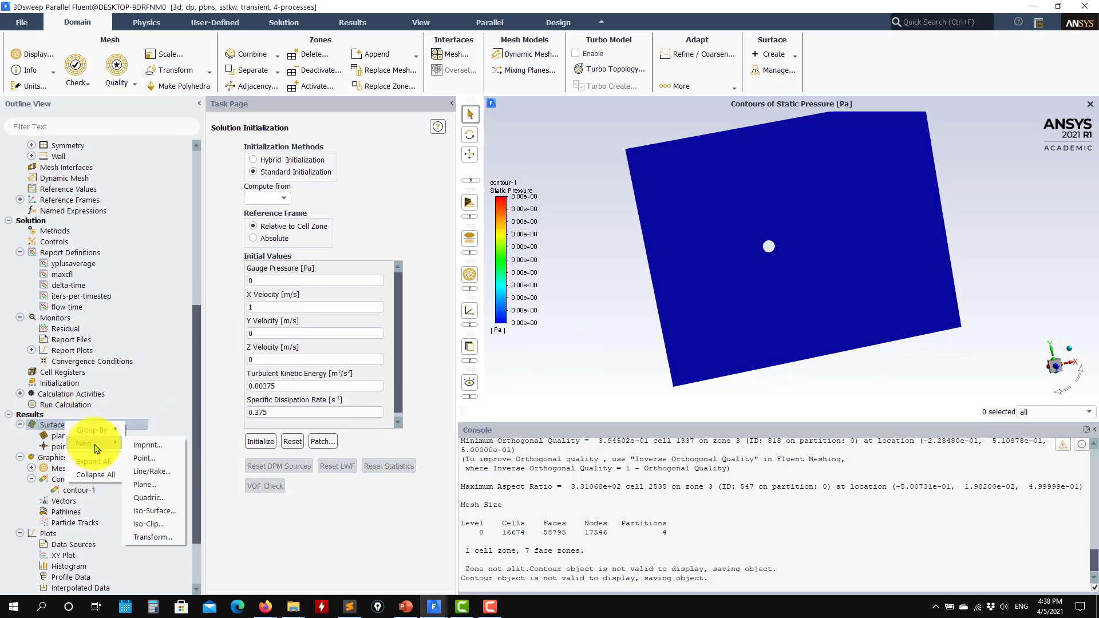
pyautogui.click(608, 346)
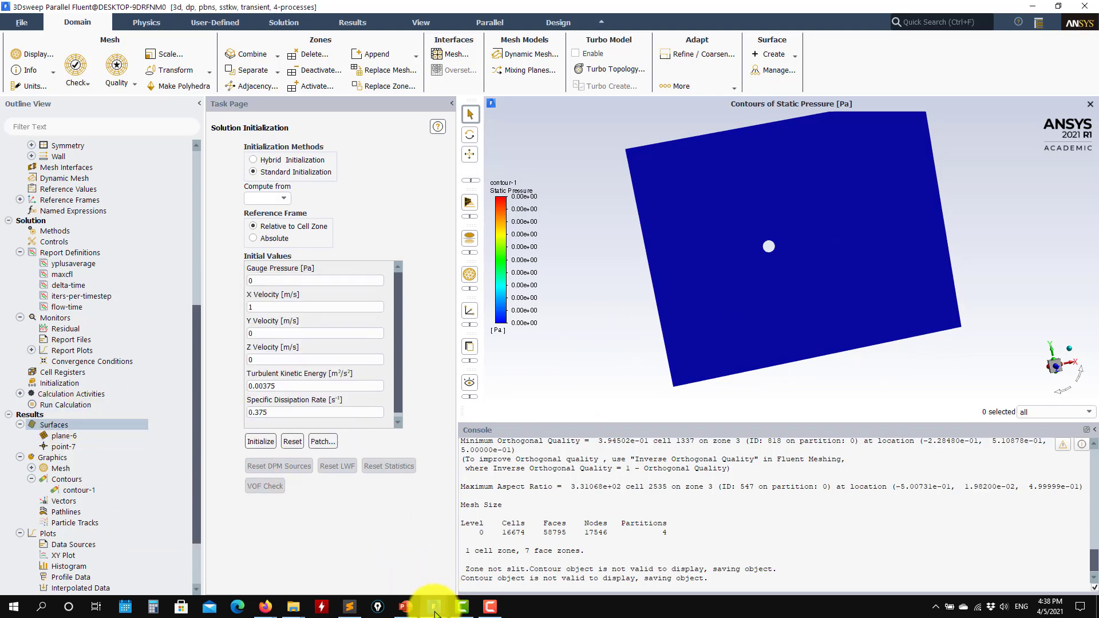
# Switch to the init.cas Fluent session to examine its report definitions and point surfaces, and return to the 3Dsweep session.
pyautogui.moveTo(433, 605)
pyautogui.click(375, 575)
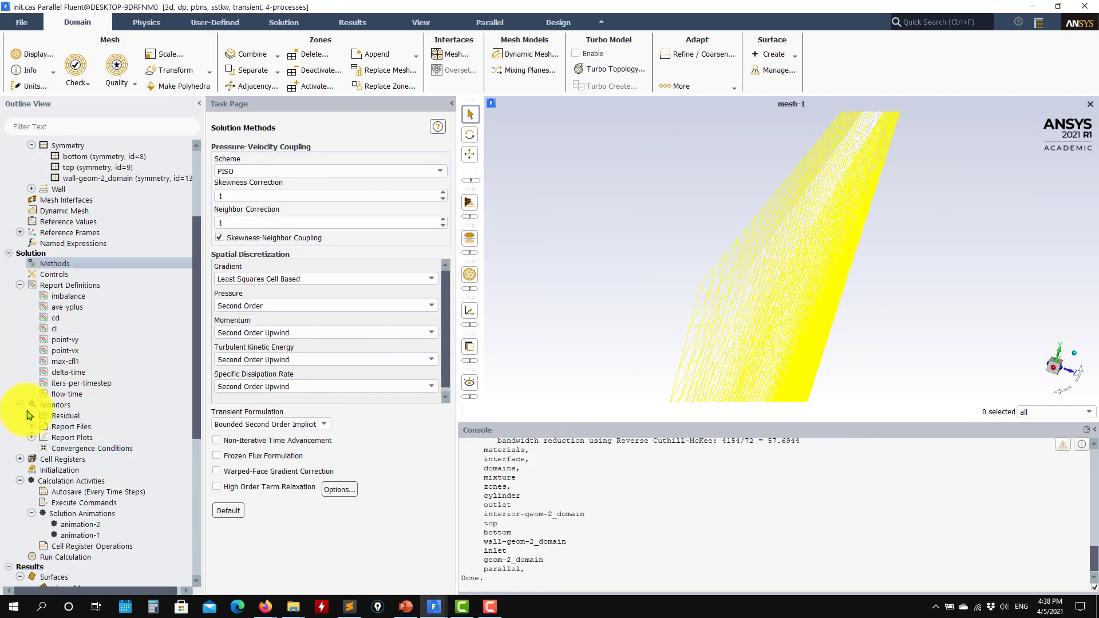
pyautogui.scroll(-5, 74, 458)
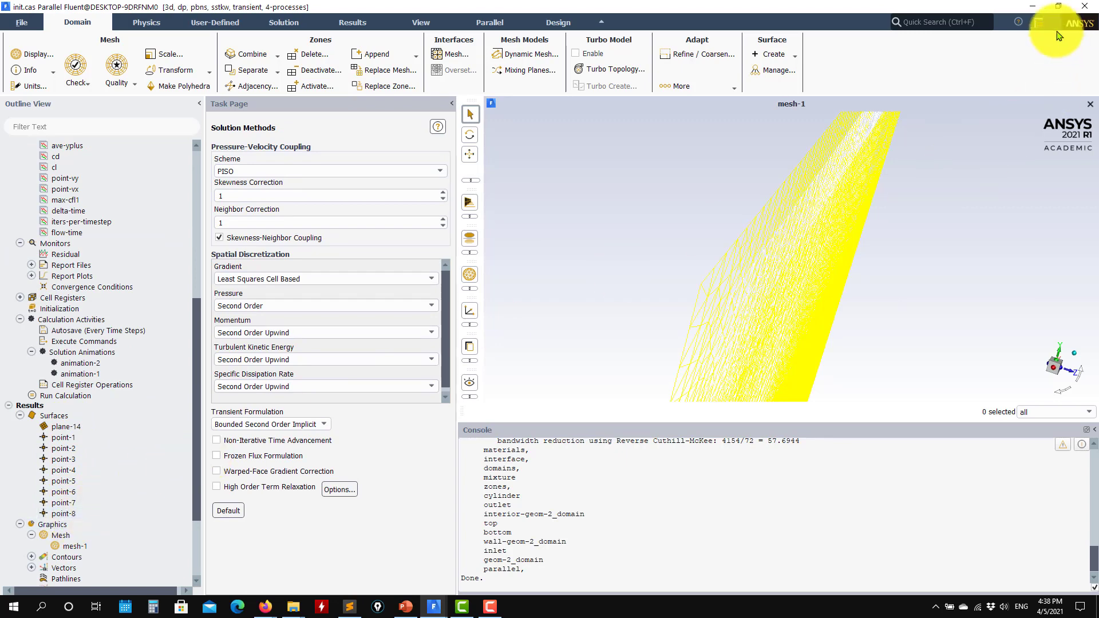
pyautogui.click(1036, 7)
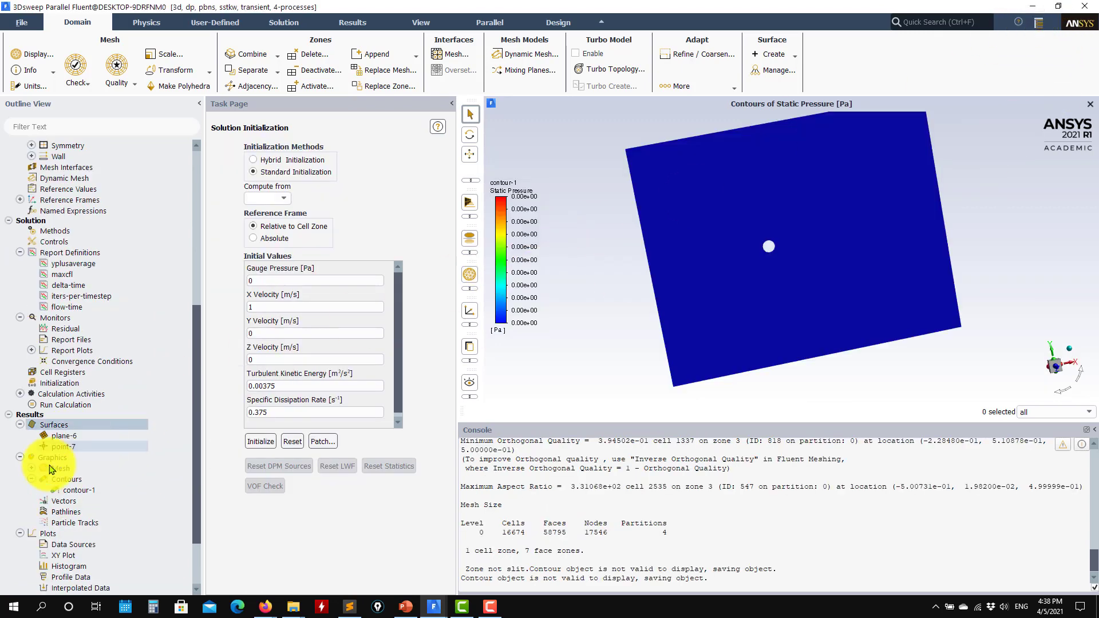
# Start the transient calculation with 10000000 time steps, a time step size of 0.0001 s and 20 maximum iterations per time step.
pyautogui.scroll(-3, 110, 458)
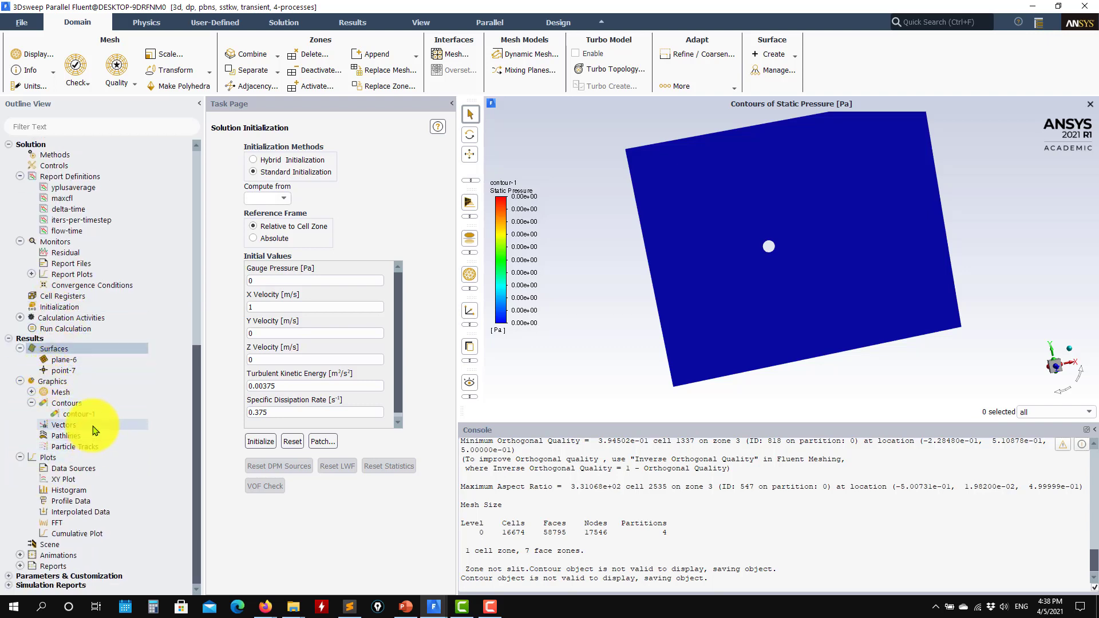
pyautogui.click(75, 330)
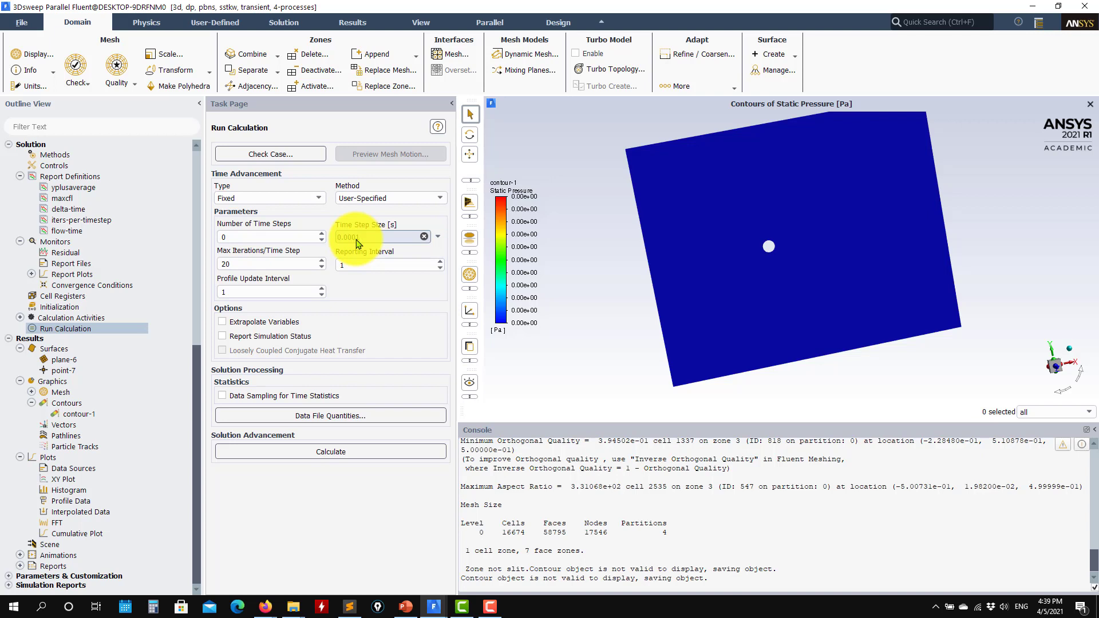
pyautogui.doubleClick(249, 237)
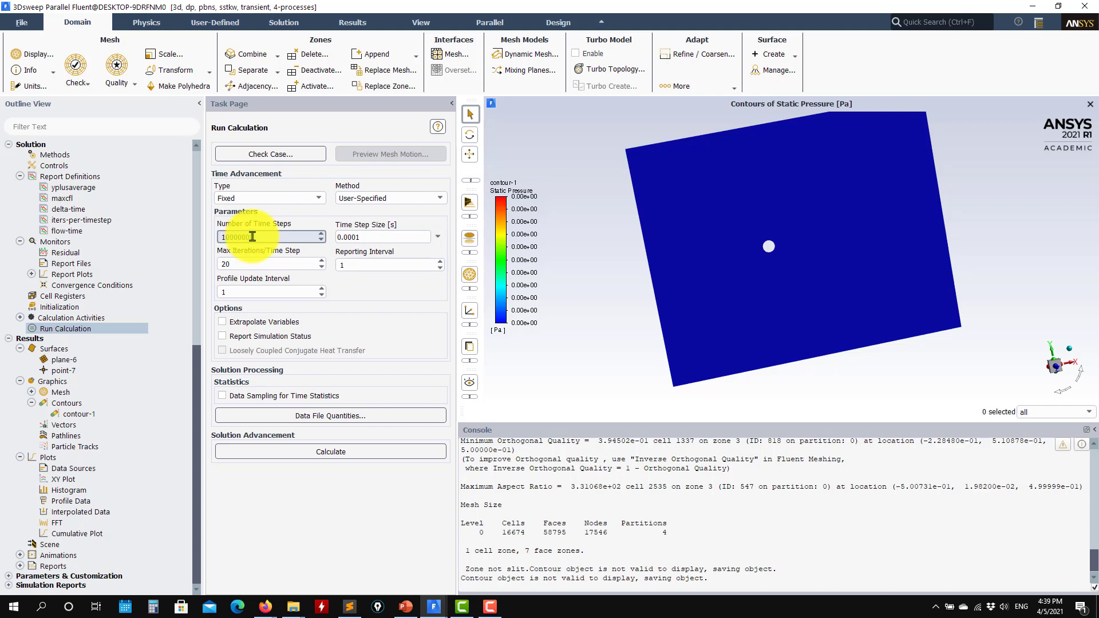
pyautogui.moveTo(265, 239); pyautogui.dragTo(182, 237)
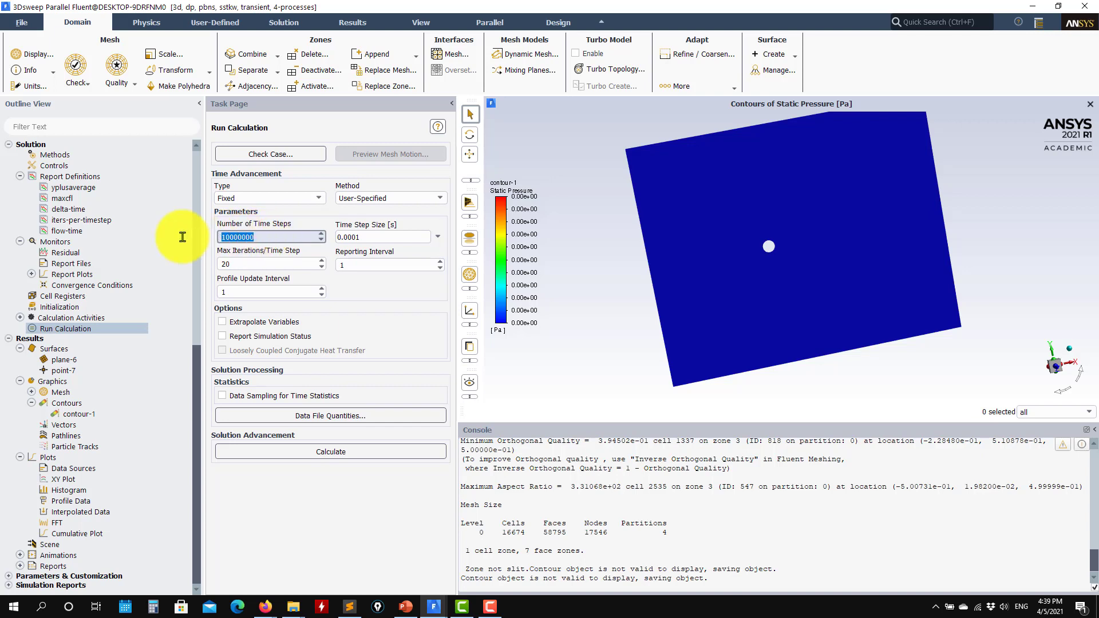
pyautogui.click(376, 241)
pyautogui.moveTo(377, 241); pyautogui.dragTo(319, 238)
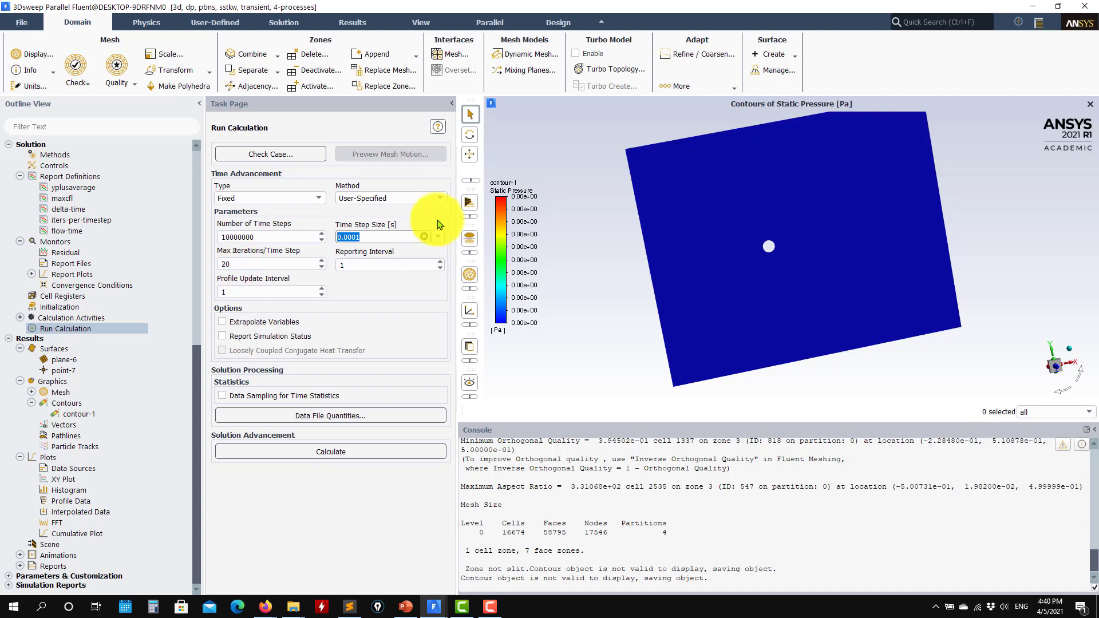
pyautogui.moveTo(245, 263); pyautogui.dragTo(207, 265)
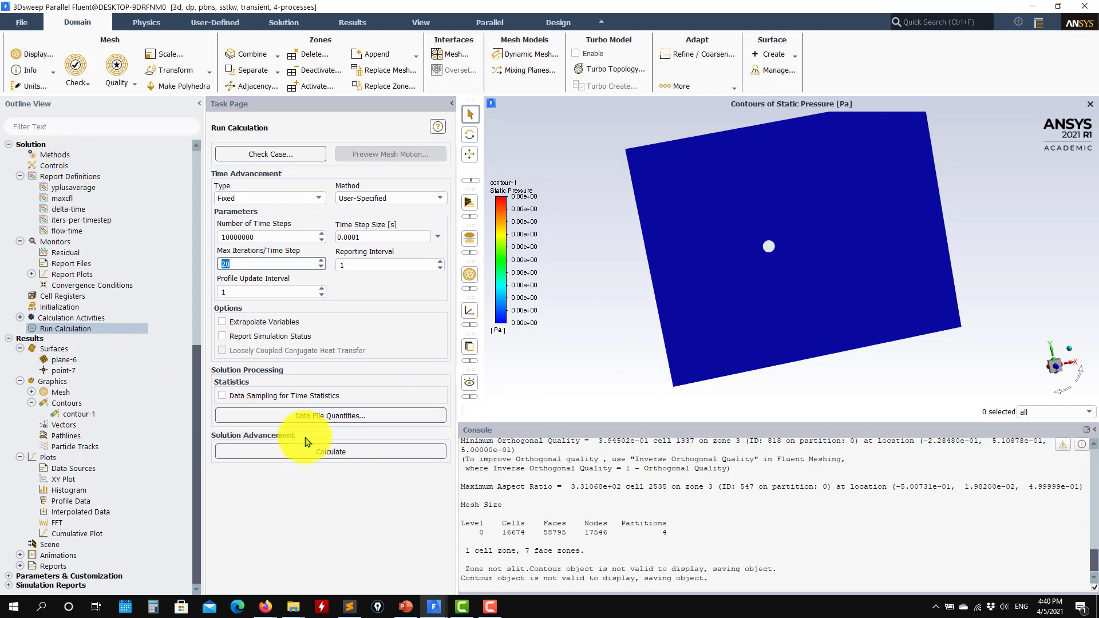
pyautogui.click(304, 456)
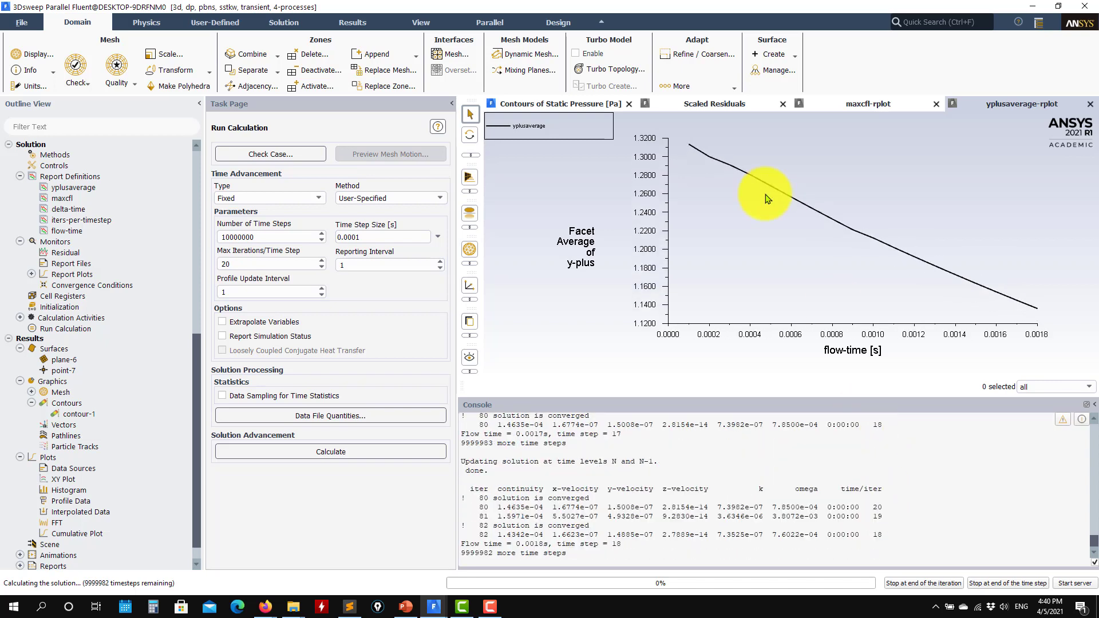
# Check the pressure contour, average y-plus and maximum CFL plots during the run, and stop the calculation.
pyautogui.click(569, 104)
pyautogui.click(1006, 102)
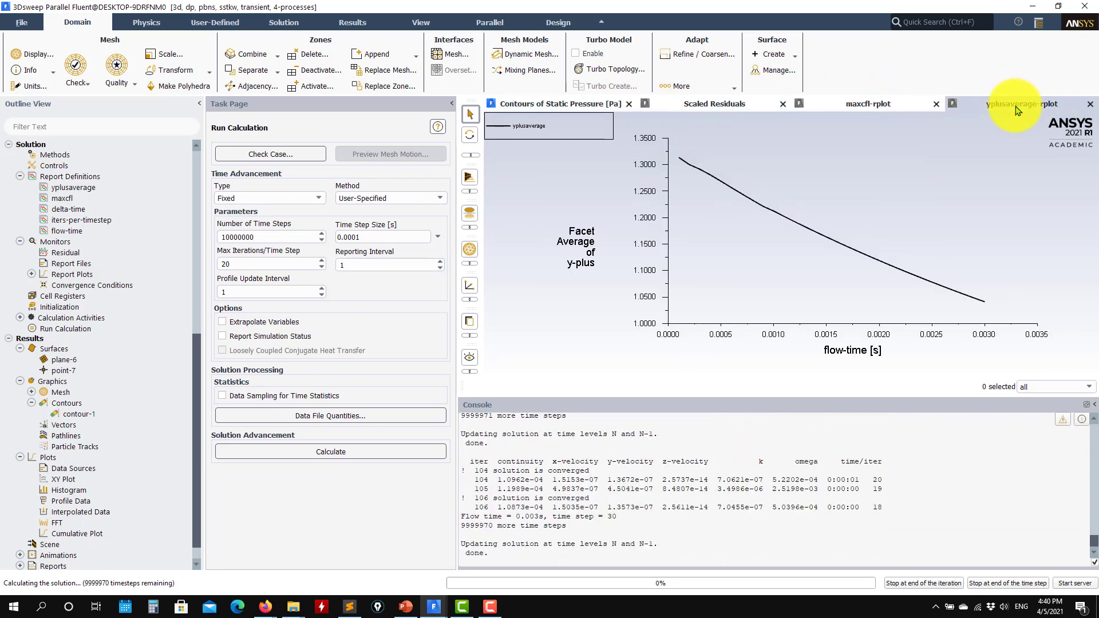
pyautogui.click(894, 110)
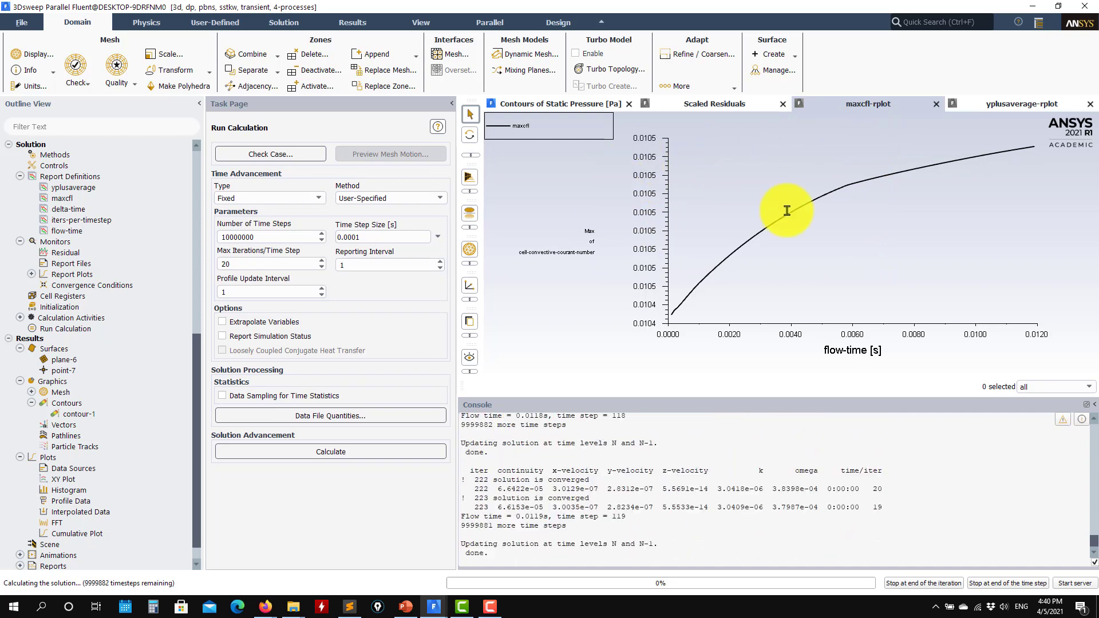
pyautogui.click(985, 581)
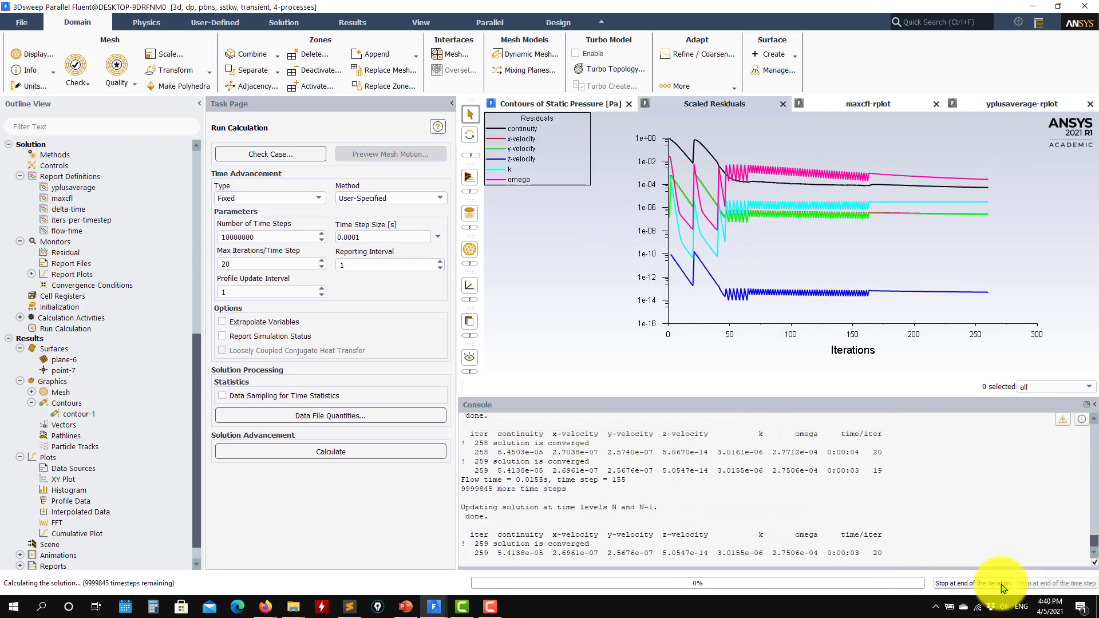
pyautogui.click(984, 587)
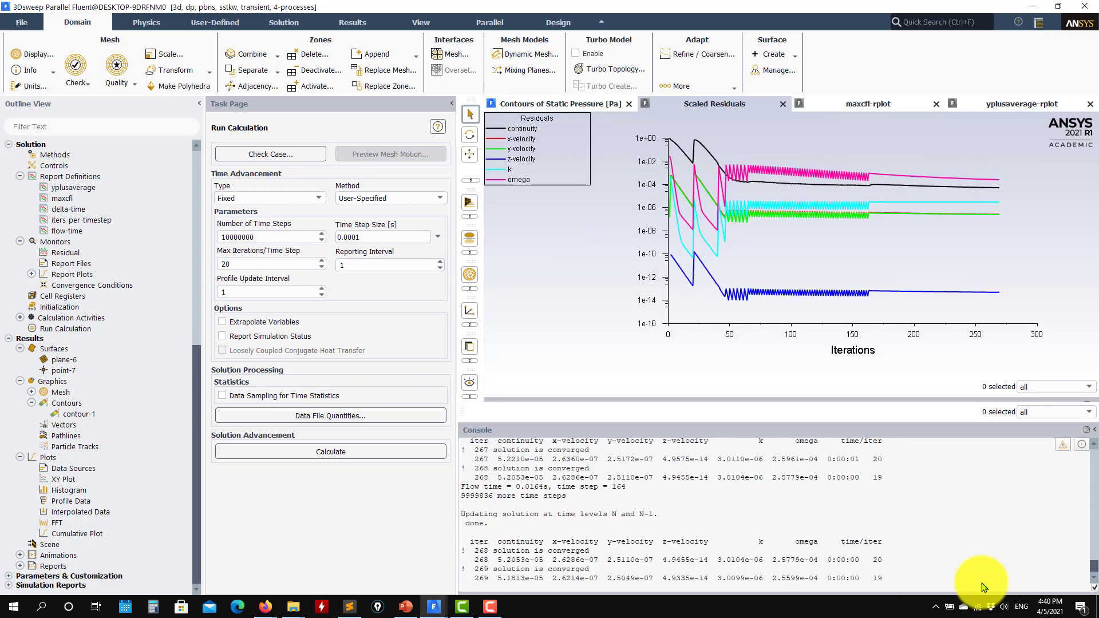
# Examine the console's iterations per time step against the time step size, and view the maximum CFL plot.
pyautogui.scroll(6, 806, 507)
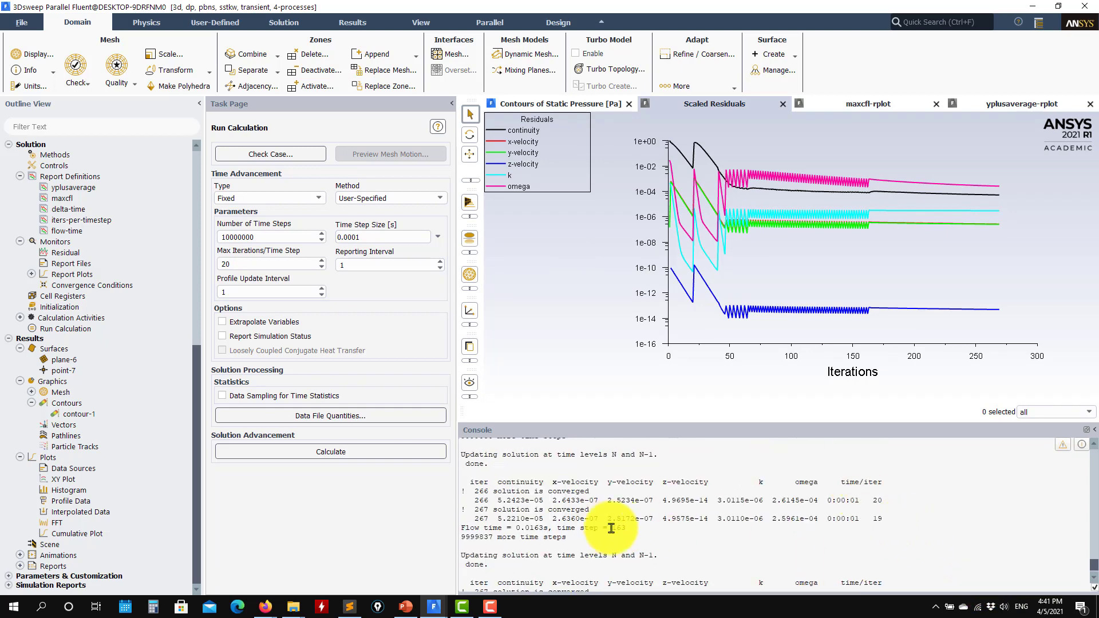
pyautogui.moveTo(901, 518); pyautogui.dragTo(459, 490)
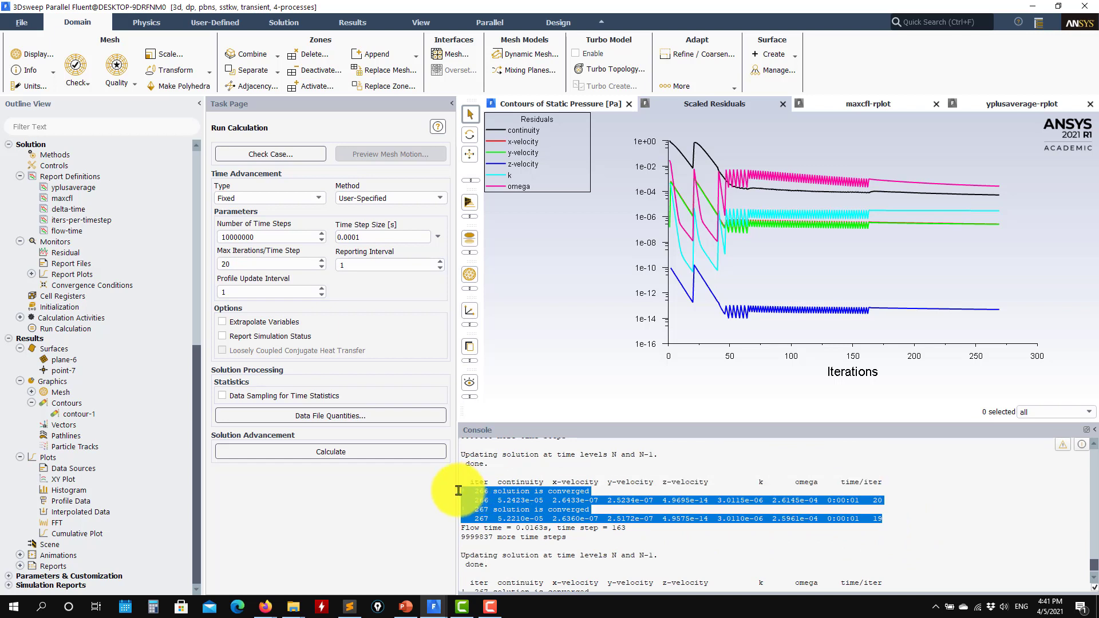
pyautogui.click(758, 508)
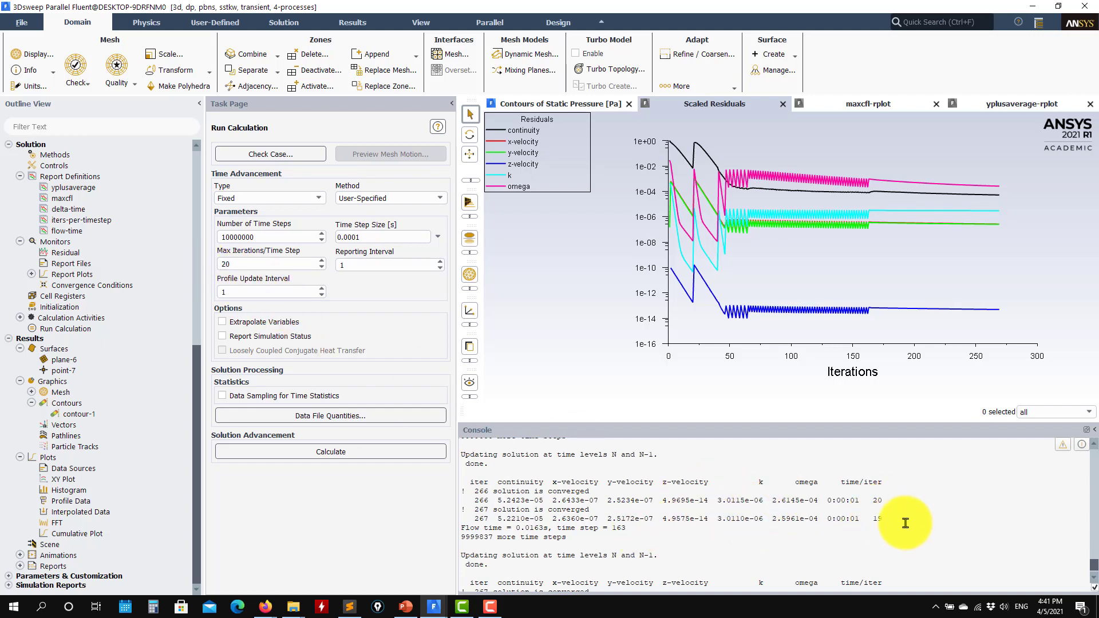
pyautogui.moveTo(910, 522); pyautogui.dragTo(458, 496)
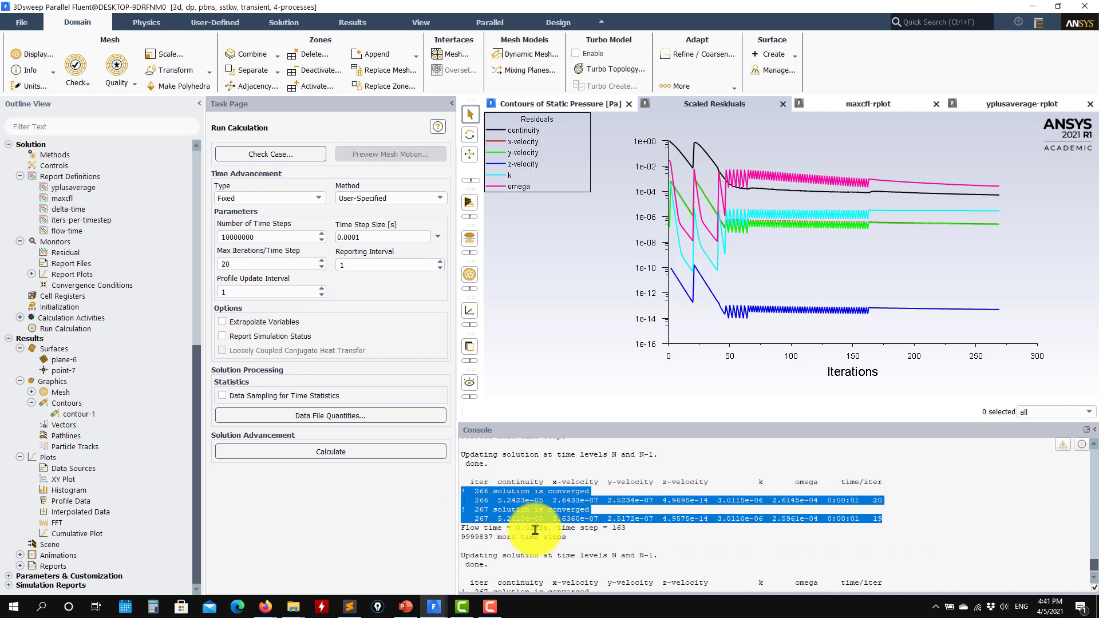
pyautogui.click(356, 237)
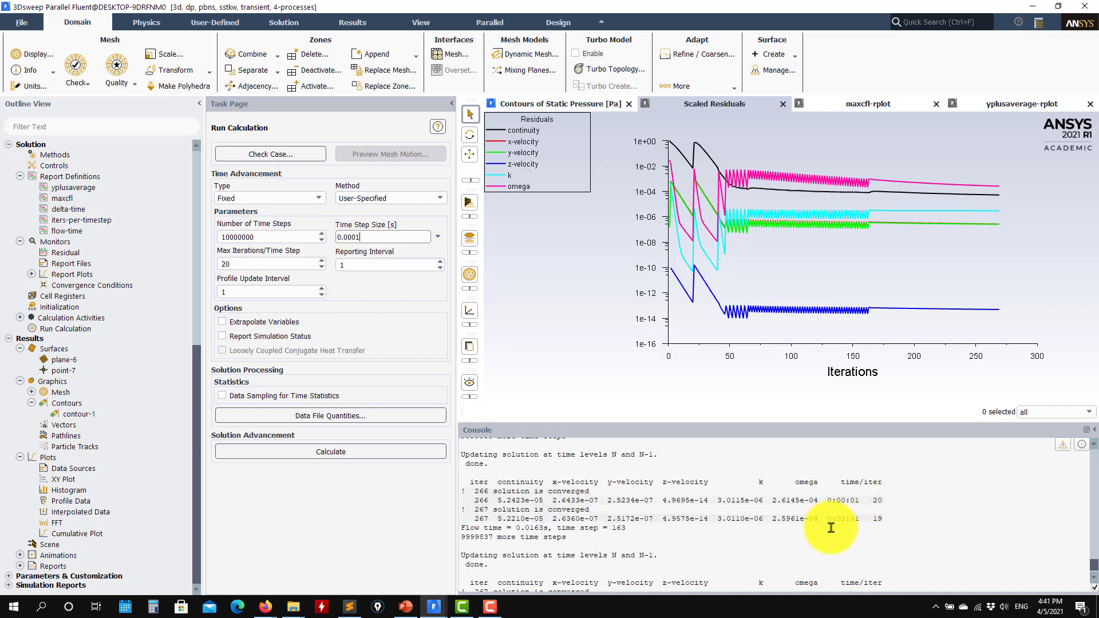
pyautogui.moveTo(892, 524); pyautogui.dragTo(456, 495)
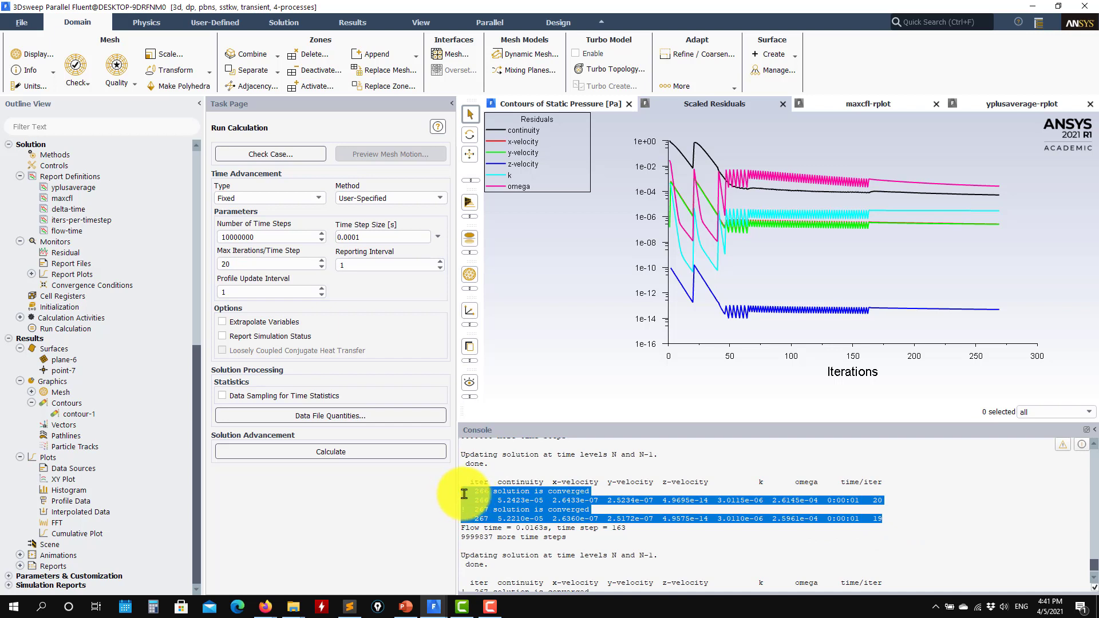
pyautogui.click(845, 104)
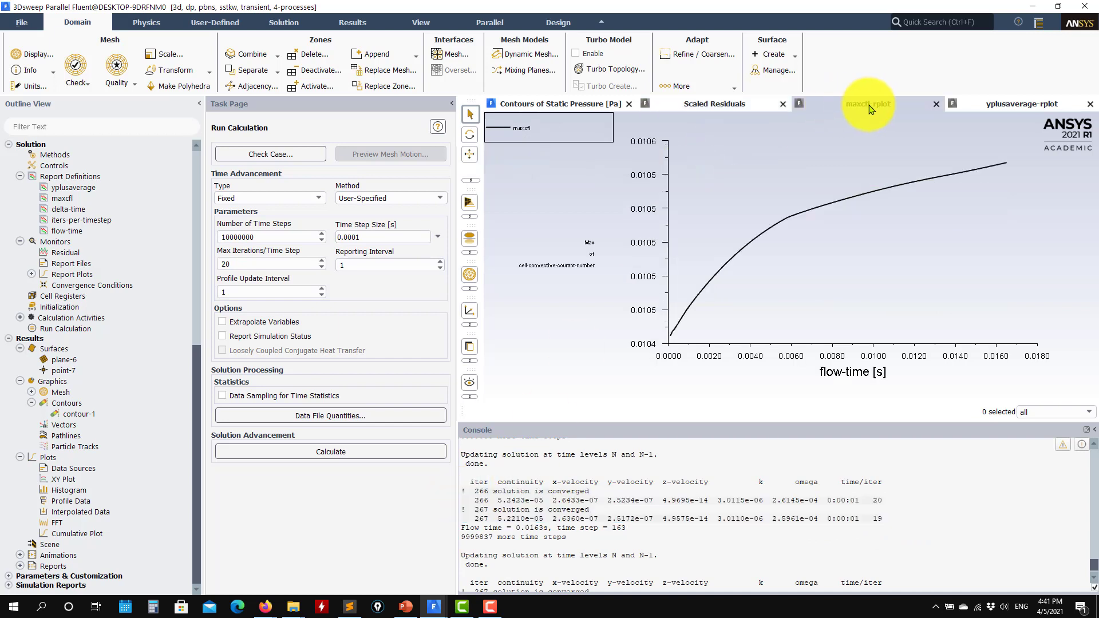
# Redisplay contour-1 of static pressure on plane-6, inspect the field around the cylinder, and close the contour settings.
pyautogui.doubleClick(81, 417)
pyautogui.click(302, 546)
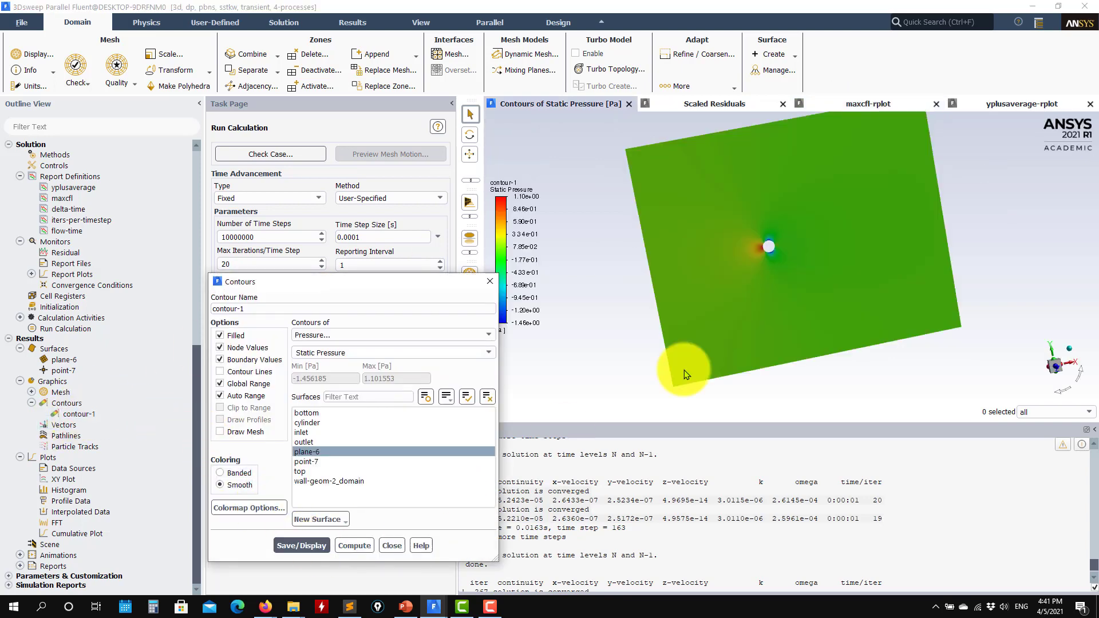
pyautogui.click(786, 314)
pyautogui.moveTo(767, 310); pyautogui.dragTo(757, 340)
pyautogui.click(489, 353)
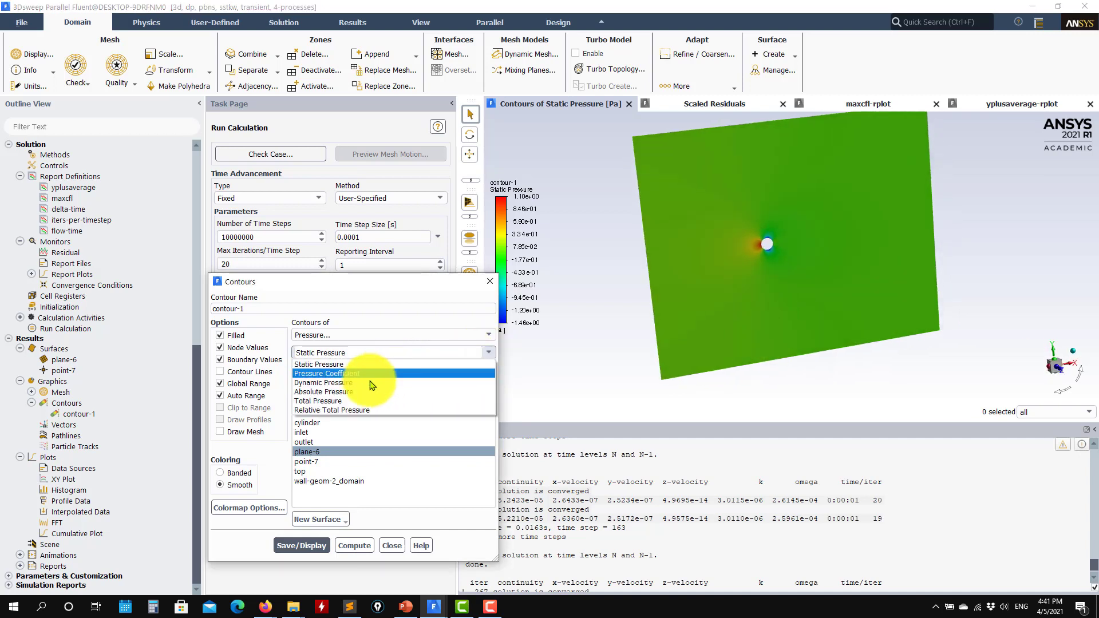
pyautogui.click(391, 547)
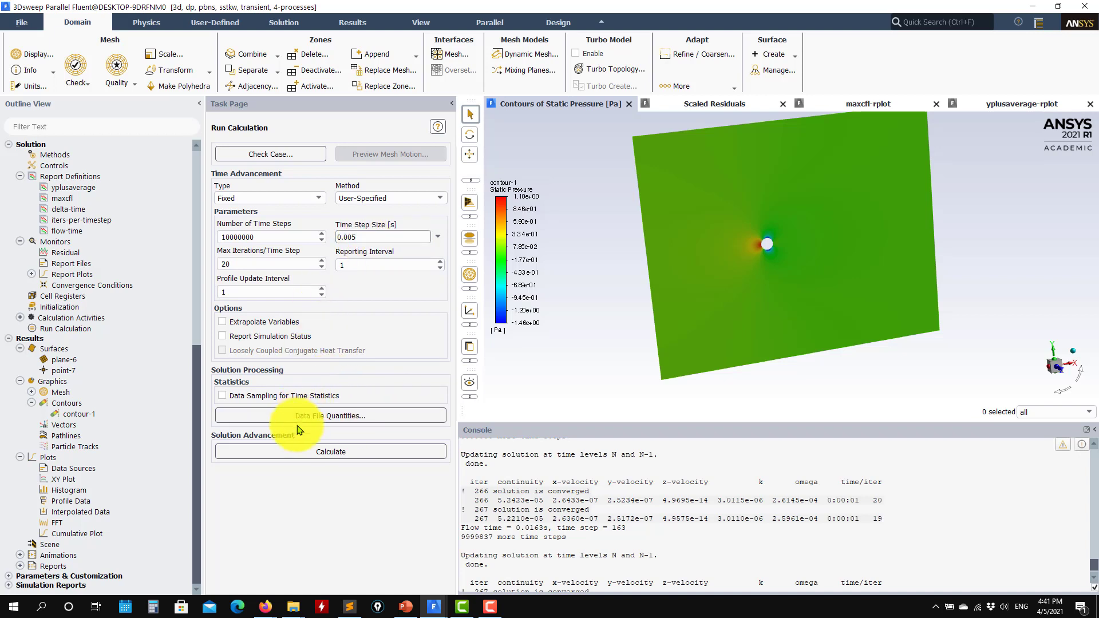
# Resume the calculation with a time step size of 0.005 s and check the residuals and maximum CFL plots.
pyautogui.click(296, 458)
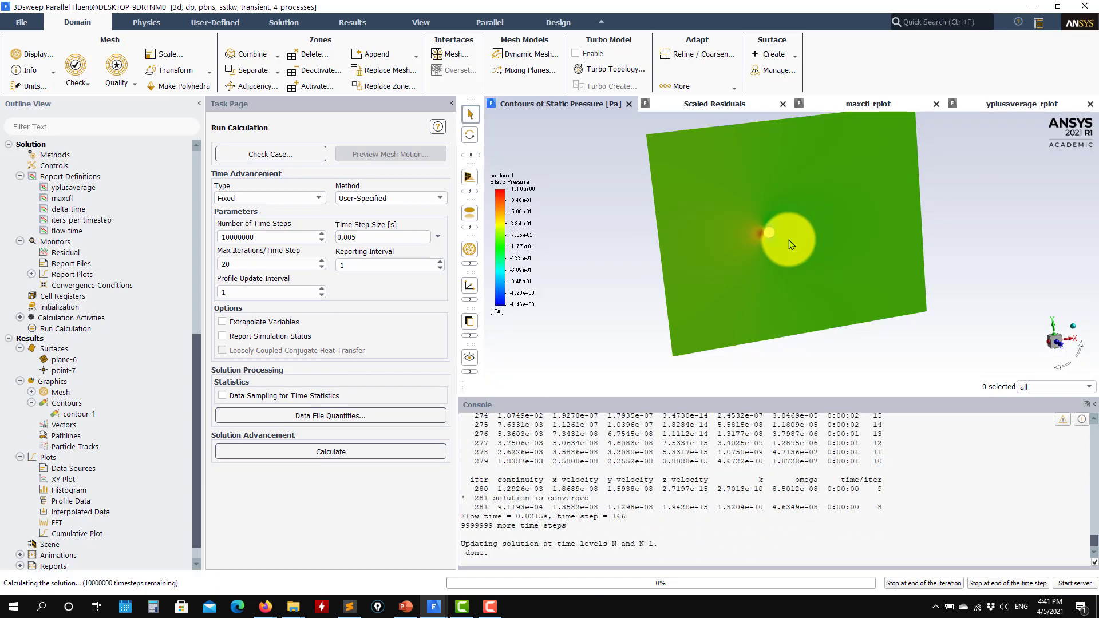
pyautogui.click(714, 104)
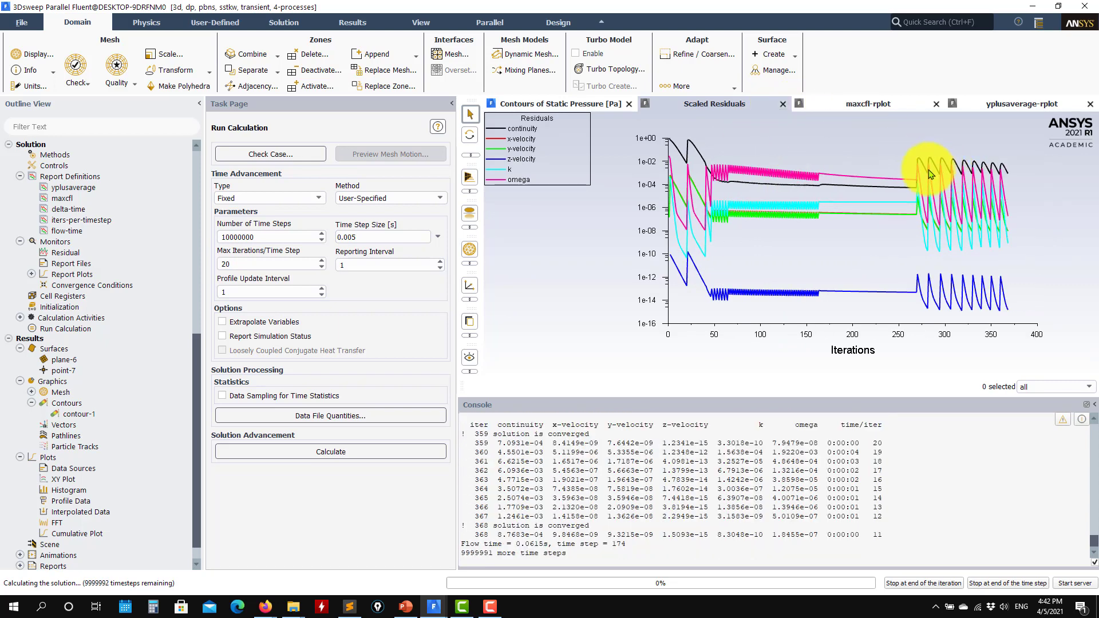
pyautogui.click(869, 104)
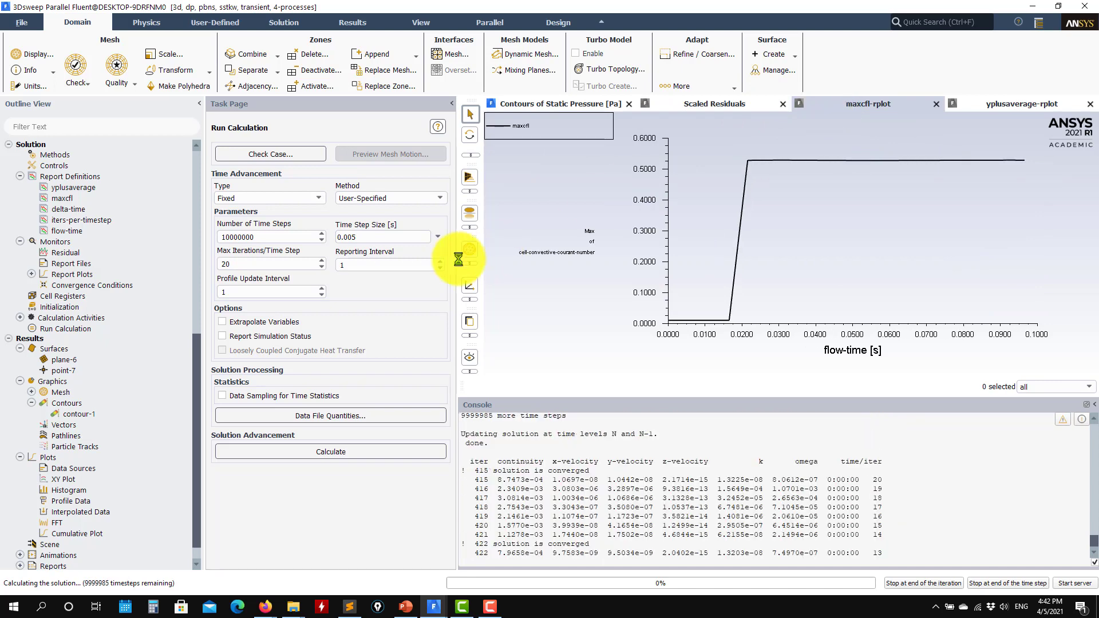
# Stop the running calculation at the end of the current time step and bring up the console's command prompt.
pyautogui.click(362, 237)
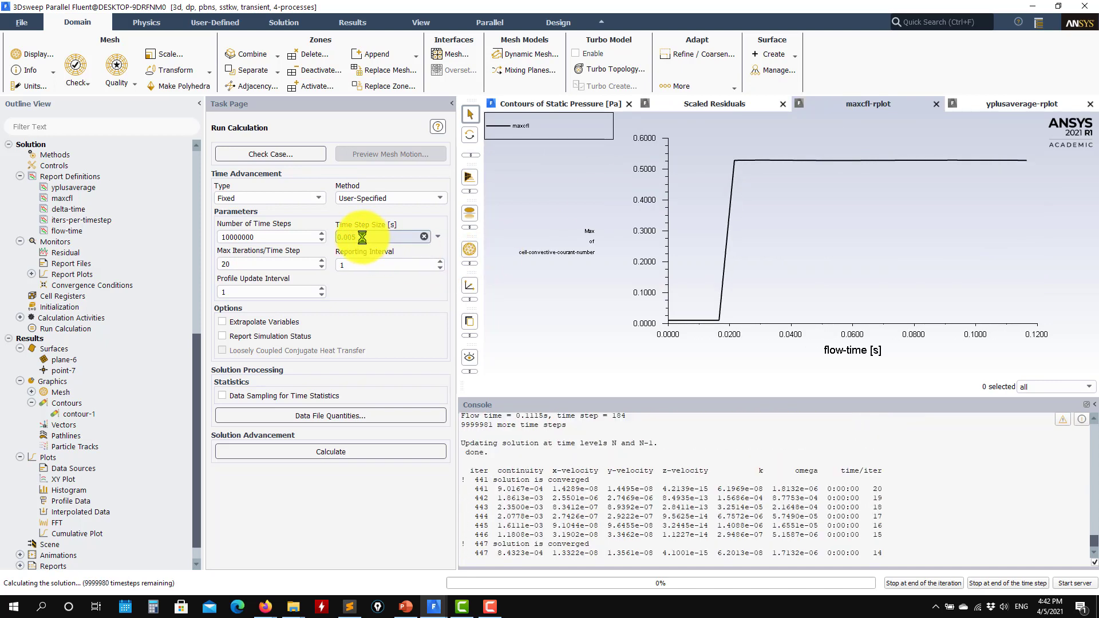
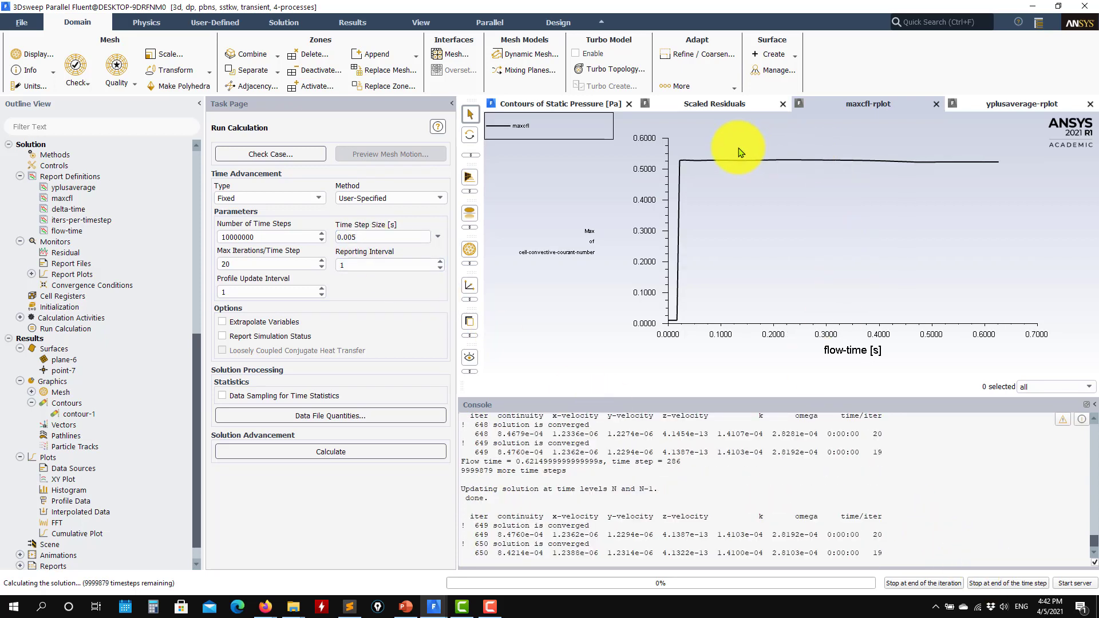
pyautogui.click(1007, 584)
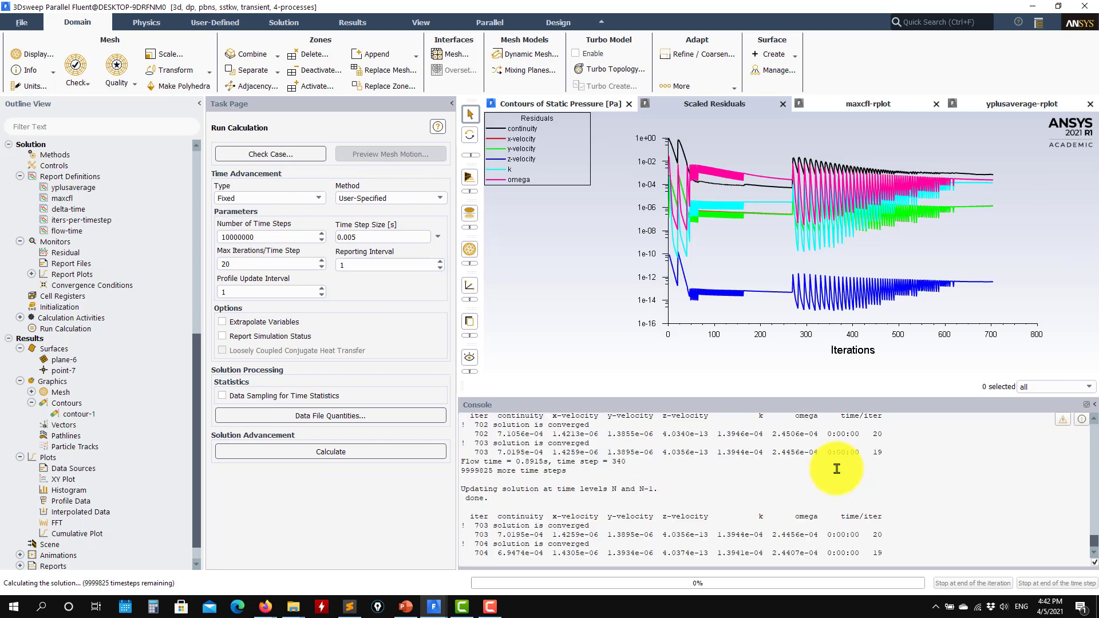
pyautogui.hotkey('ctrl', 'c')
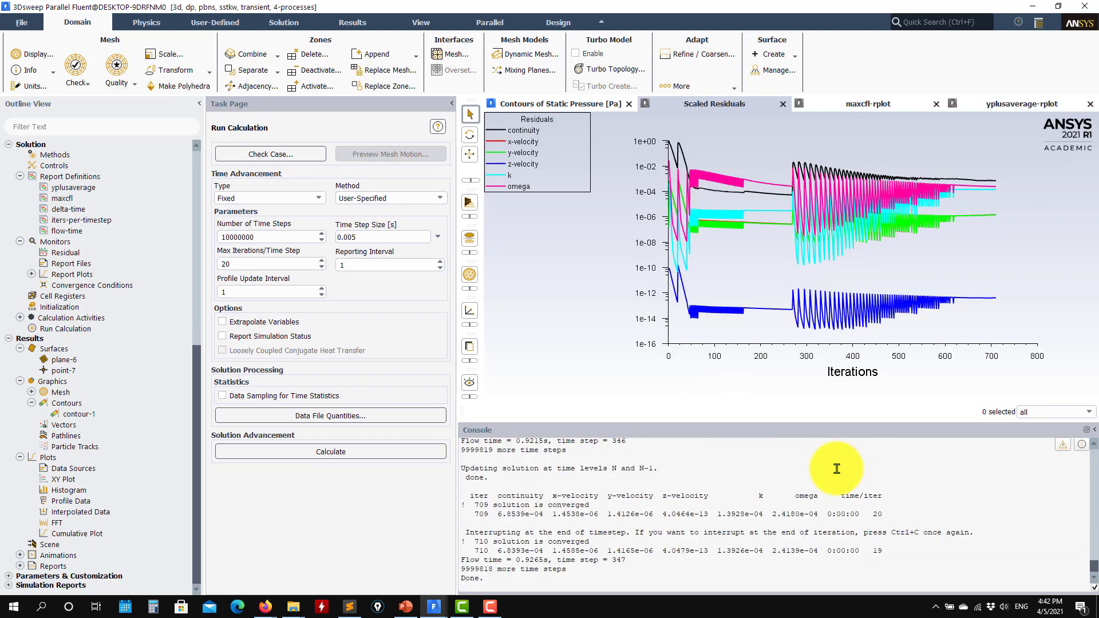
pyautogui.press('Return')
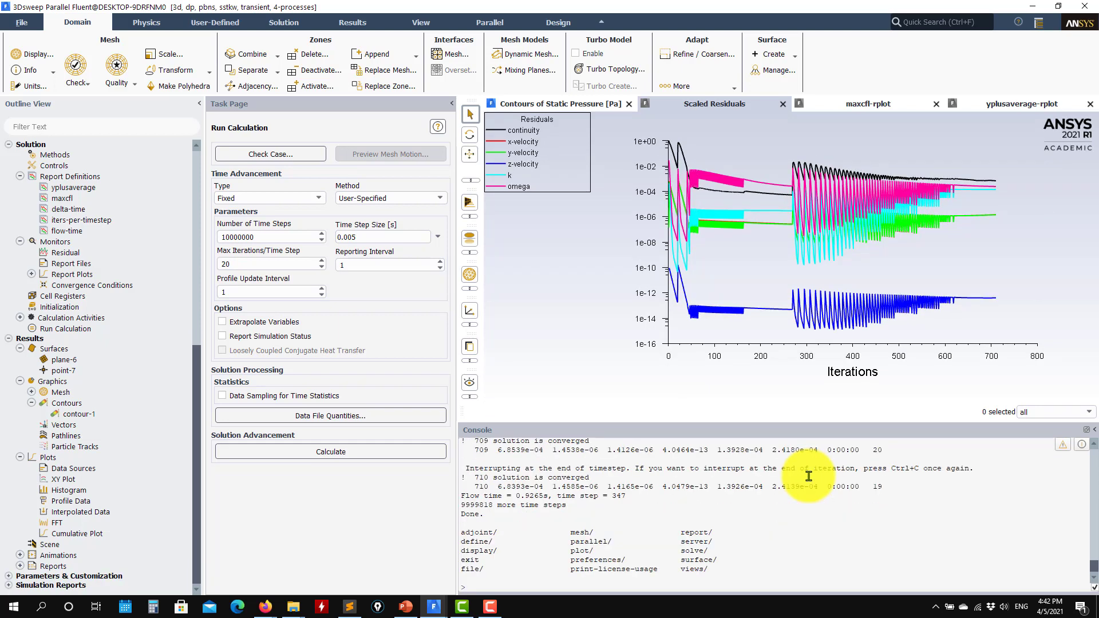
# Run 20 time steps with a time step size of 0.01 s and check the maximum CFL plot.
pyautogui.click(389, 237)
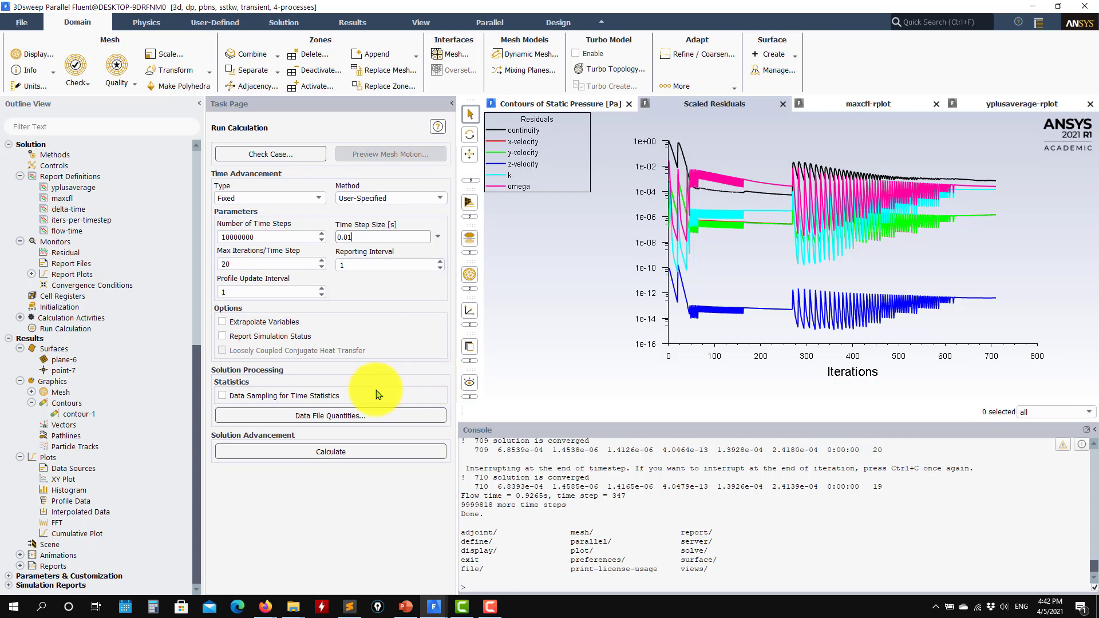
pyautogui.click(265, 236)
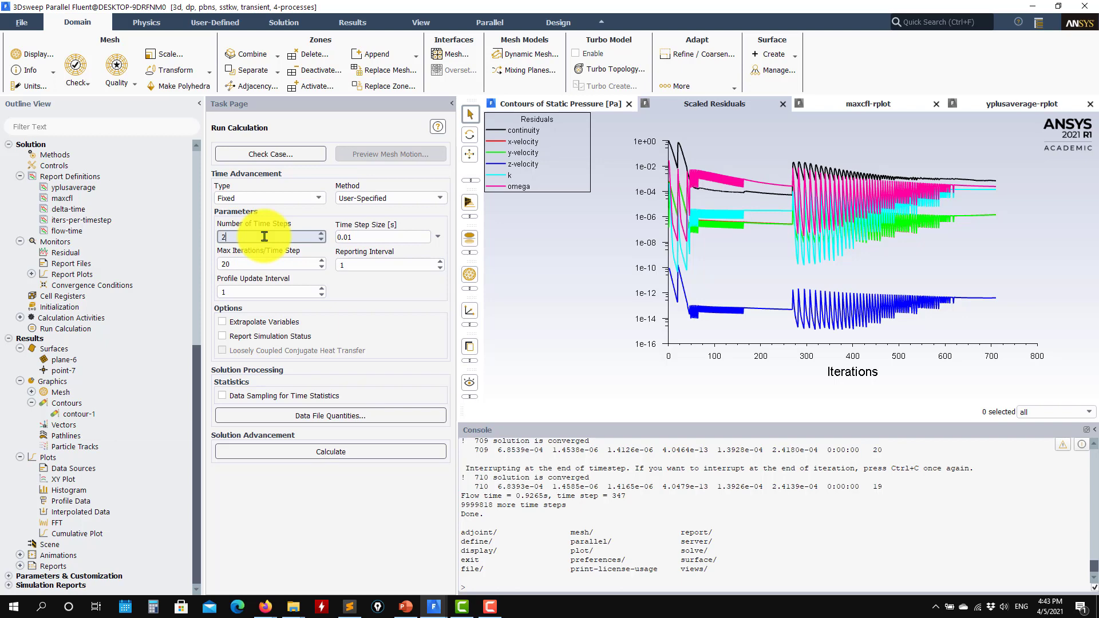
pyautogui.click(317, 452)
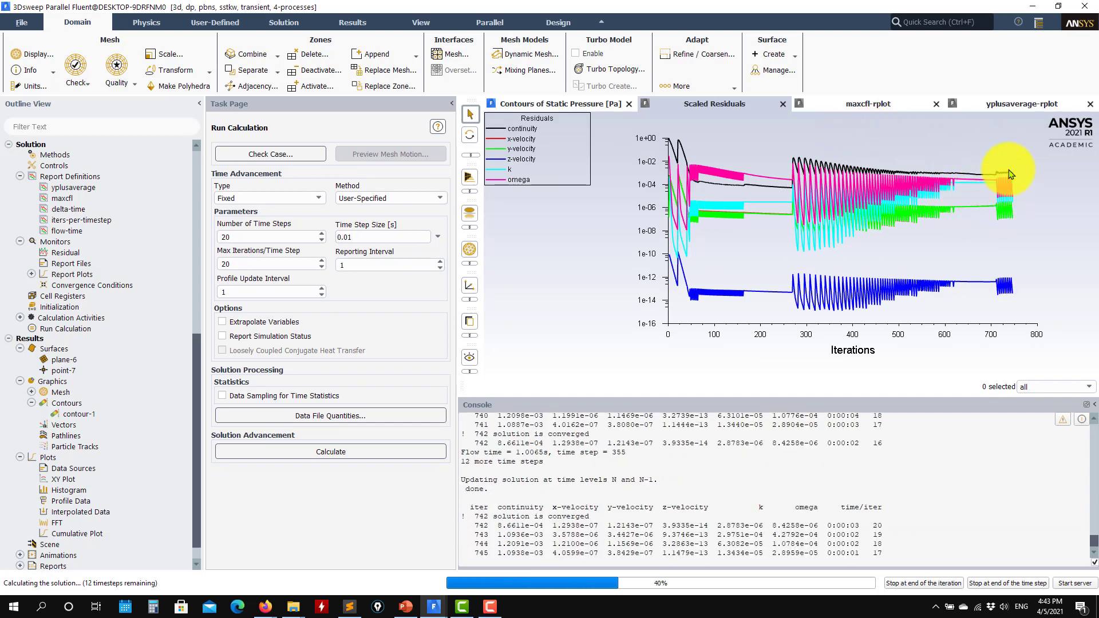
pyautogui.click(883, 107)
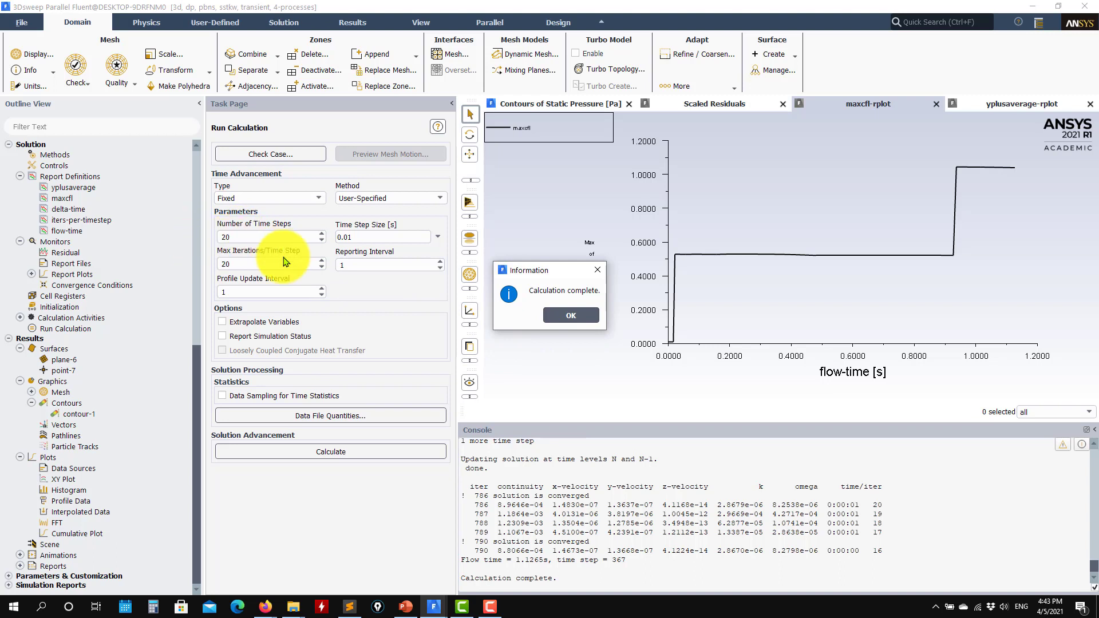
pyautogui.click(570, 316)
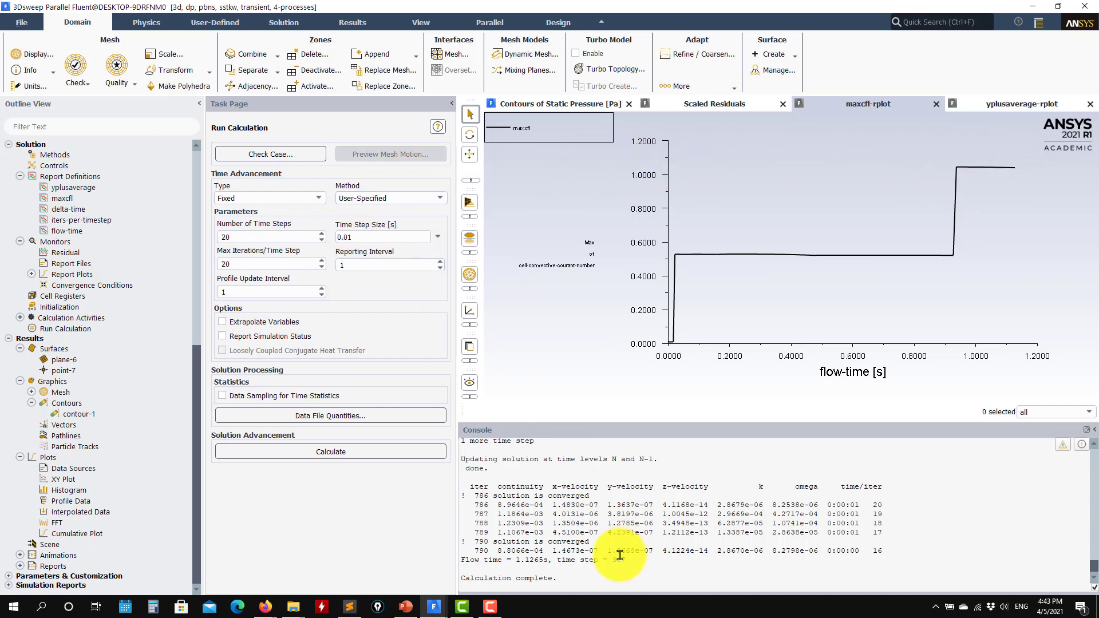
# Examine the console's residuals for each iteration of the last completed time step.
pyautogui.moveTo(908, 553); pyautogui.dragTo(467, 510)
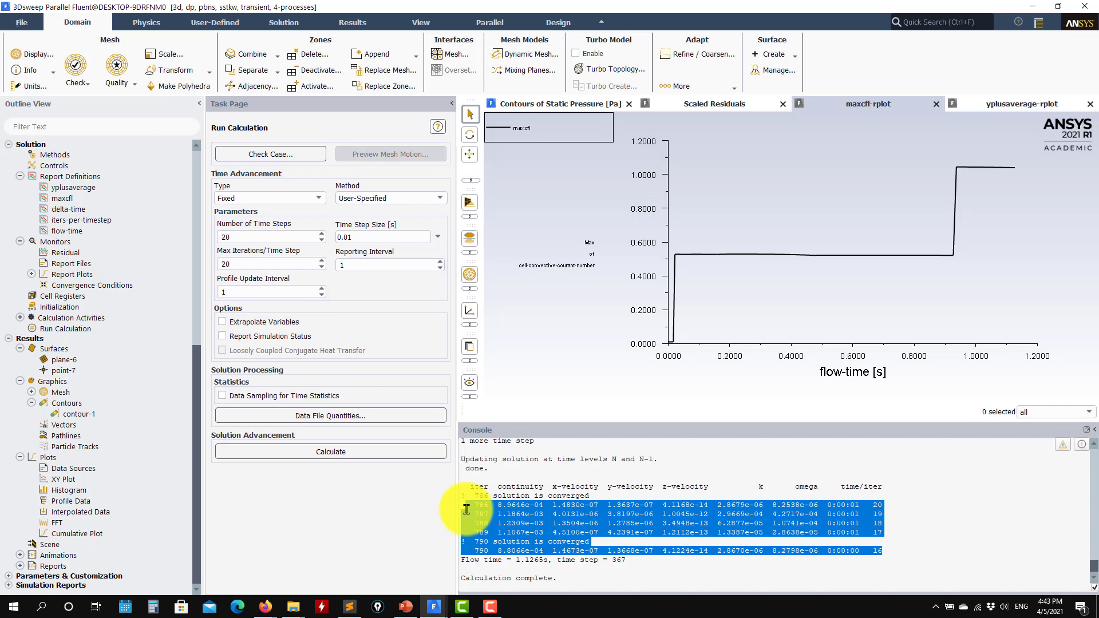
pyautogui.click(802, 557)
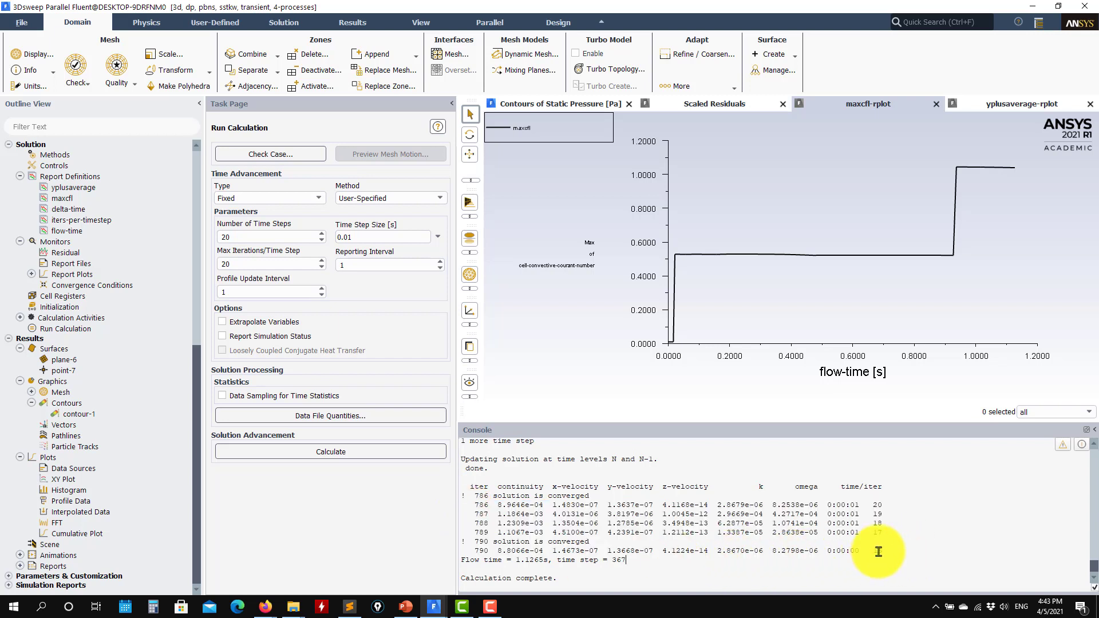
pyautogui.moveTo(903, 550); pyautogui.dragTo(502, 487)
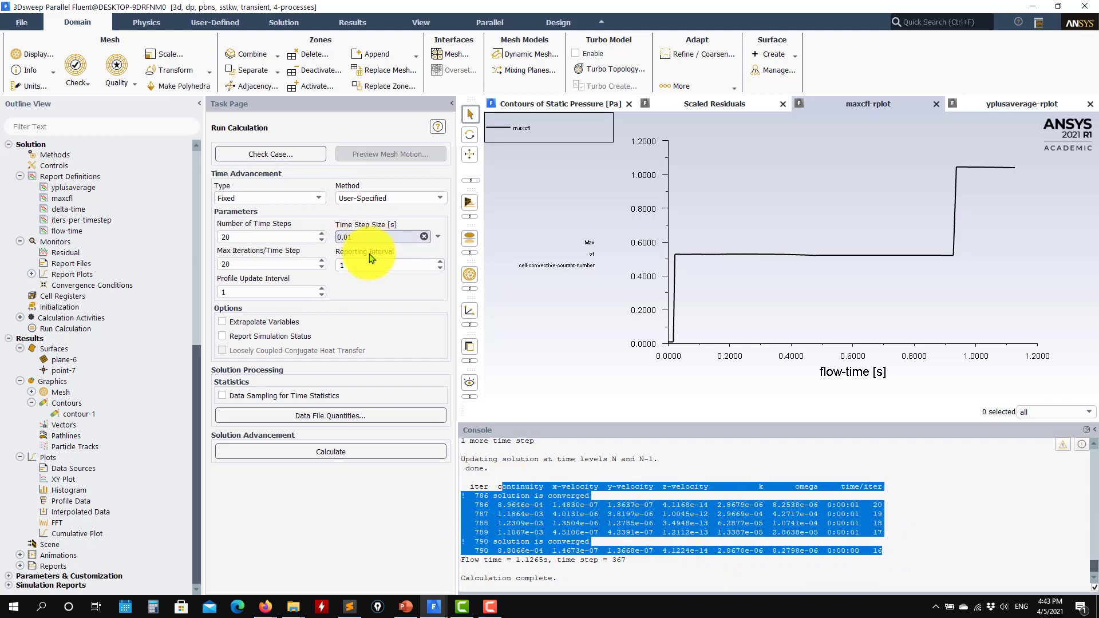
pyautogui.click(664, 514)
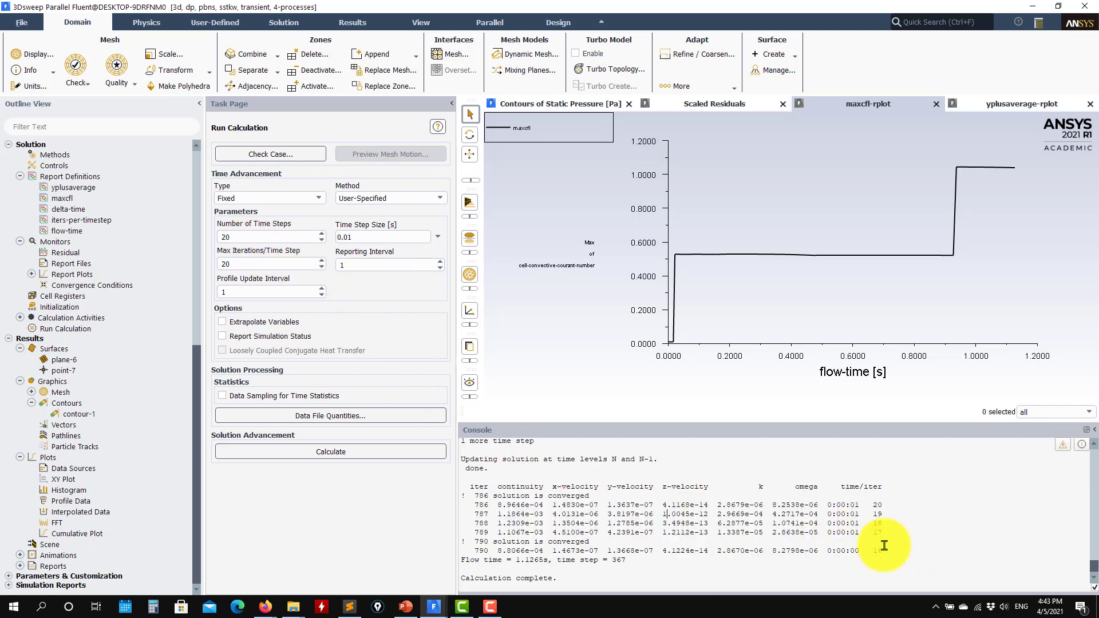
pyautogui.moveTo(890, 553); pyautogui.dragTo(421, 498)
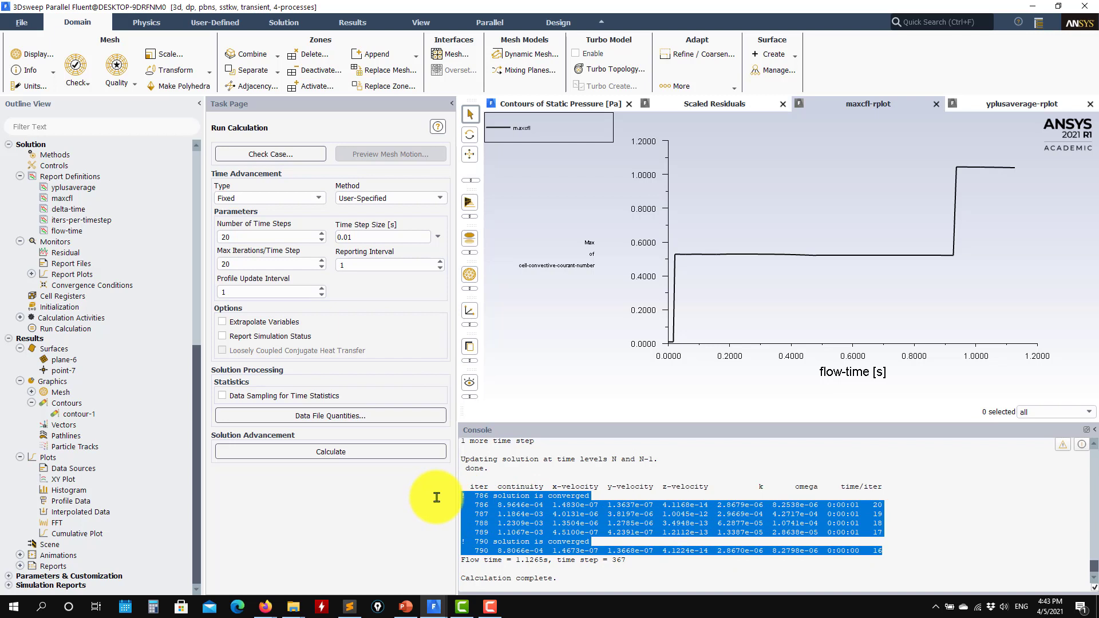
pyautogui.click(626, 527)
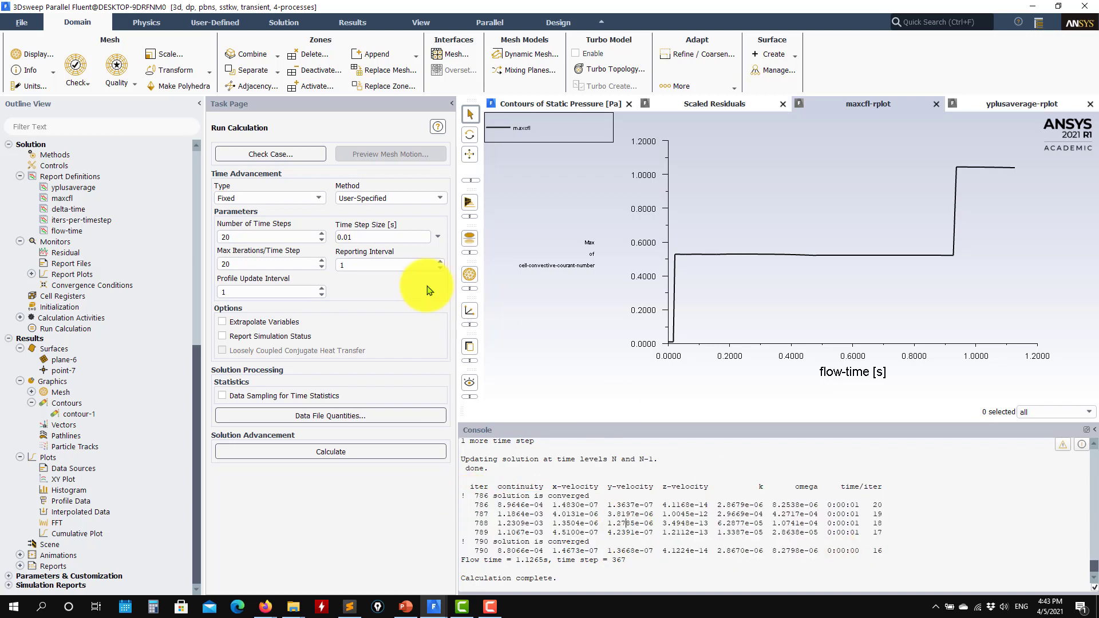
# Set the time step size to 0.05 s and run another 20 time steps to completion.
pyautogui.click(370, 237)
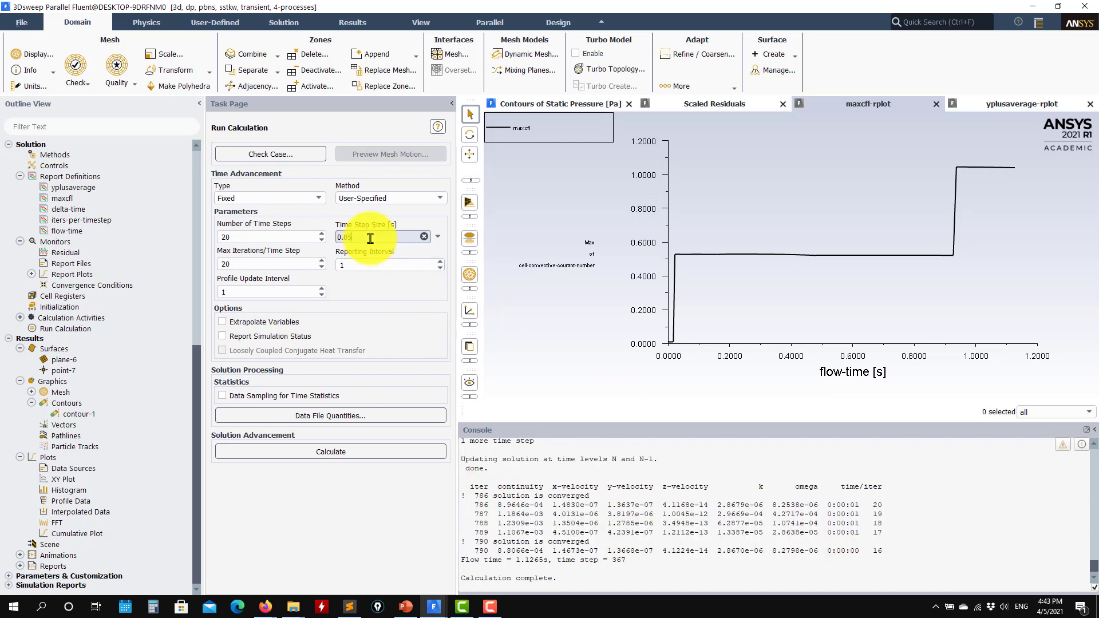
pyautogui.click(419, 452)
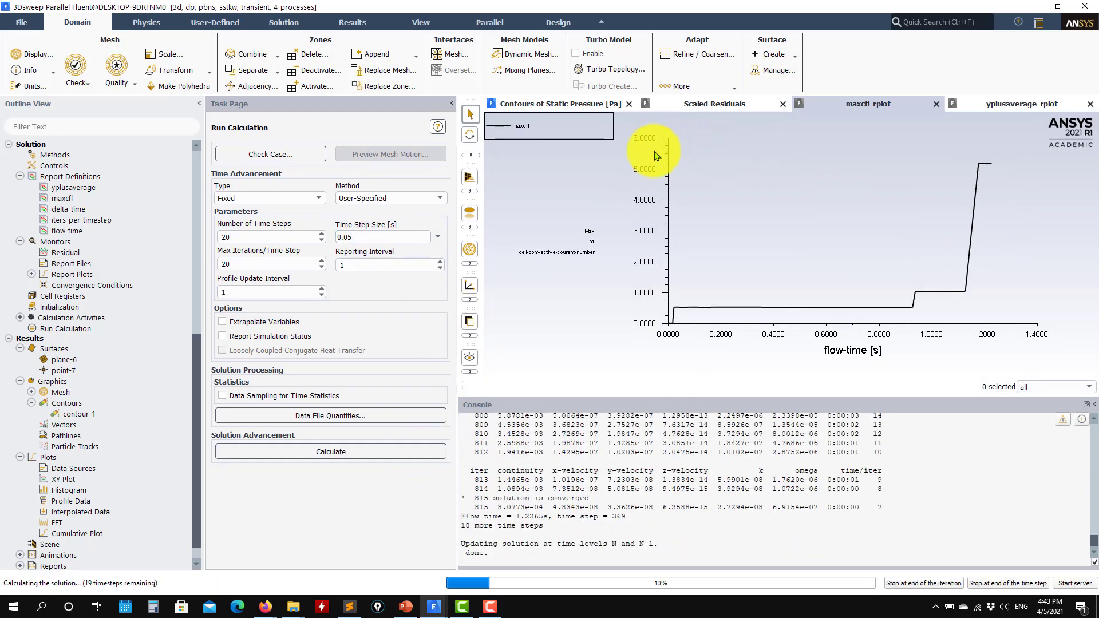
pyautogui.click(373, 237)
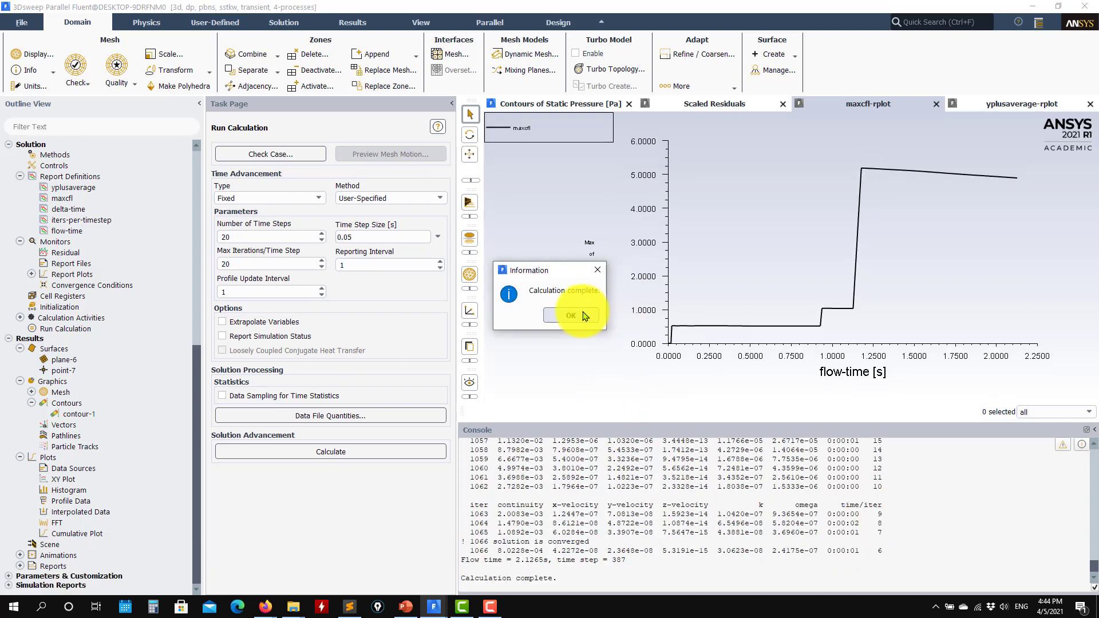
pyautogui.click(581, 316)
# Review the console's iterations per time step for the latest run and set the time step size to 0.01 s.
pyautogui.scroll(5, 827, 524)
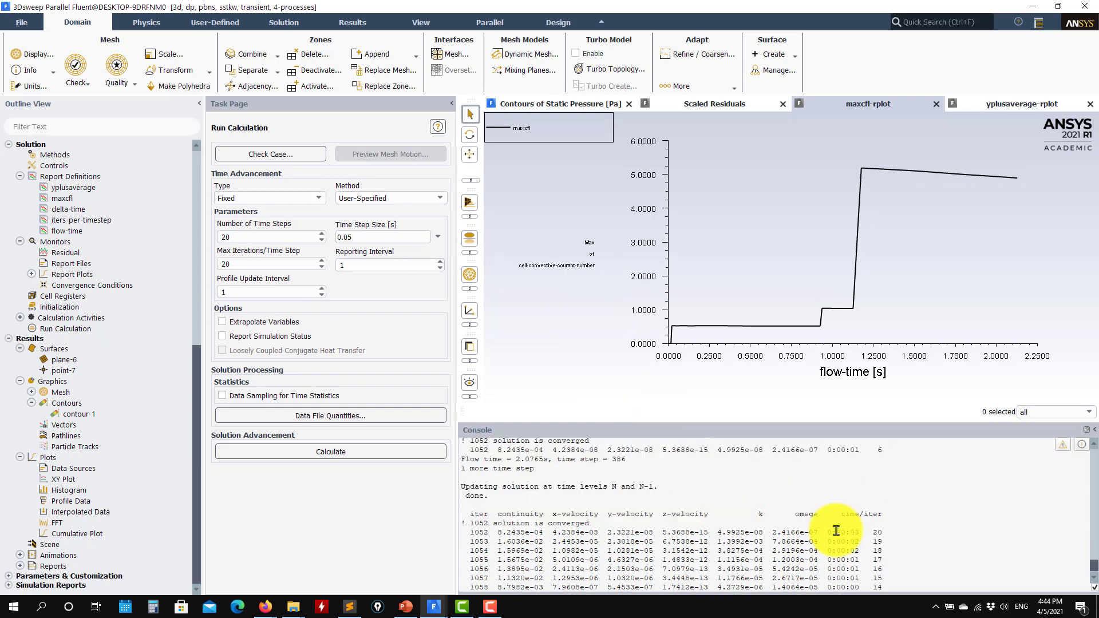
pyautogui.scroll(1, 864, 528)
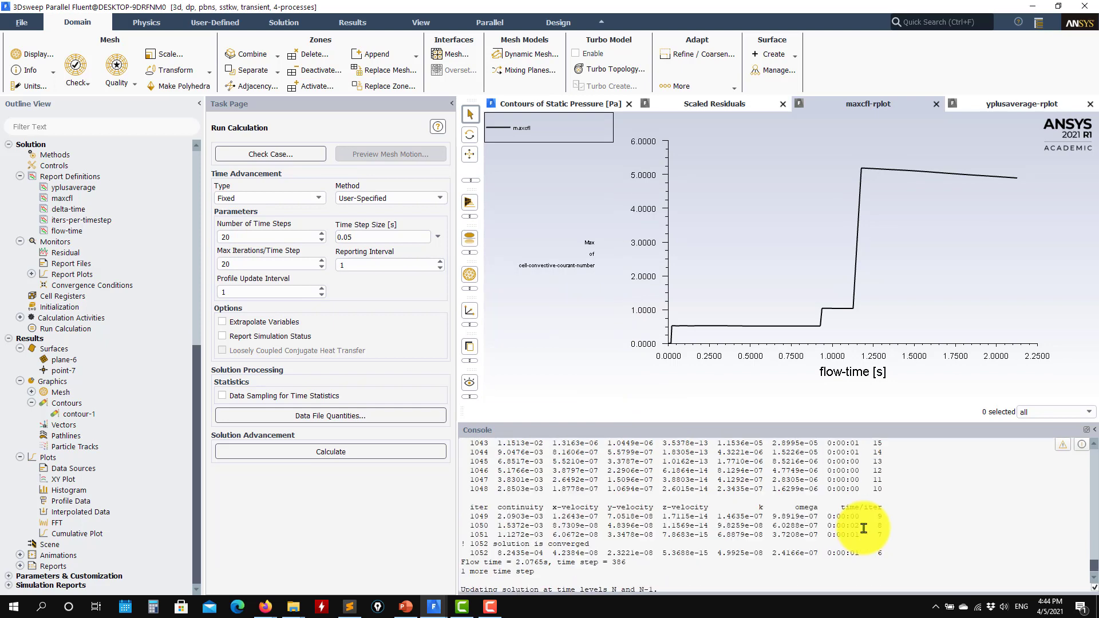
pyautogui.scroll(2, 877, 535)
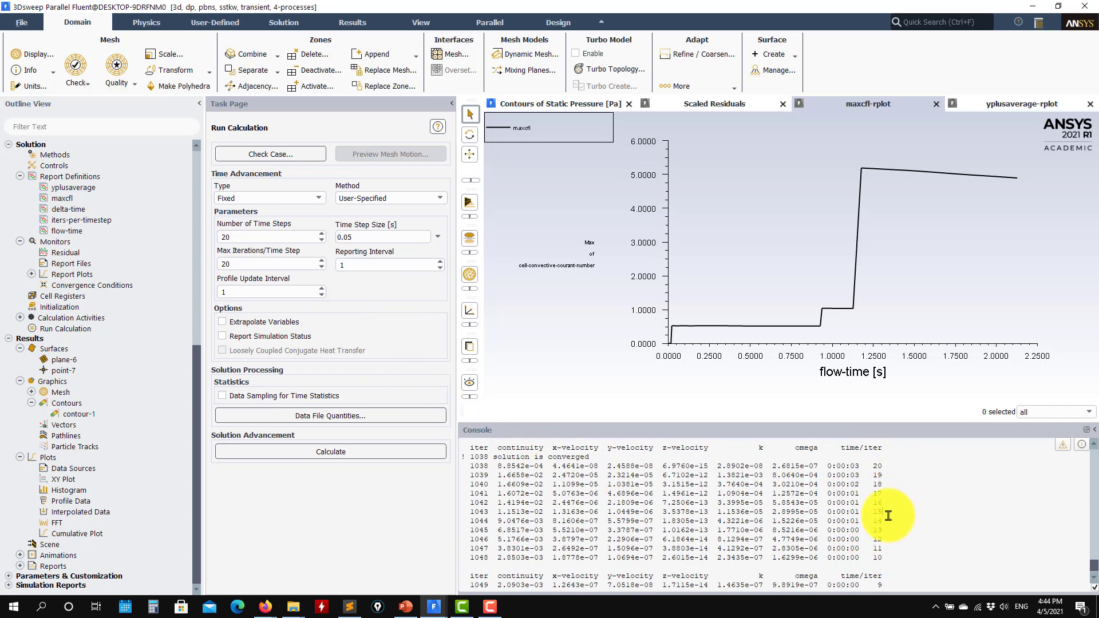
pyautogui.moveTo(884, 513); pyautogui.dragTo(463, 464)
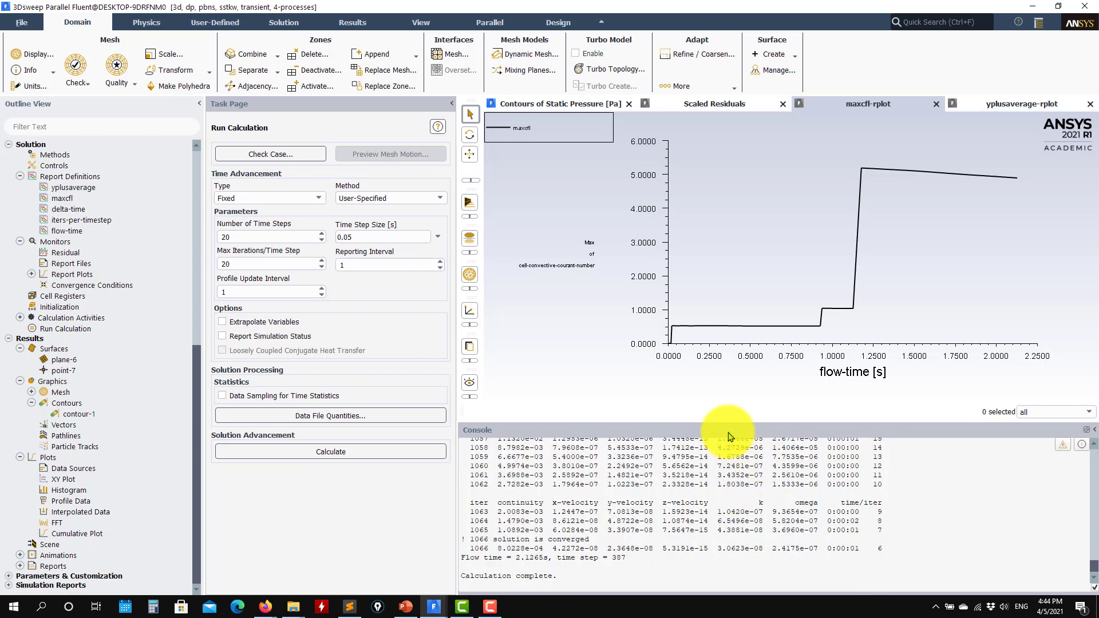
pyautogui.doubleClick(349, 237)
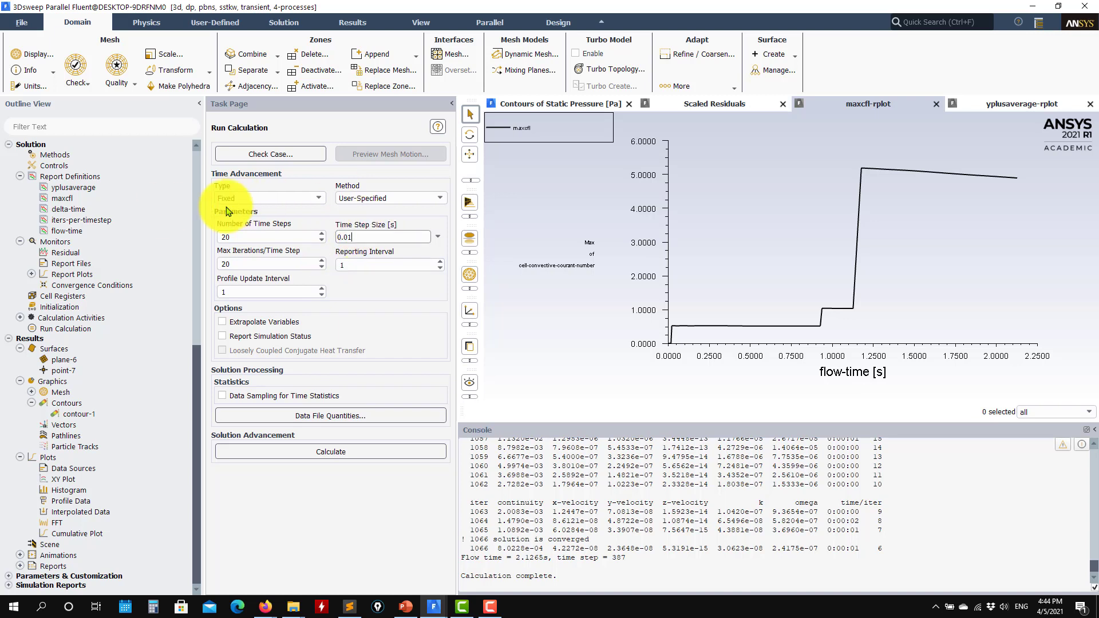
# Switch to PowerPoint, view slide 10 with the velocity and pressure contours and force plots, and return to Fluent.
pyautogui.click(405, 606)
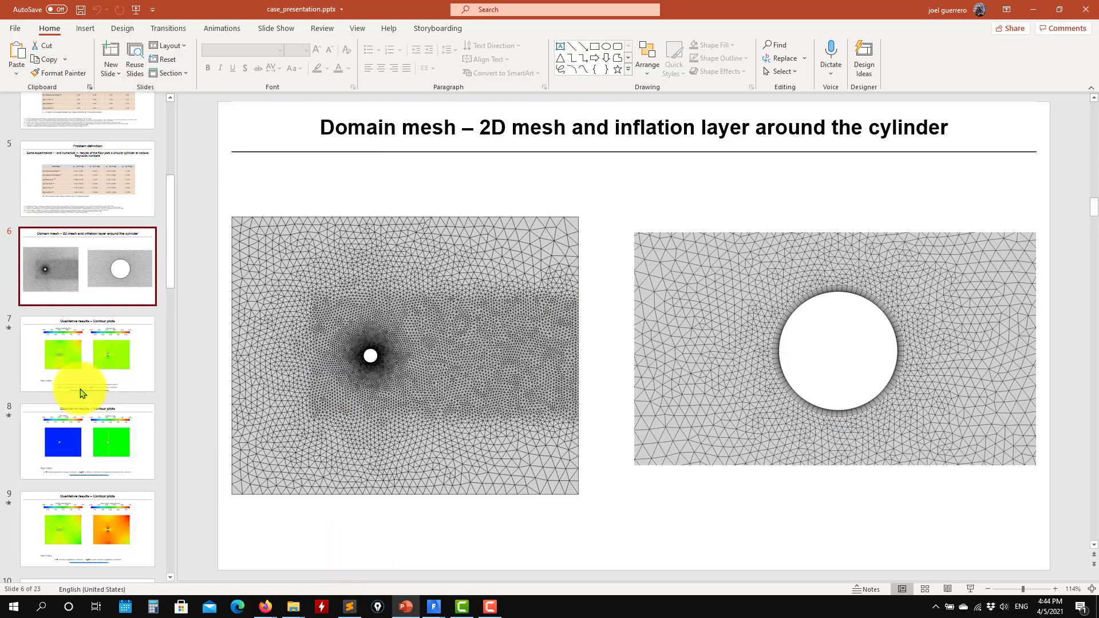
pyautogui.scroll(-5, 82, 393)
pyautogui.click(115, 442)
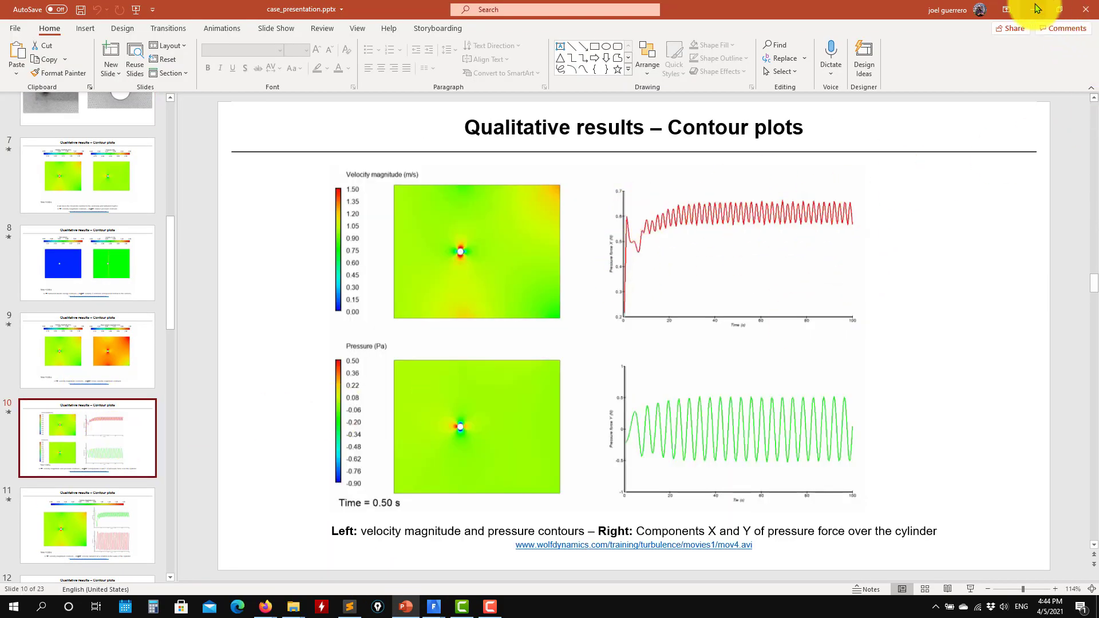
pyautogui.click(1037, 9)
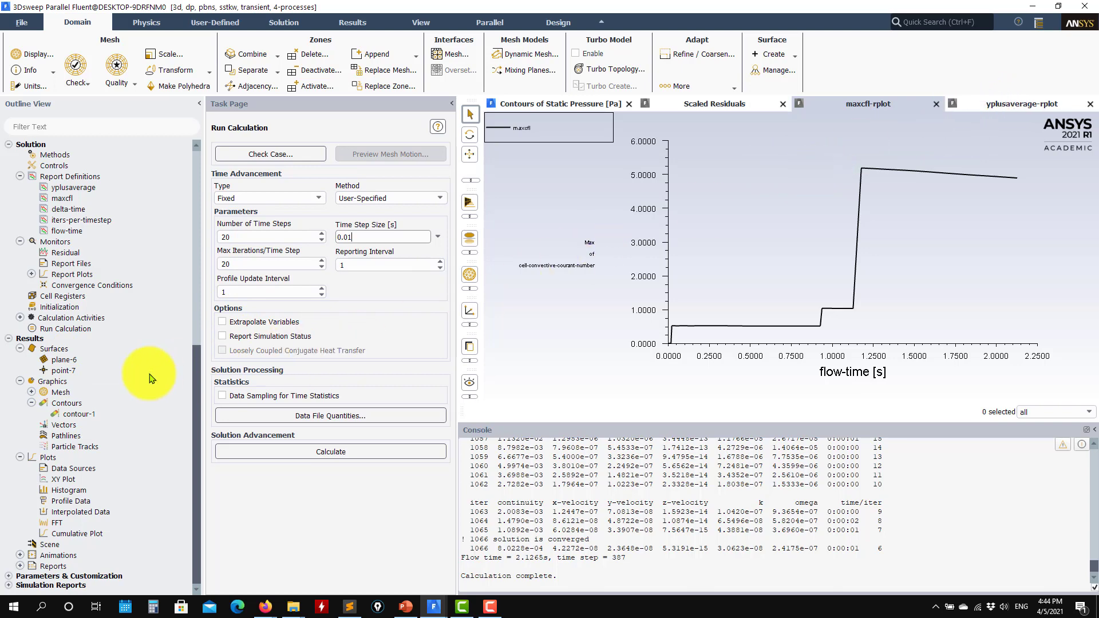
# Expand Calculation Activities in the outline to view its autosave and solution animation entries.
pyautogui.scroll(2, 64, 356)
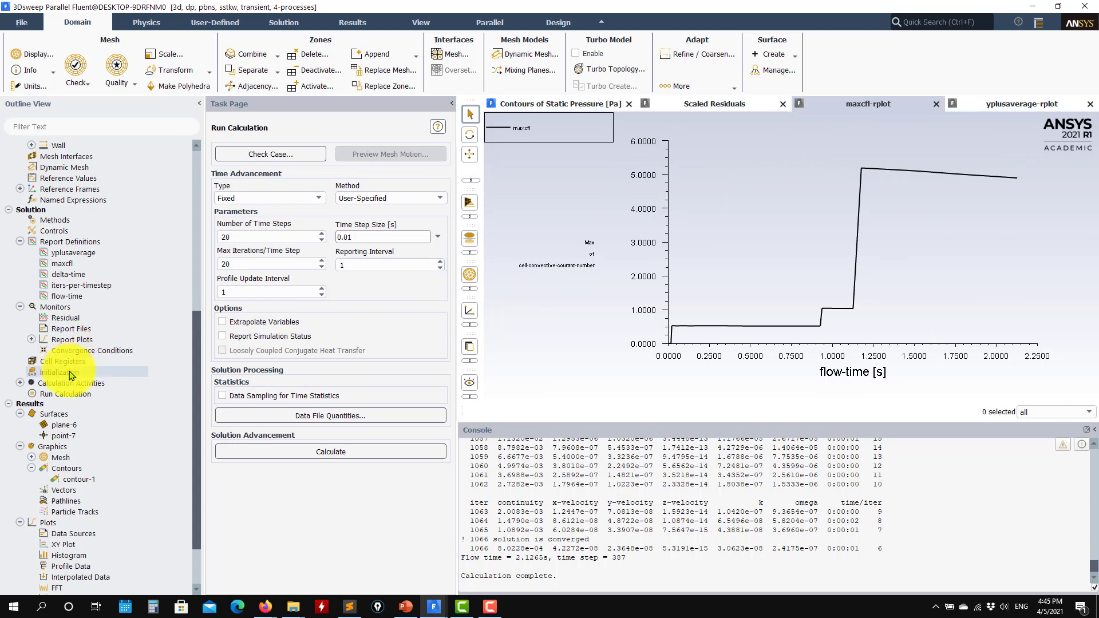
pyautogui.scroll(-2, 70, 375)
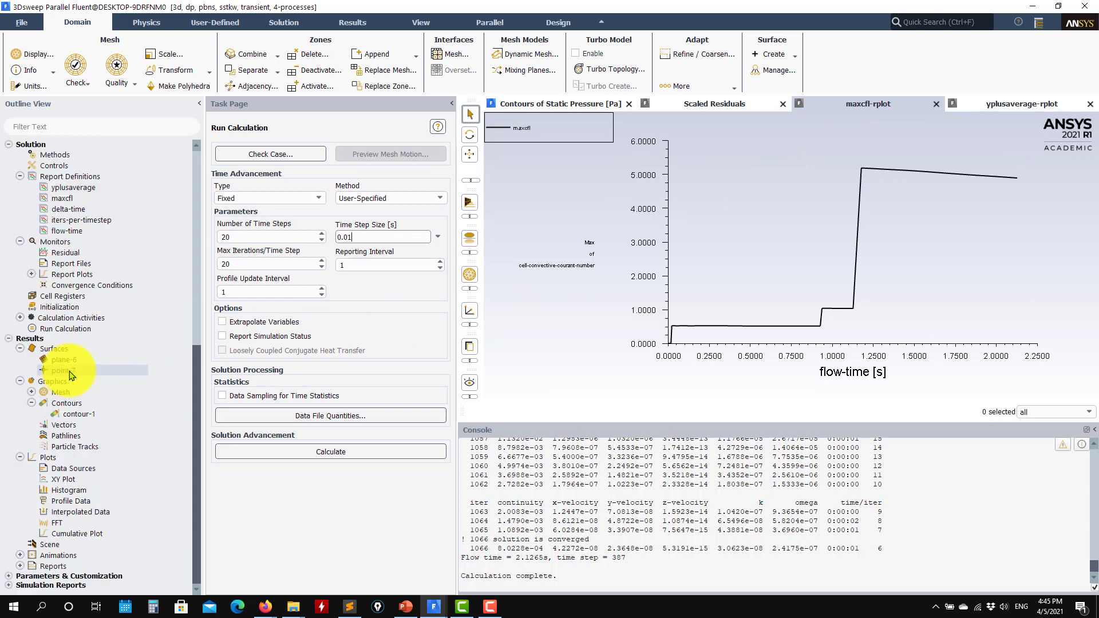
pyautogui.click(20, 318)
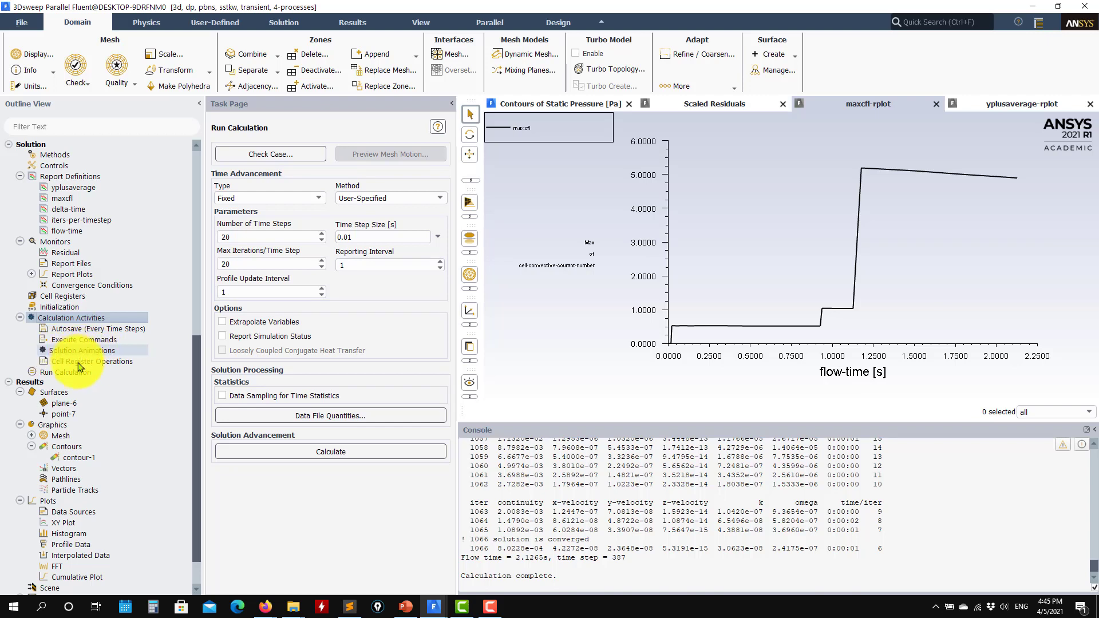
# Redisplay contour-1 of static pressure on plane-6 and orient the view face-on to the plane.
pyautogui.click(77, 457)
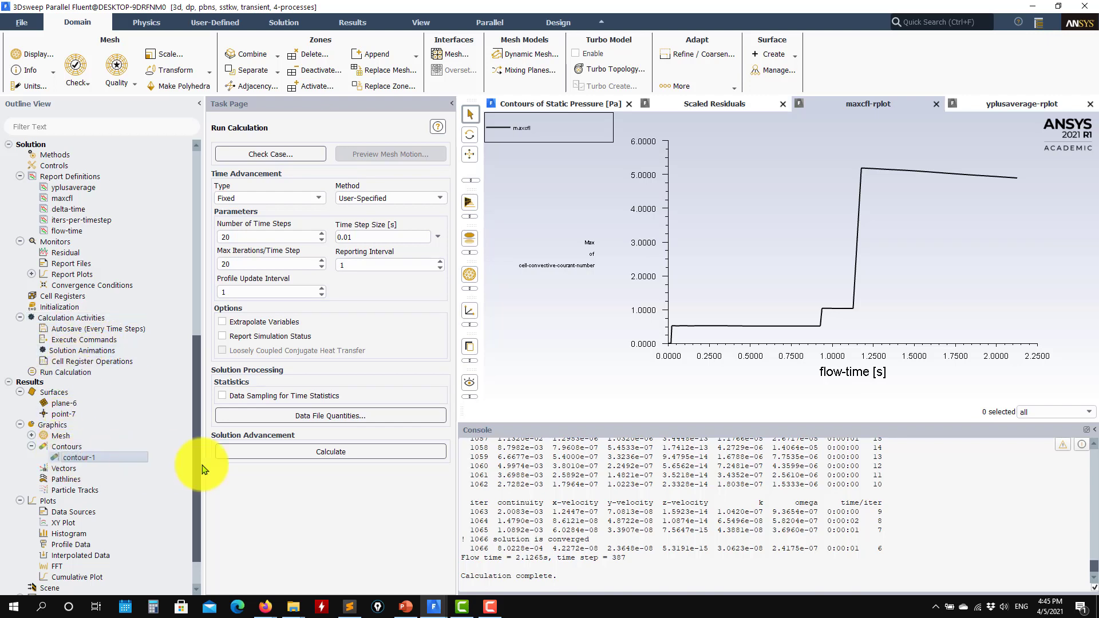
pyautogui.click(295, 545)
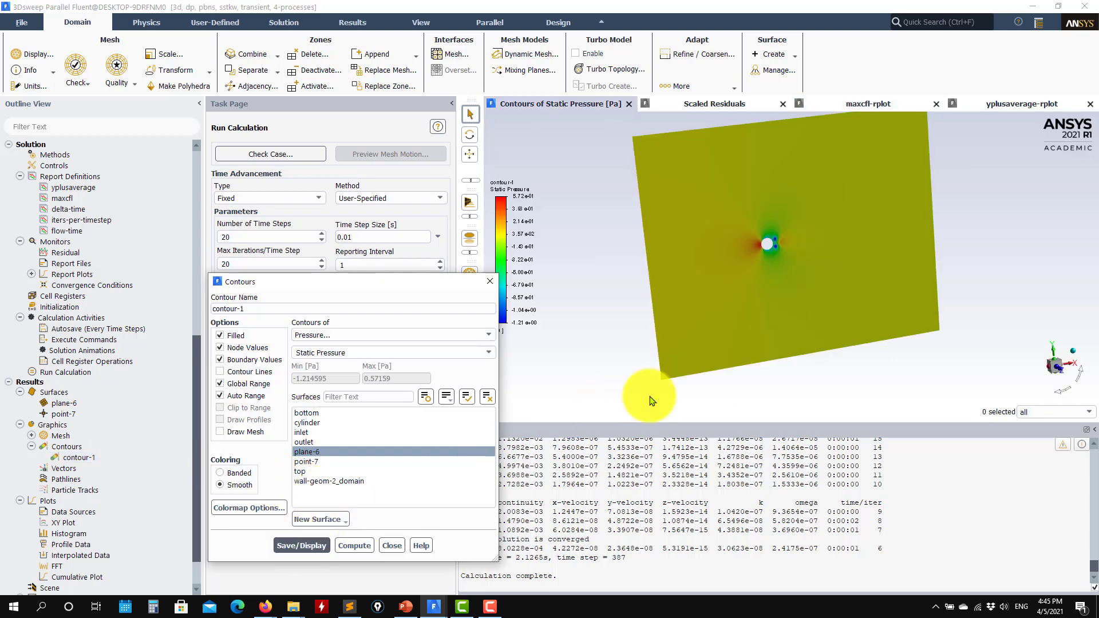
pyautogui.click(1061, 370)
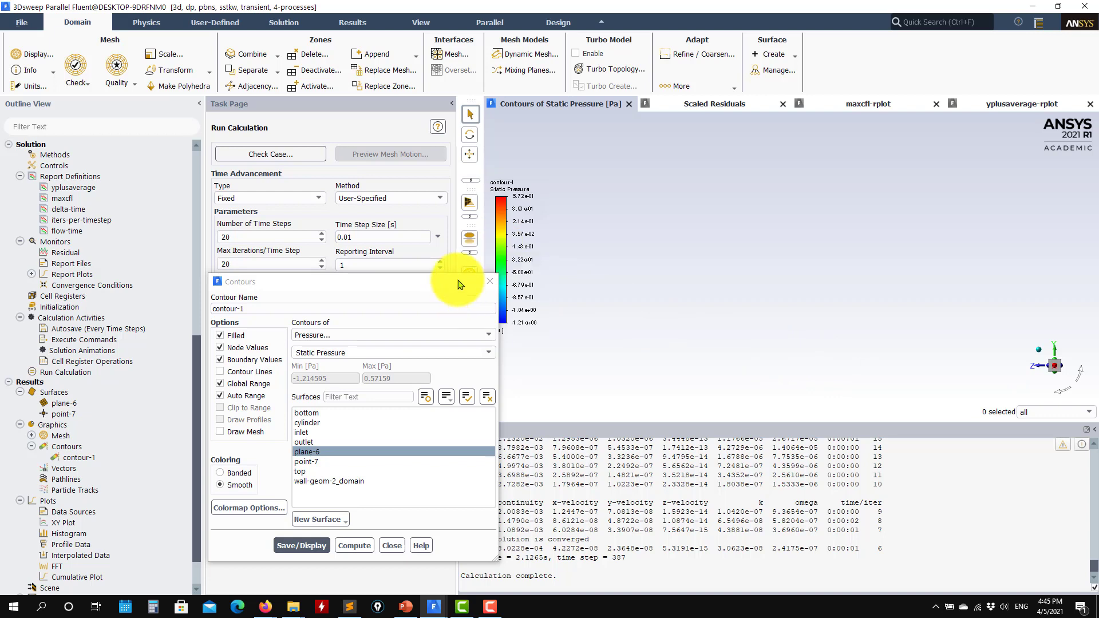
pyautogui.moveTo(454, 282); pyautogui.dragTo(368, 274)
pyautogui.moveTo(837, 328); pyautogui.dragTo(1069, 342, button='middle')
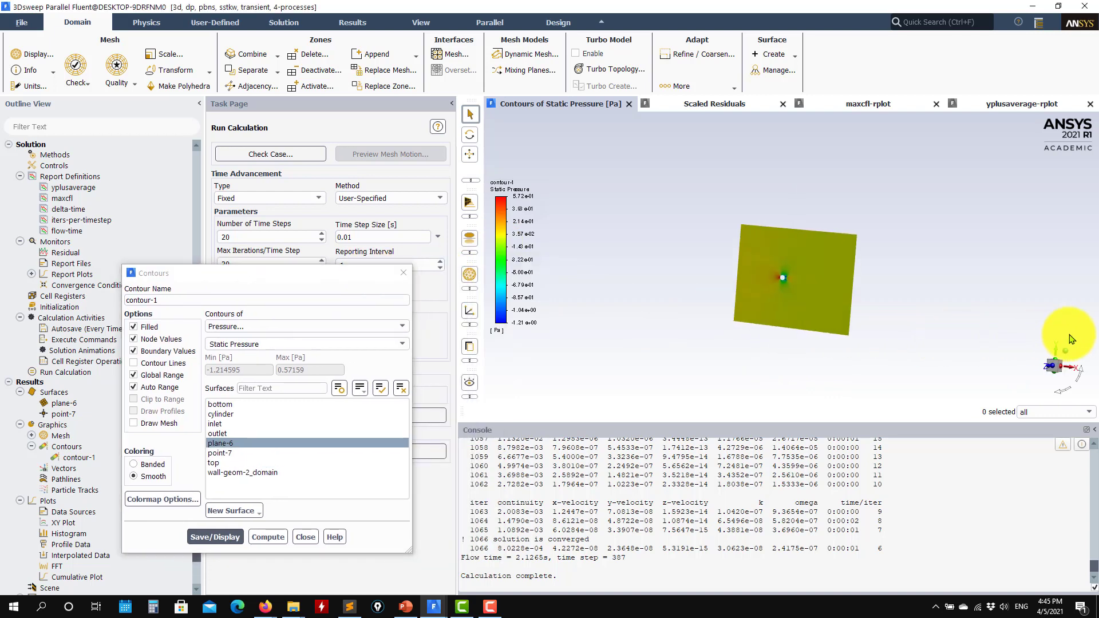
pyautogui.moveTo(968, 344); pyautogui.dragTo(1068, 379, button='middle')
pyautogui.click(1059, 372)
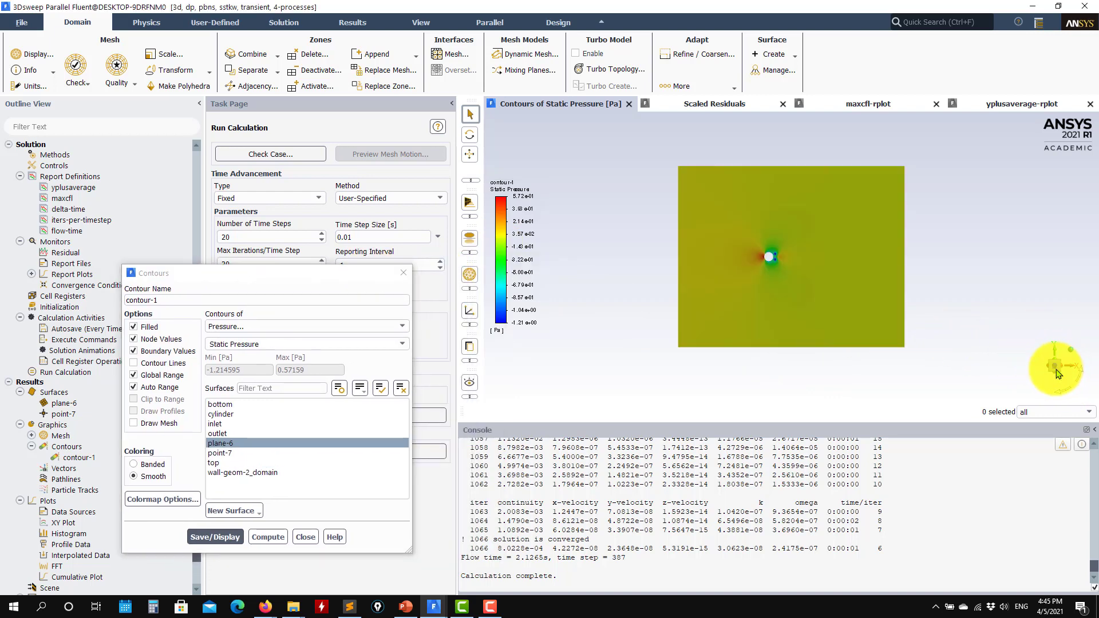
# Enlarge the static pressure contour of plane-6 in the graphics view and close the contour-1 definition.
pyautogui.scroll(3, 724, 280)
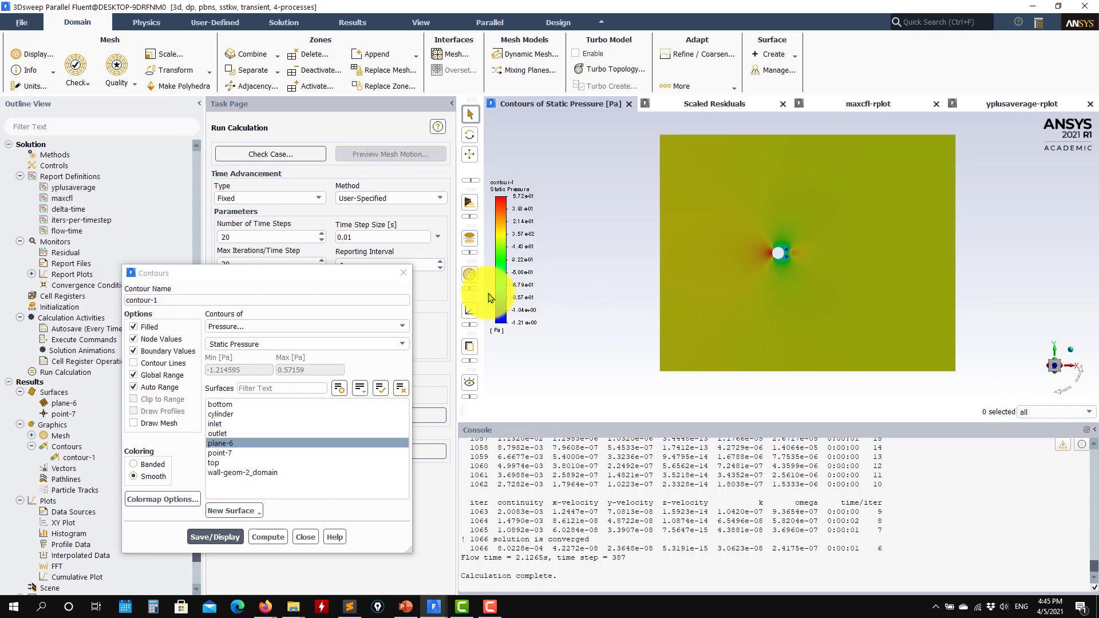
pyautogui.click(470, 218)
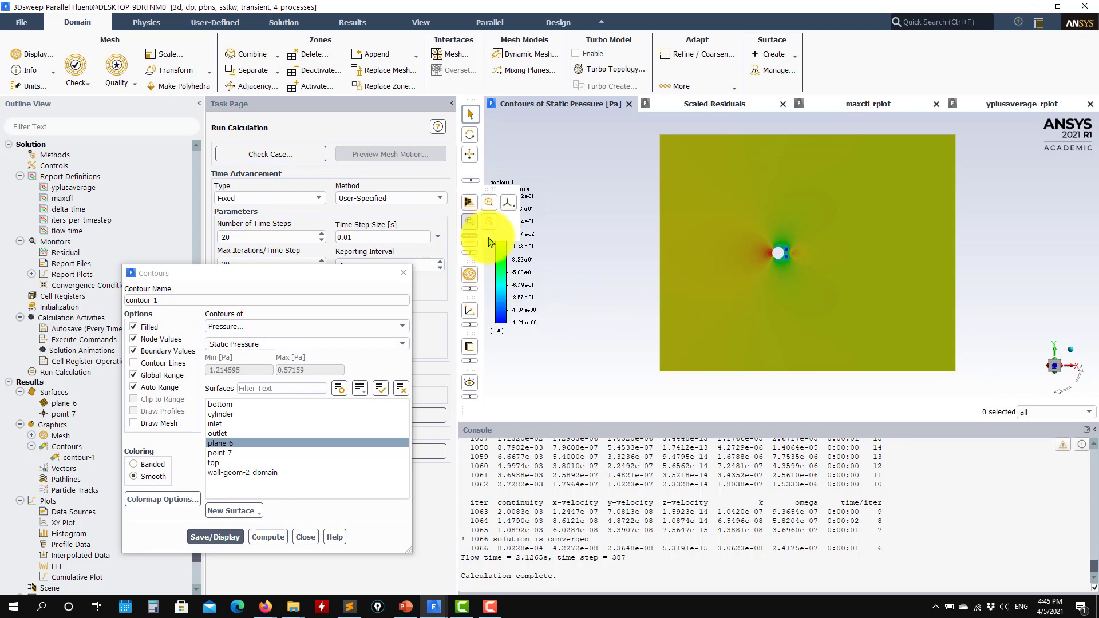
pyautogui.click(470, 217)
pyautogui.click(491, 231)
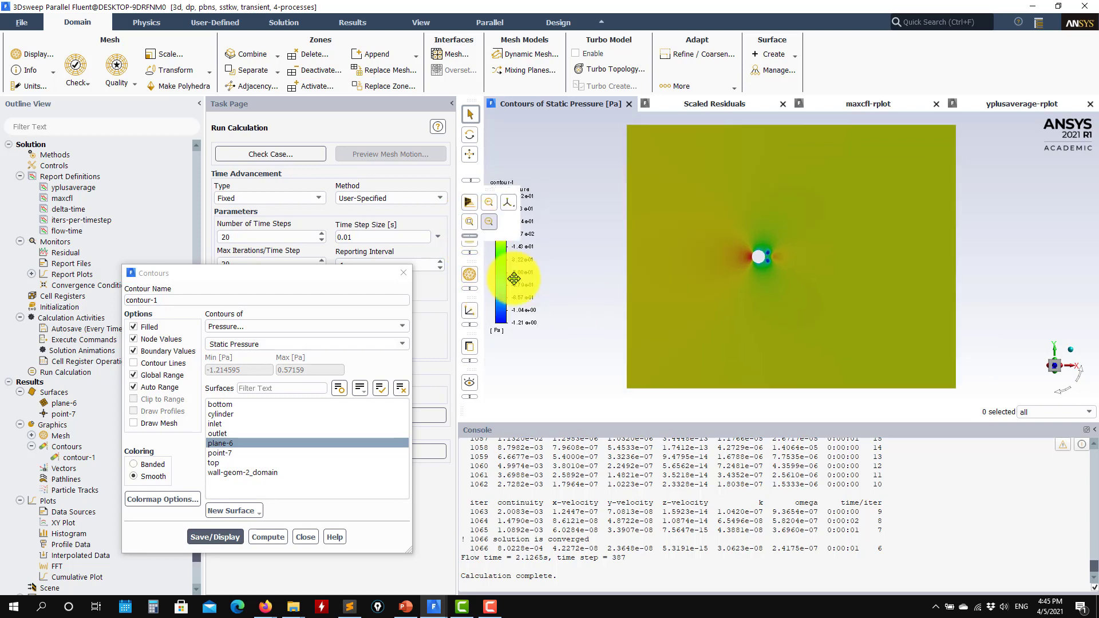
pyautogui.click(299, 538)
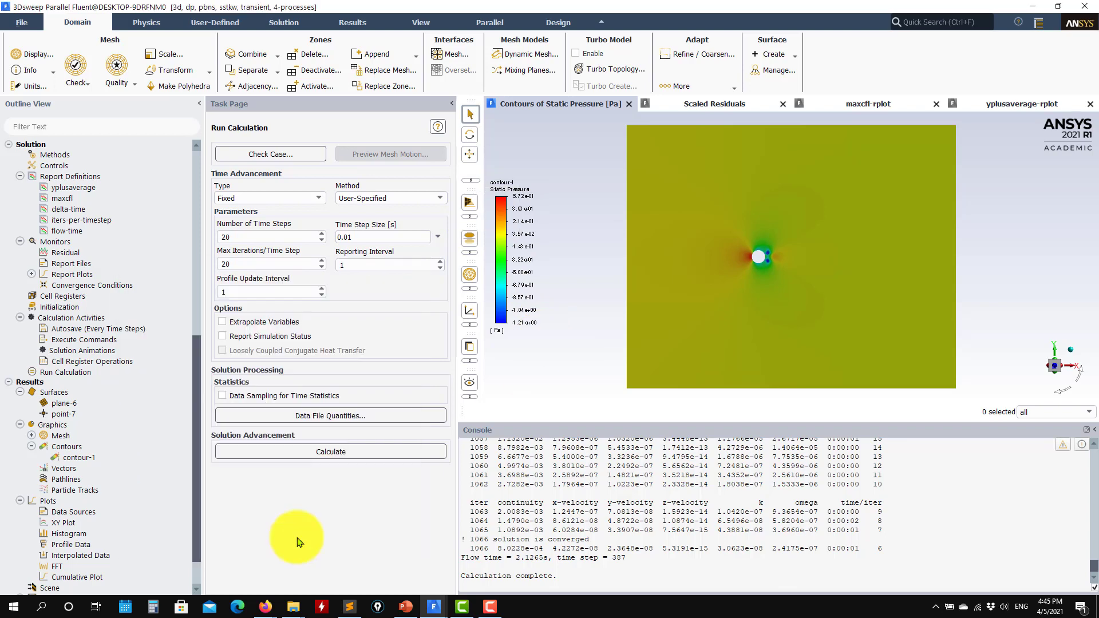
# Create contour-2 of velocity magnitude on plane-6, save and display it, and close its definition.
pyautogui.rightClick(69, 445)
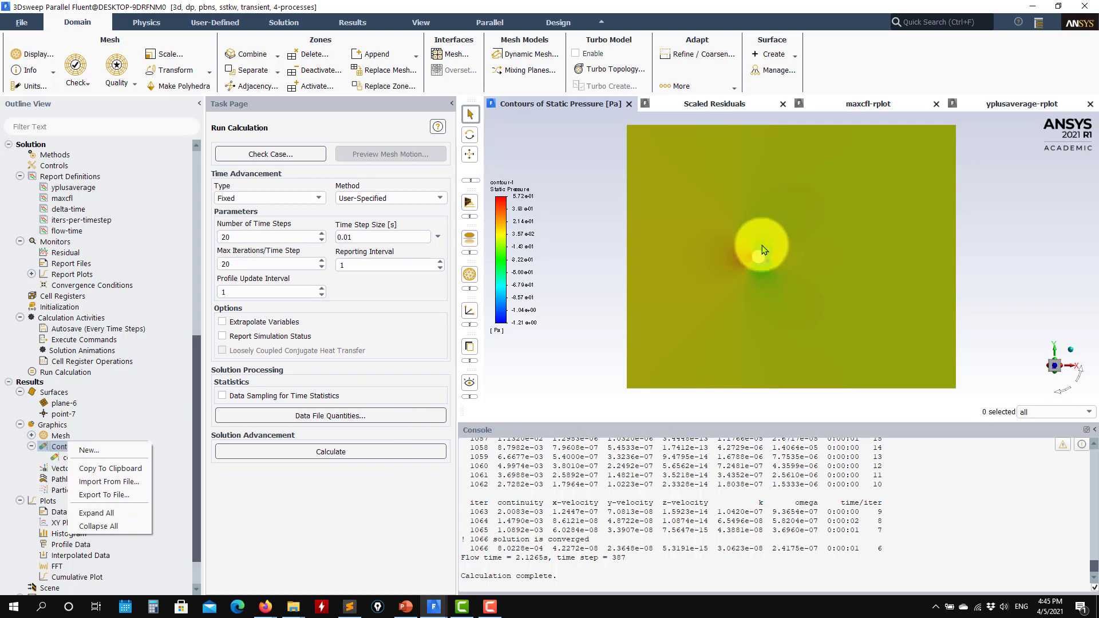
pyautogui.click(91, 450)
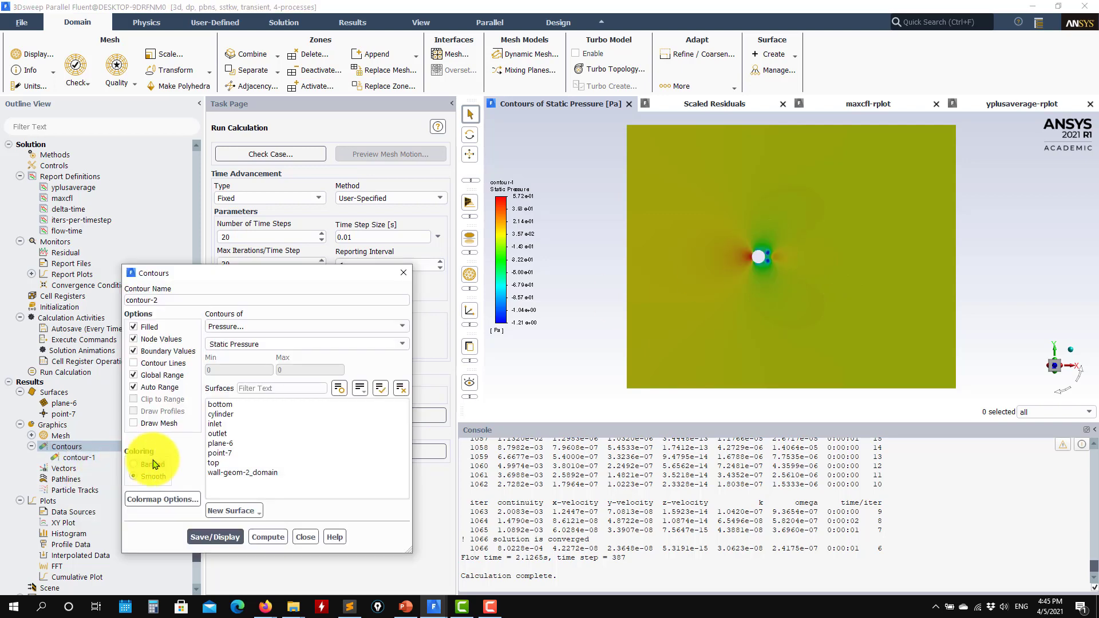
pyautogui.click(223, 443)
pyautogui.click(404, 328)
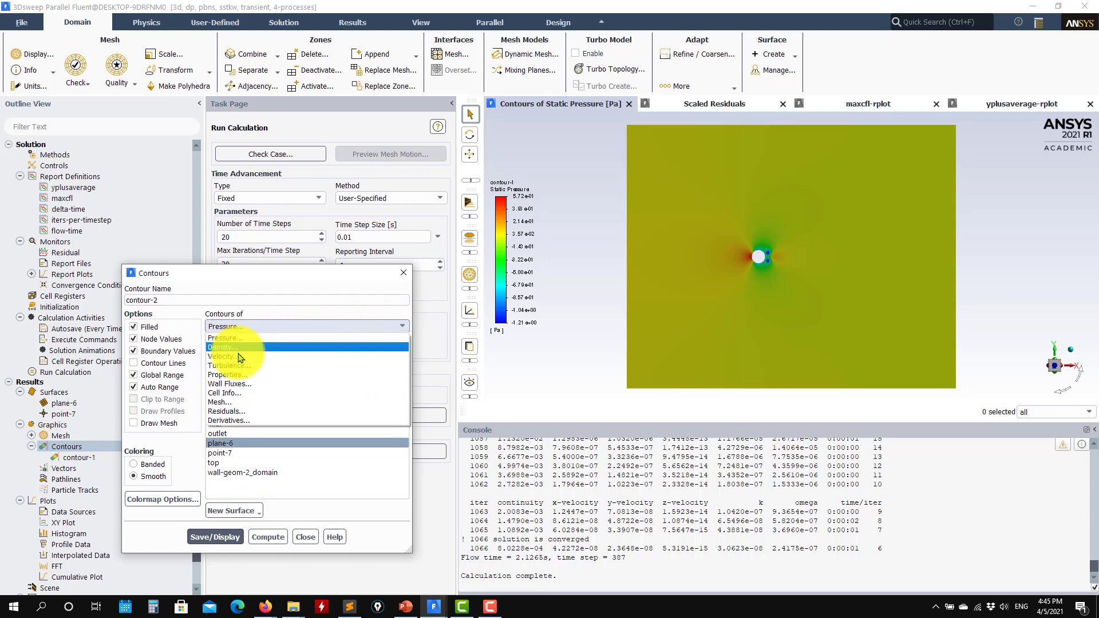
pyautogui.click(274, 346)
pyautogui.click(226, 541)
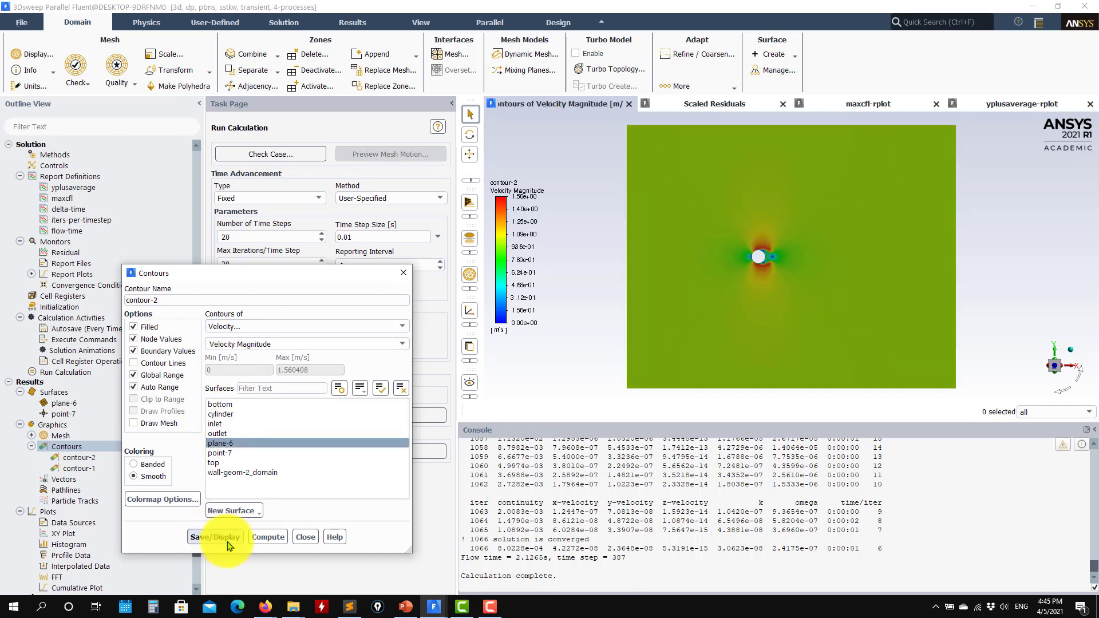
pyautogui.click(305, 537)
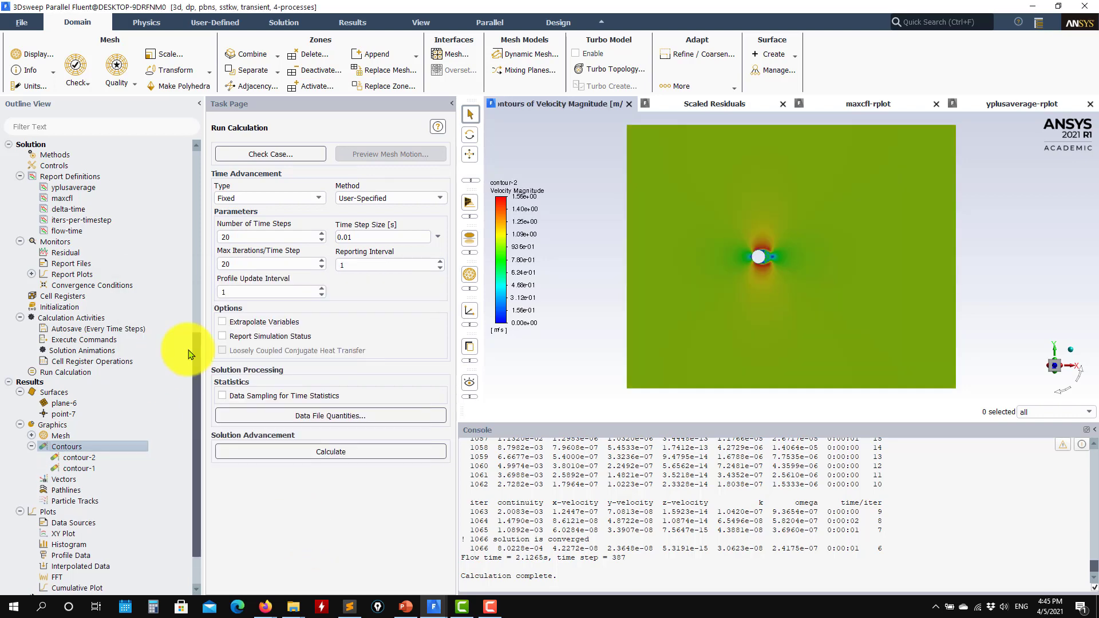
# Start a new solution animation, animation-1, of contour-1 with JPEG Image as its storage type.
pyautogui.click(80, 351)
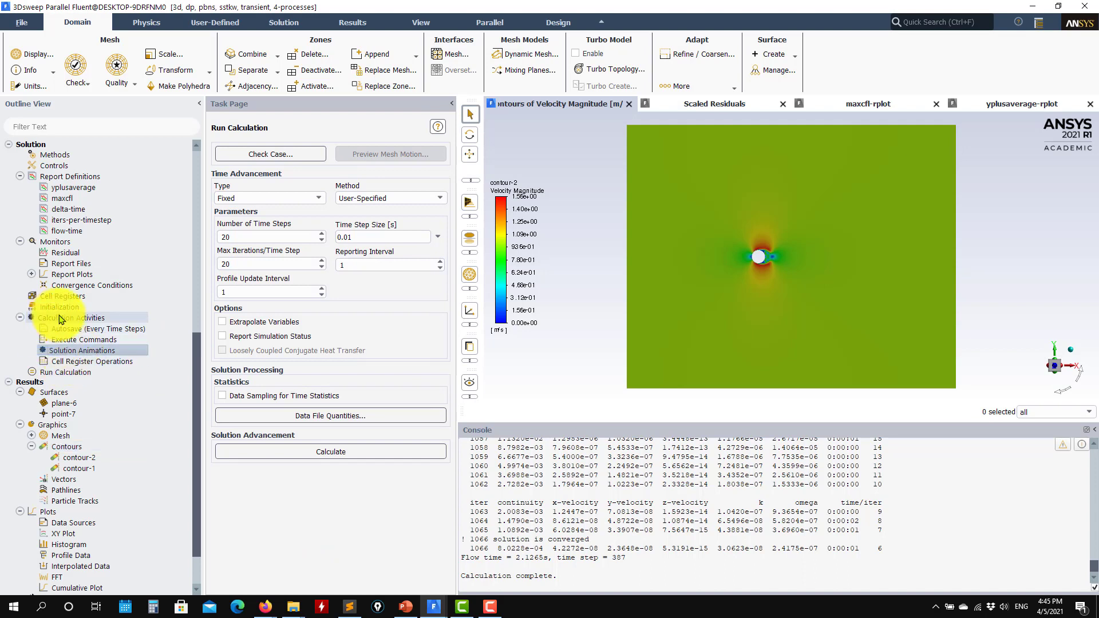
pyautogui.rightClick(66, 355)
pyautogui.click(86, 366)
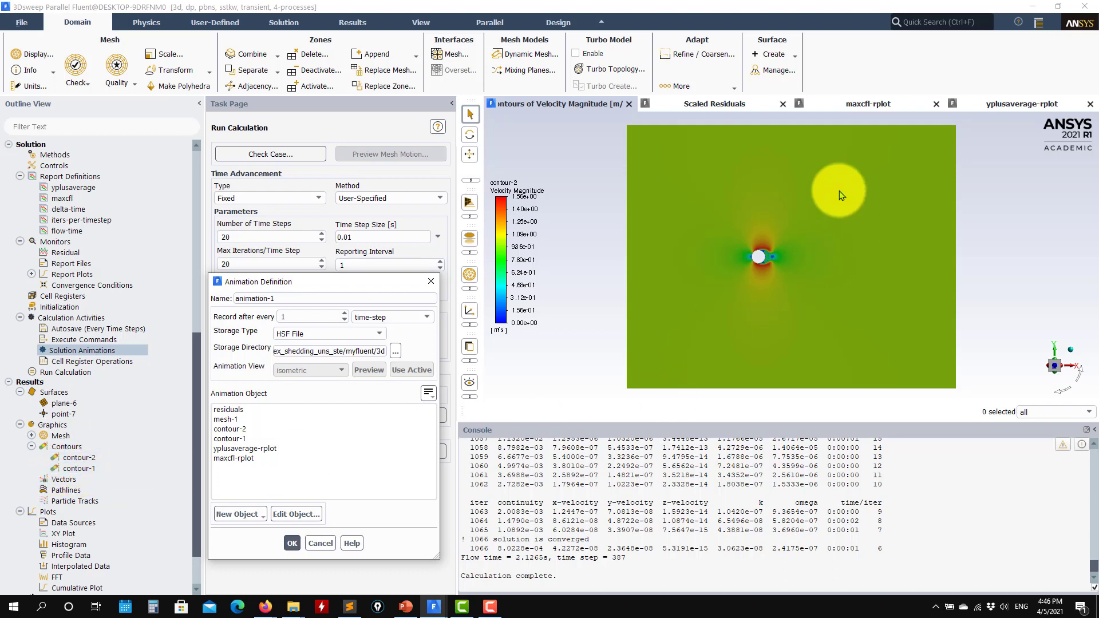
pyautogui.click(241, 439)
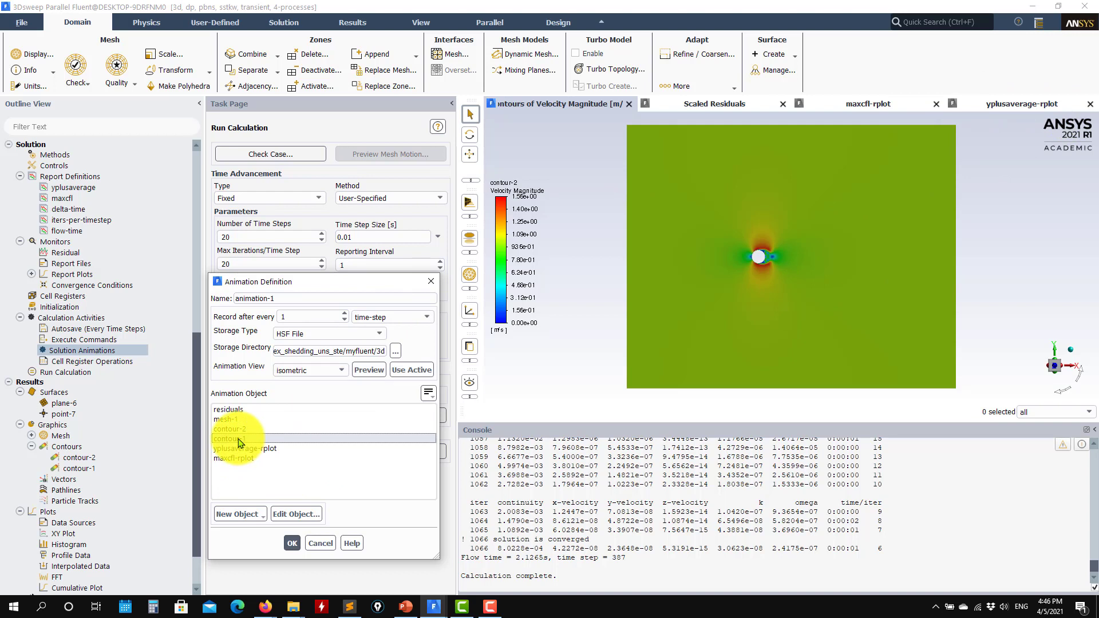
pyautogui.click(377, 336)
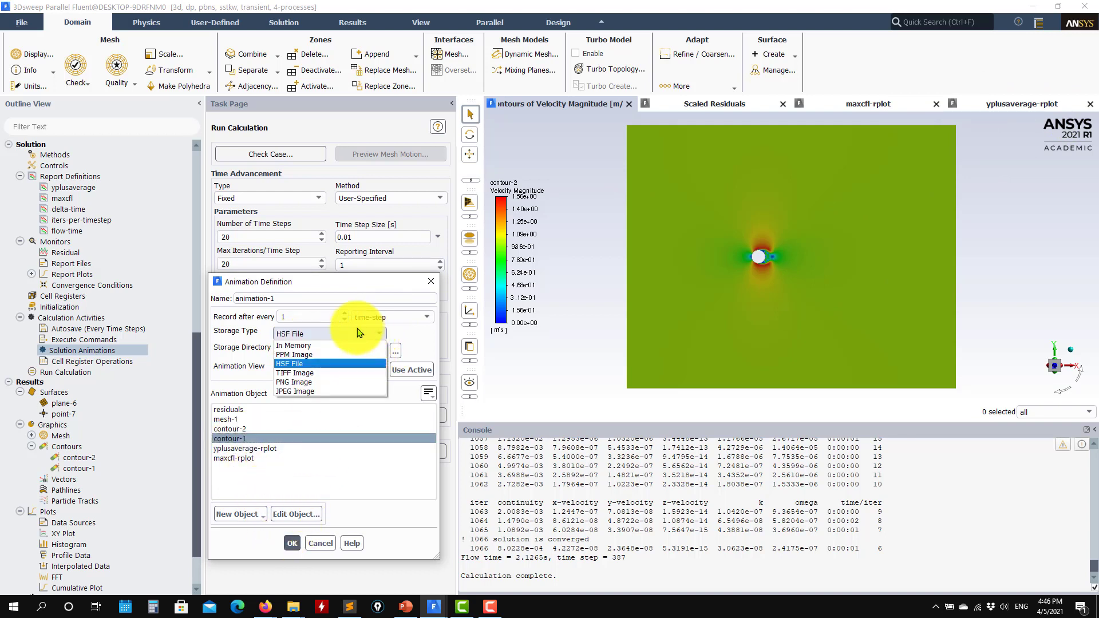
pyautogui.click(292, 393)
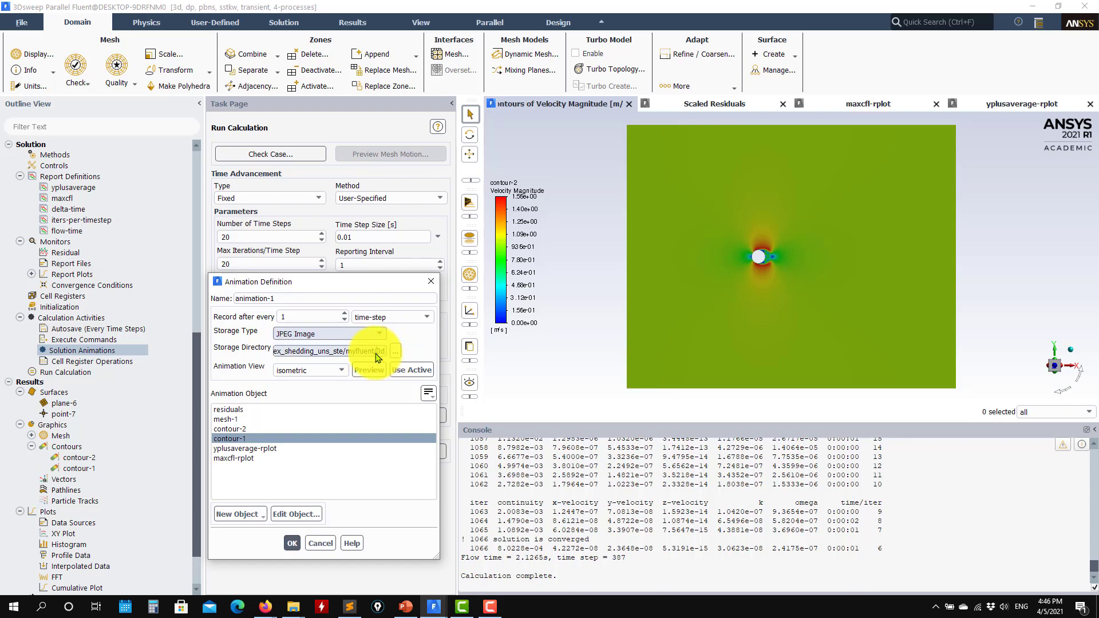
# Set the animation's storage directory to ./, use the active view as its animation view, and create it.
pyautogui.click(396, 351)
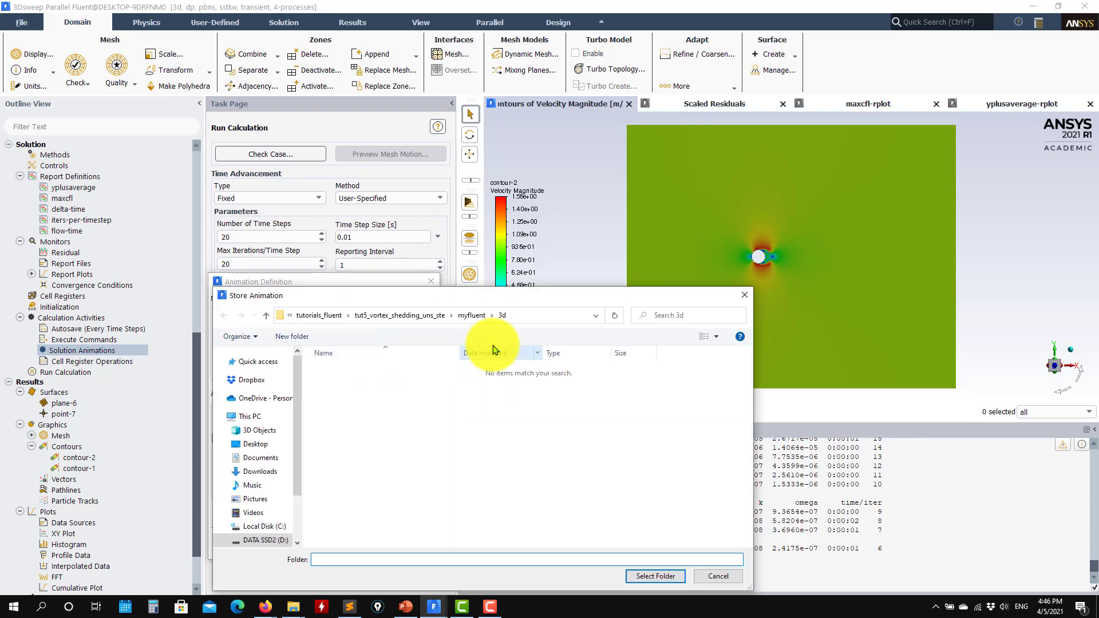
pyautogui.click(718, 576)
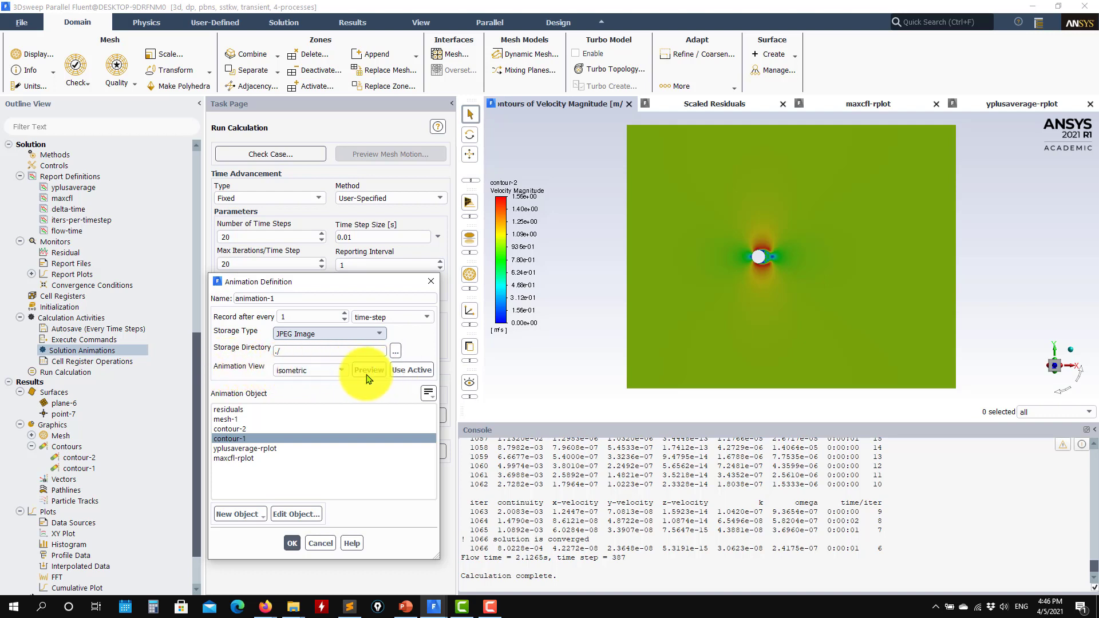
pyautogui.click(417, 371)
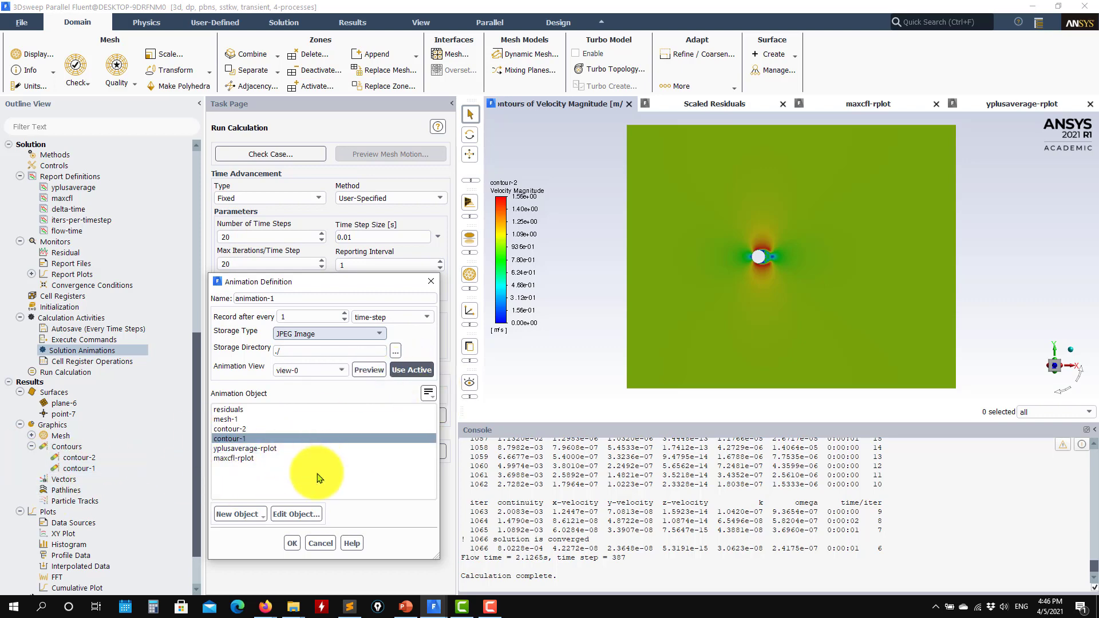
pyautogui.click(292, 544)
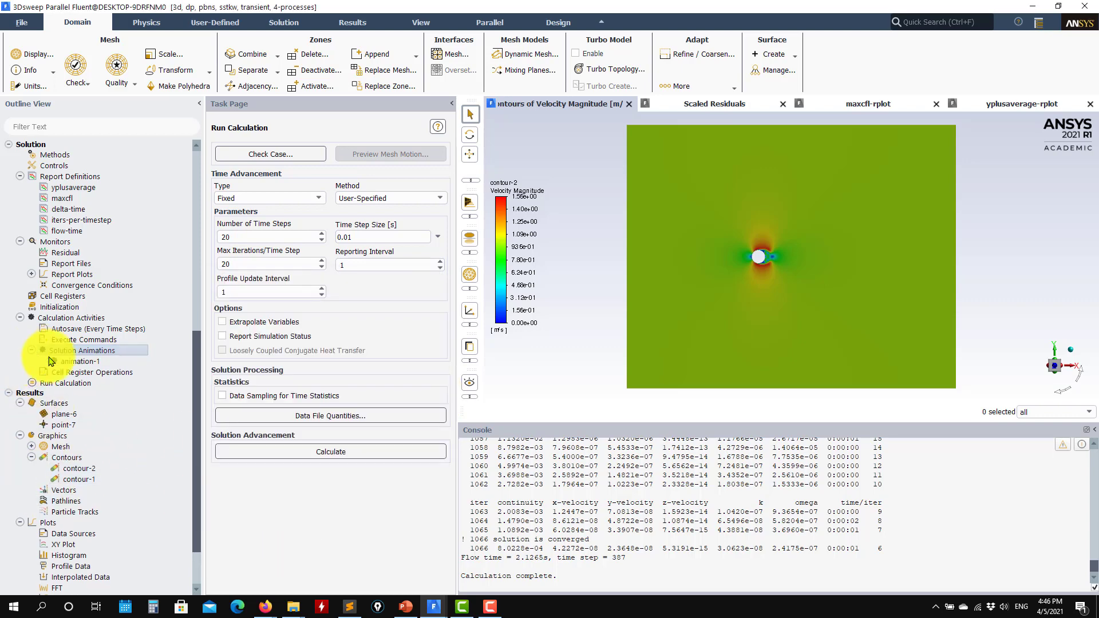
# Create solution animation animation-2 of contour-2, with storage directory ./ and the active view as its animation view.
pyautogui.click(89, 358)
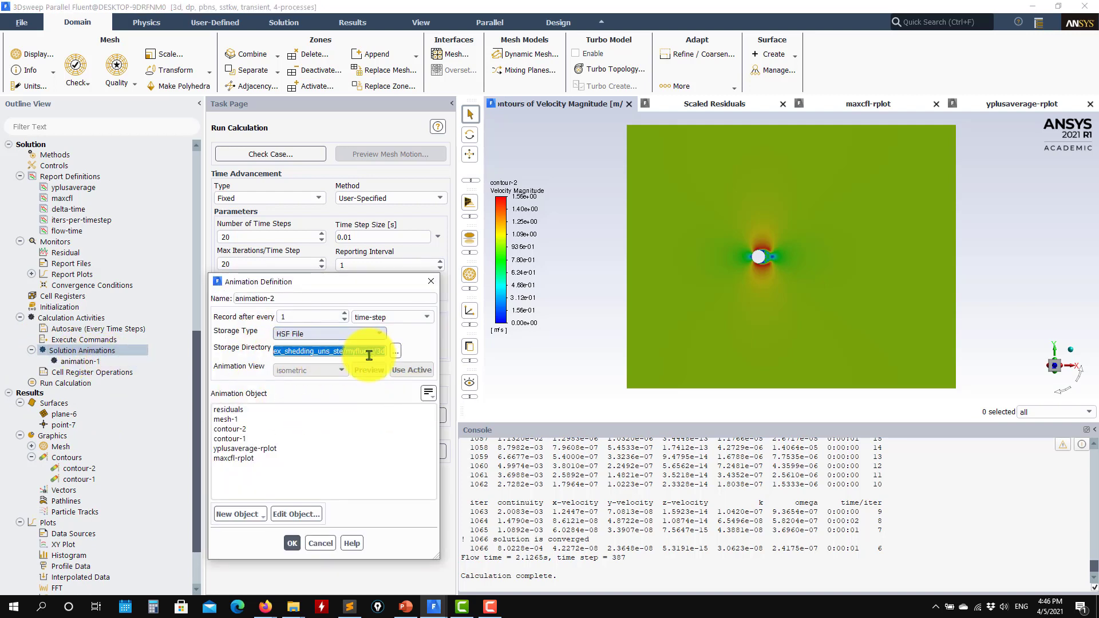
pyautogui.click(249, 429)
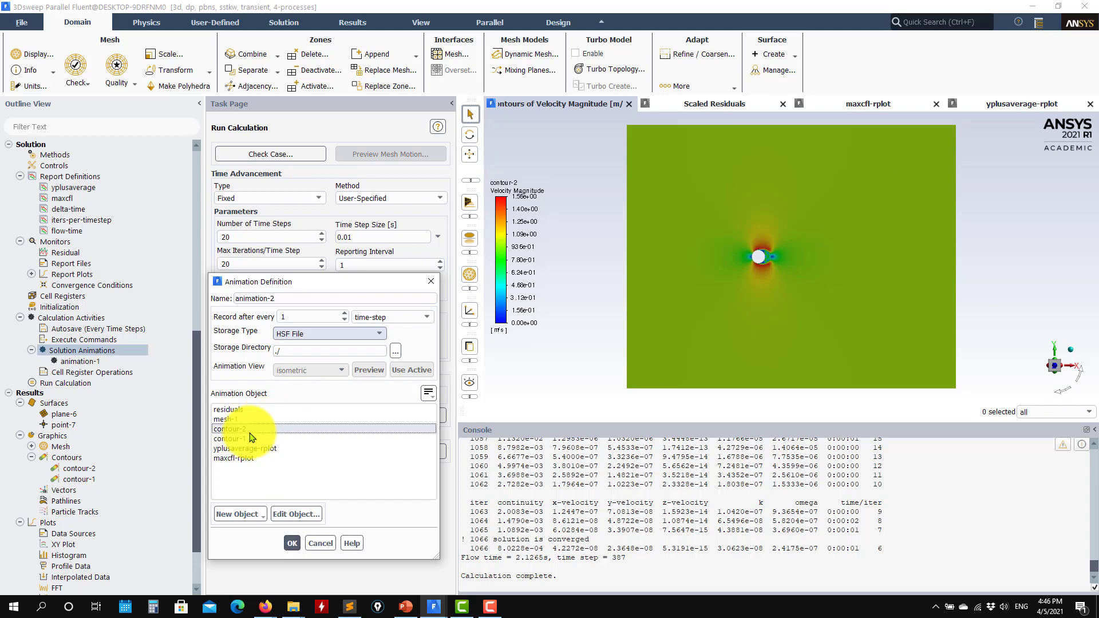
pyautogui.click(292, 541)
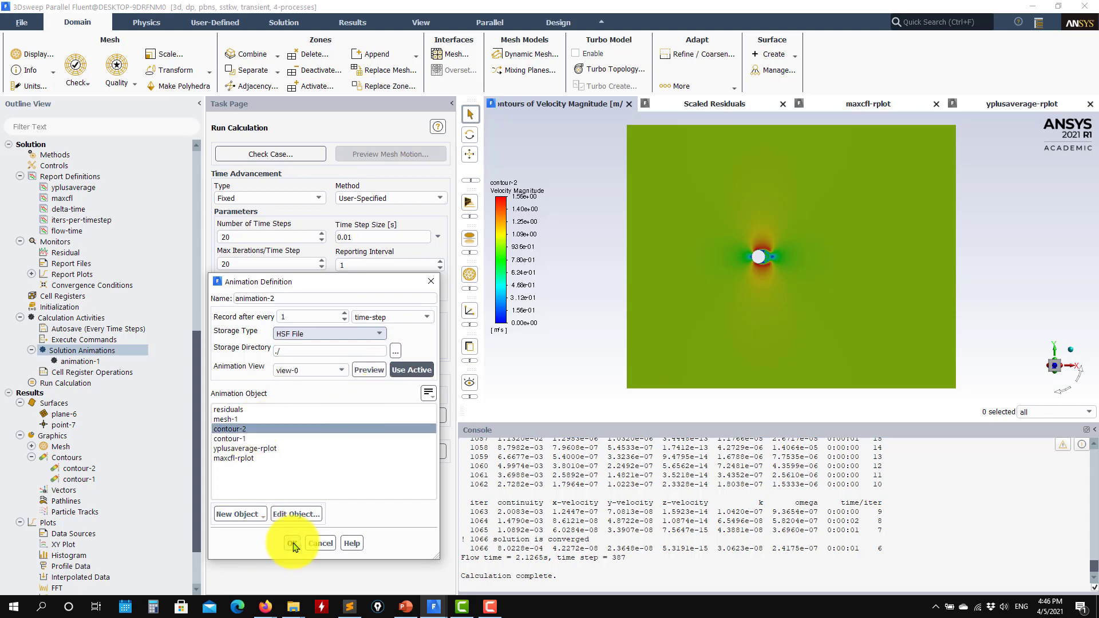
pyautogui.click(86, 470)
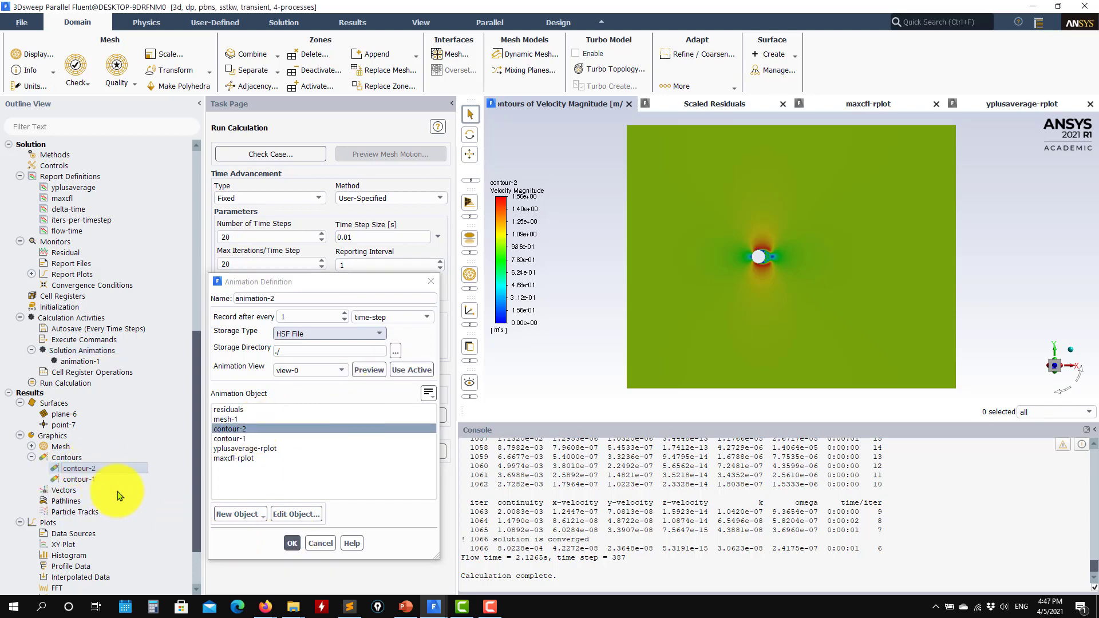
pyautogui.click(248, 534)
pyautogui.click(300, 535)
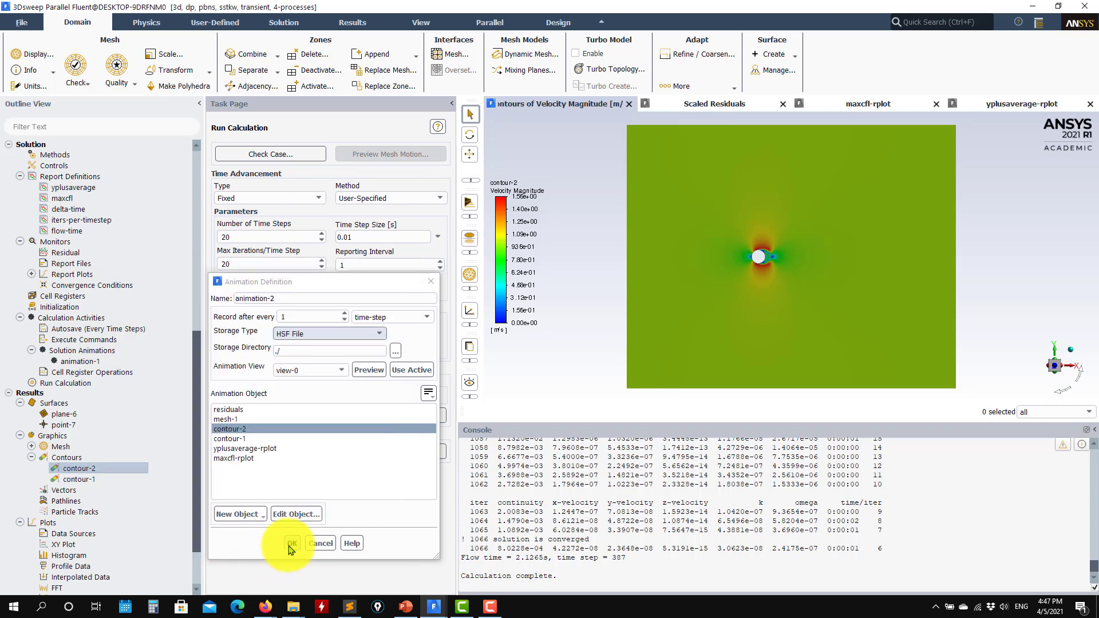
pyautogui.click(291, 544)
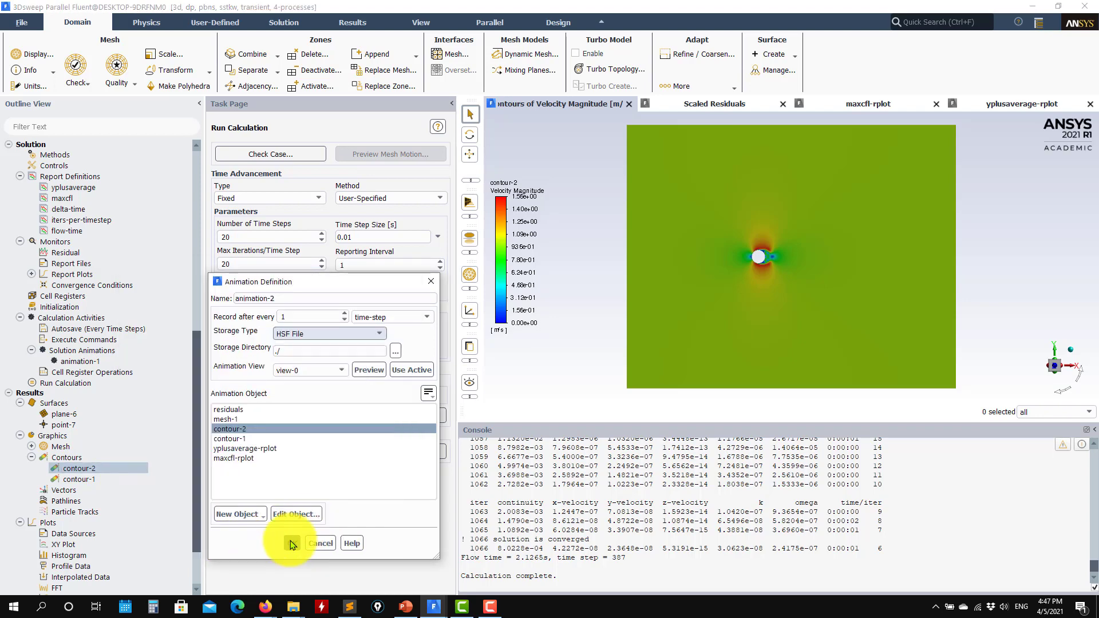
# Set animation-1 to record after every 0.5 s of flow-time.
pyautogui.doubleClick(78, 374)
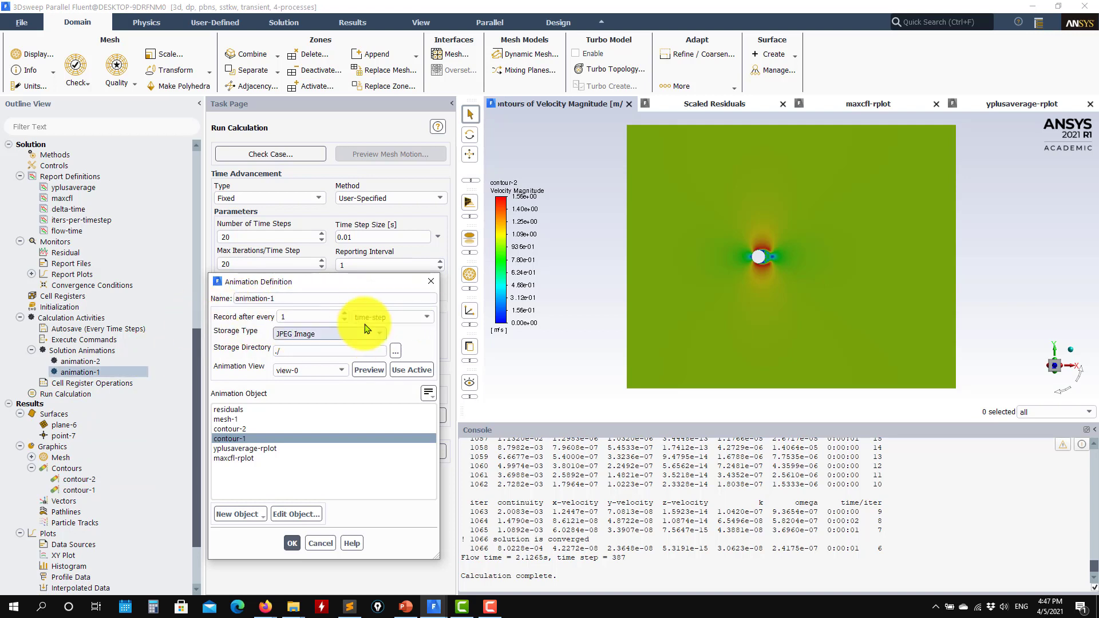
pyautogui.click(428, 317)
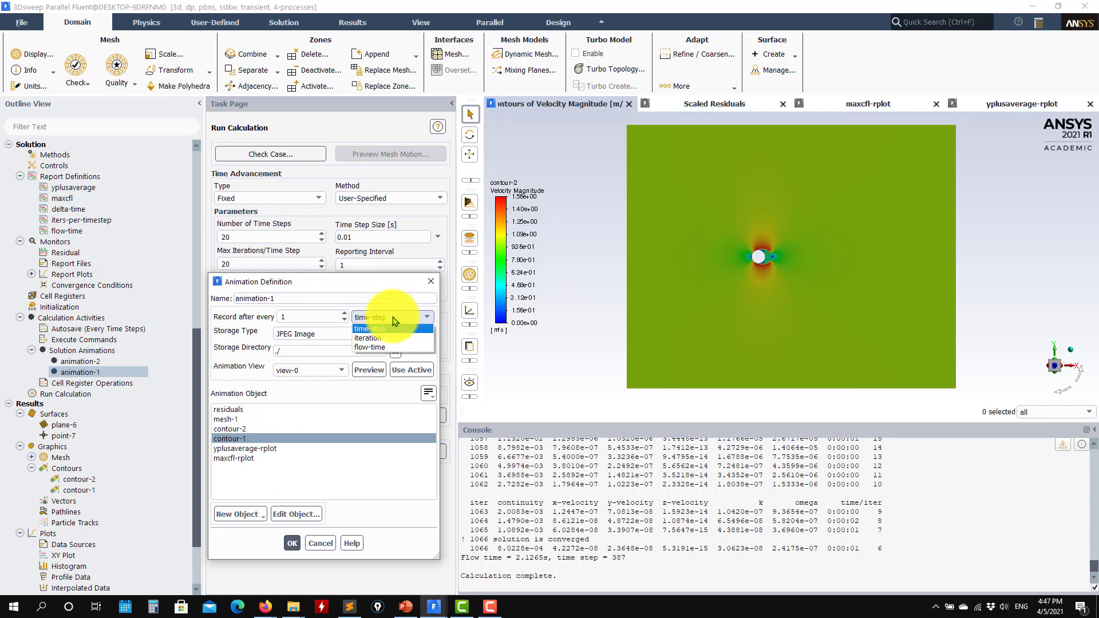
pyautogui.click(377, 347)
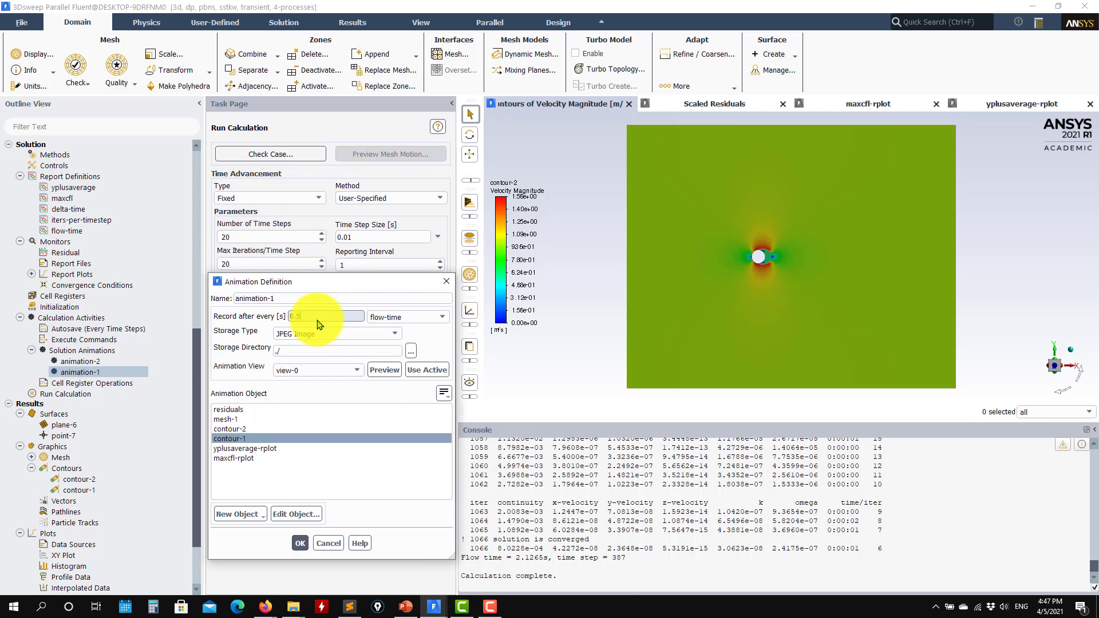
pyautogui.click(295, 544)
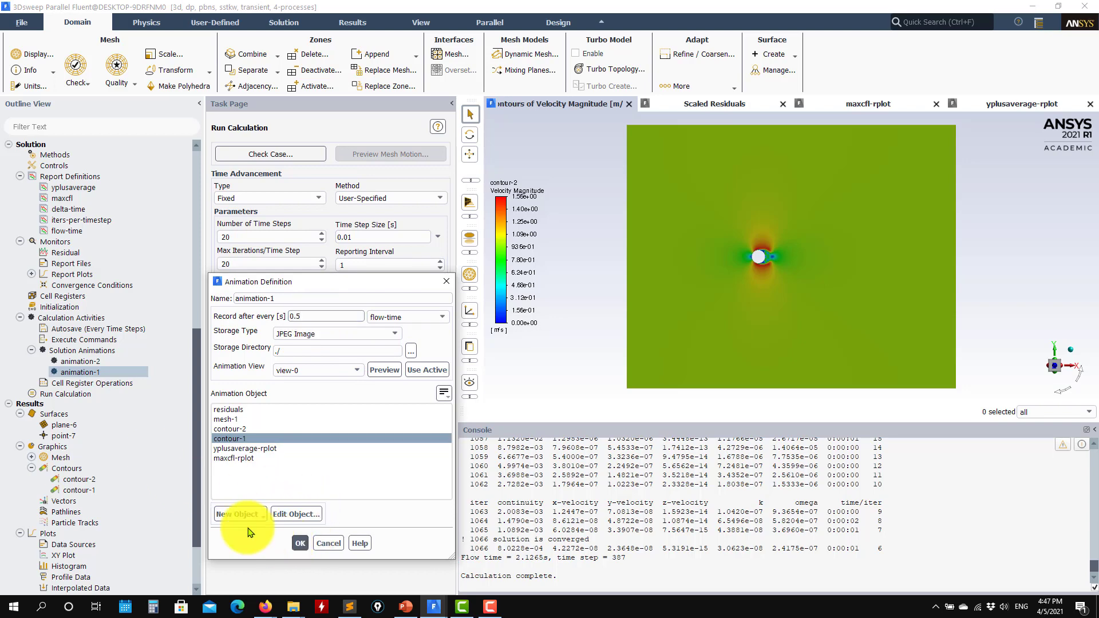
pyautogui.click(299, 543)
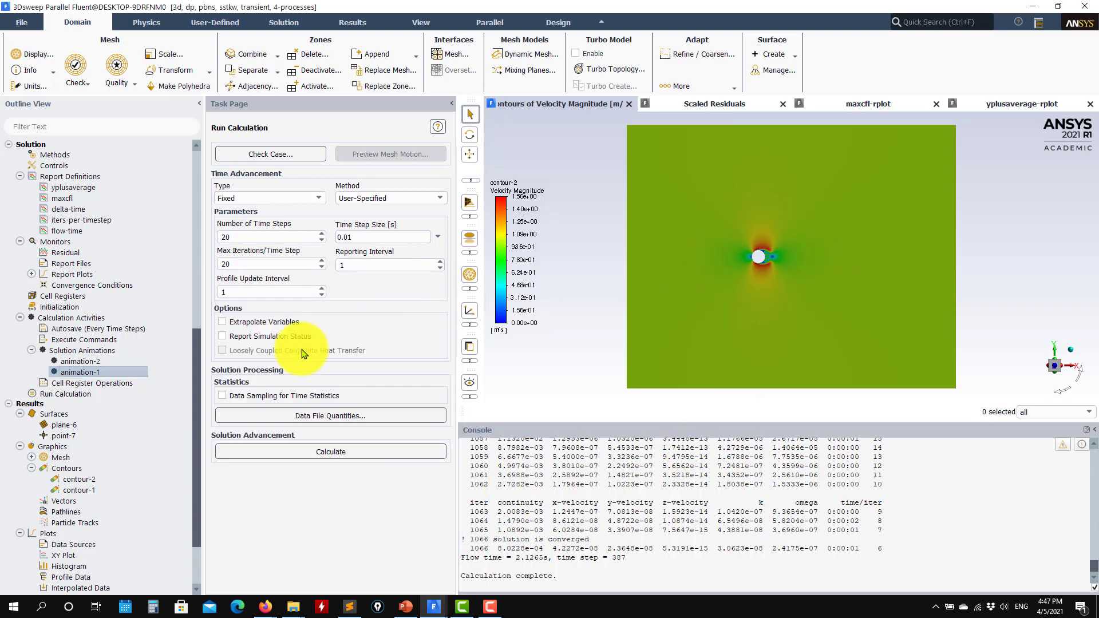
# Set animation-2 to record after every 0.5 s of flow-time and recheck both animation definitions.
pyautogui.doubleClick(93, 373)
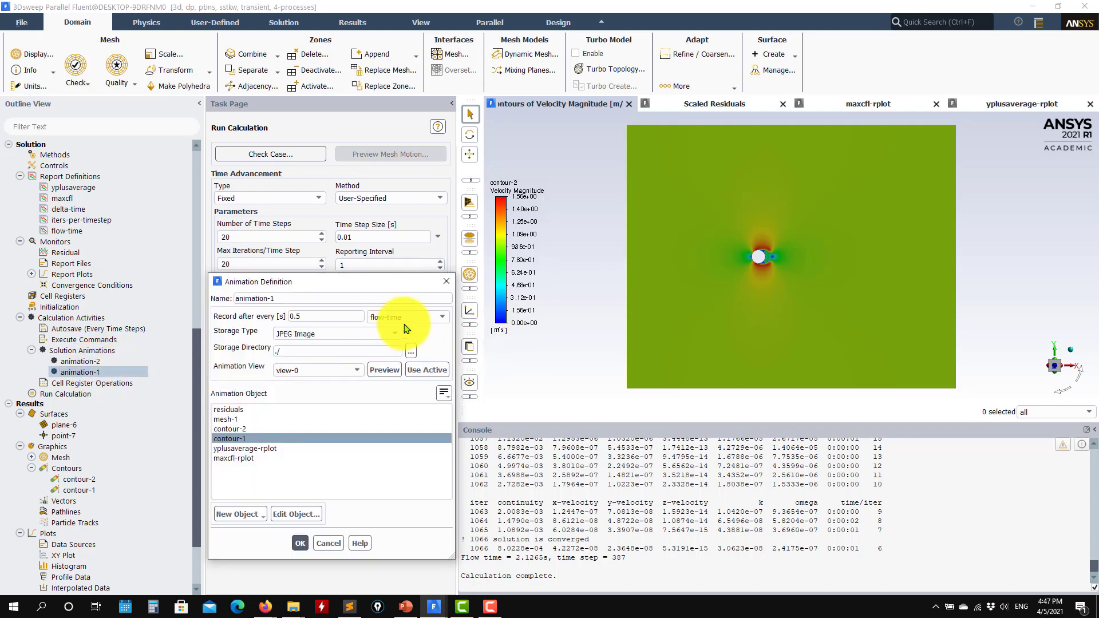
pyautogui.doubleClick(139, 362)
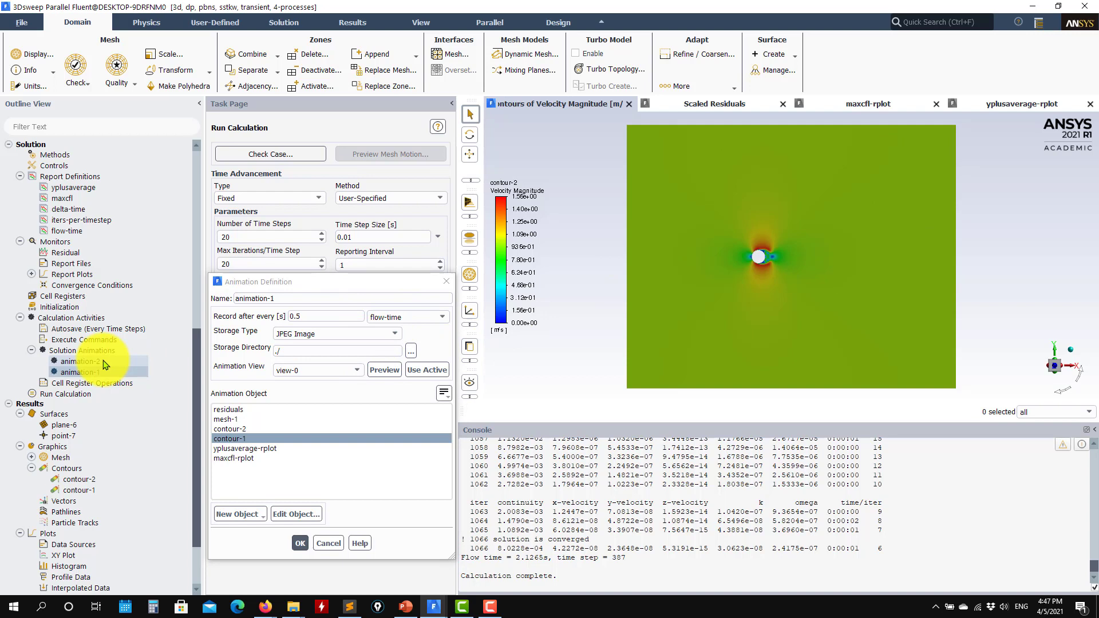
pyautogui.click(388, 347)
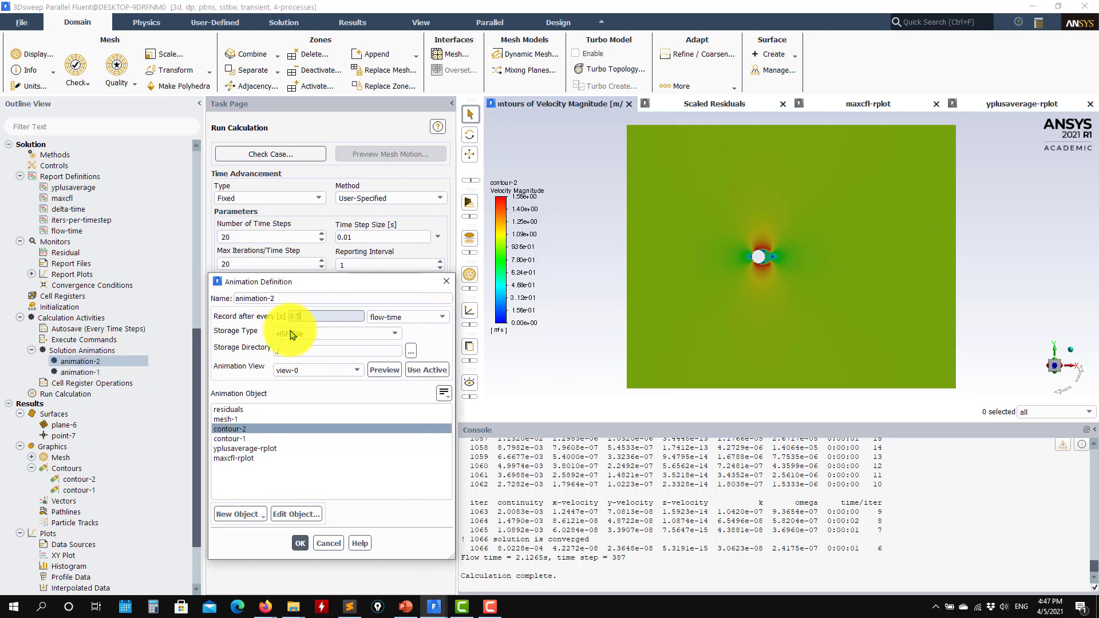
pyautogui.click(296, 542)
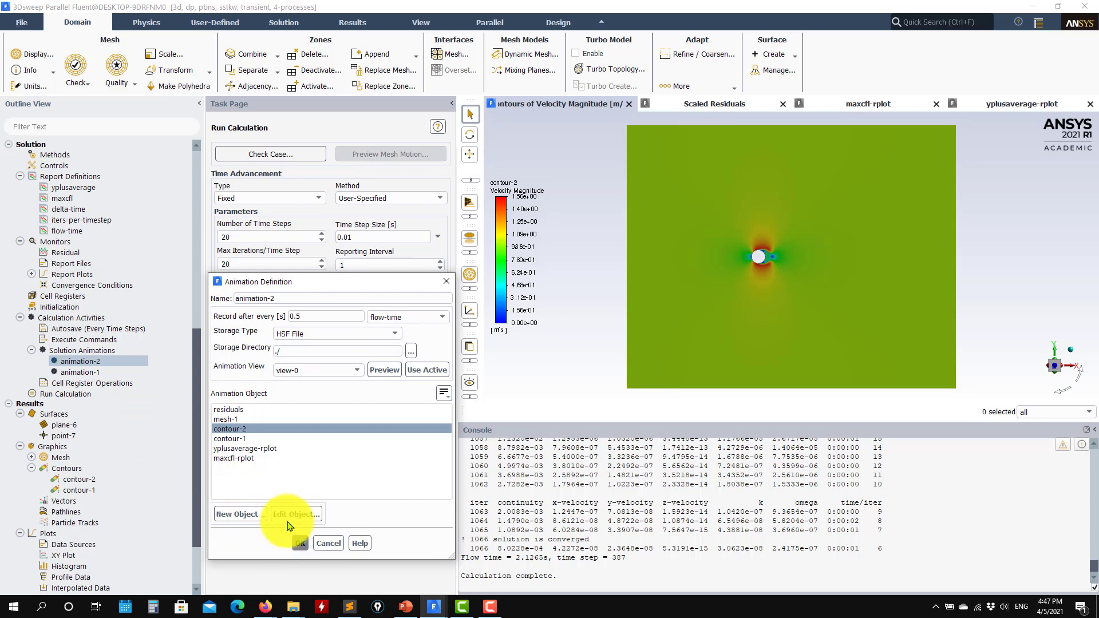
pyautogui.doubleClick(107, 376)
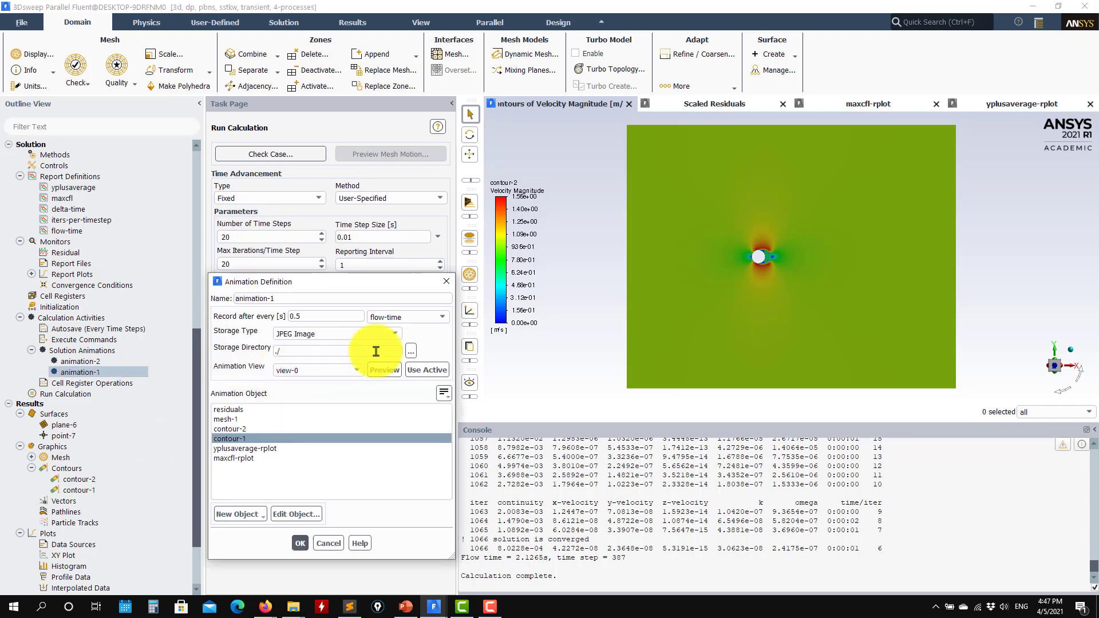
pyautogui.doubleClick(83, 362)
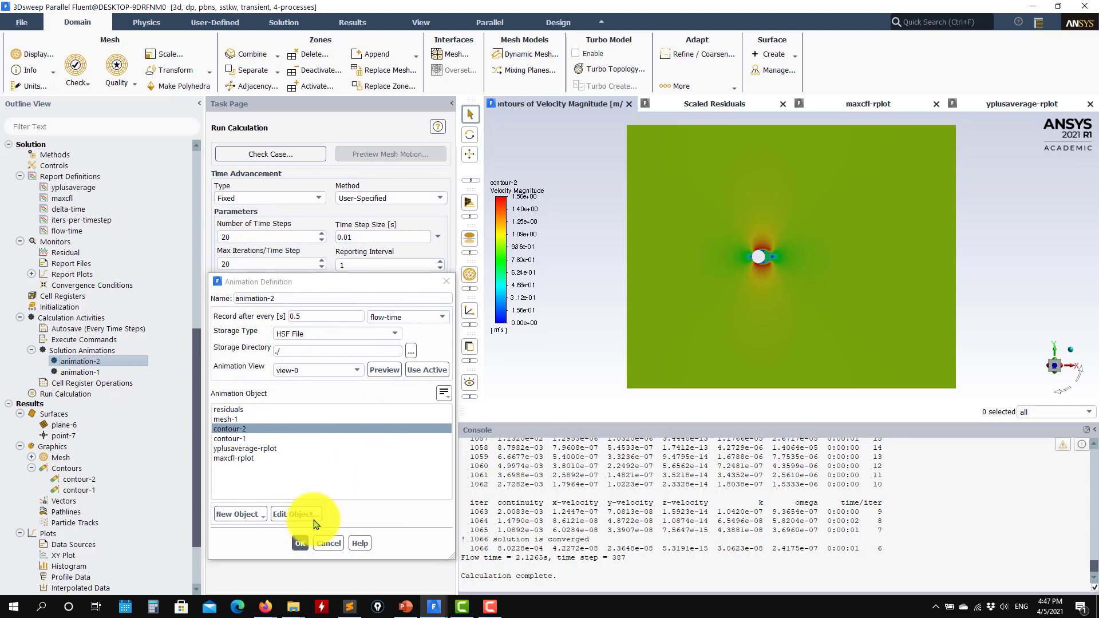
# Confirm the animation definition and start a new drag force report definition for the drag coefficient on the cylinder zone.
pyautogui.click(300, 543)
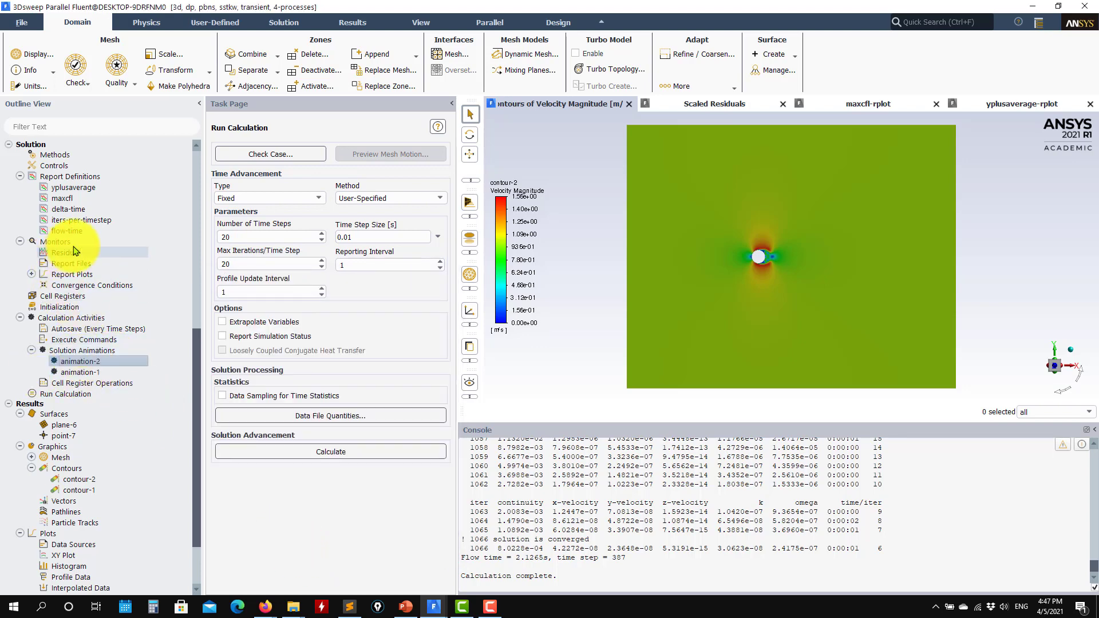
pyautogui.rightClick(81, 178)
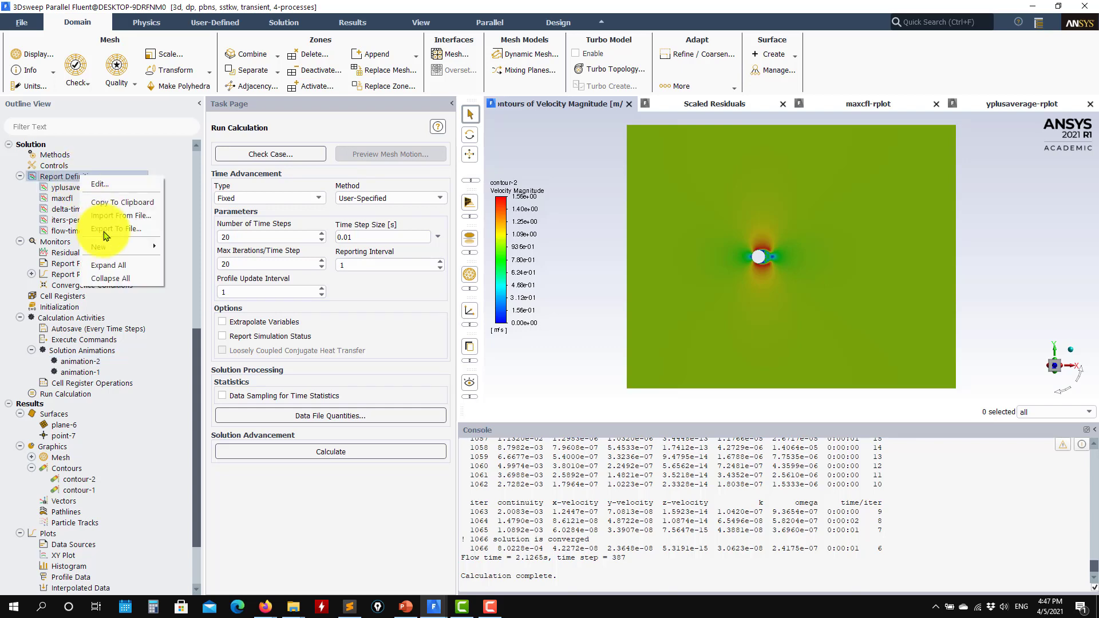
pyautogui.moveTo(107, 252)
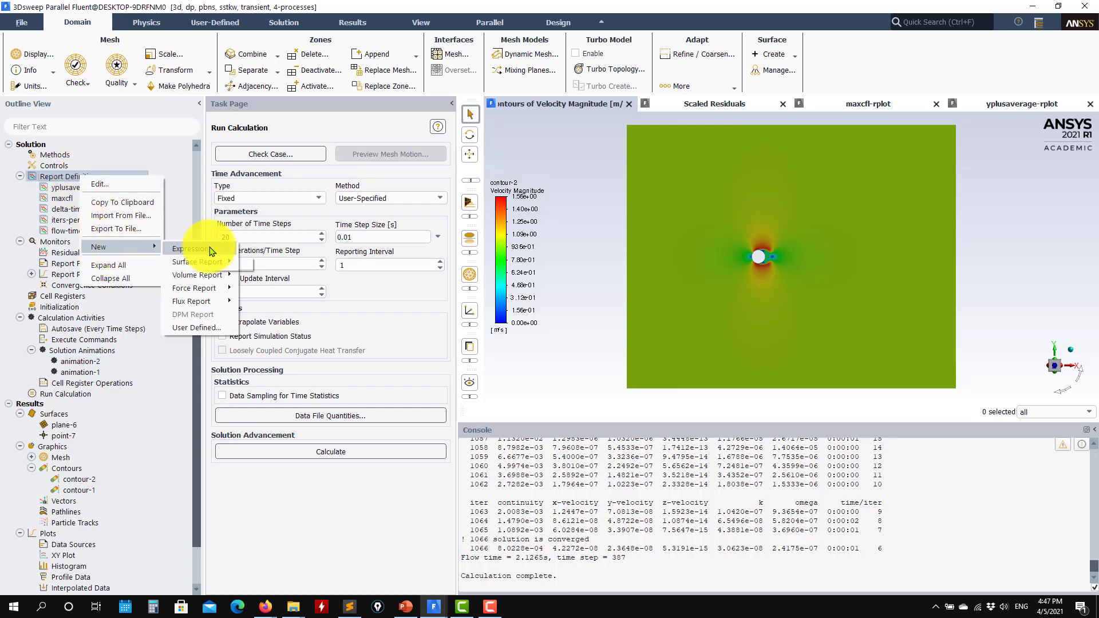
pyautogui.moveTo(197, 288)
pyautogui.click(265, 292)
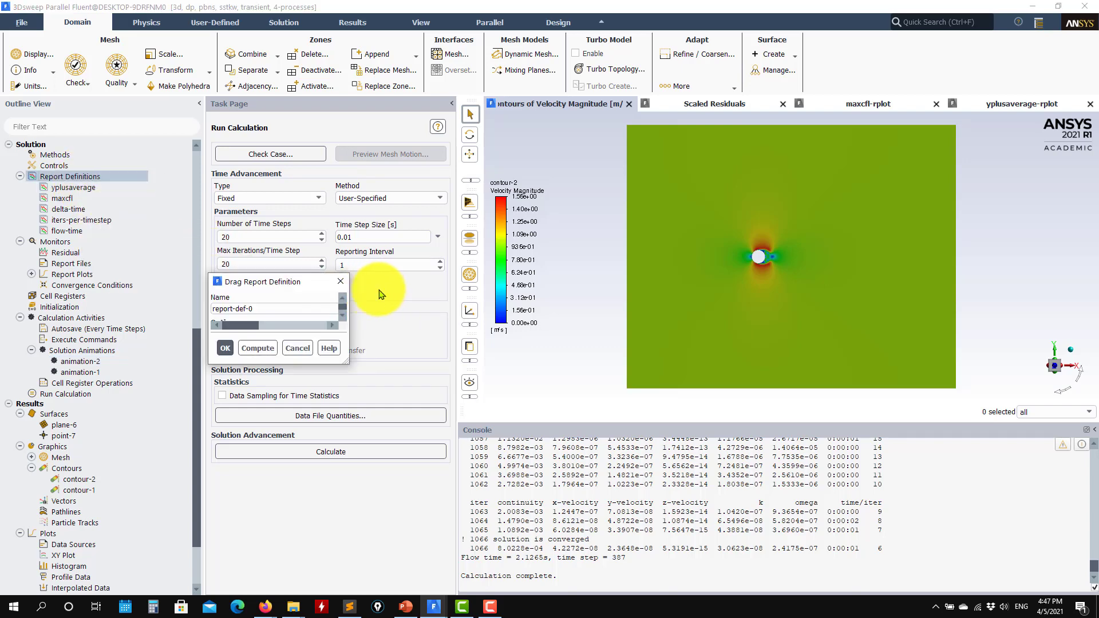
pyautogui.click(553, 207)
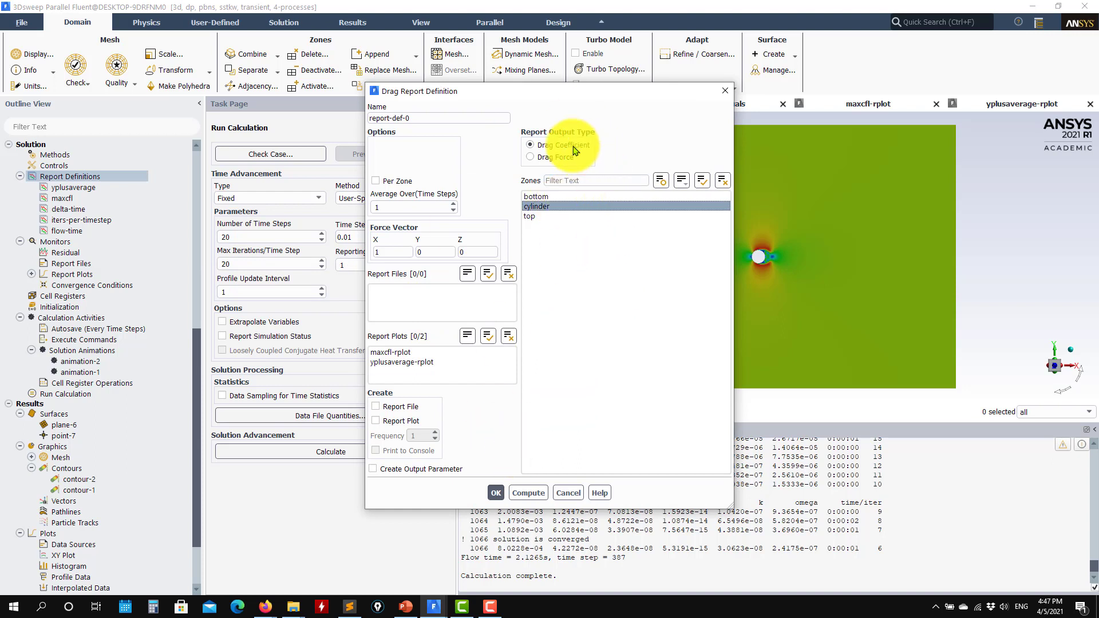
# Name the drag report cd, enable both its report plot and report file, and create it.
pyautogui.tripleClick(409, 117)
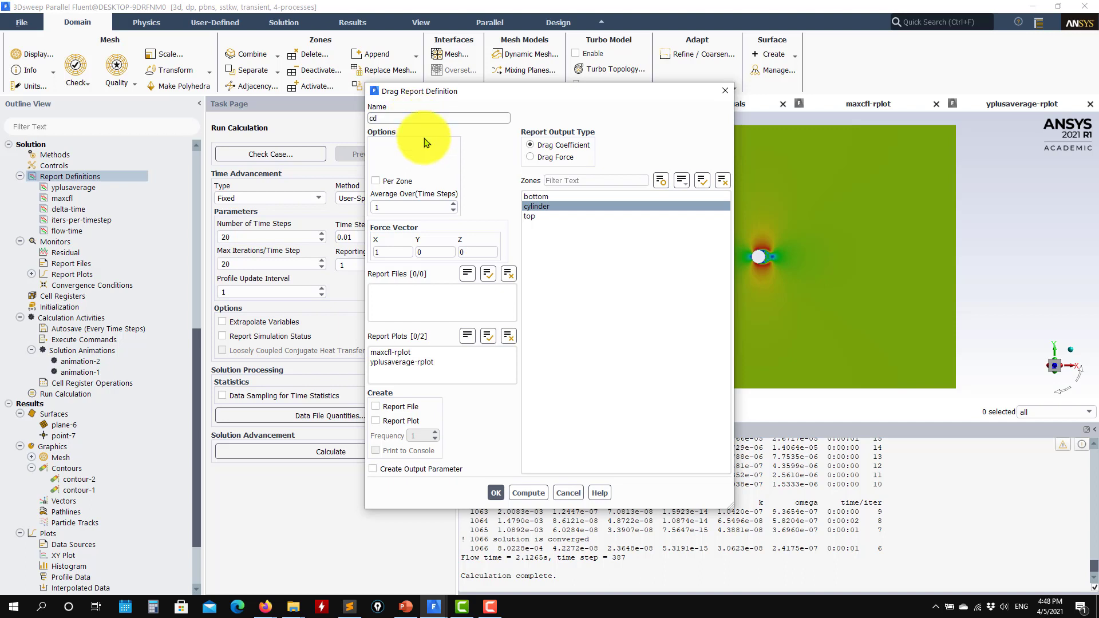
pyautogui.click(401, 421)
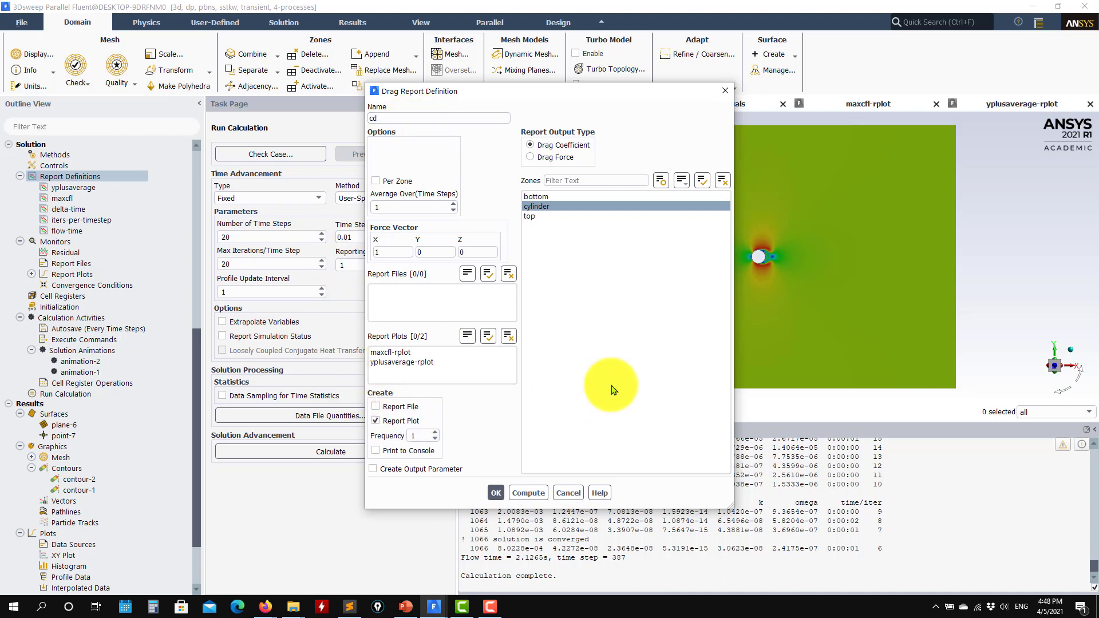
pyautogui.click(401, 408)
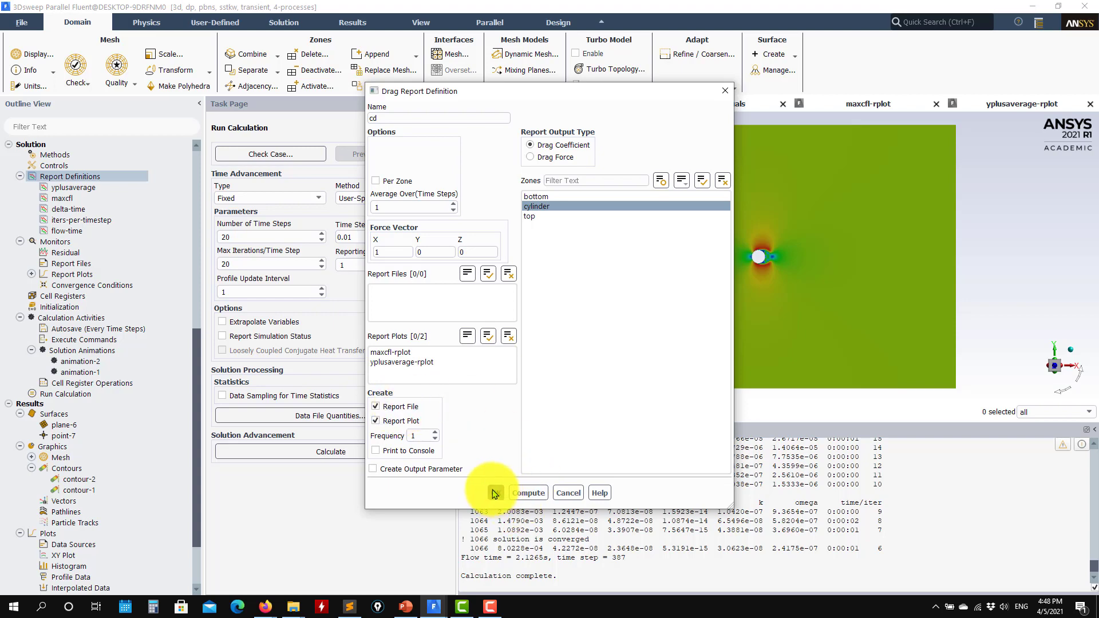
pyautogui.click(495, 493)
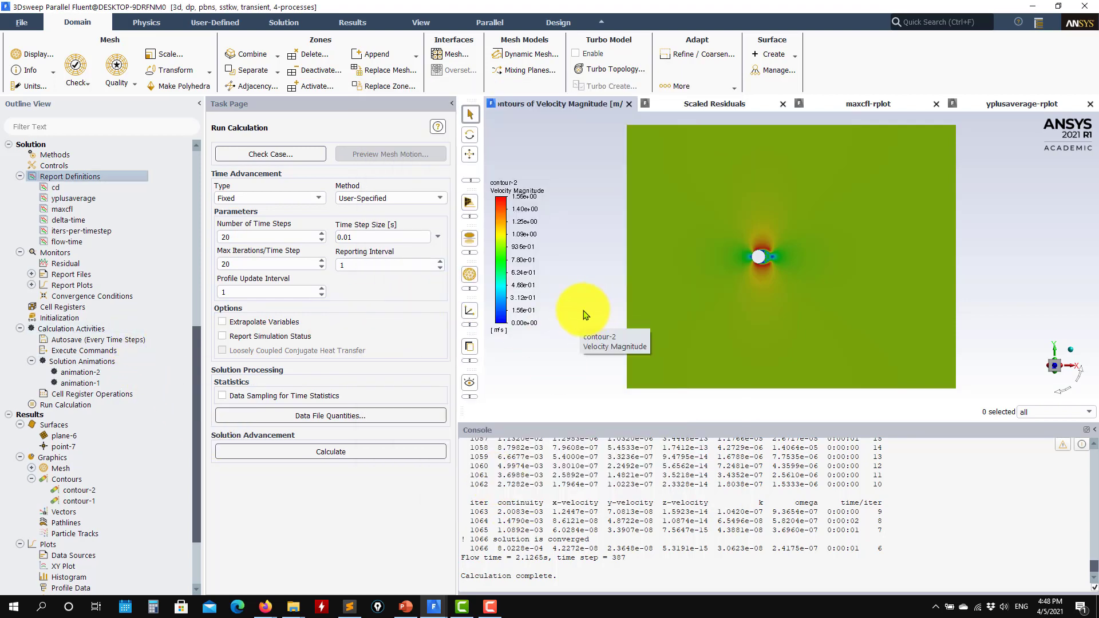
# Switch to the Fluent session with init.cas and examine its report definitions, report files, report plots, animations and point surfaces.
pyautogui.click(435, 608)
pyautogui.click(369, 547)
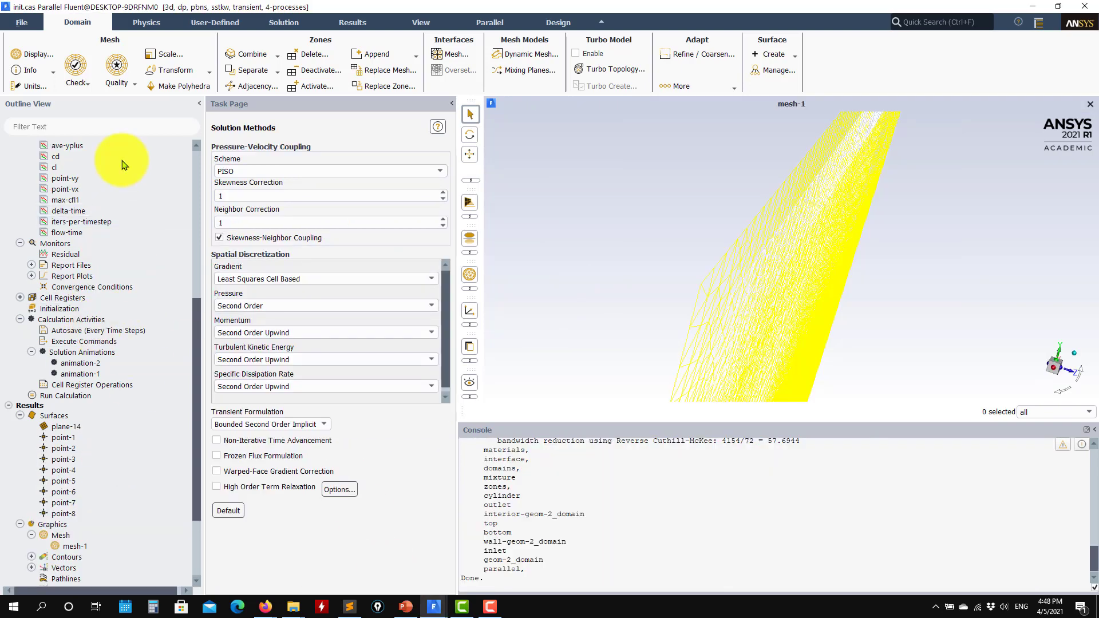
pyautogui.scroll(9, 122, 165)
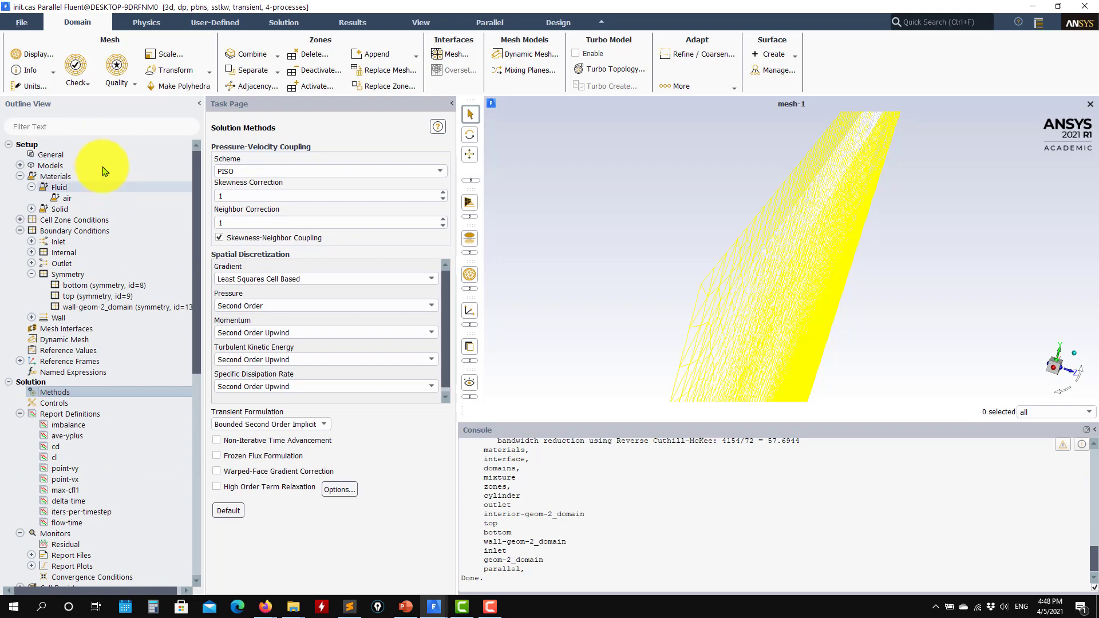
pyautogui.scroll(-5, 78, 240)
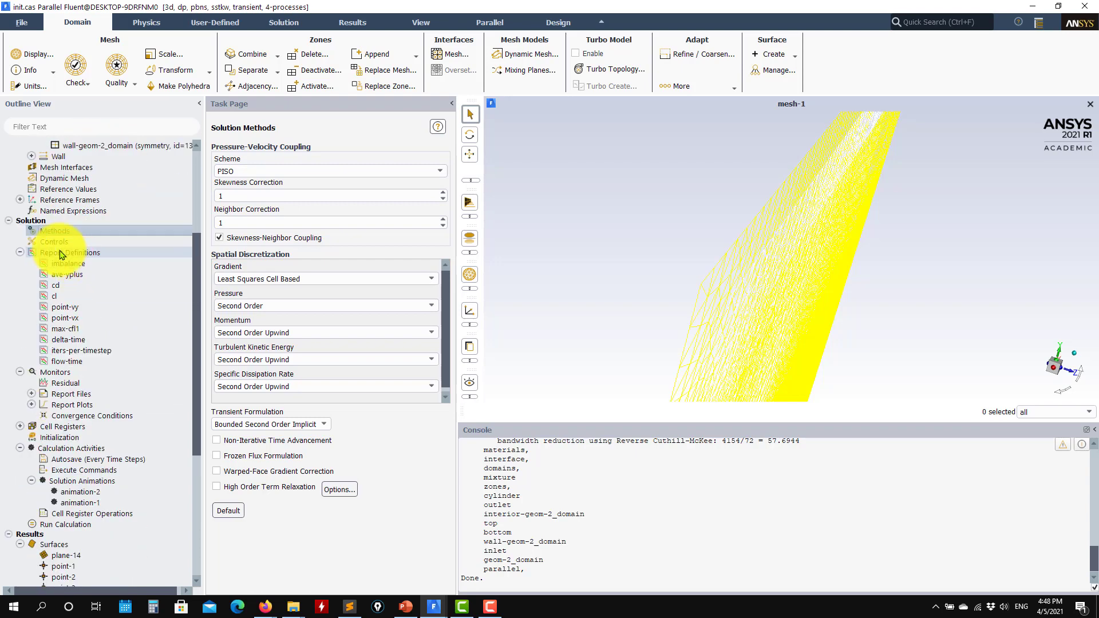
pyautogui.scroll(-2, 33, 350)
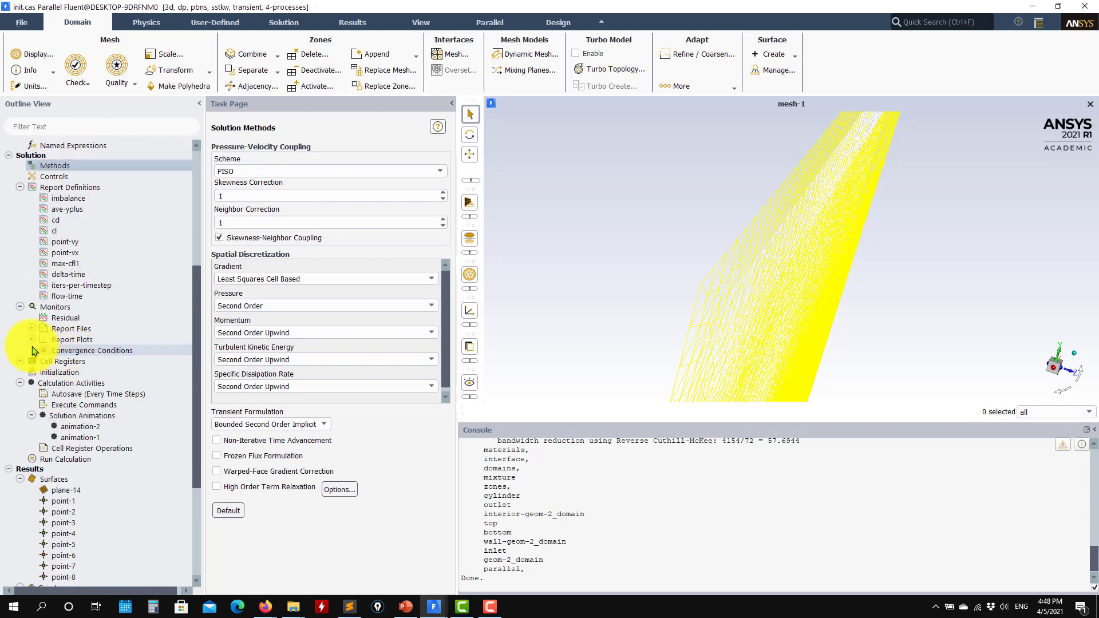
pyautogui.click(32, 330)
pyautogui.click(31, 382)
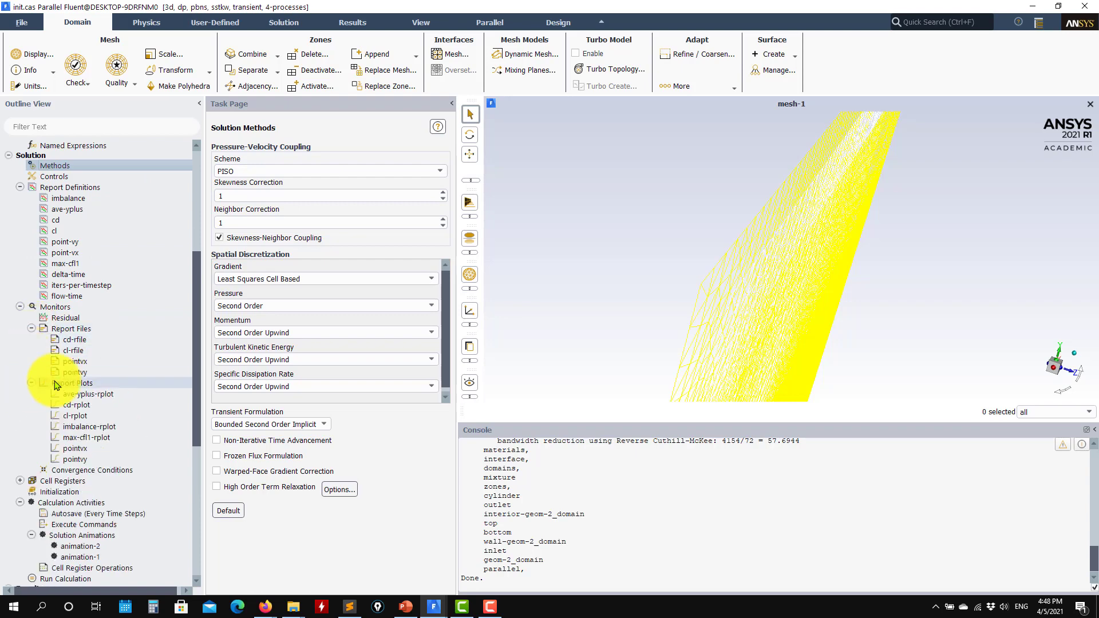
pyautogui.scroll(-6, 89, 407)
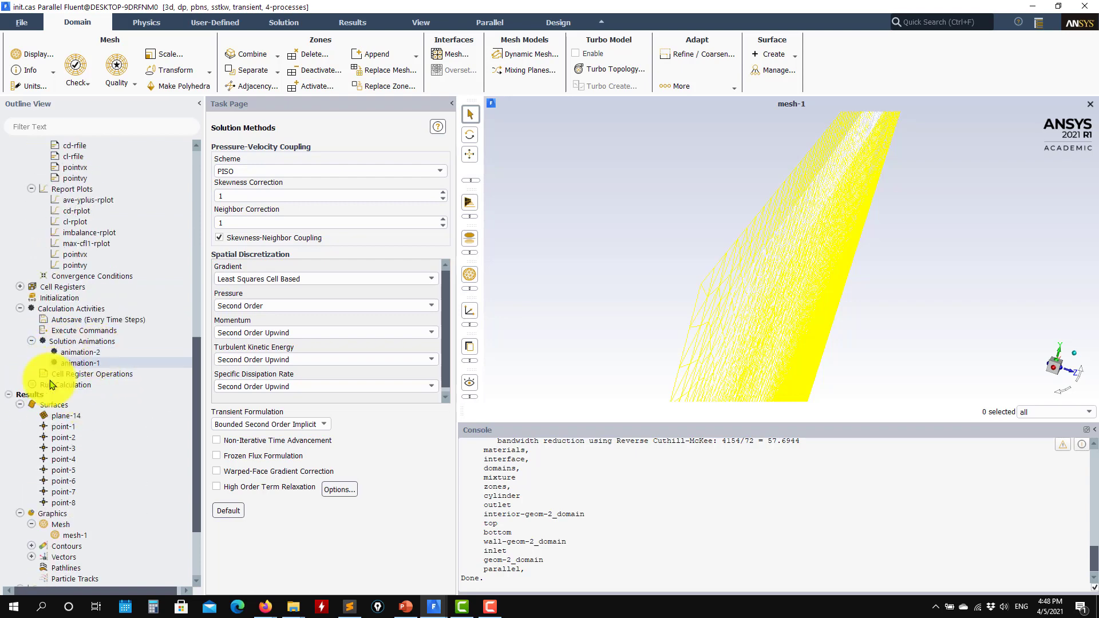
pyautogui.scroll(-2, 69, 393)
pyautogui.scroll(-1, 67, 393)
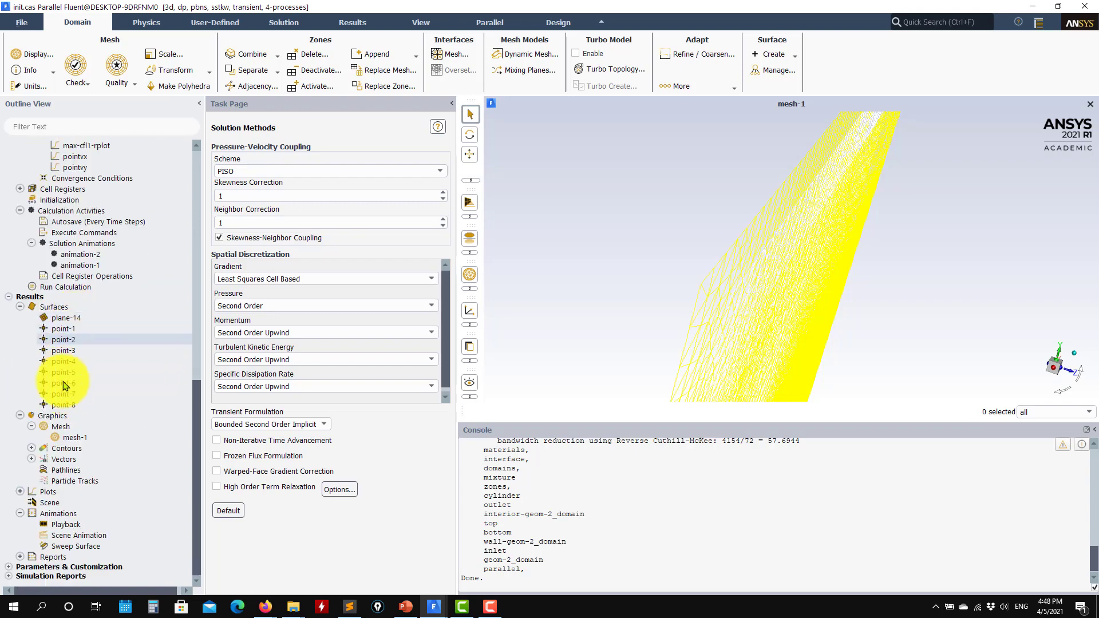
pyautogui.scroll(4, 69, 408)
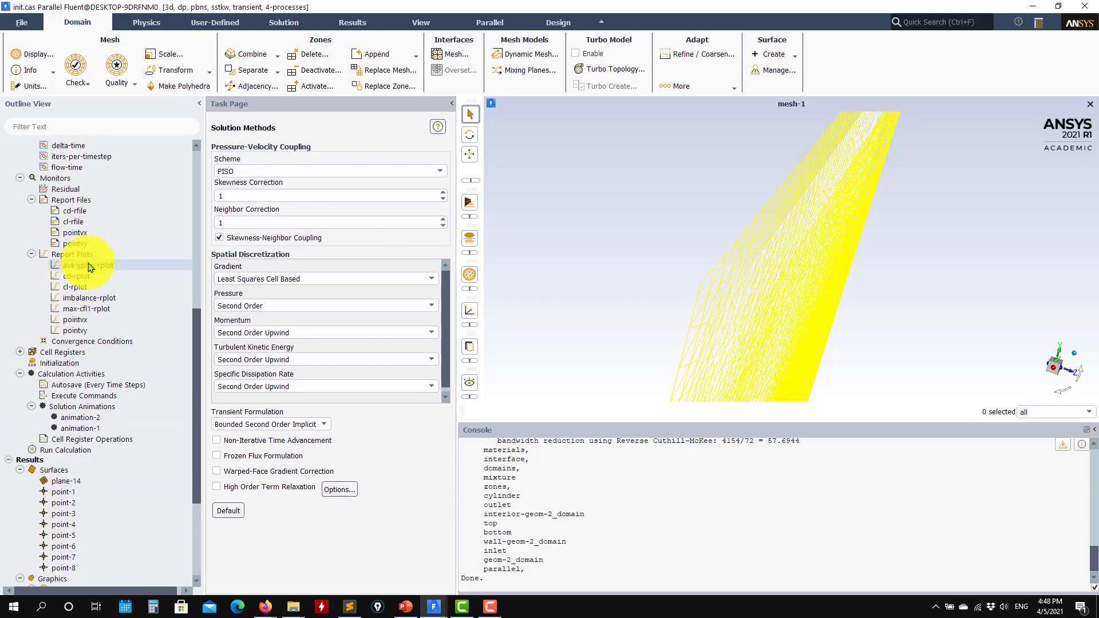
pyautogui.scroll(5, 123, 209)
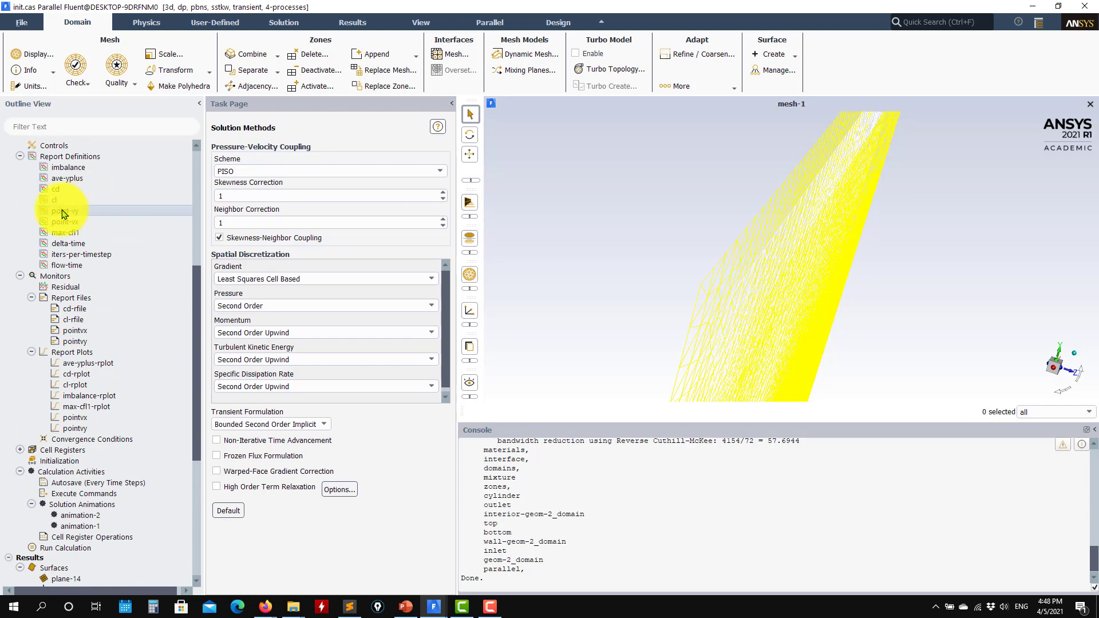
# Examine the report type, field variable and selected surfaces of the point-vy report definition, leaving it unchanged.
pyautogui.doubleClick(63, 211)
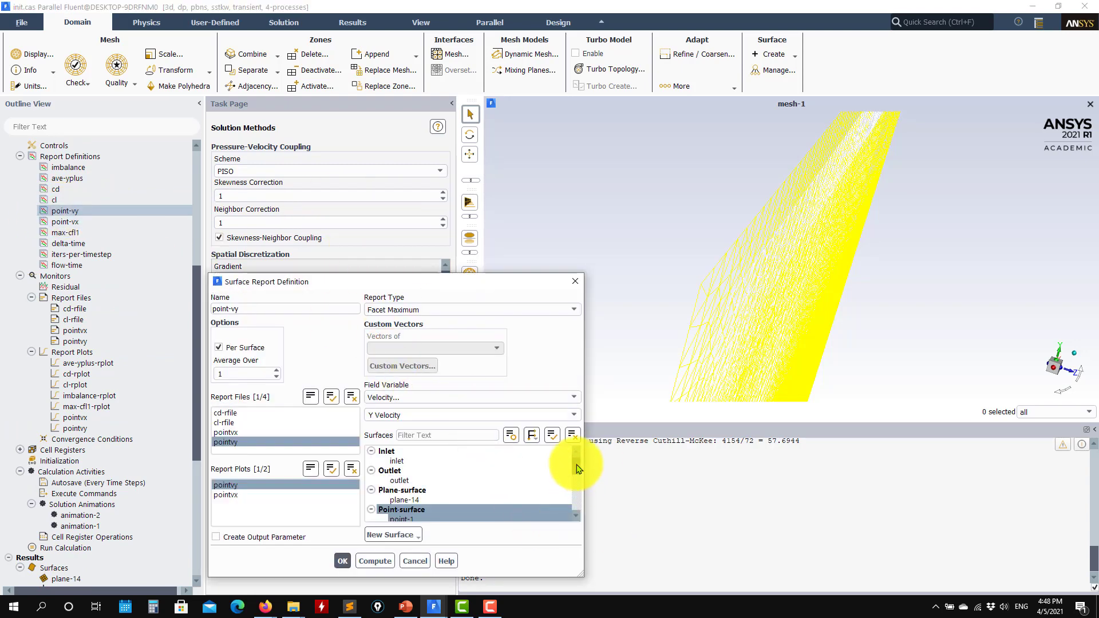
pyautogui.moveTo(580, 468); pyautogui.dragTo(581, 486)
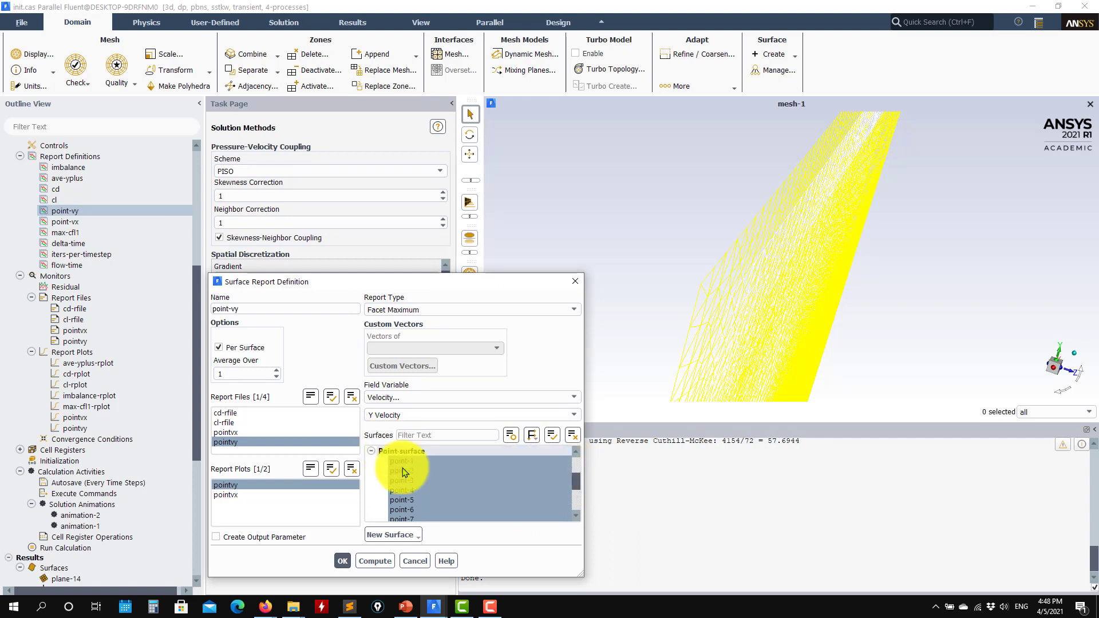
pyautogui.scroll(5, 572, 498)
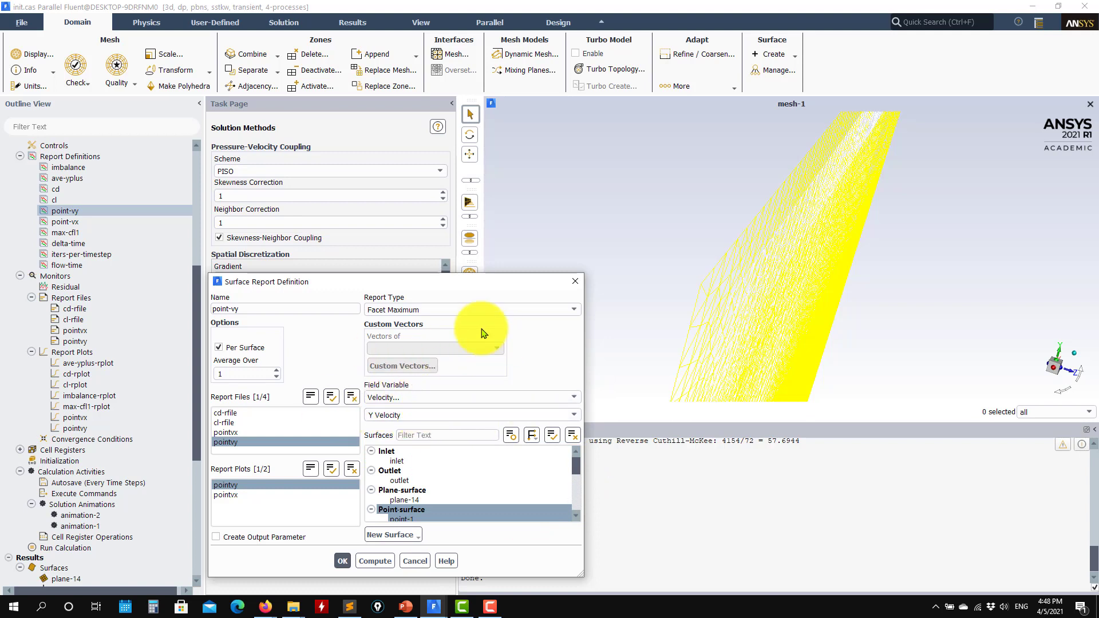
pyautogui.click(515, 311)
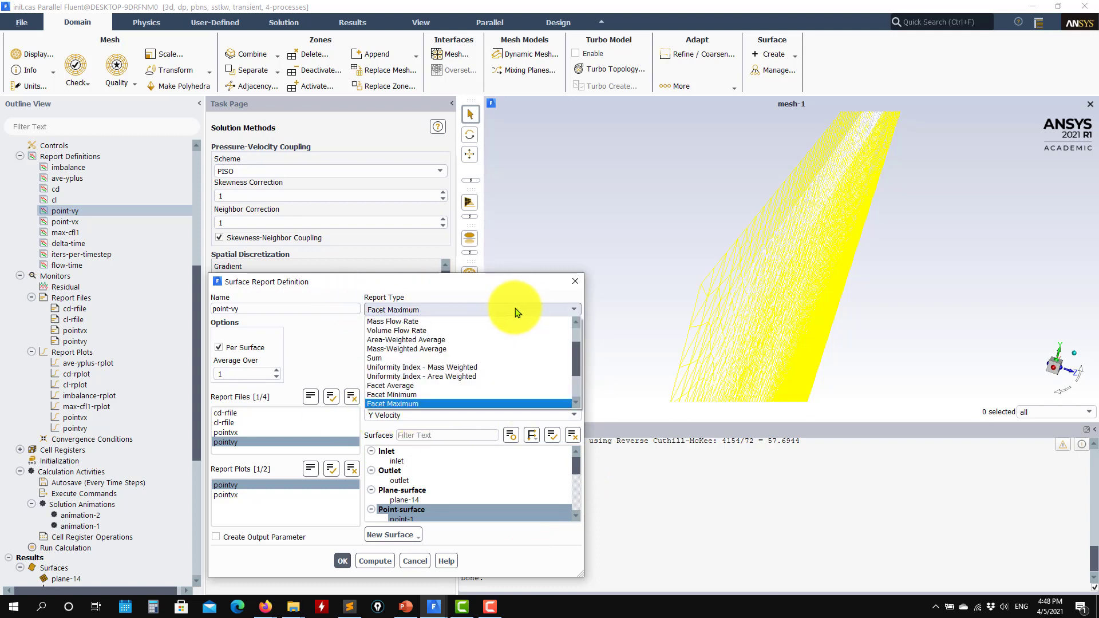
pyautogui.scroll(-2, 583, 353)
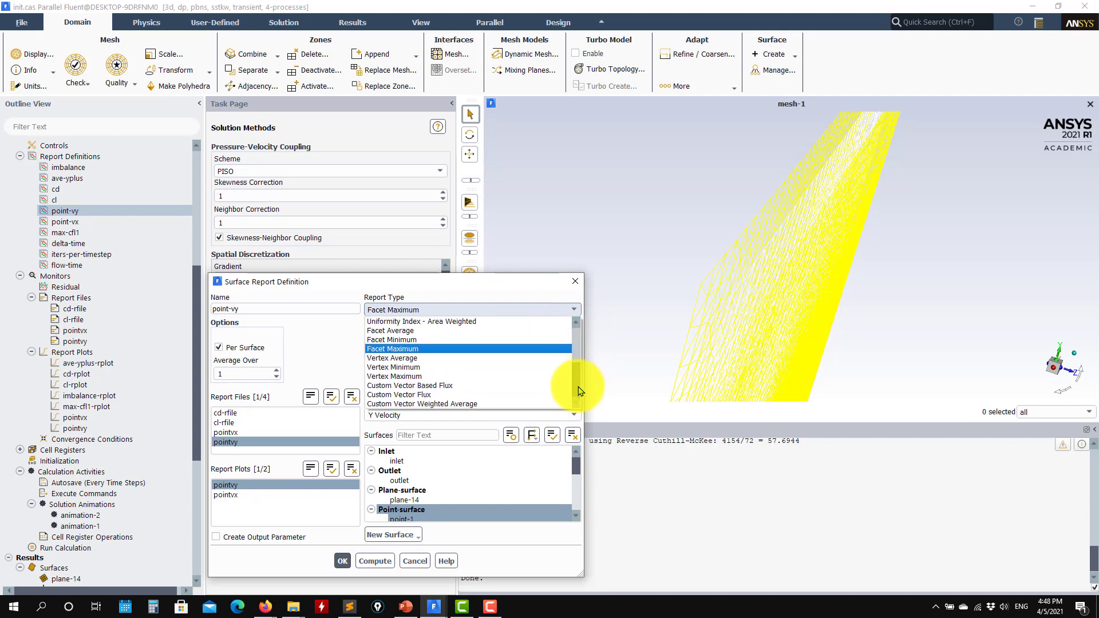
pyautogui.click(431, 349)
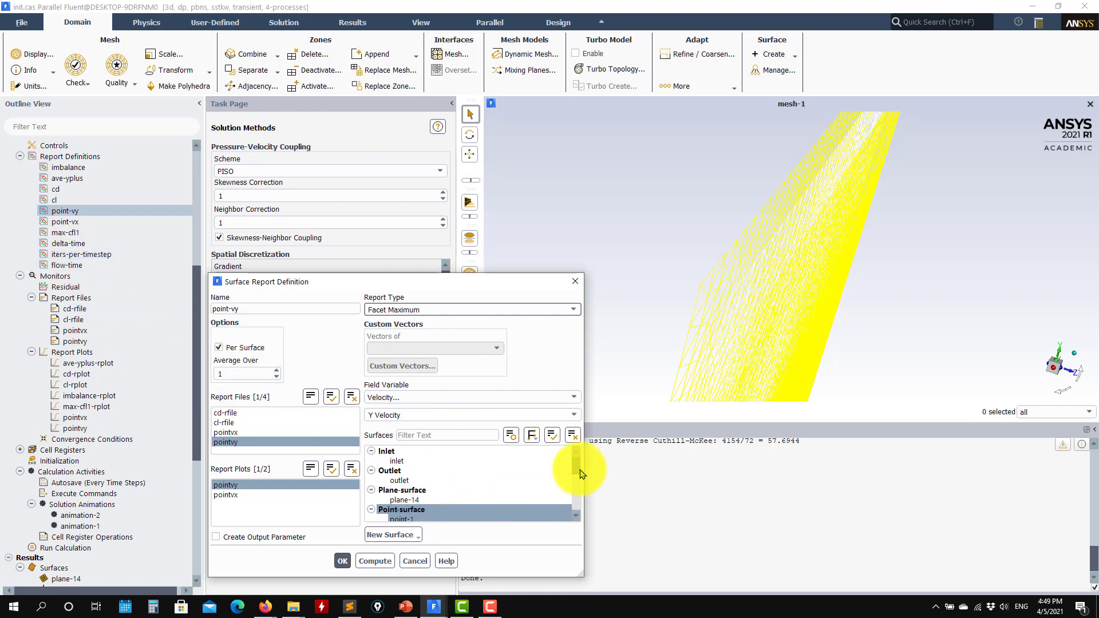
pyautogui.moveTo(577, 465); pyautogui.dragTo(574, 493)
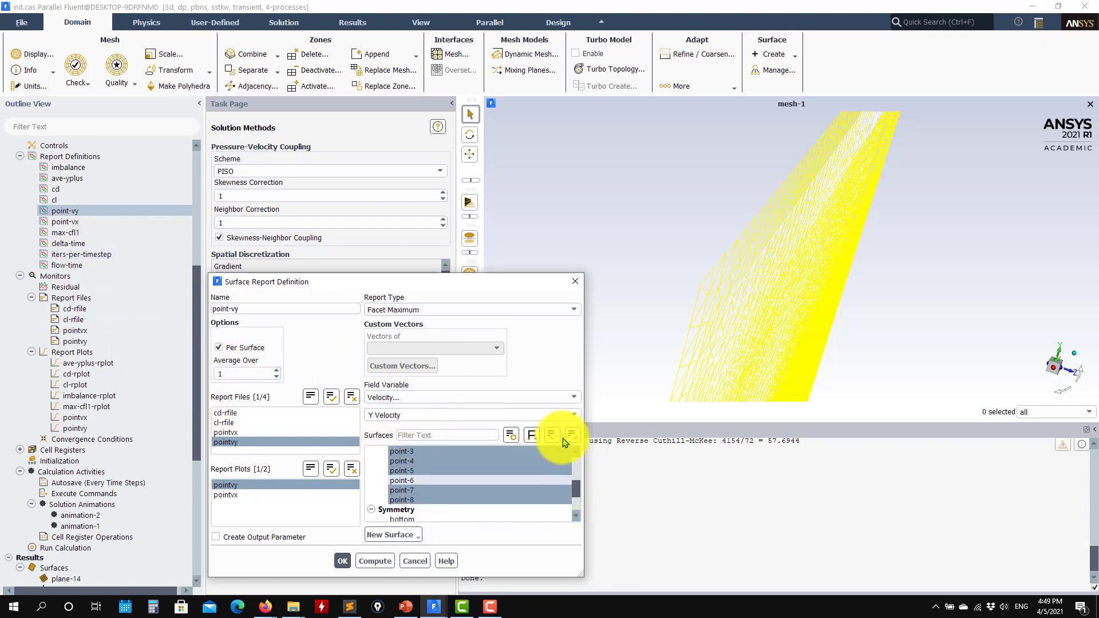
pyautogui.click(410, 561)
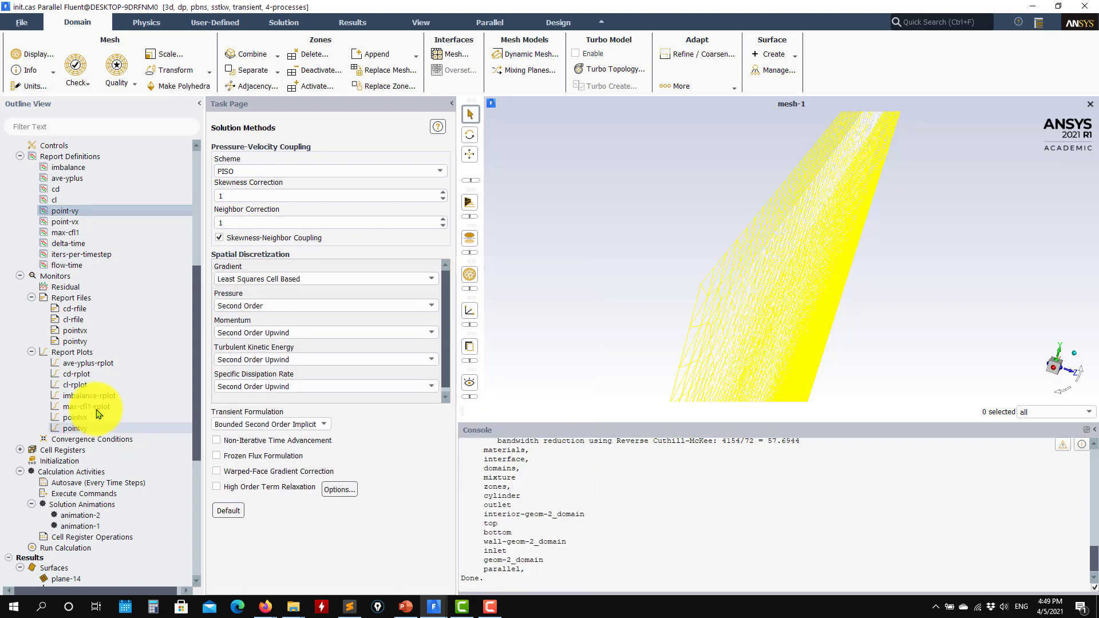
# Return to the 3Dsweep Fluent session and start a new Facet Average surface report on point-7.
pyautogui.click(1035, 8)
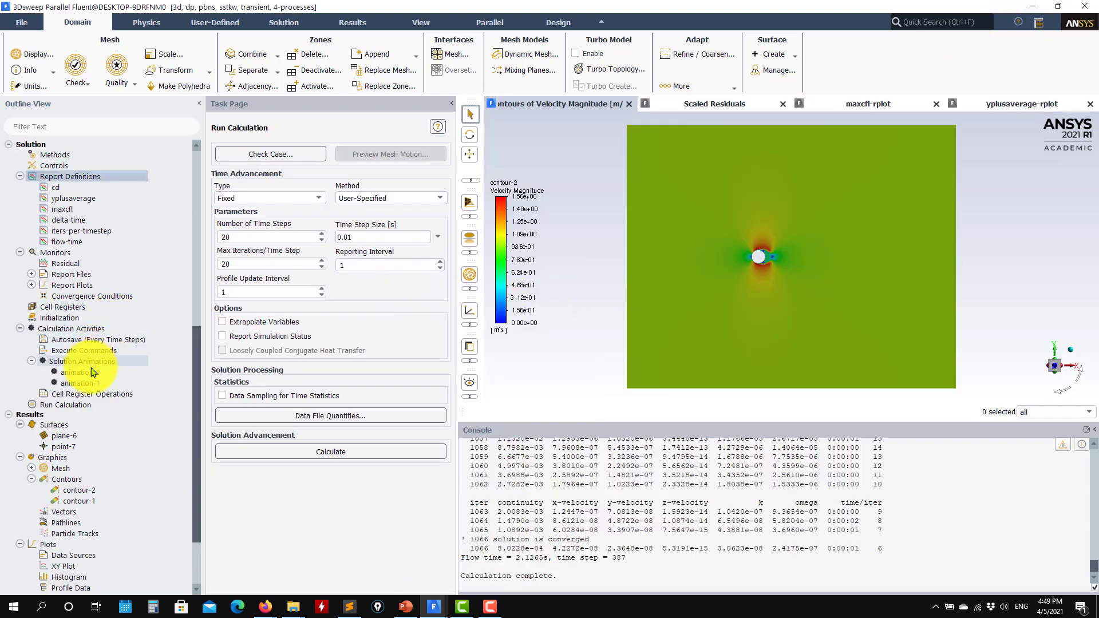
pyautogui.rightClick(79, 180)
pyautogui.moveTo(143, 246)
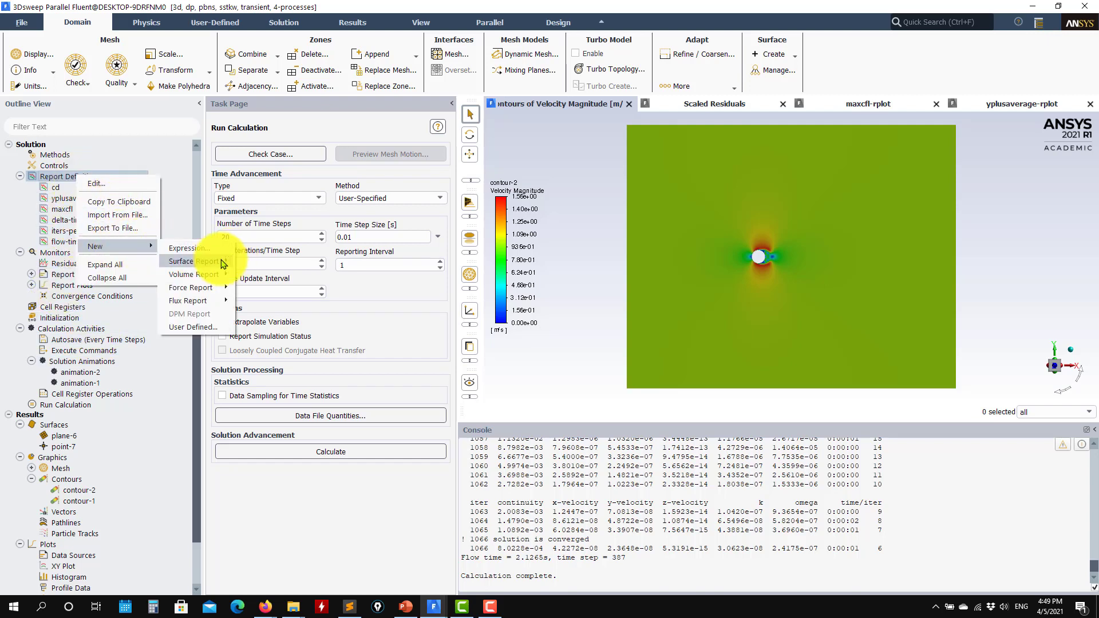
pyautogui.moveTo(223, 264)
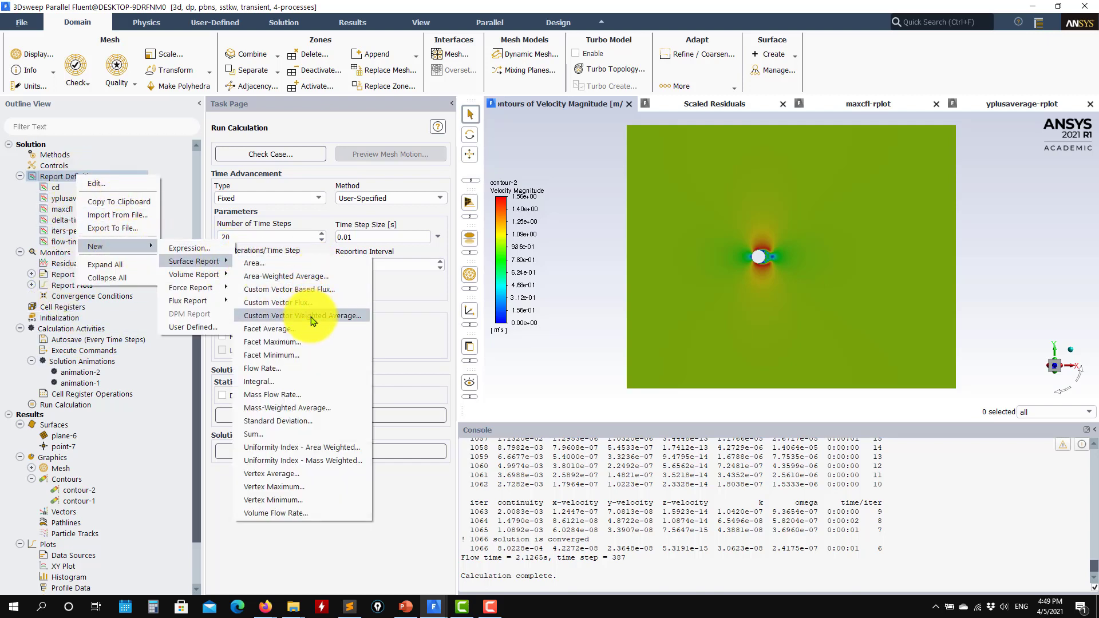
pyautogui.click(297, 328)
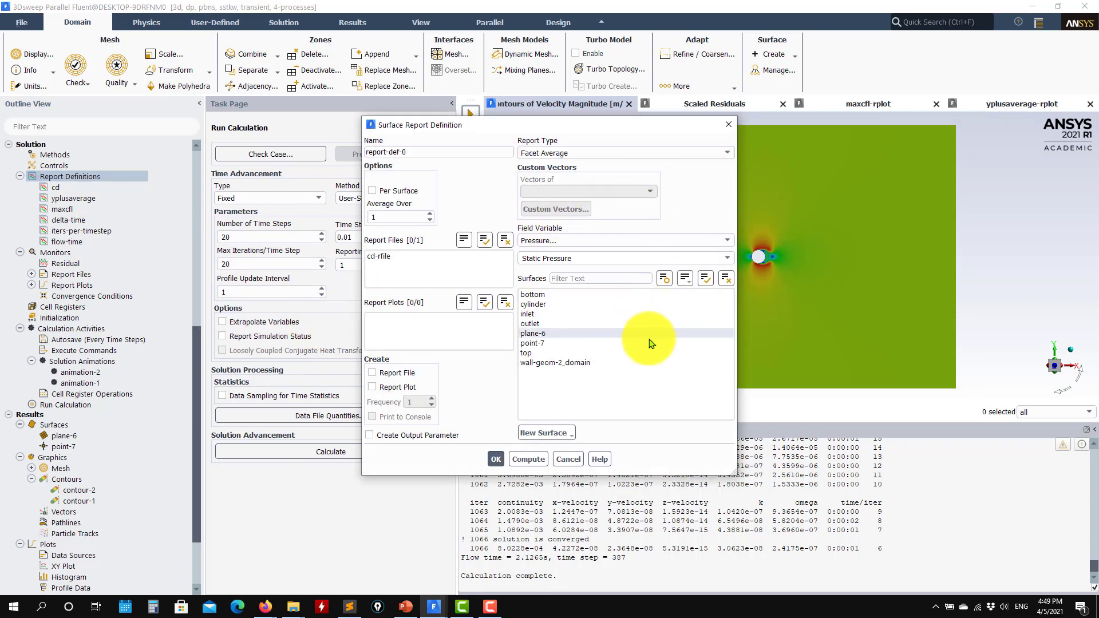
pyautogui.click(538, 343)
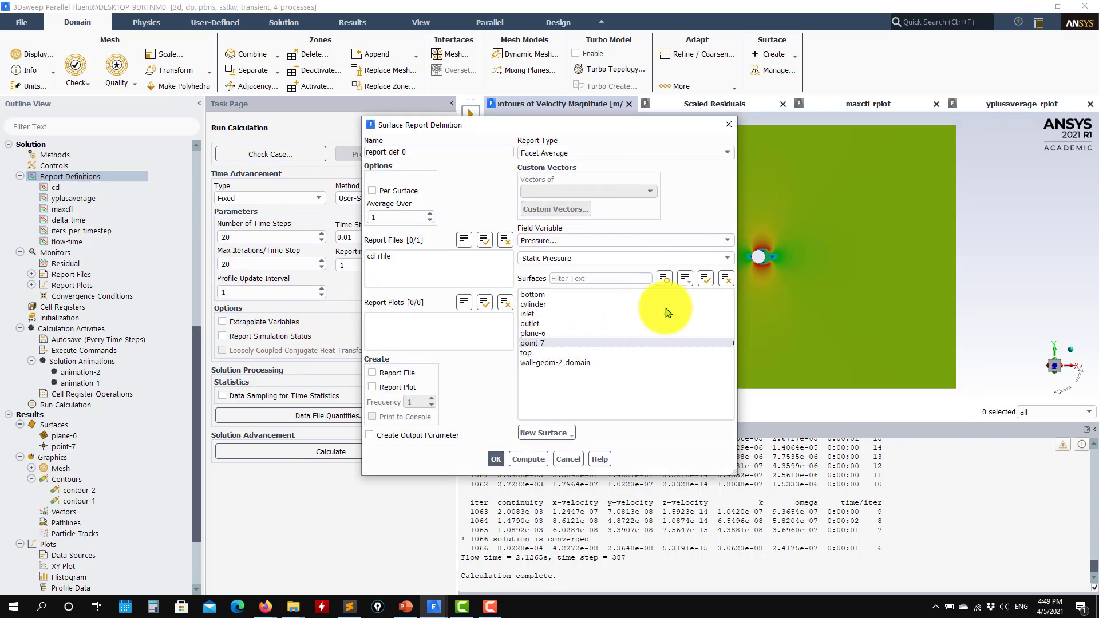
# Set the surface report's field variable to Velocity with the Y Velocity component.
pyautogui.click(716, 241)
pyautogui.click(539, 270)
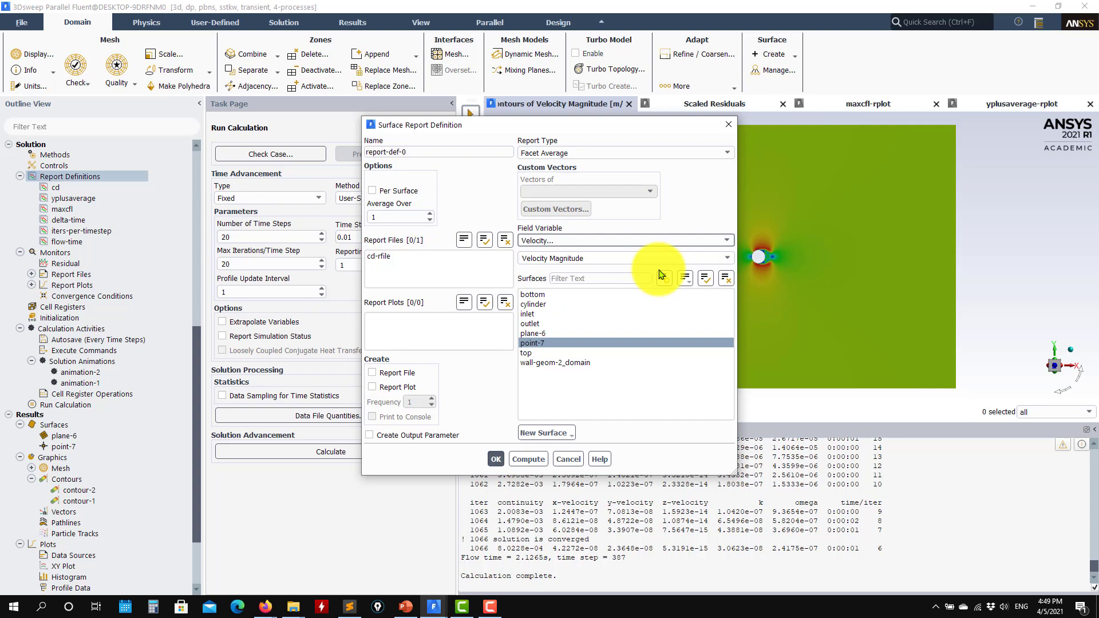
pyautogui.click(726, 258)
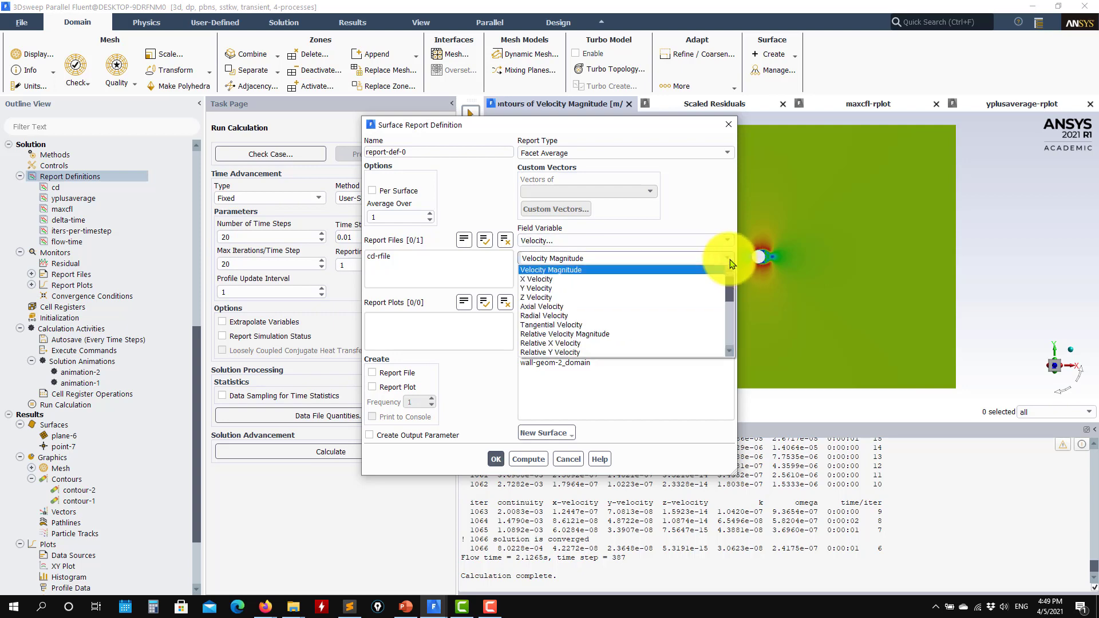
pyautogui.click(538, 289)
# Name the surface report point7vy, enable its report plot and create the definition.
pyautogui.tripleClick(432, 150)
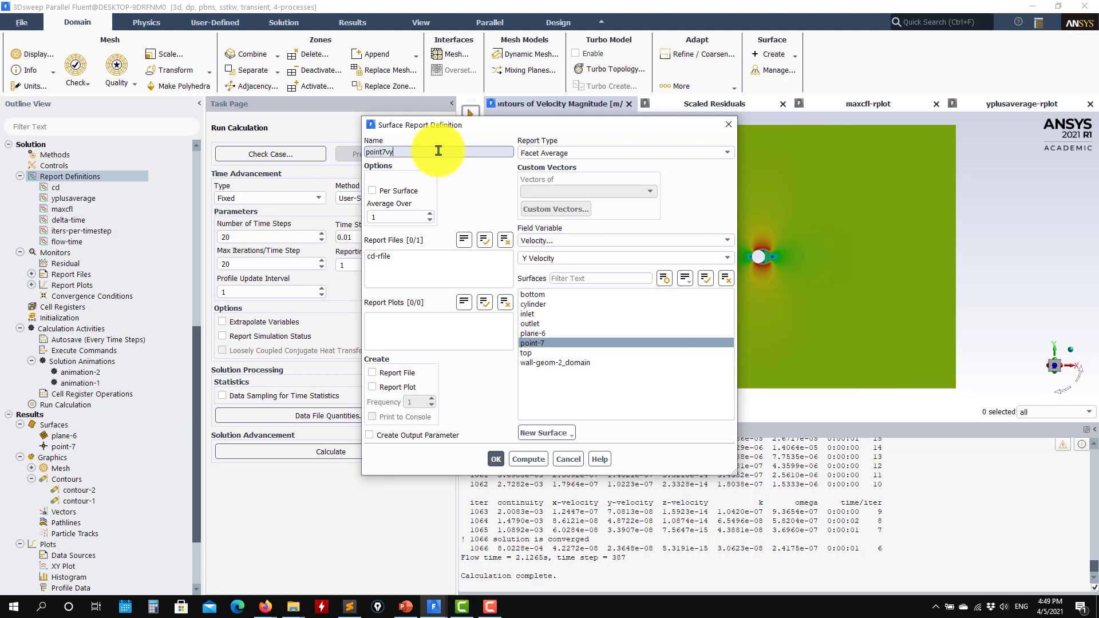
pyautogui.write('point7vy')
pyautogui.click(400, 387)
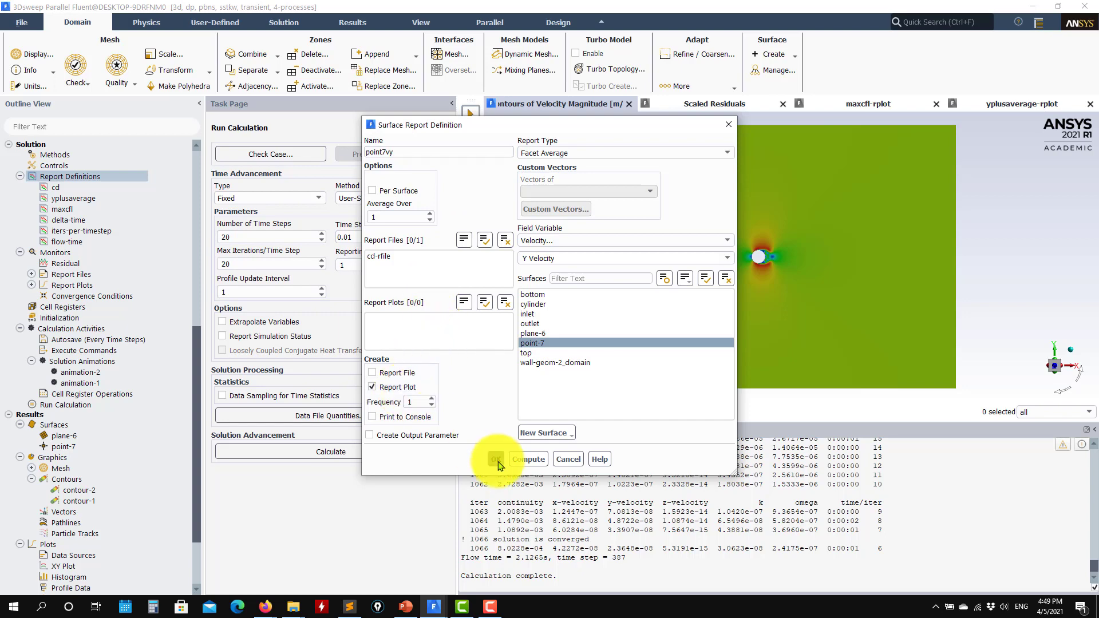
pyautogui.click(495, 460)
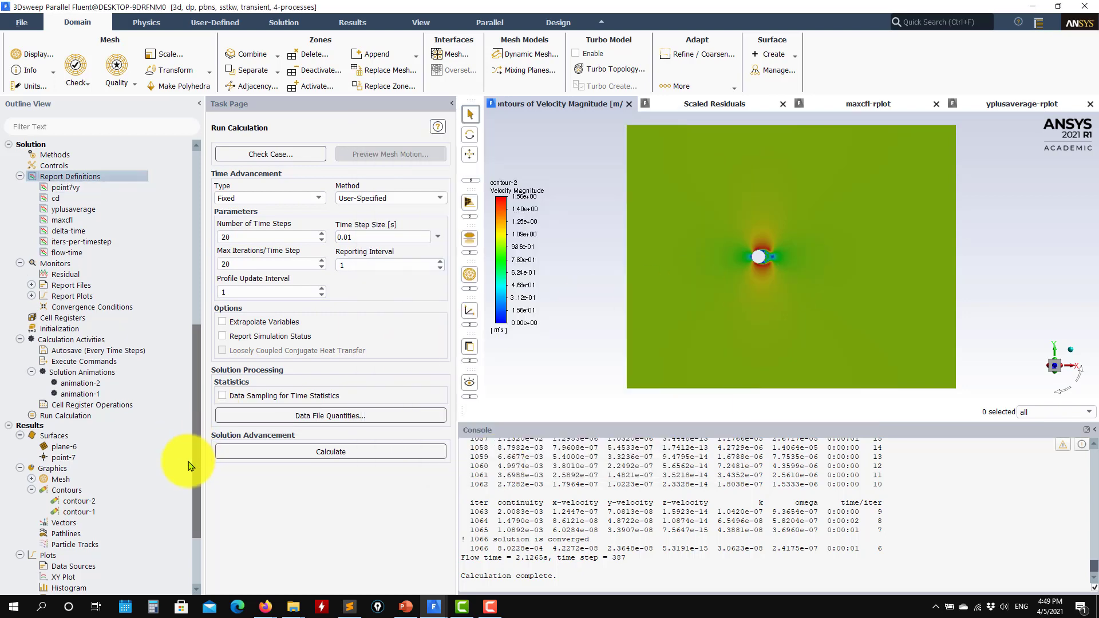
# Display the mesh-1 graphics object on the plane-6 and point-7 surfaces.
pyautogui.scroll(-3, 80, 470)
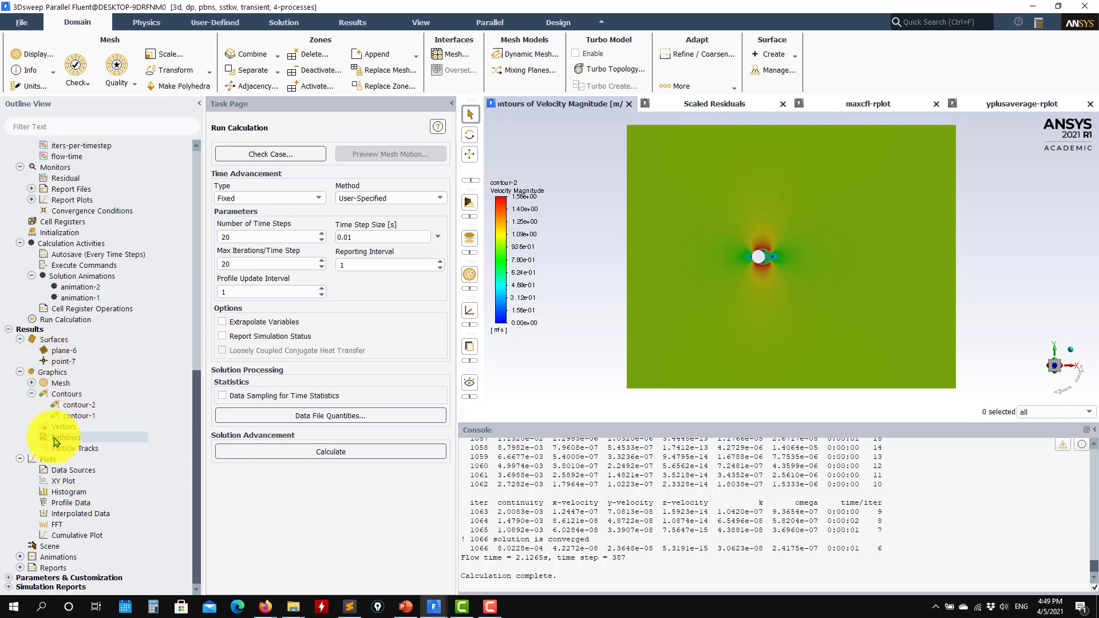
pyautogui.click(34, 384)
pyautogui.doubleClick(76, 396)
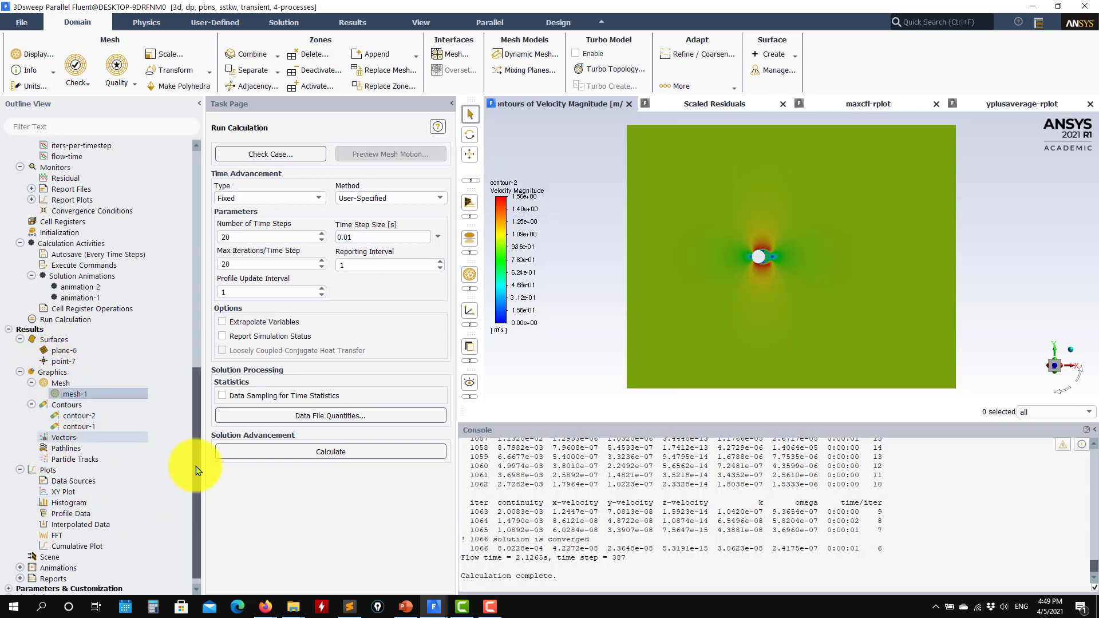
pyautogui.click(468, 204)
pyautogui.click(298, 267)
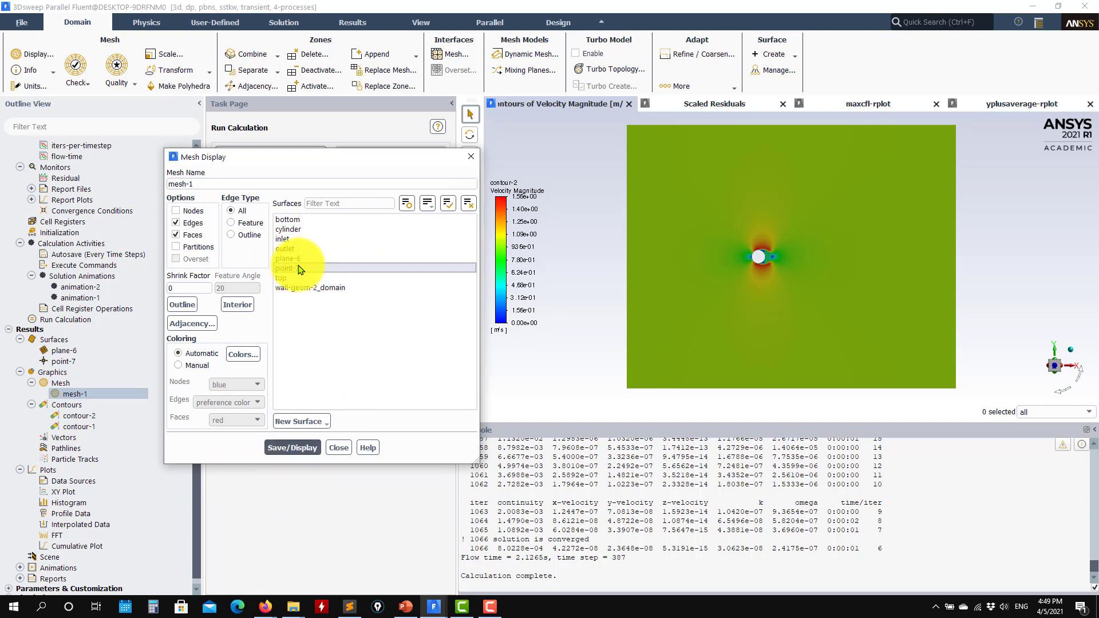
pyautogui.click(300, 259)
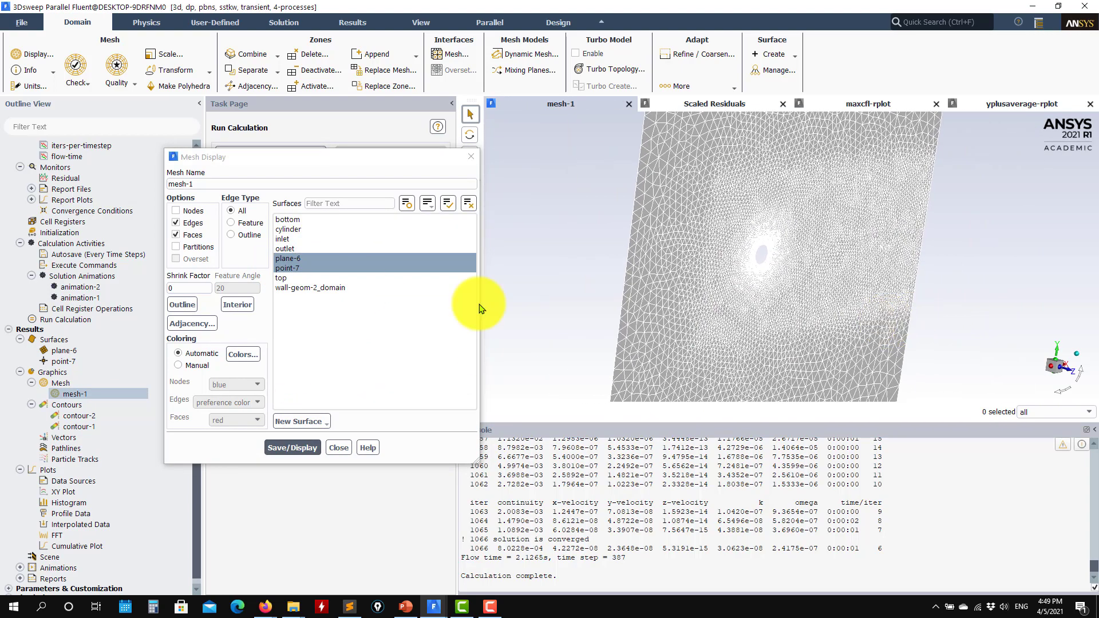
# Display point-7 on its own and again together with plane-6 to examine the point's position in the mesh.
pyautogui.click(300, 258)
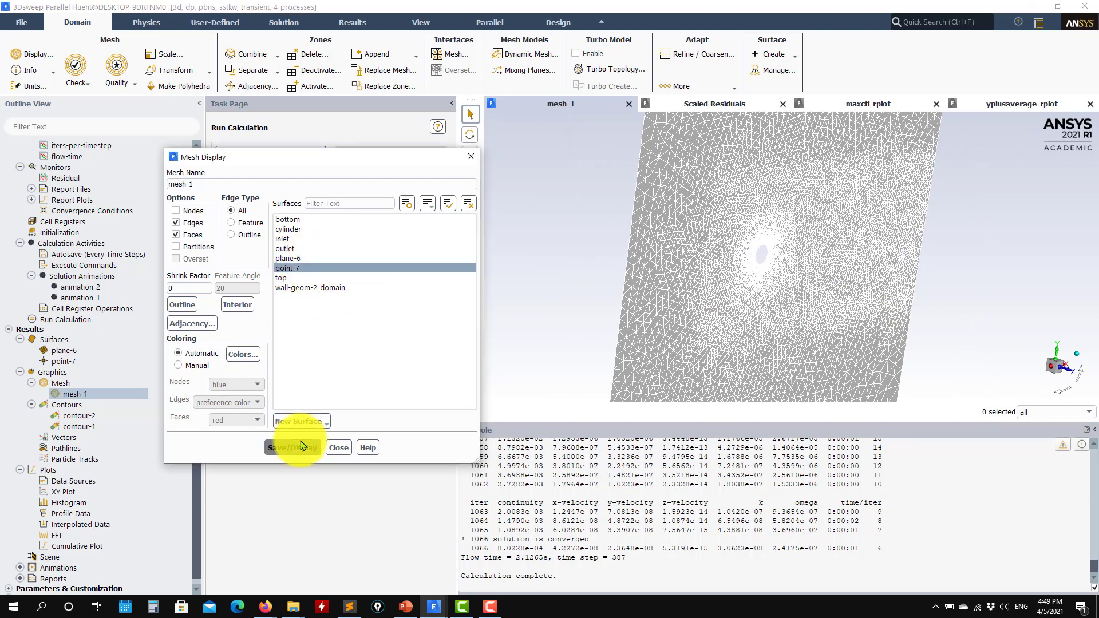
pyautogui.click(303, 445)
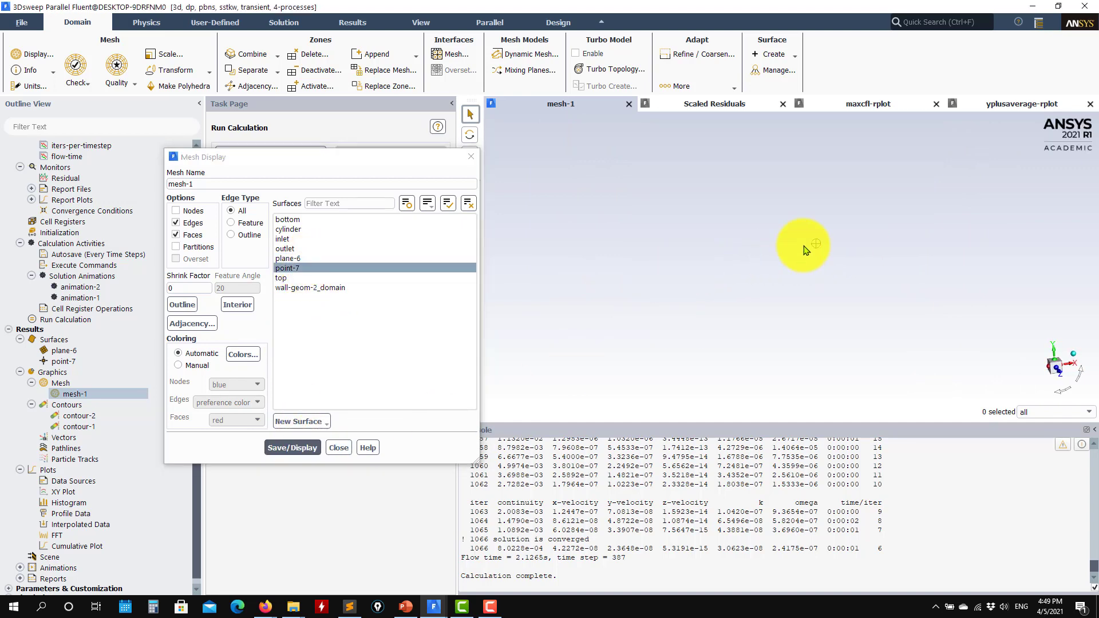
pyautogui.click(318, 258)
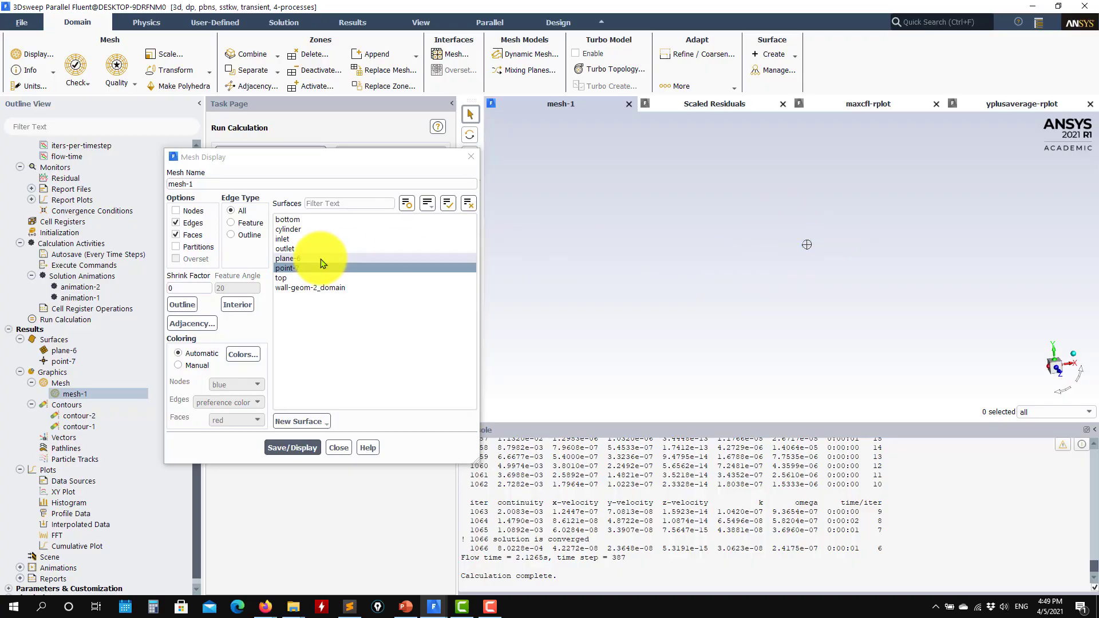
pyautogui.click(293, 448)
pyautogui.moveTo(841, 289); pyautogui.dragTo(609, 309)
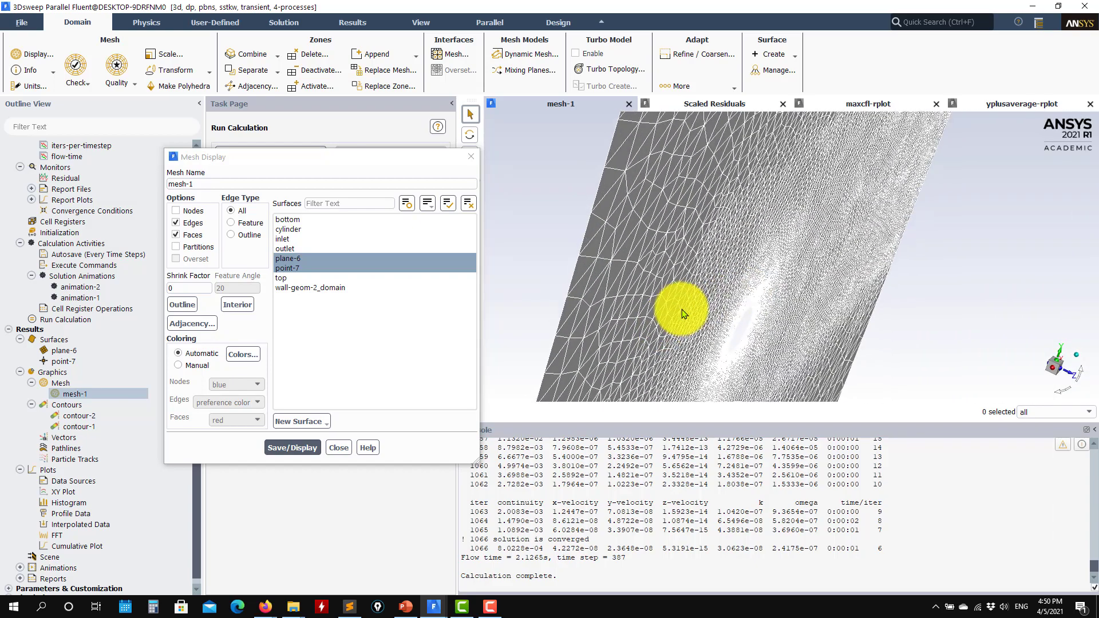
# Close the mesh display settings and run the calculation for 50 time steps of 0.01 s.
pyautogui.click(338, 448)
pyautogui.moveTo(879, 299); pyautogui.dragTo(560, 328)
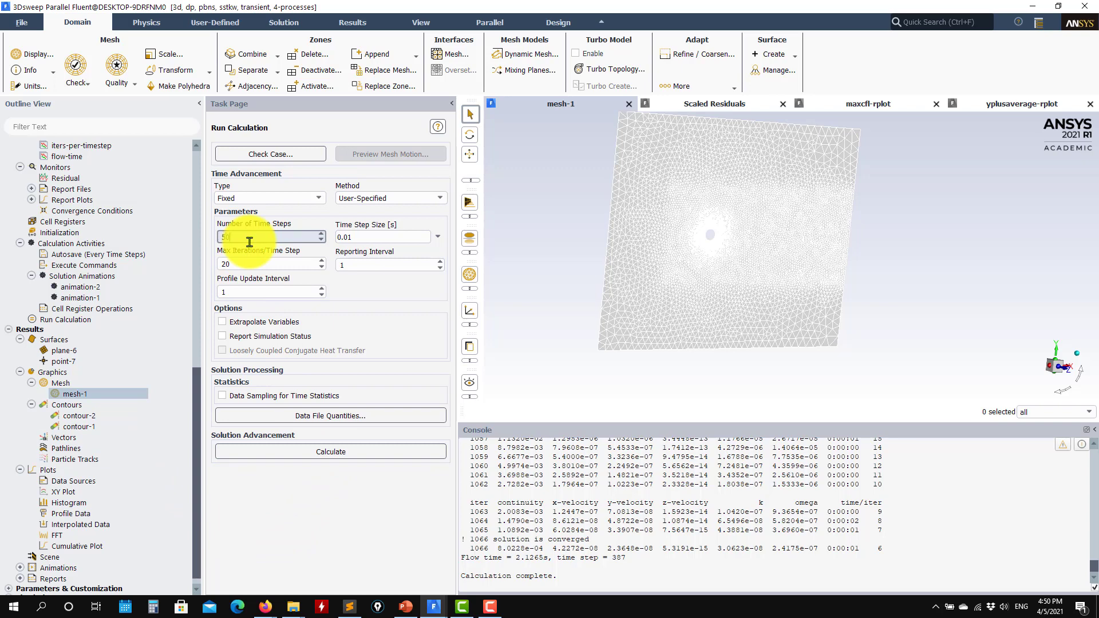
pyautogui.click(312, 451)
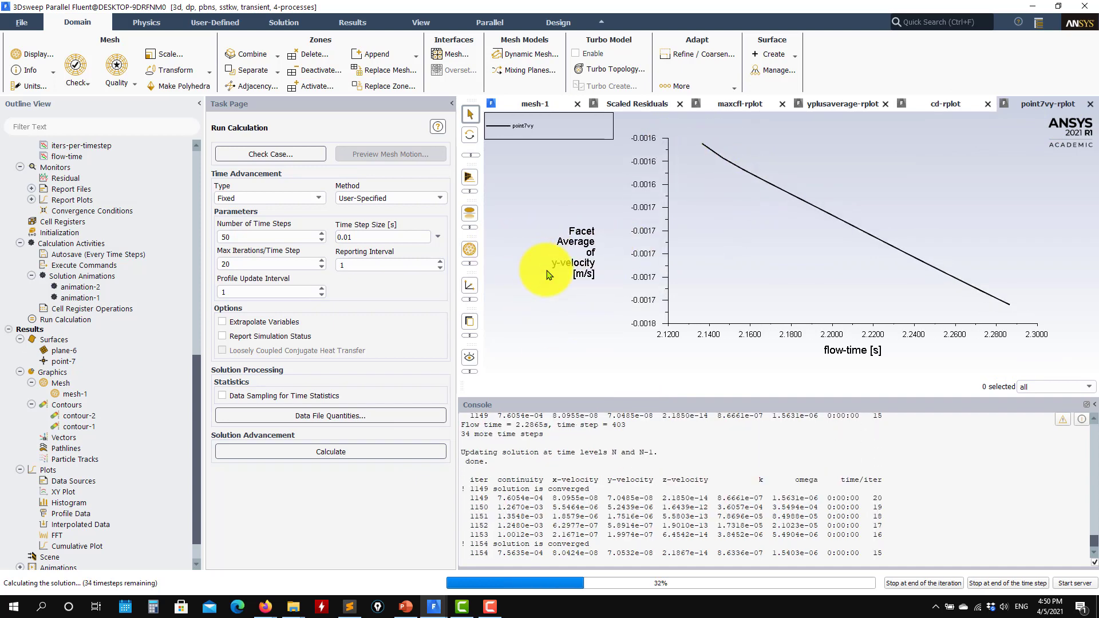
# Switch to the PowerPoint presentation and play the velocity and pressure contour video on slide 10, then return to Fluent.
pyautogui.click(404, 607)
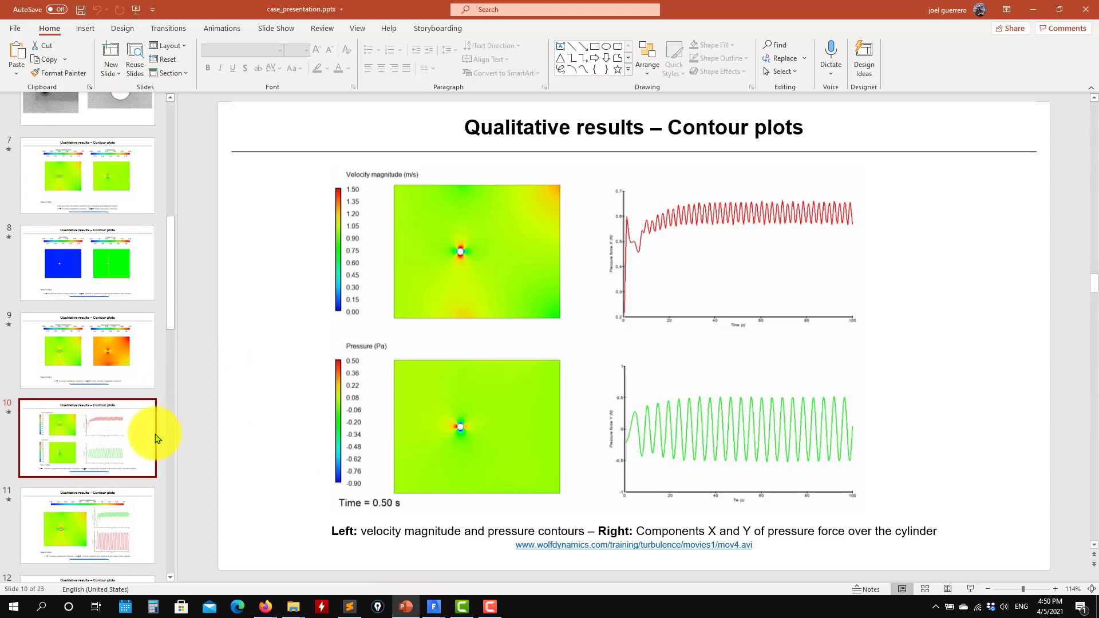
pyautogui.scroll(-1, 138, 448)
pyautogui.moveTo(523, 263)
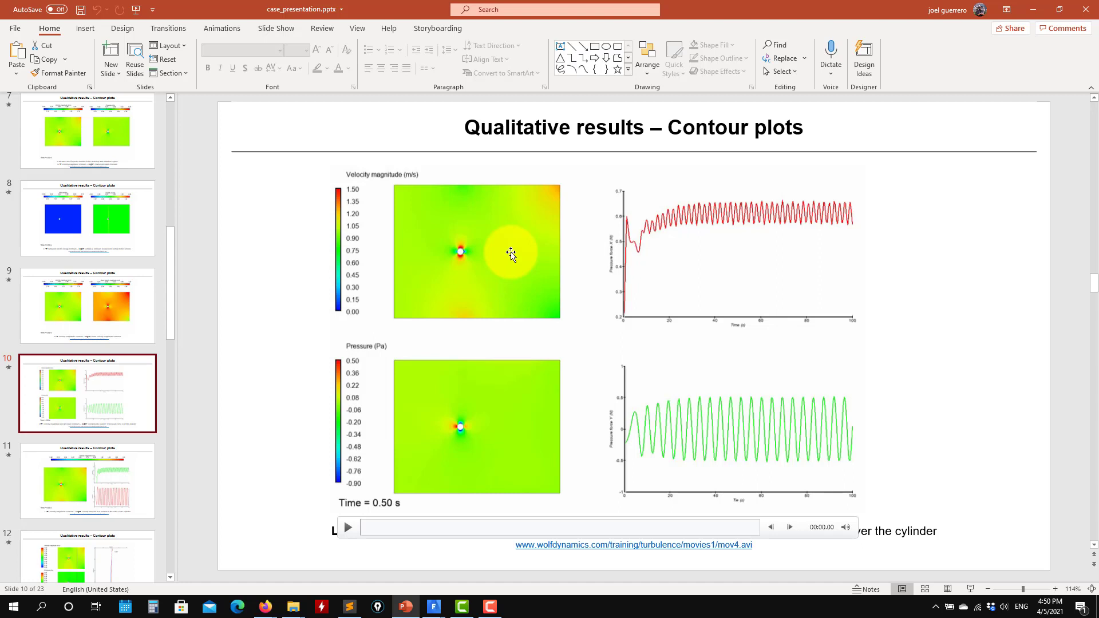
pyautogui.click(347, 528)
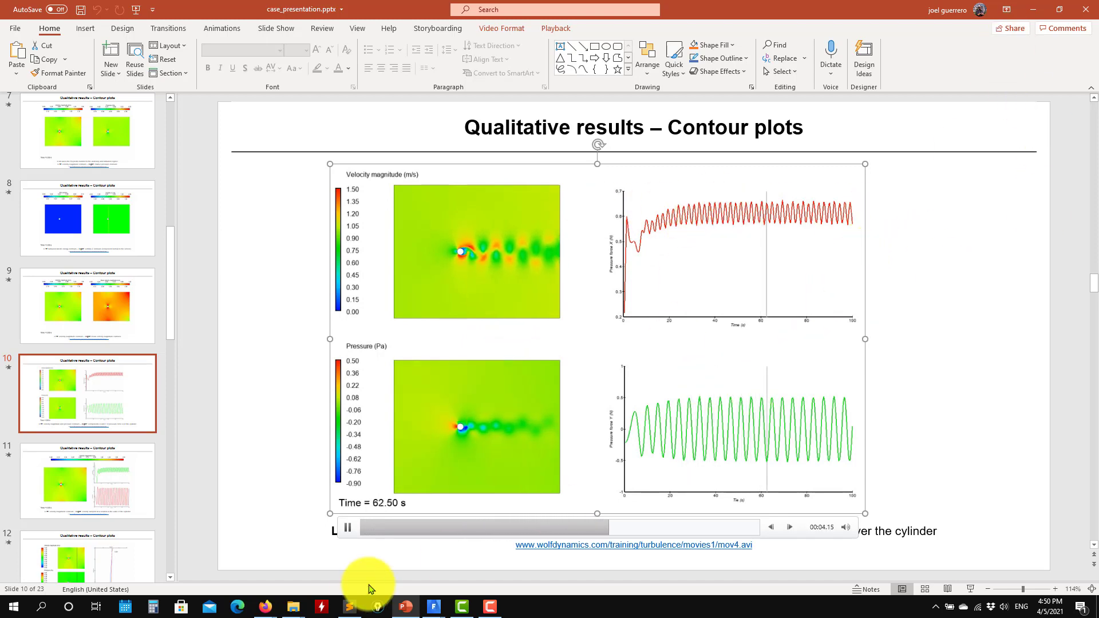
pyautogui.click(348, 528)
pyautogui.click(1034, 10)
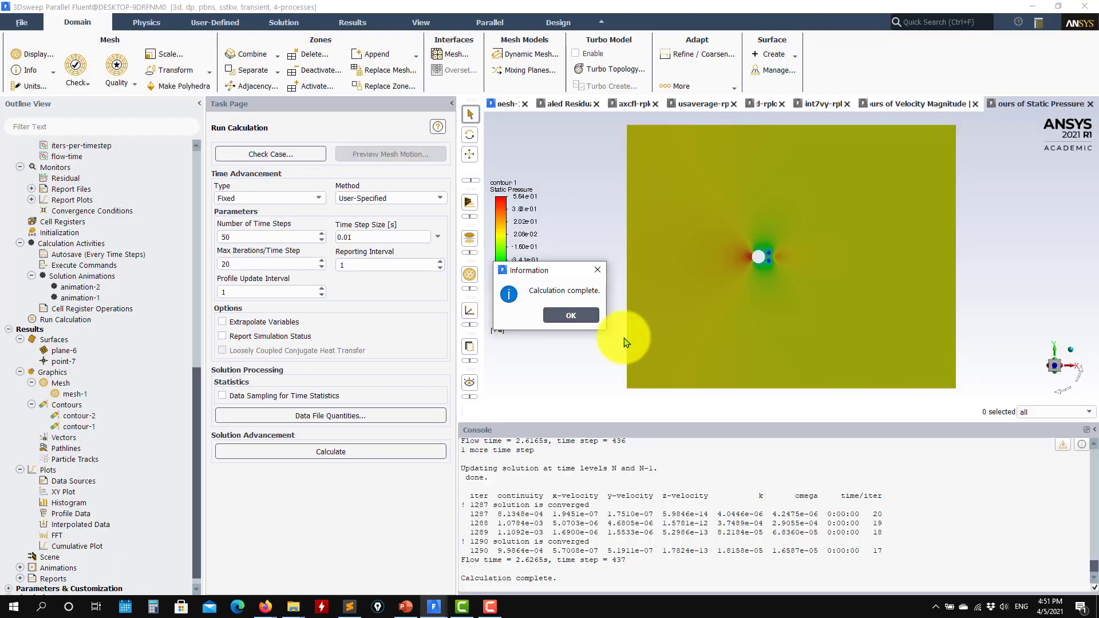
# Dismiss the completion notice and examine the residuals, maxcfl, yplusaverage, cd and point7vy plots and the velocity and pressure contours.
pyautogui.click(571, 315)
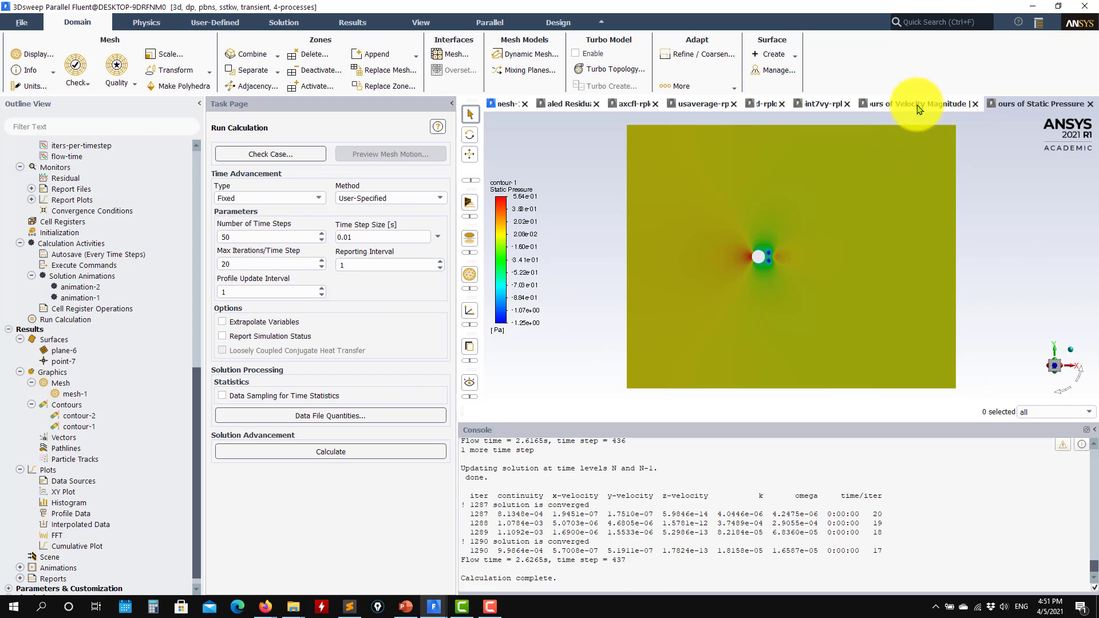
pyautogui.click(564, 105)
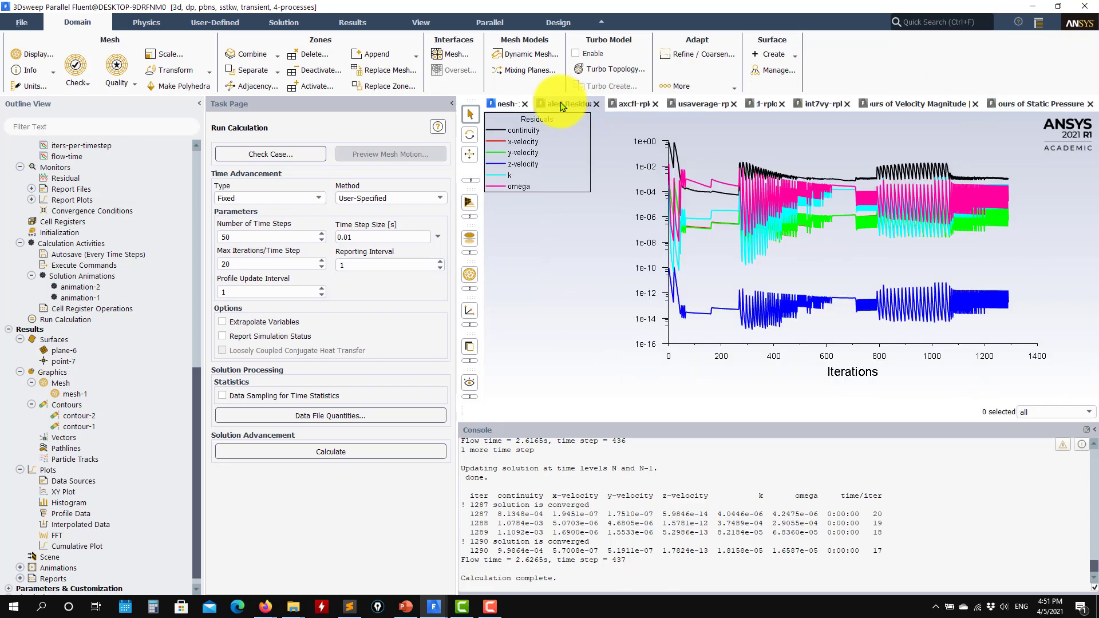
pyautogui.click(627, 106)
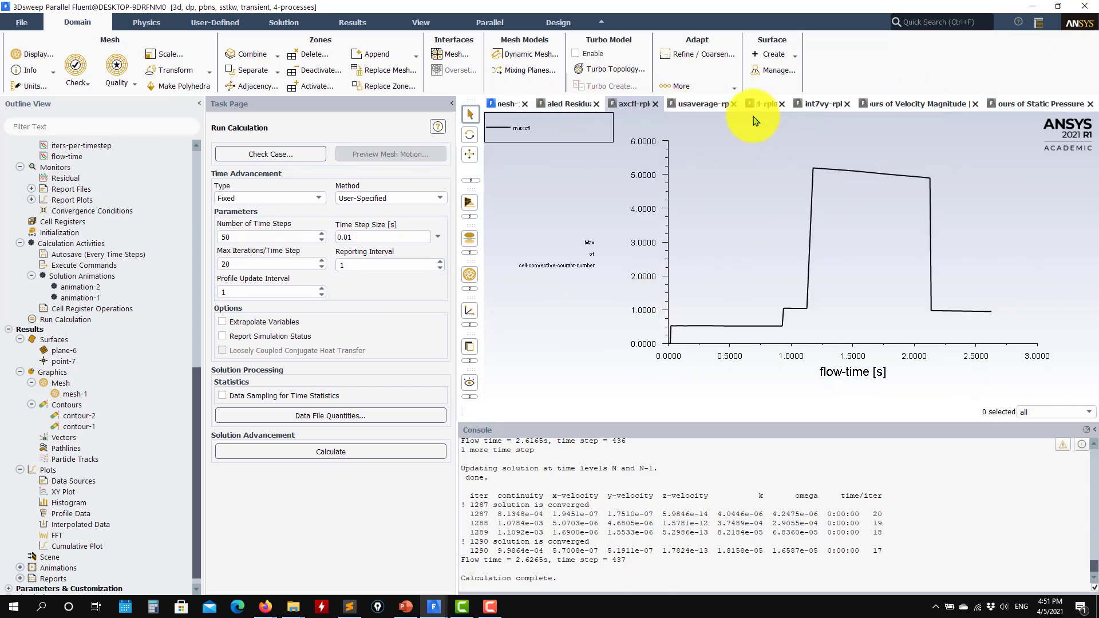
pyautogui.click(696, 104)
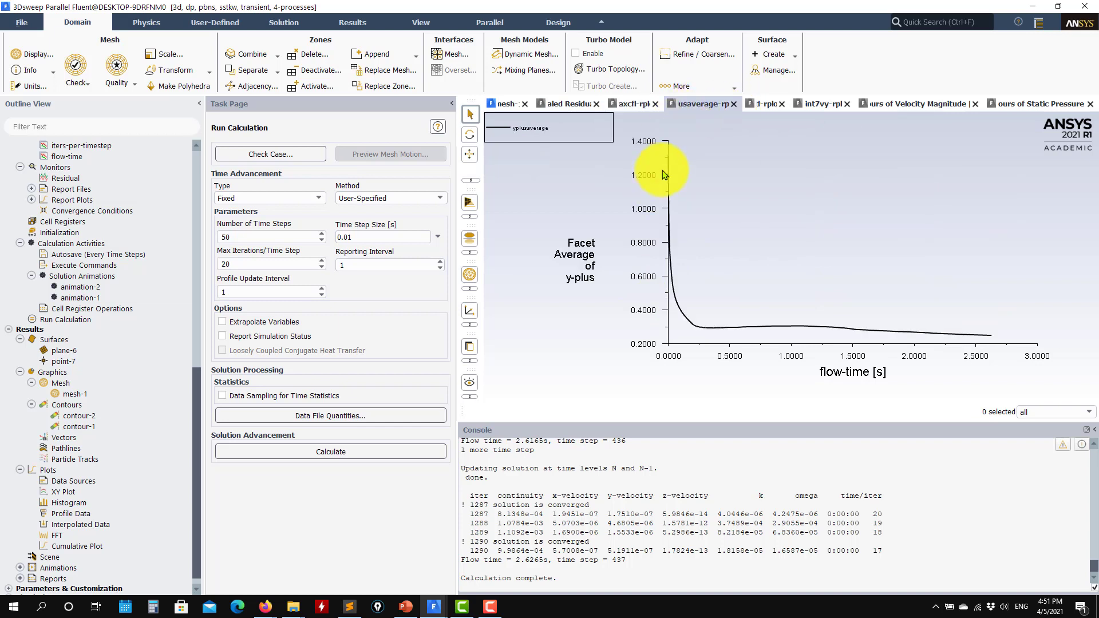
pyautogui.click(764, 113)
pyautogui.click(822, 111)
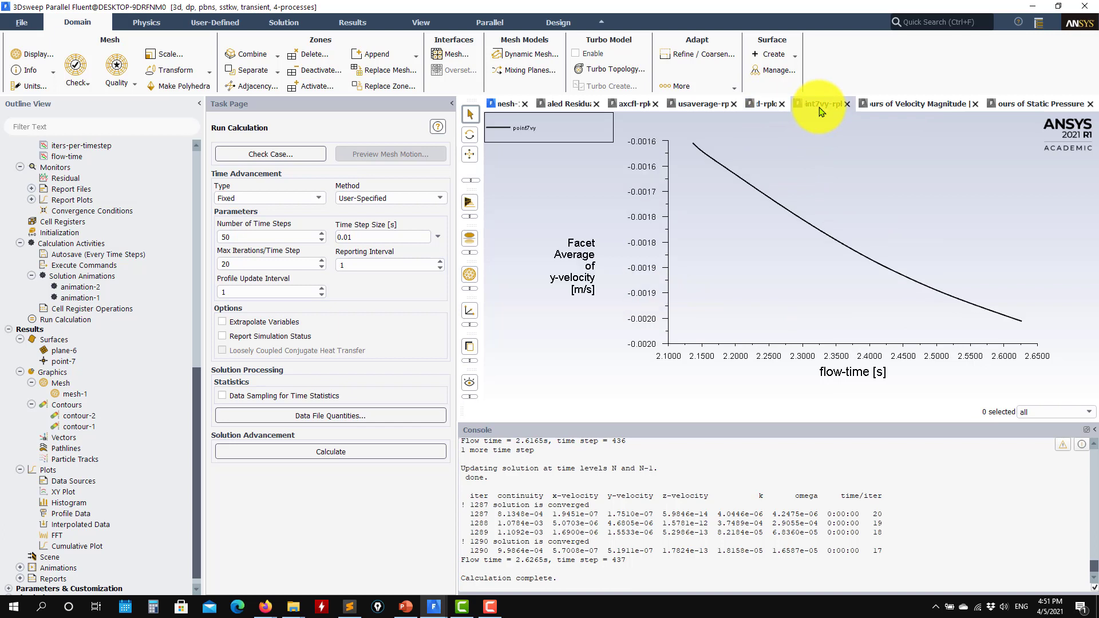
pyautogui.click(900, 107)
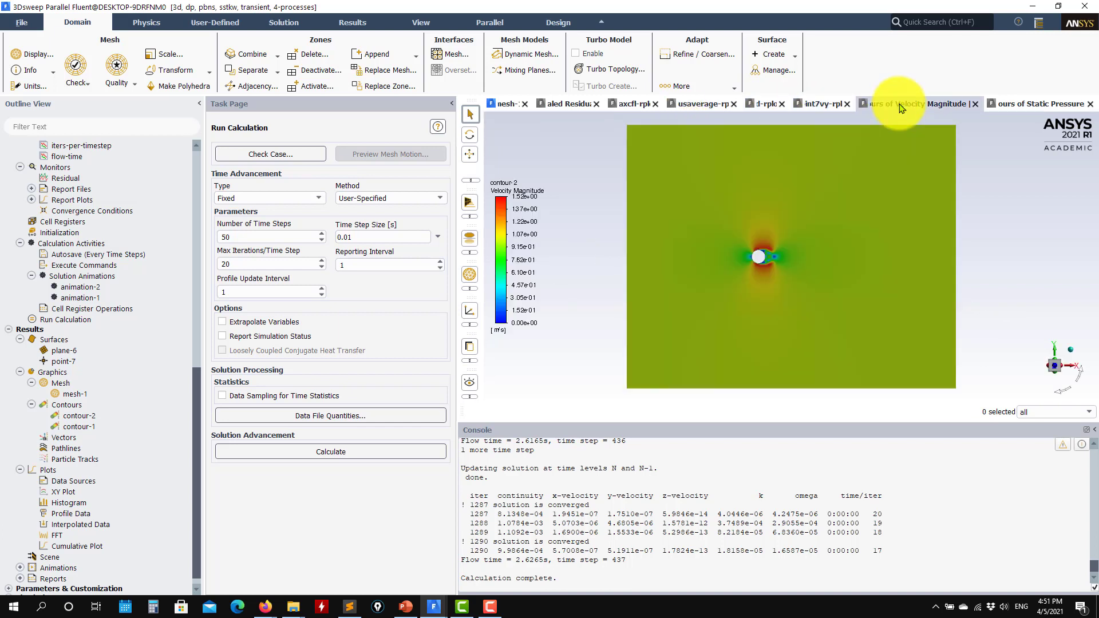
pyautogui.click(1010, 106)
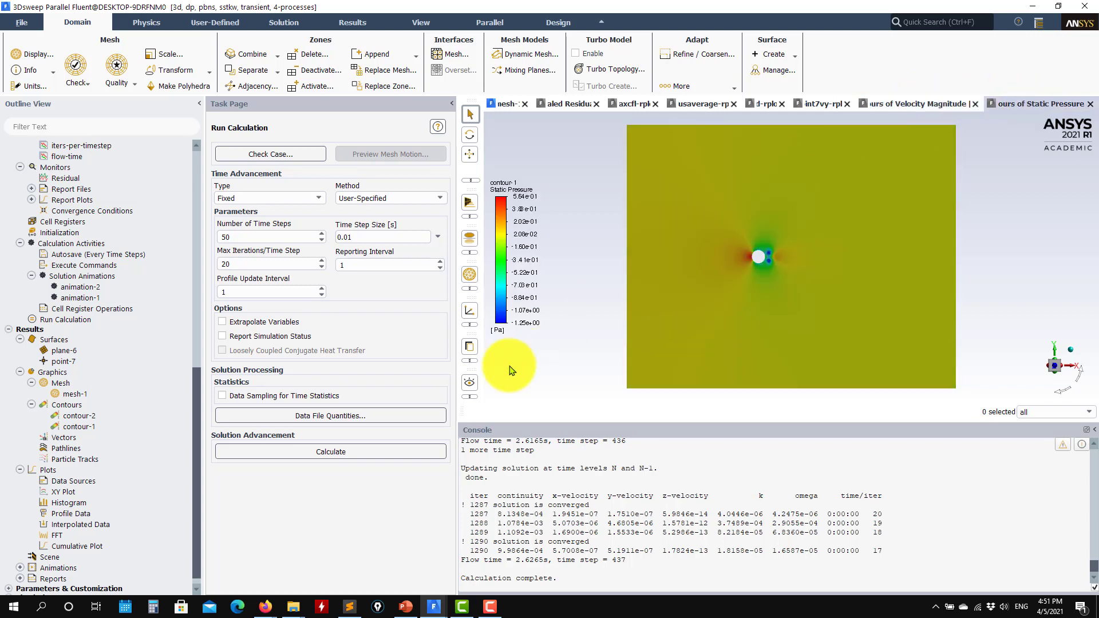
# Set the number of time steps to 500 and start the calculation.
pyautogui.doubleClick(287, 235)
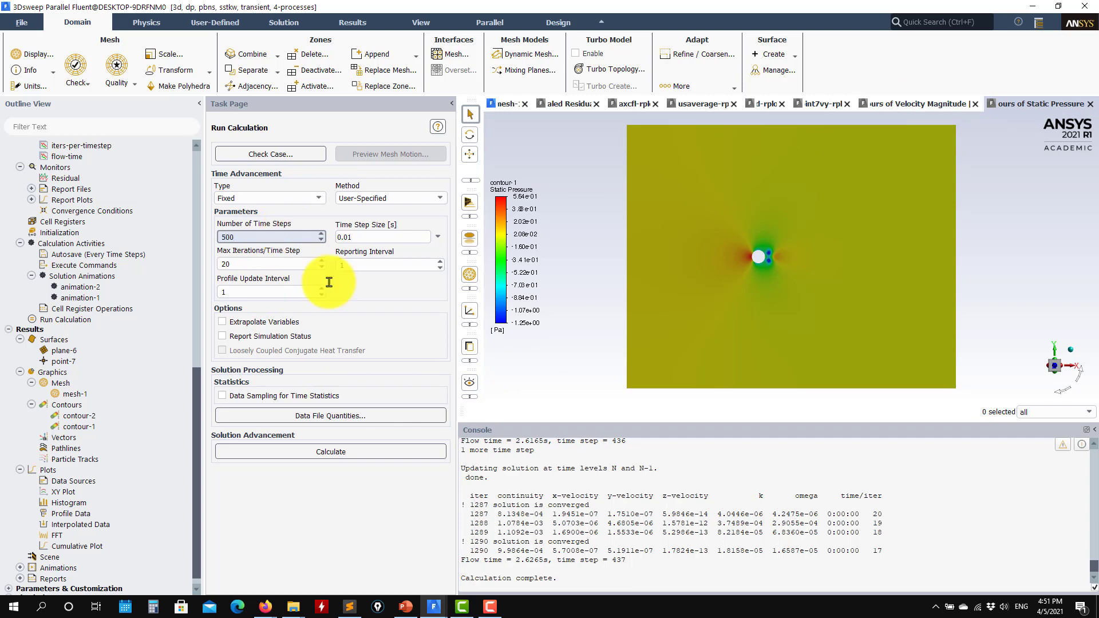
pyautogui.click(323, 455)
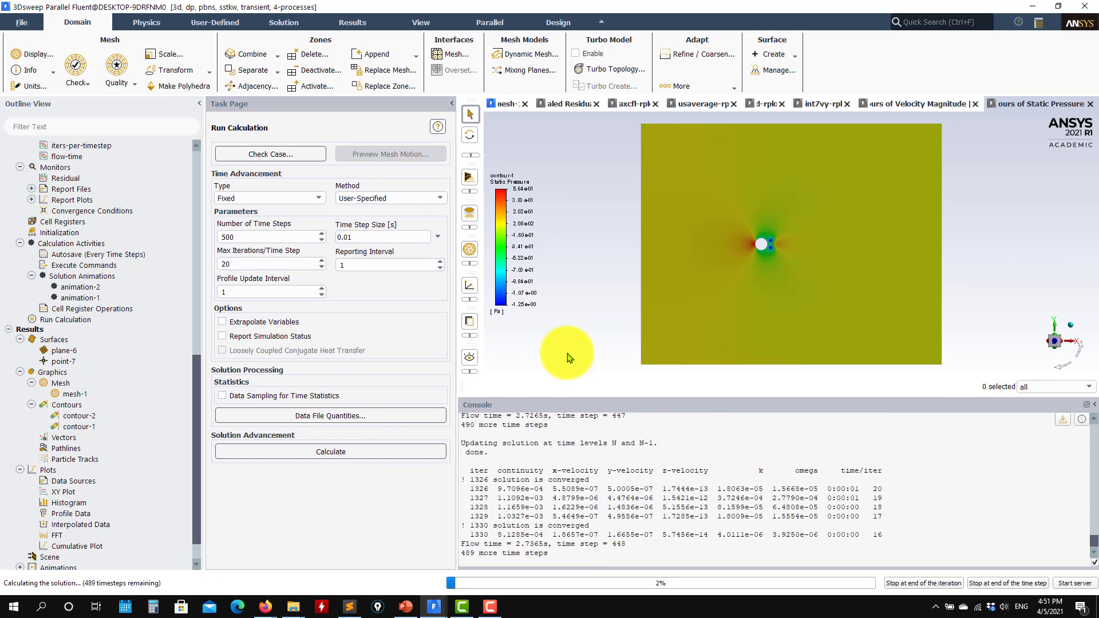
# Compare the velocity magnitude and static pressure contours while the solution is running.
pyautogui.click(930, 106)
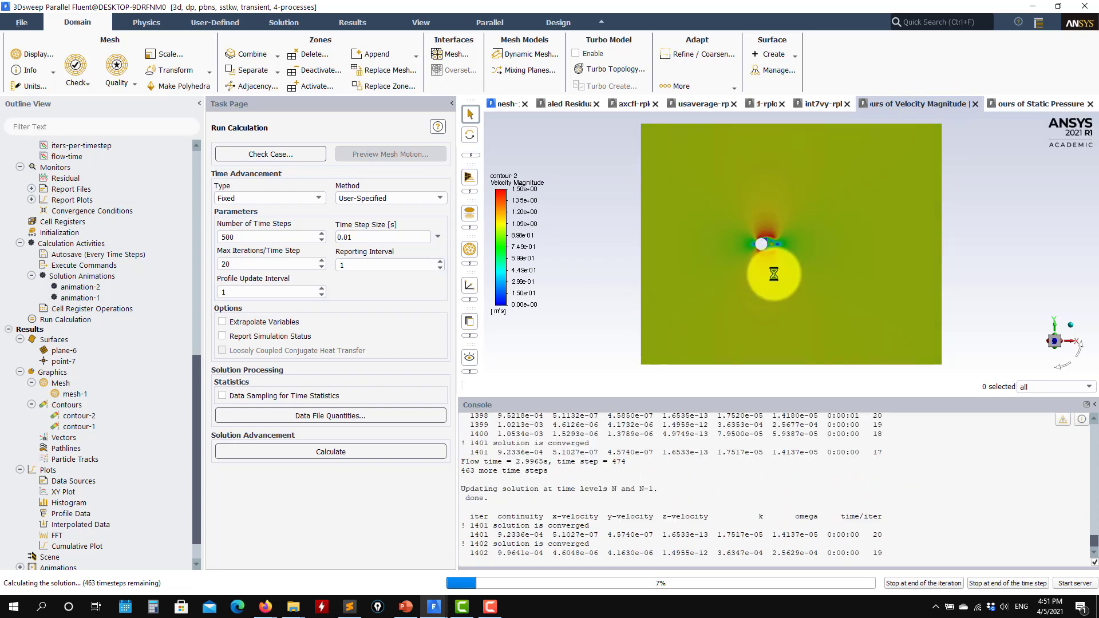
pyautogui.click(1003, 103)
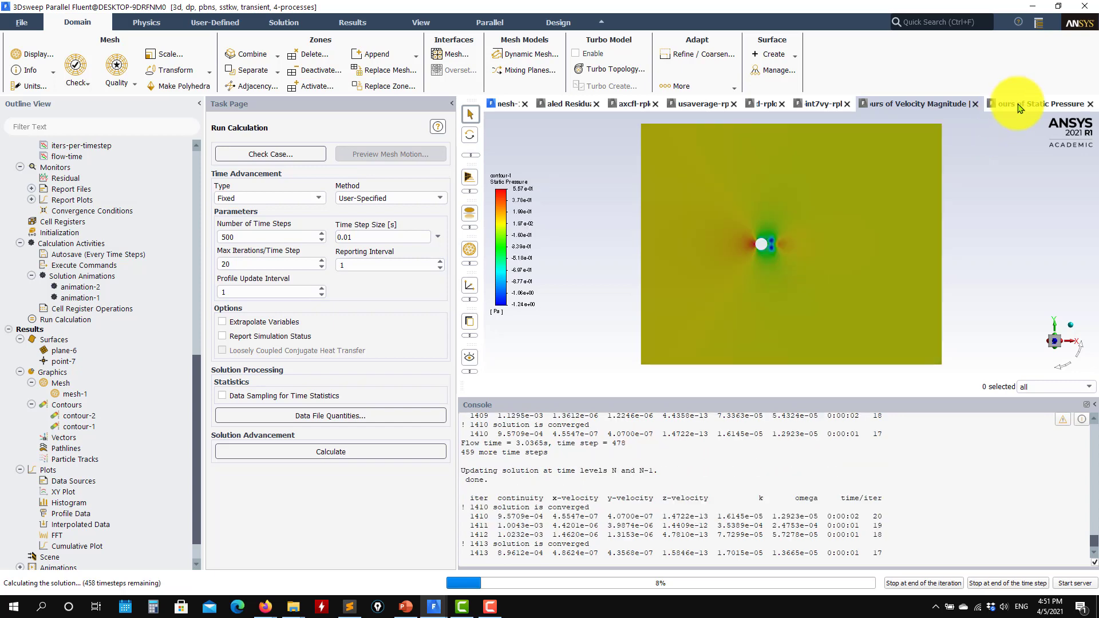
pyautogui.click(954, 108)
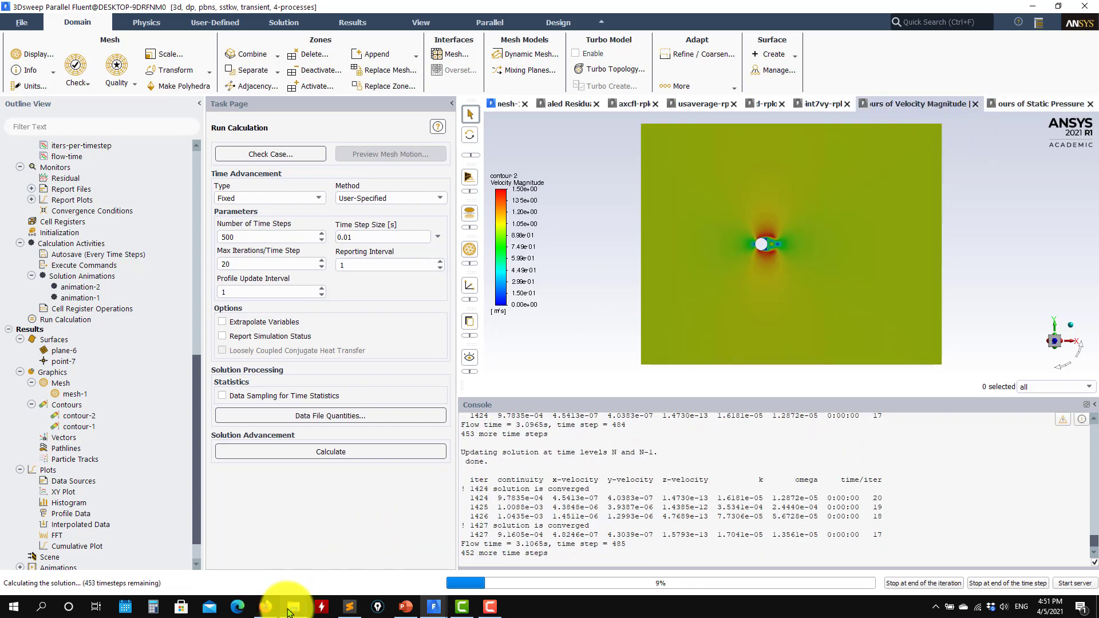
# Open the 3d case folder in File Explorer and view the saved frames animation-1_0000.jpeg and animation-1_0001.jpeg.
pyautogui.moveTo(290, 610)
pyautogui.click(418, 557)
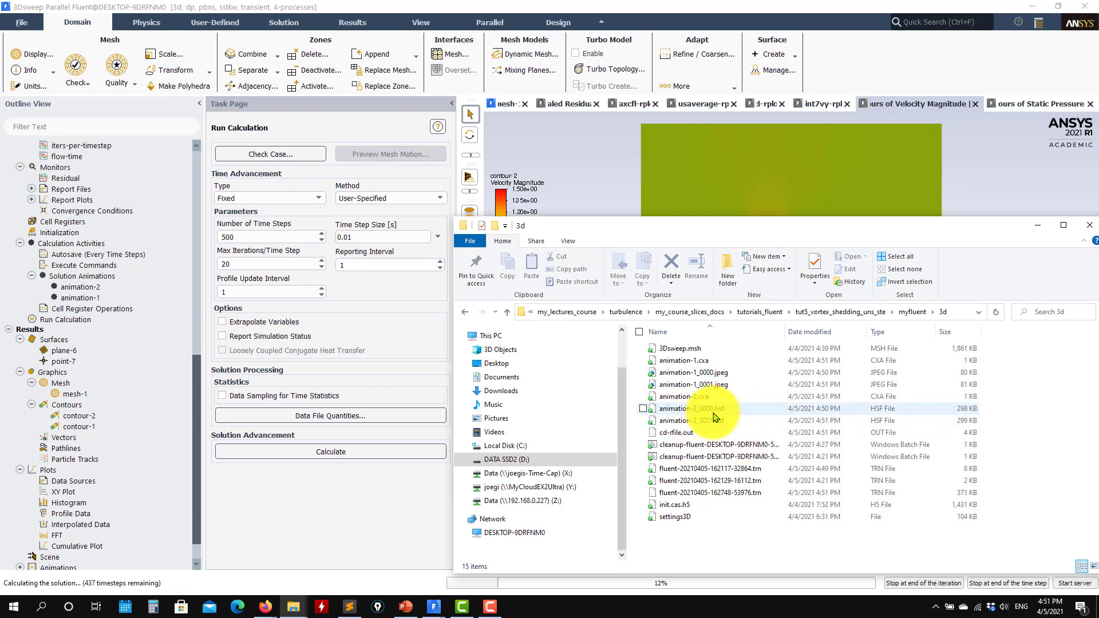
pyautogui.click(720, 374)
pyautogui.doubleClick(723, 377)
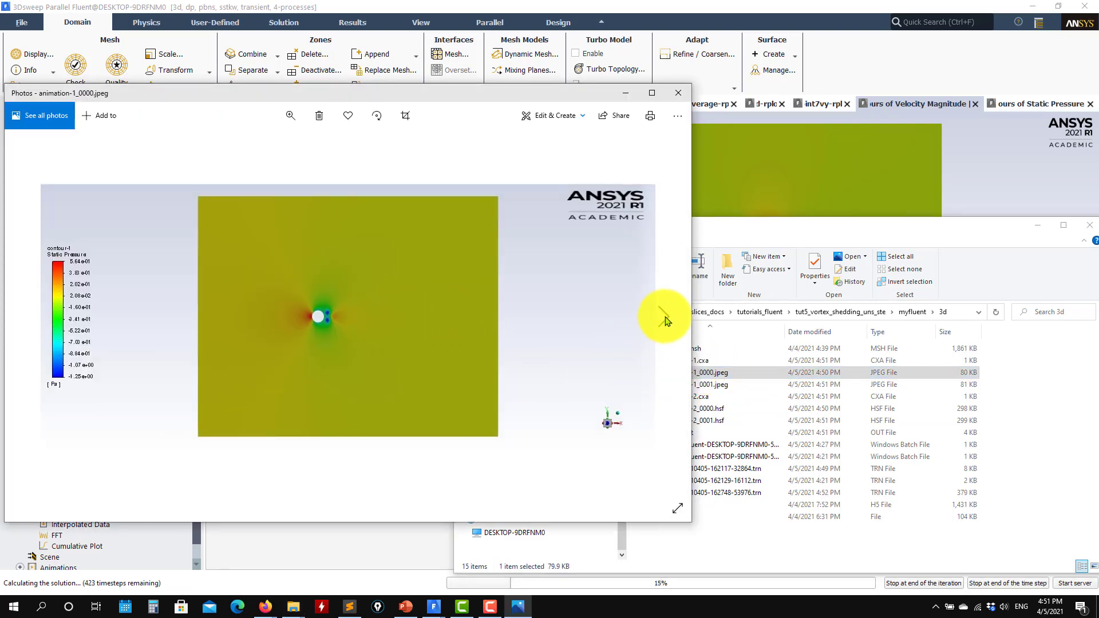
pyautogui.click(662, 318)
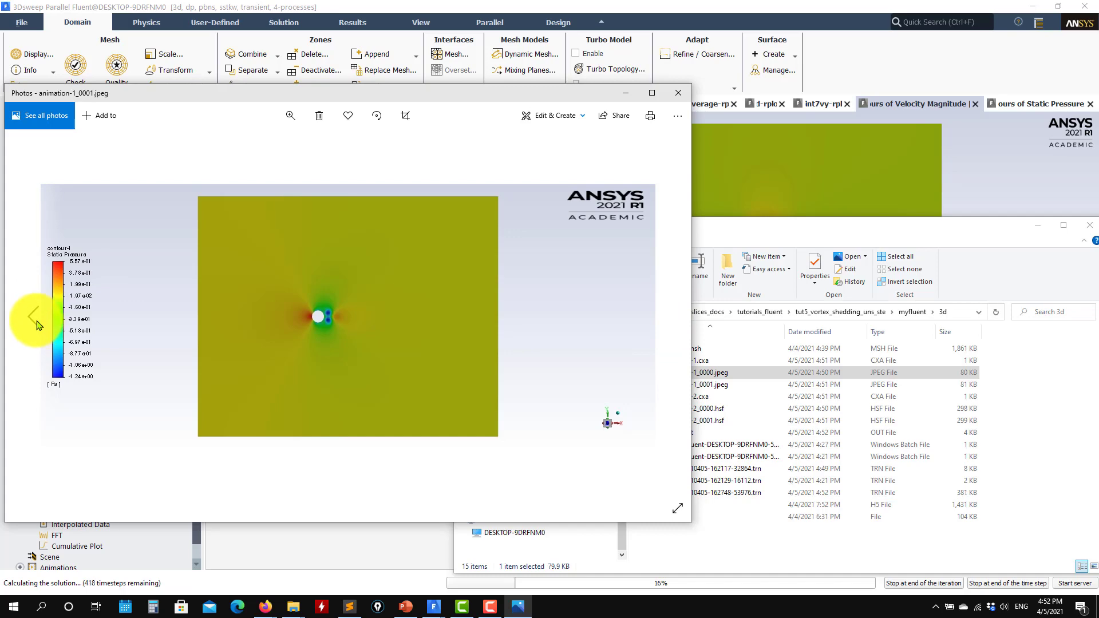
pyautogui.click(678, 93)
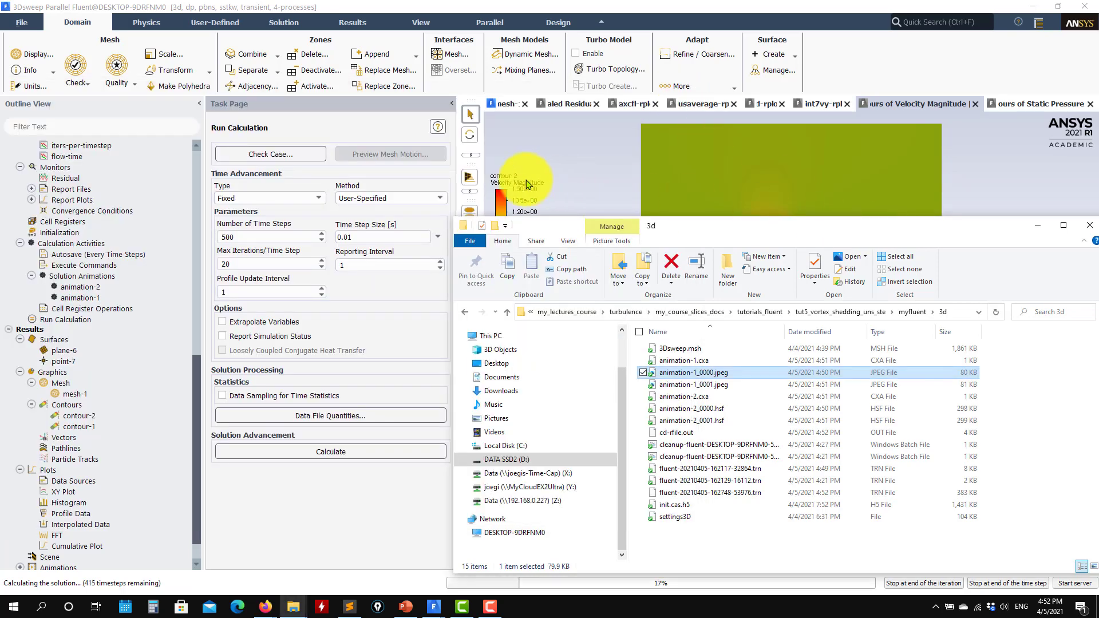
# Return to the running Fluent session and check the updated velocity magnitude contours.
pyautogui.moveTo(874, 235); pyautogui.dragTo(524, 170)
pyautogui.click(687, 163)
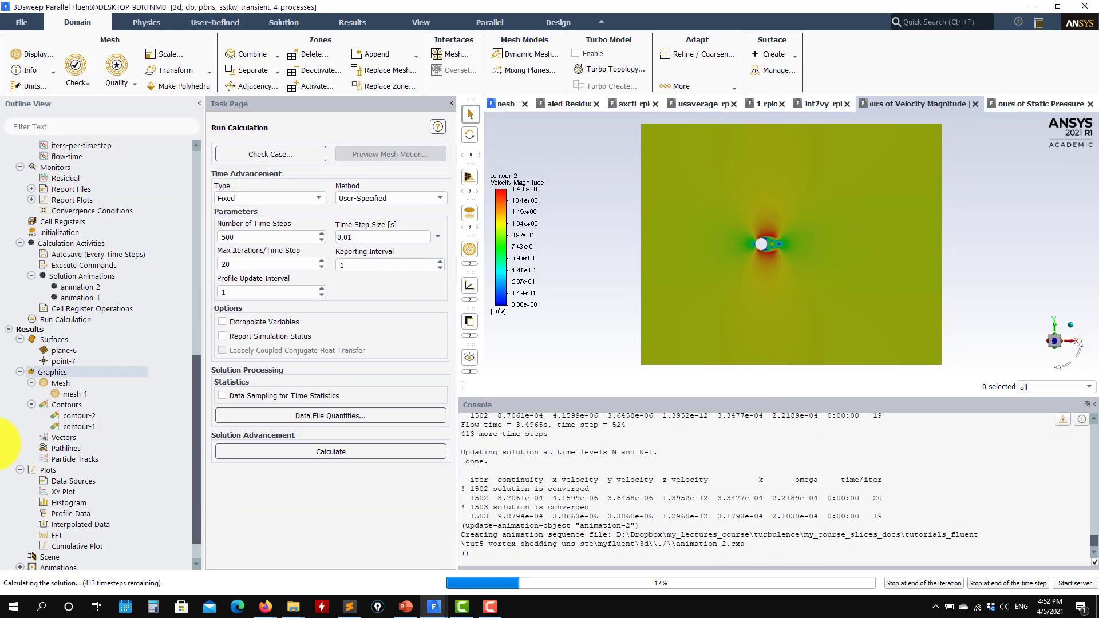
pyautogui.click(85, 404)
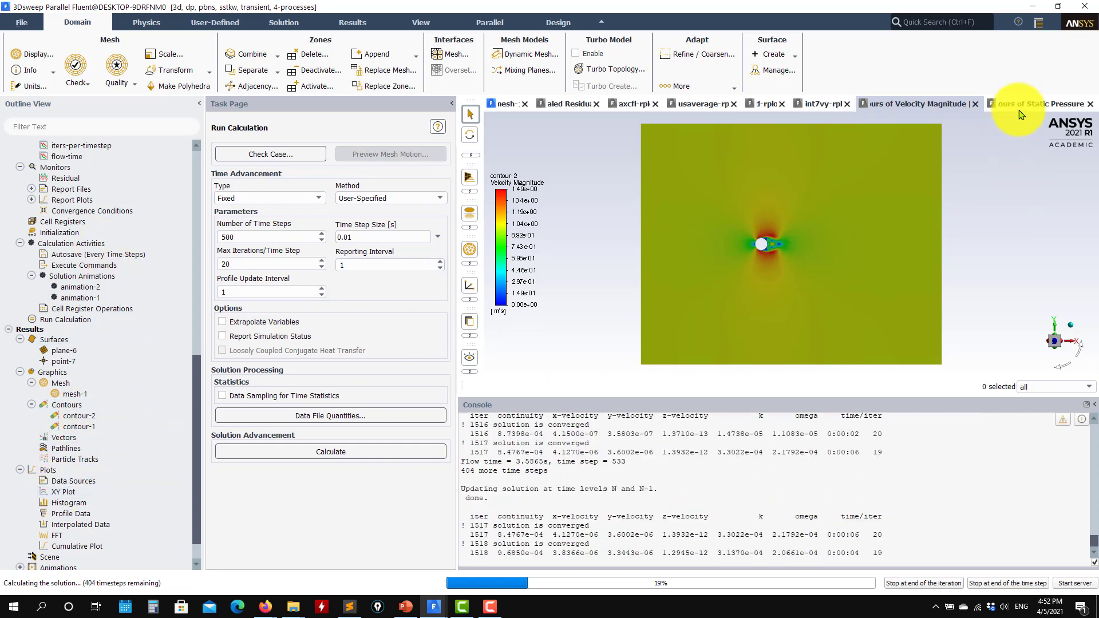
# Monitor the running solution by comparing the static pressure contours with the drag coefficient and point-7 Y velocity plots.
pyautogui.click(1027, 104)
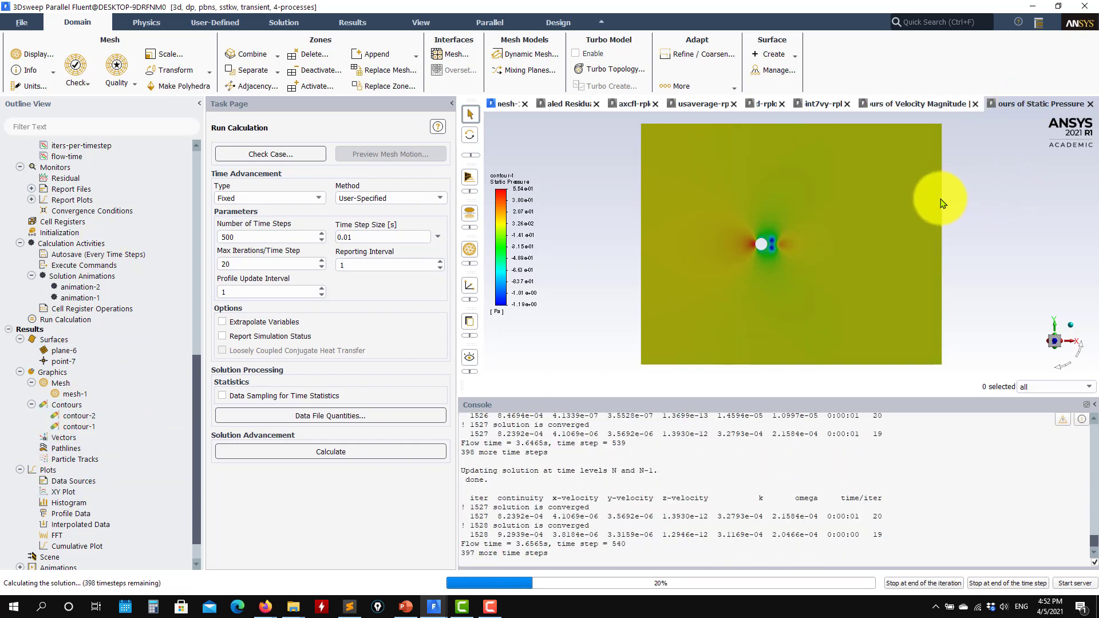
pyautogui.click(766, 104)
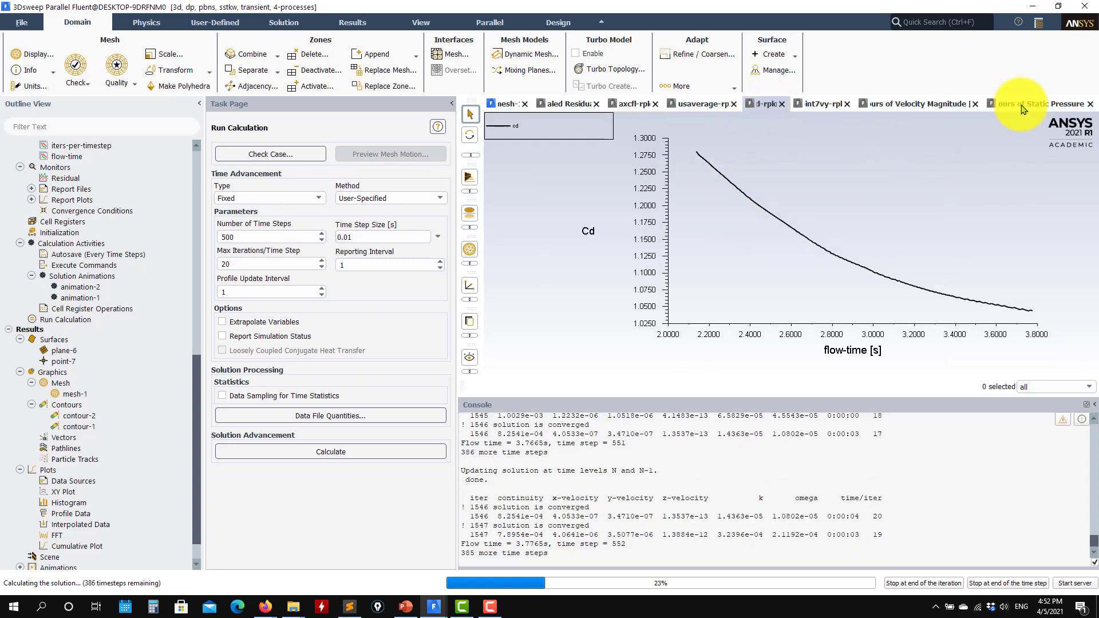
pyautogui.click(1031, 104)
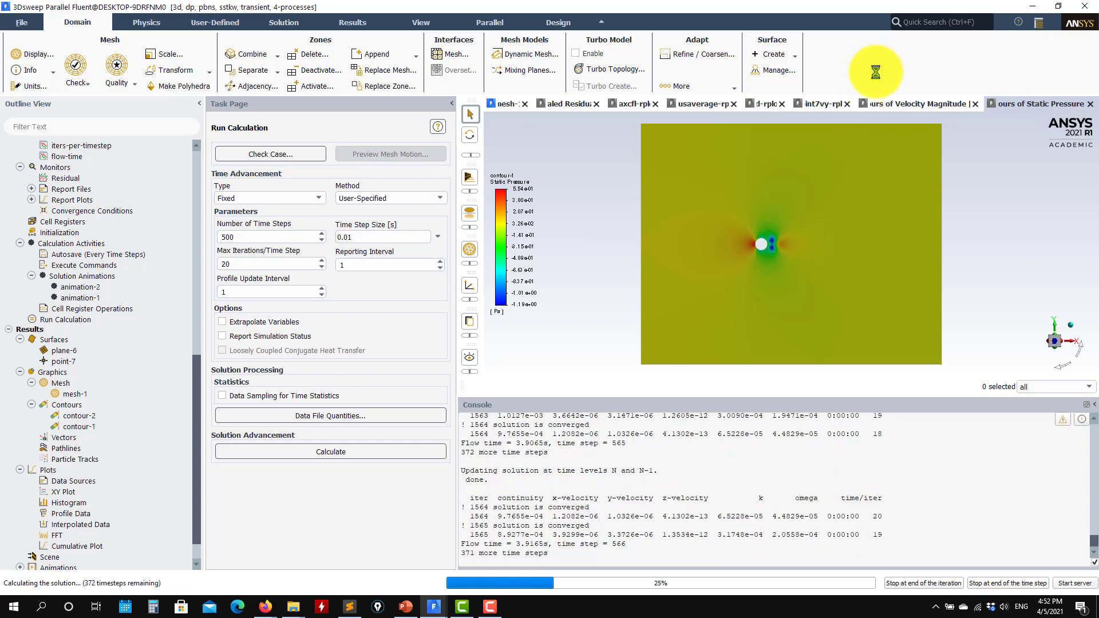
pyautogui.click(817, 106)
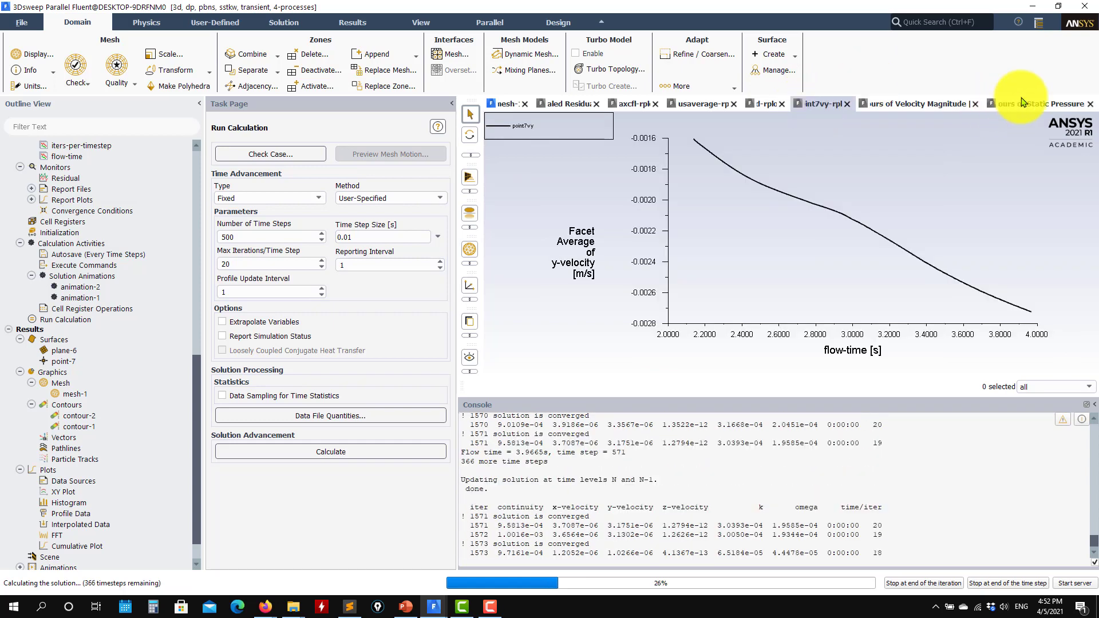
pyautogui.click(1022, 104)
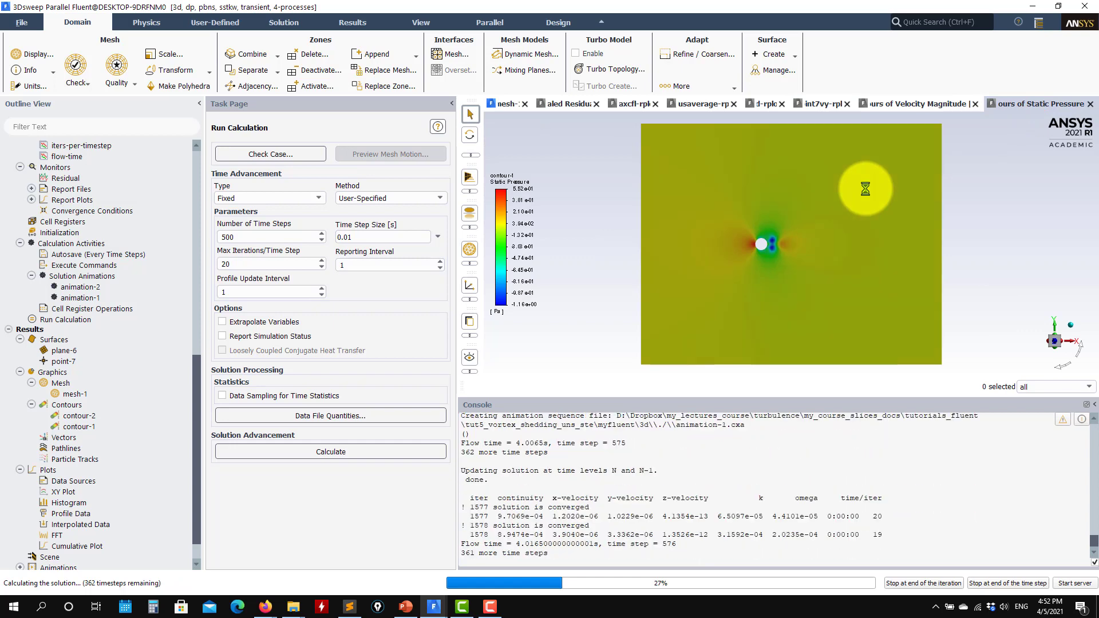
pyautogui.click(916, 105)
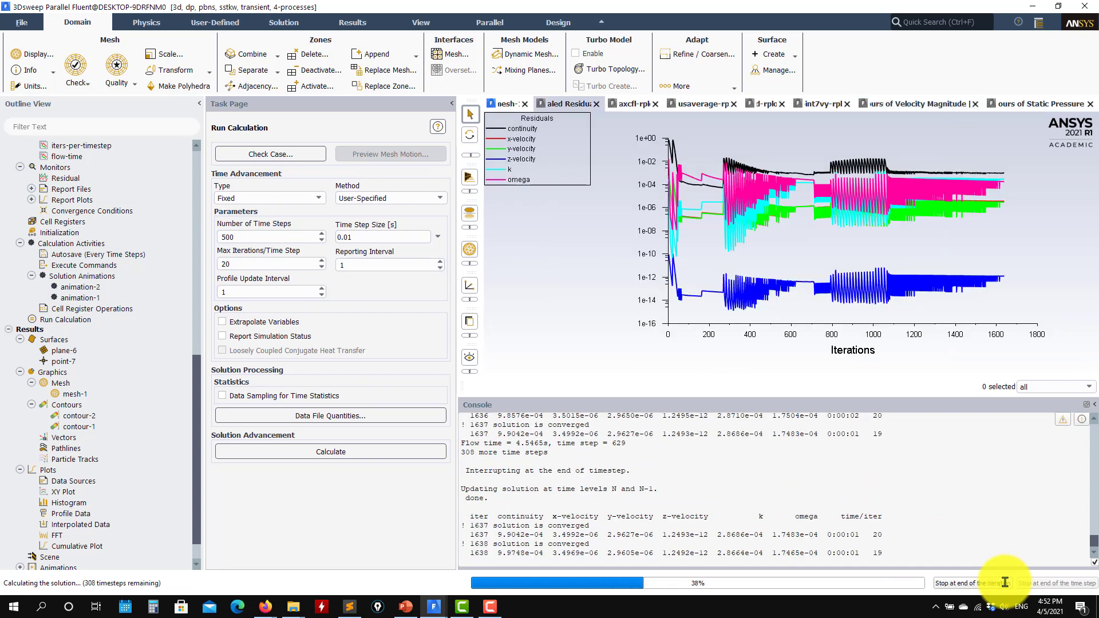
# Stop the calculation at the end of the time step, then restart it with time step size 0.02 s and 100 time steps.
pyautogui.click(1006, 582)
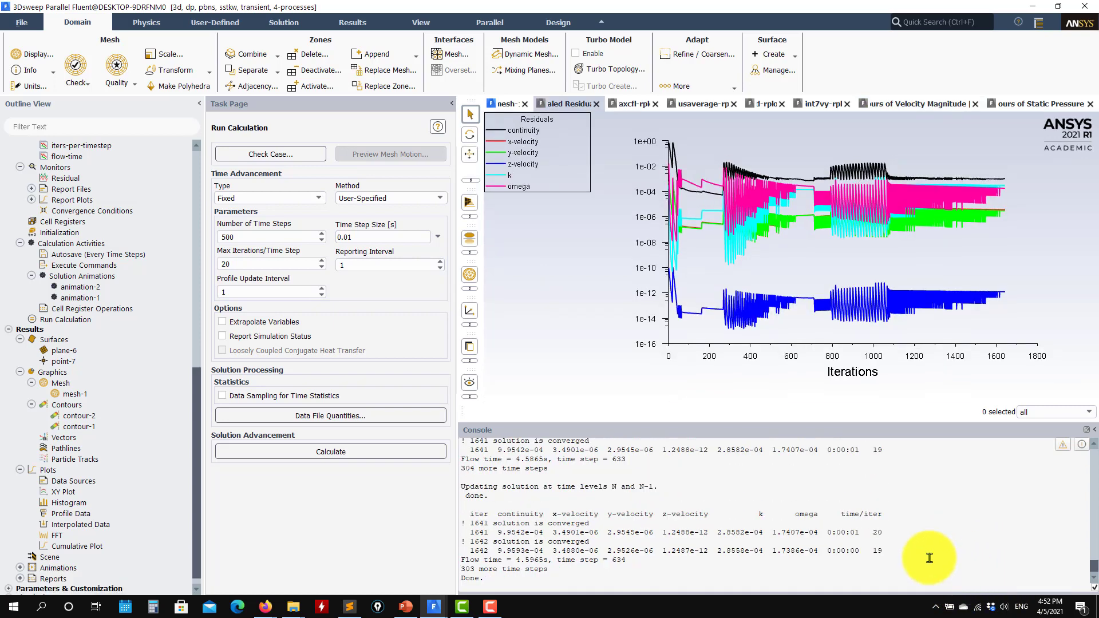
pyautogui.click(371, 237)
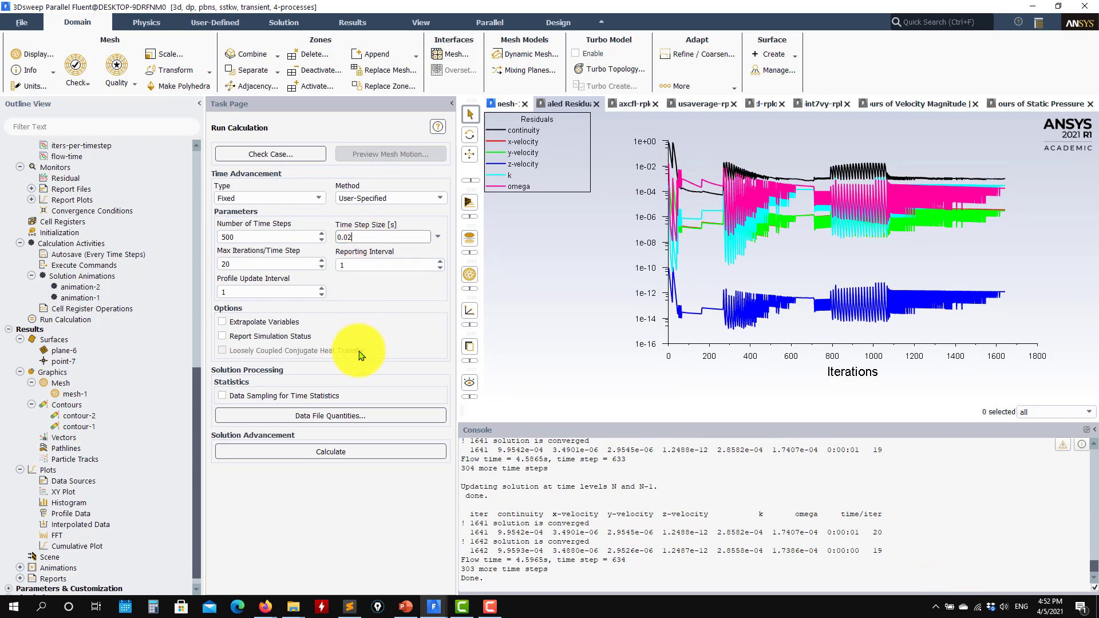
pyautogui.doubleClick(277, 236)
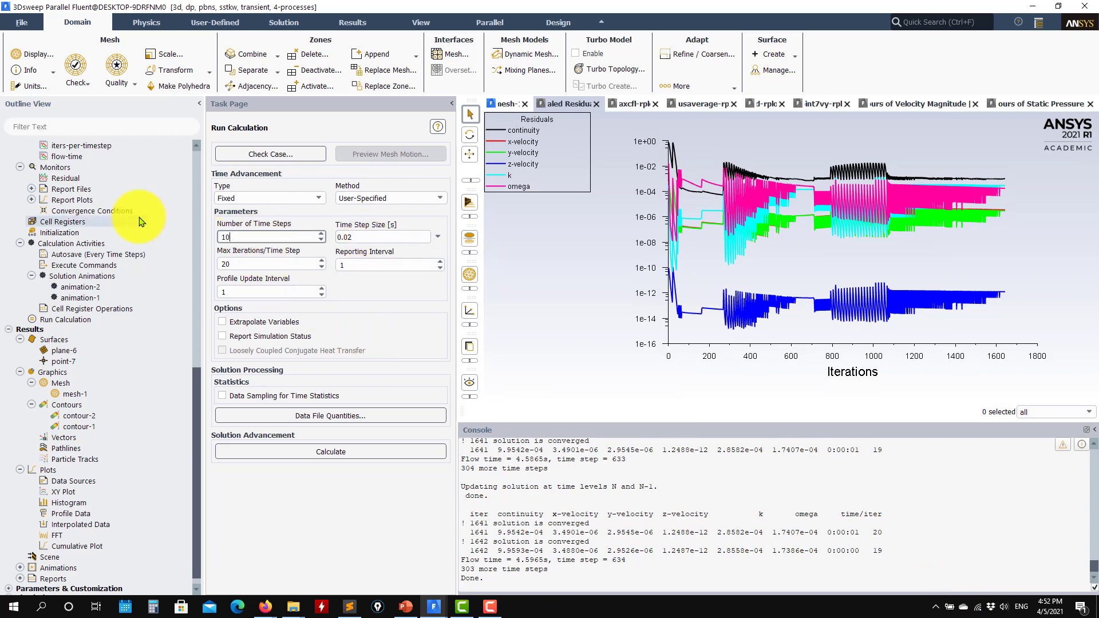
pyautogui.click(354, 452)
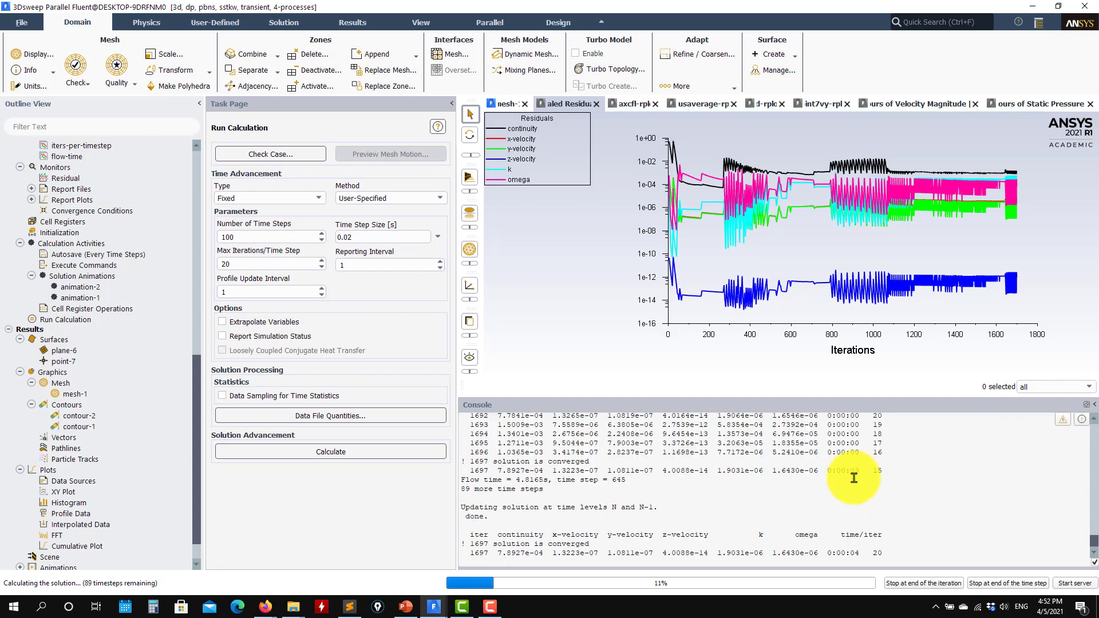
# Check the contours and the point-7 Y velocity plot, then stop the calculation at the end of the time step.
pyautogui.click(911, 103)
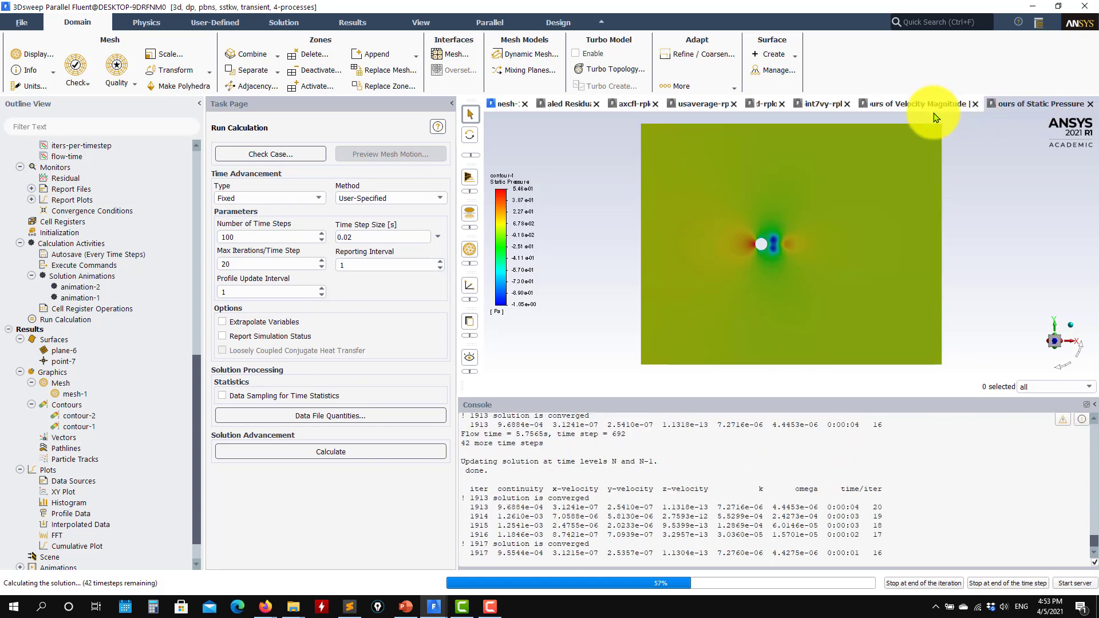
pyautogui.click(817, 108)
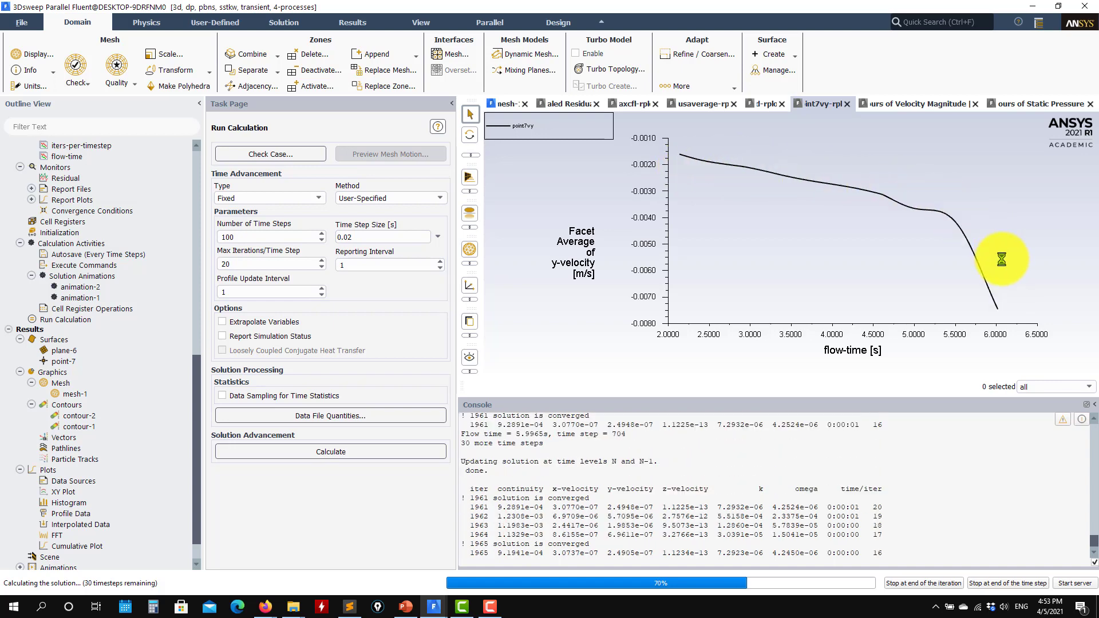
pyautogui.click(999, 583)
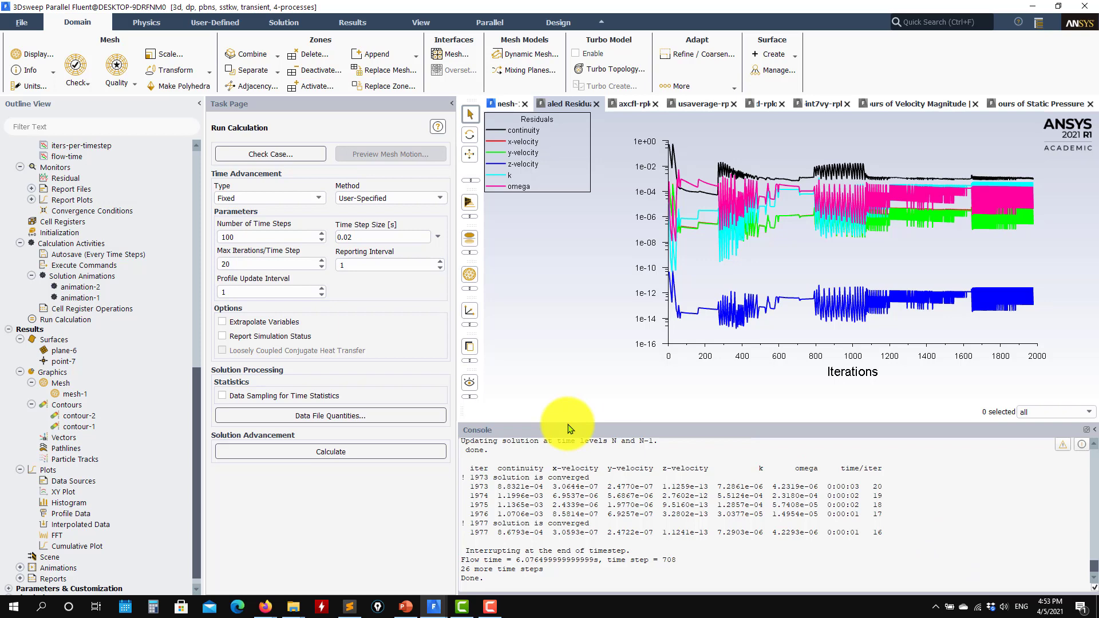
# Create contour-3 as a filled velocity magnitude contour on the cylinder surface and display it.
pyautogui.click(85, 417)
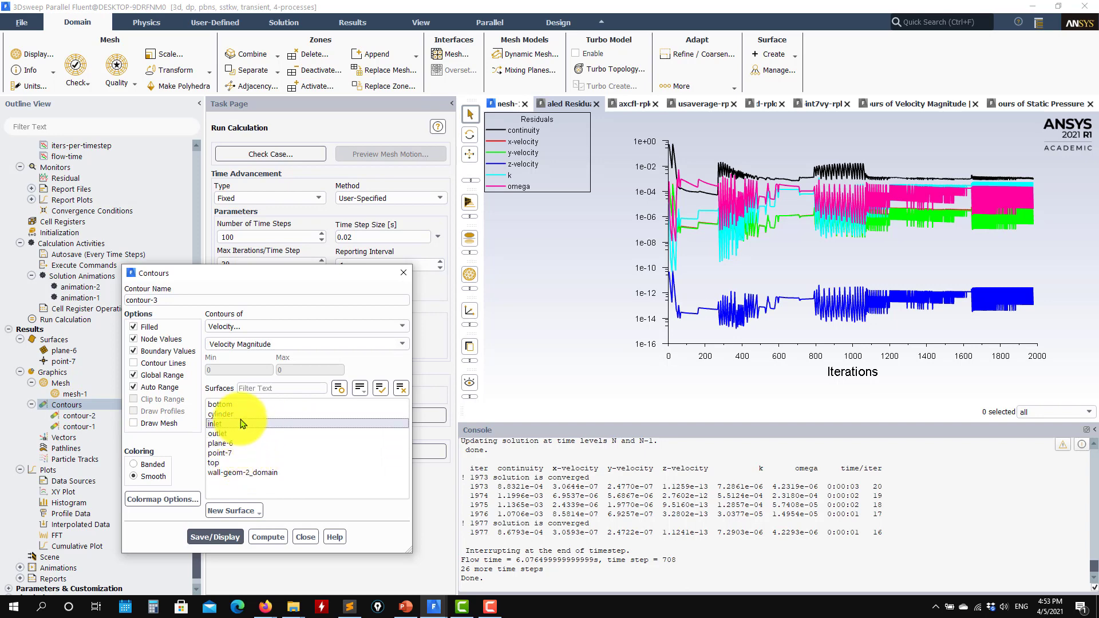
pyautogui.click(224, 414)
pyautogui.click(215, 537)
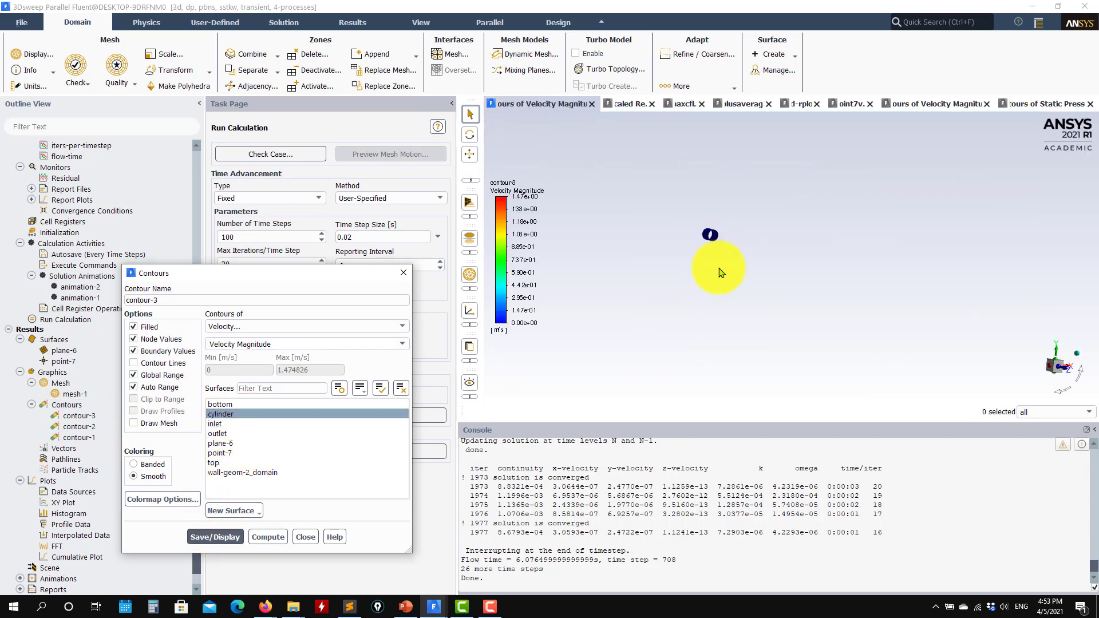
pyautogui.moveTo(721, 272); pyautogui.dragTo(690, 337)
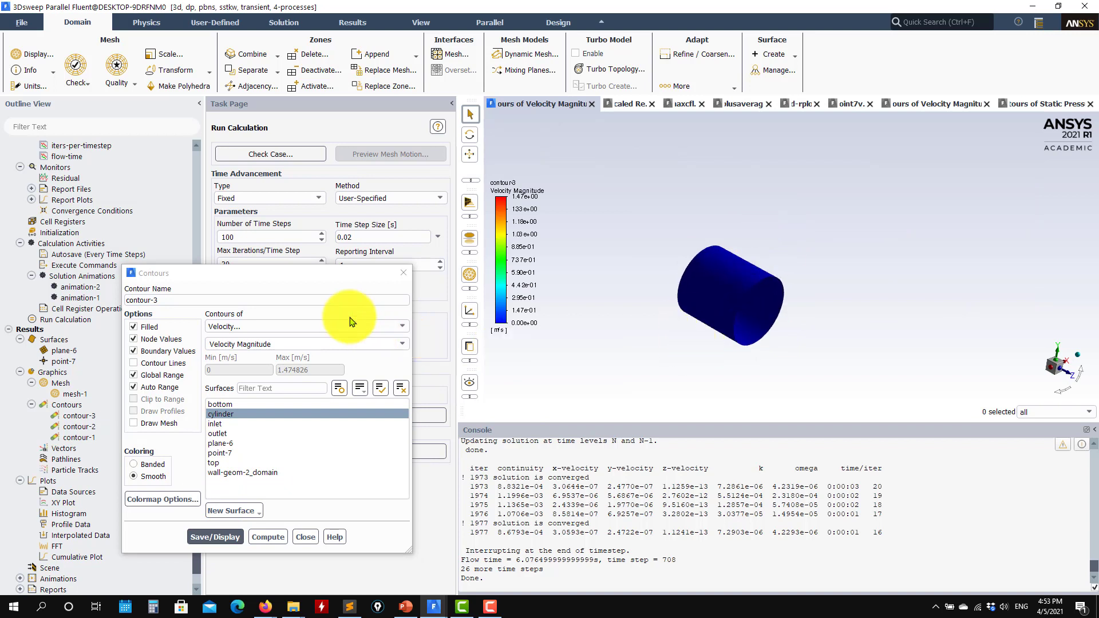
# Change contour-3 to the turbulence variable Wall Yplus, display it on the cylinder and inspect the distribution.
pyautogui.click(350, 326)
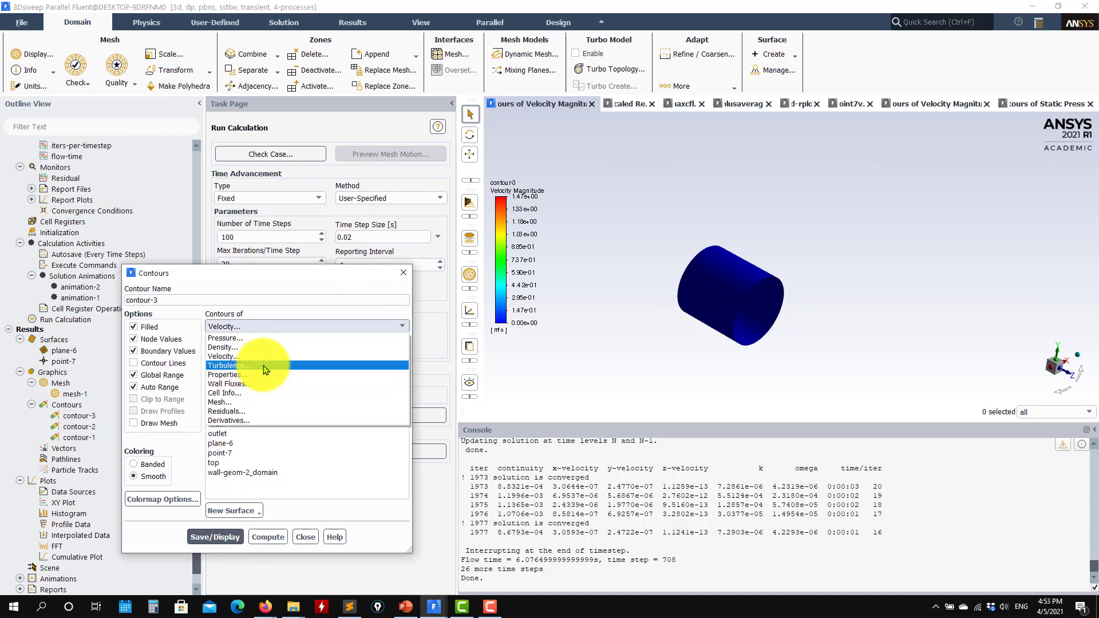
pyautogui.click(265, 366)
pyautogui.click(378, 344)
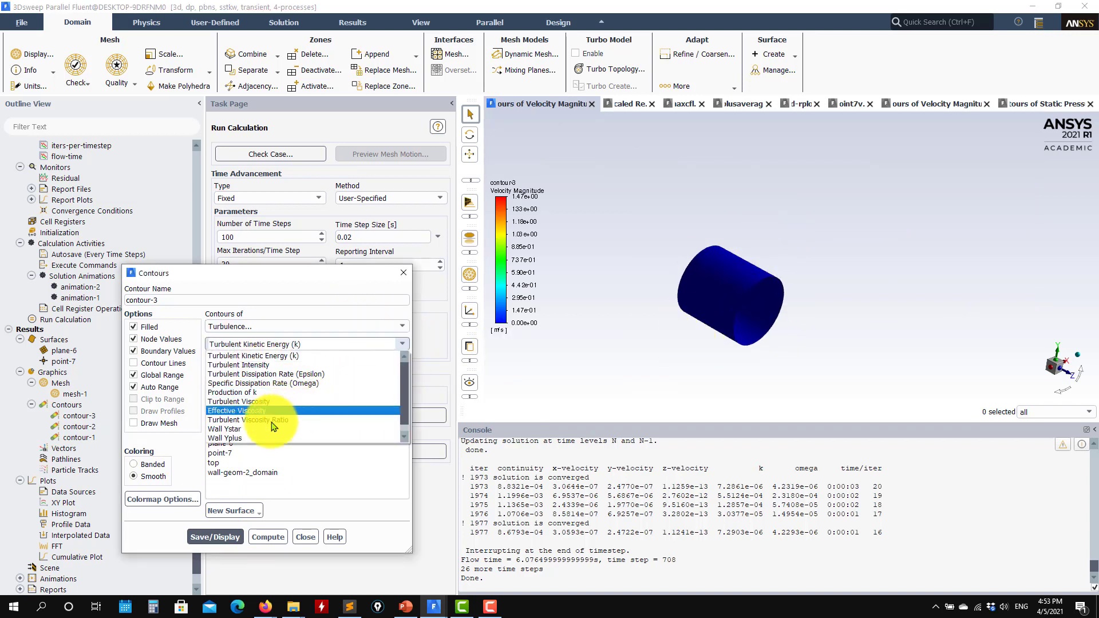
pyautogui.click(226, 438)
pyautogui.click(215, 525)
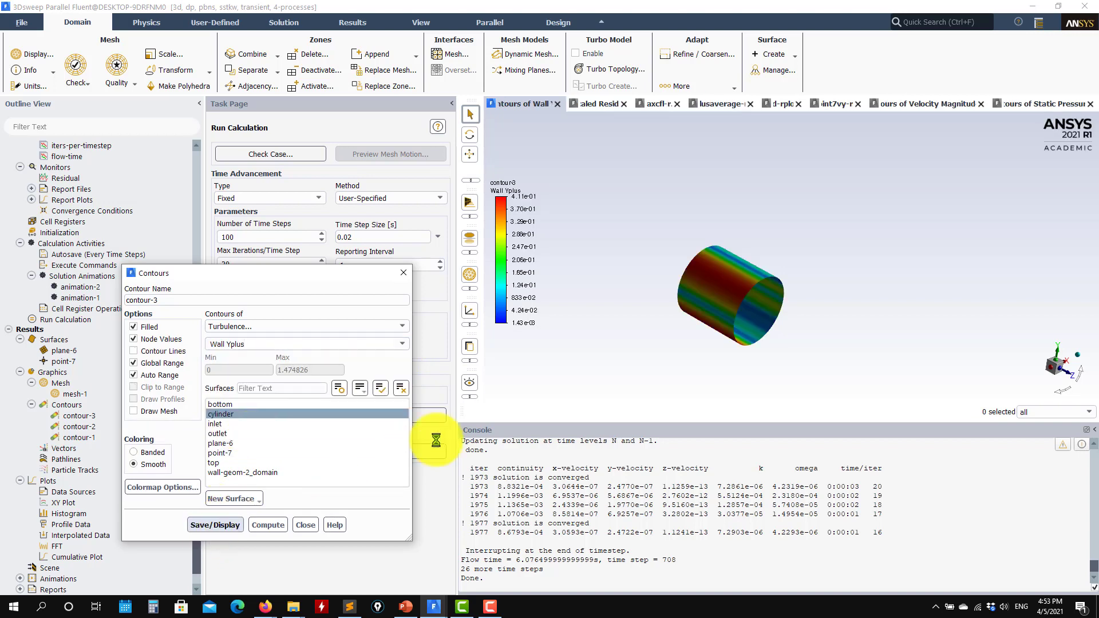
pyautogui.moveTo(753, 286); pyautogui.dragTo(717, 357)
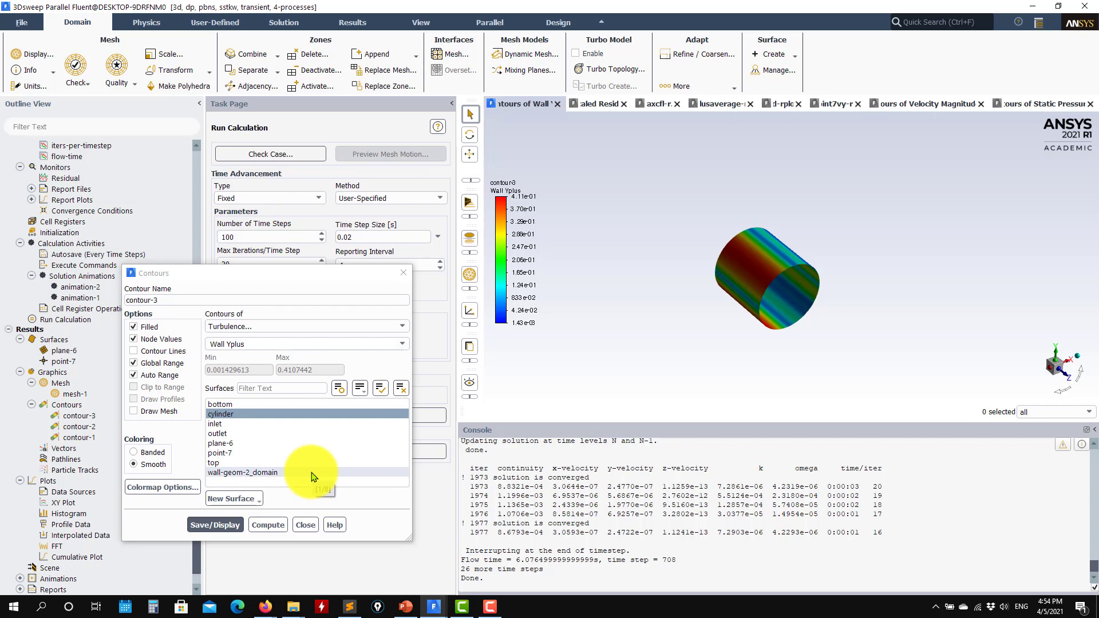
pyautogui.click(303, 524)
# Open the animation playback from the results and play the animation-1 sequence of static pressure contours.
pyautogui.moveTo(195, 431); pyautogui.dragTo(183, 477)
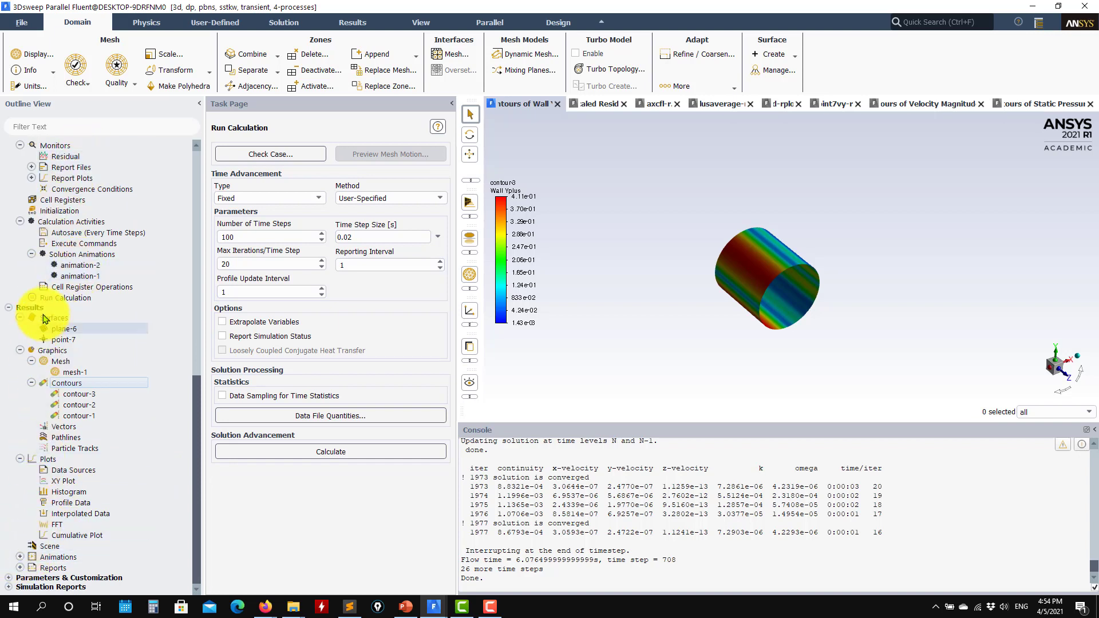
pyautogui.click(20, 557)
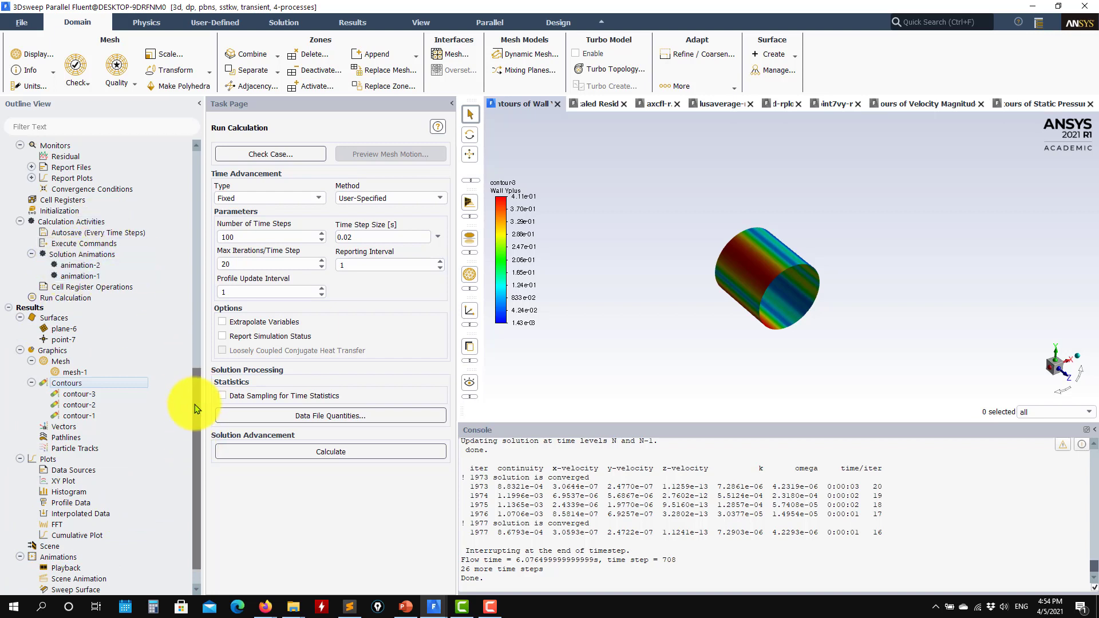
pyautogui.scroll(-1, 196, 424)
pyautogui.scroll(-2, 196, 424)
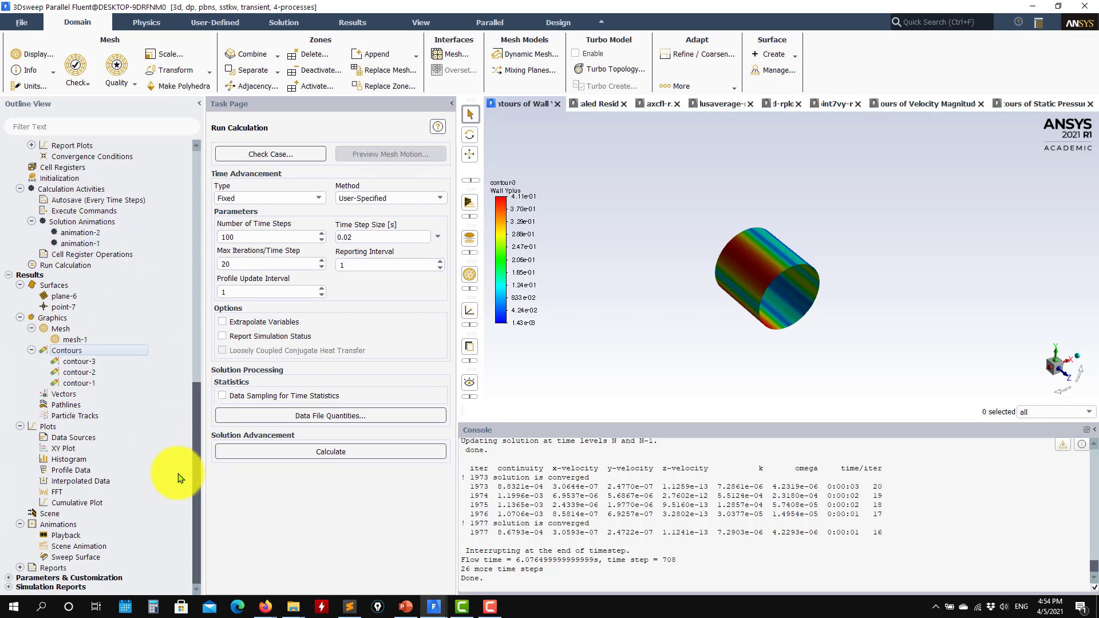
pyautogui.click(60, 536)
pyautogui.doubleClick(59, 536)
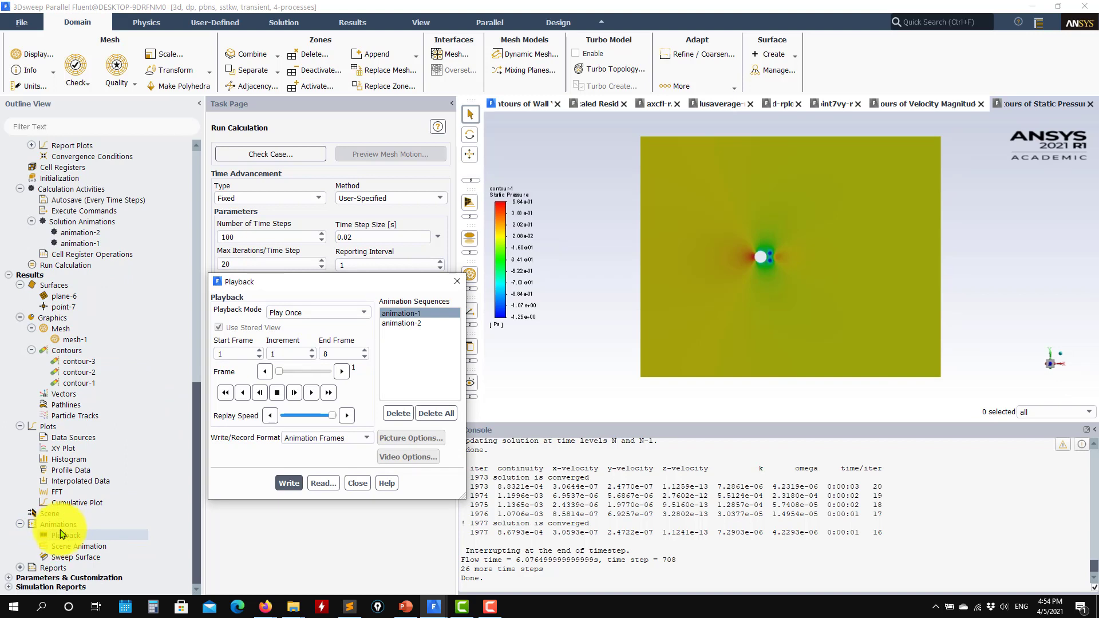
pyautogui.click(308, 395)
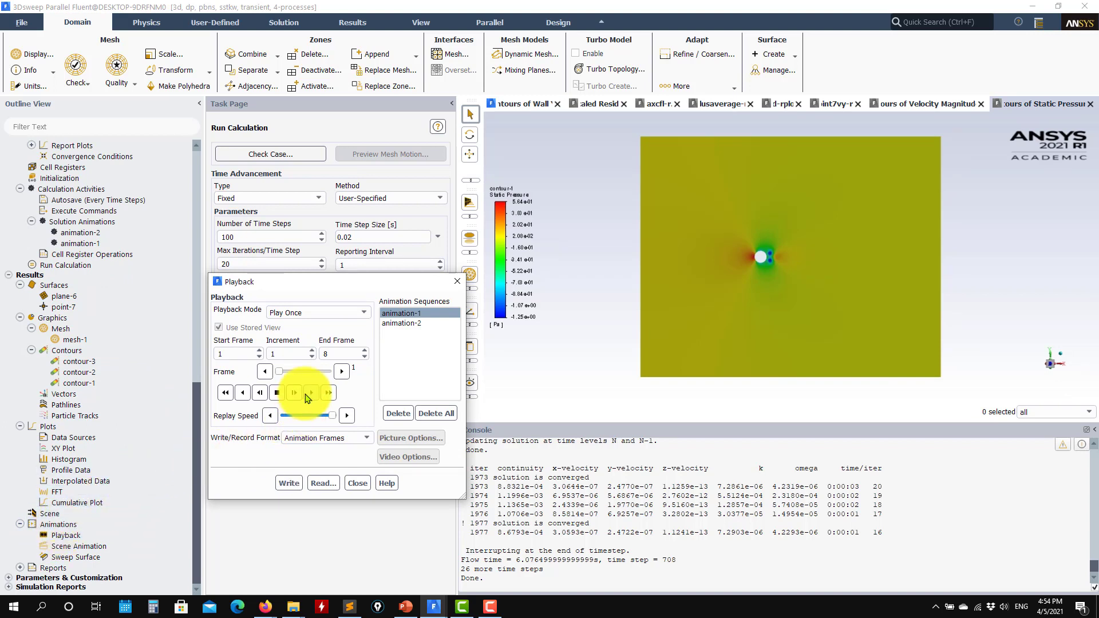
# View the animation-2 velocity magnitude sequence, replay animation-1 and close the playback.
pyautogui.click(401, 323)
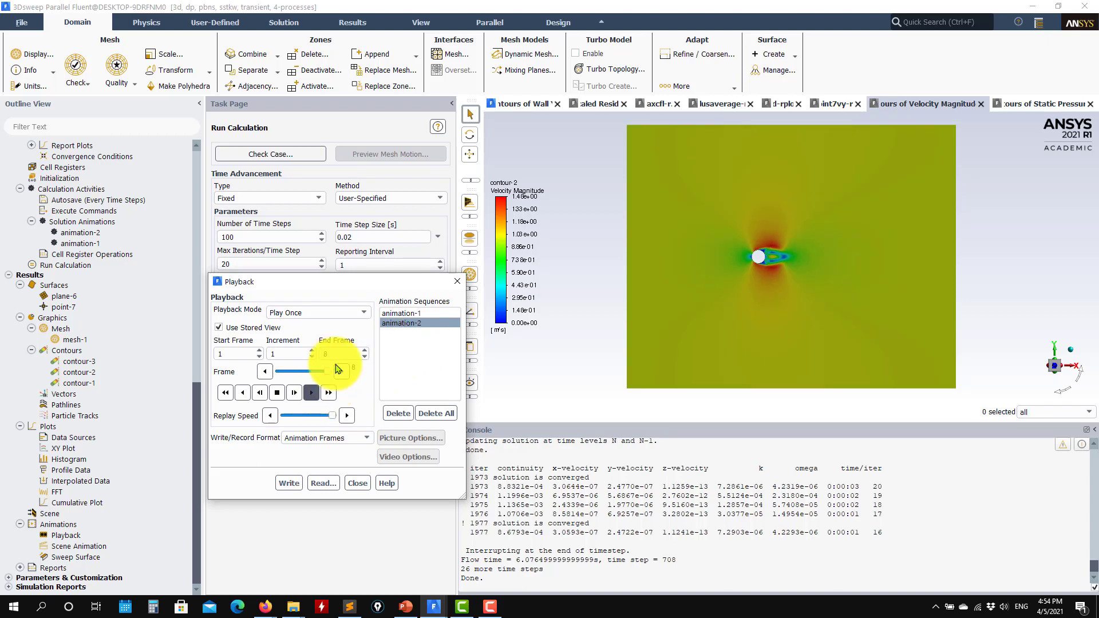
pyautogui.click(401, 313)
pyautogui.click(312, 393)
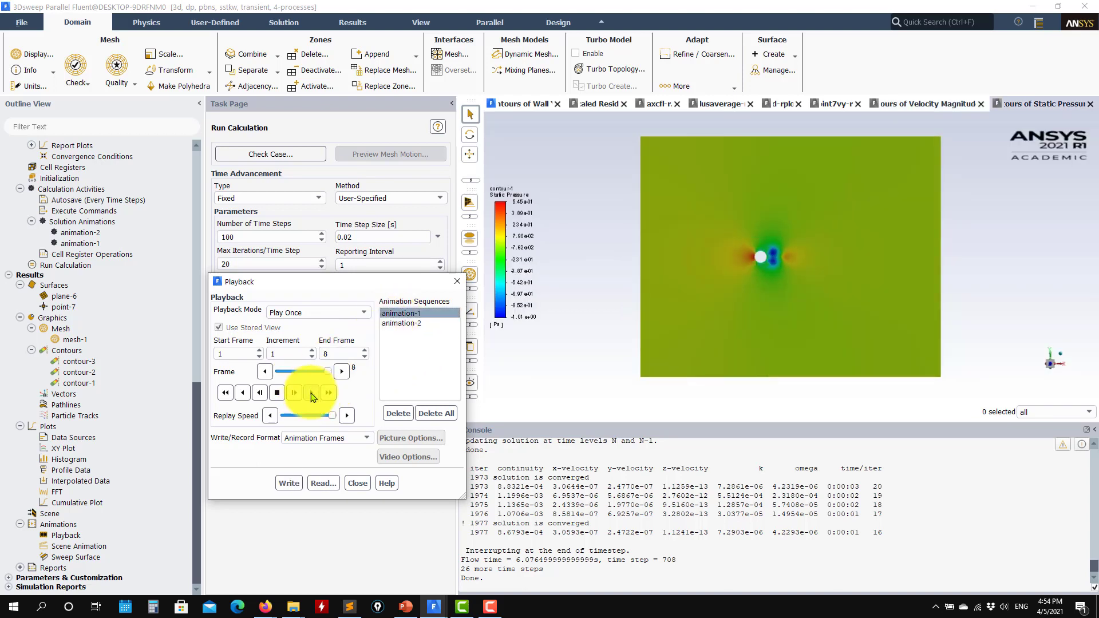
pyautogui.click(285, 484)
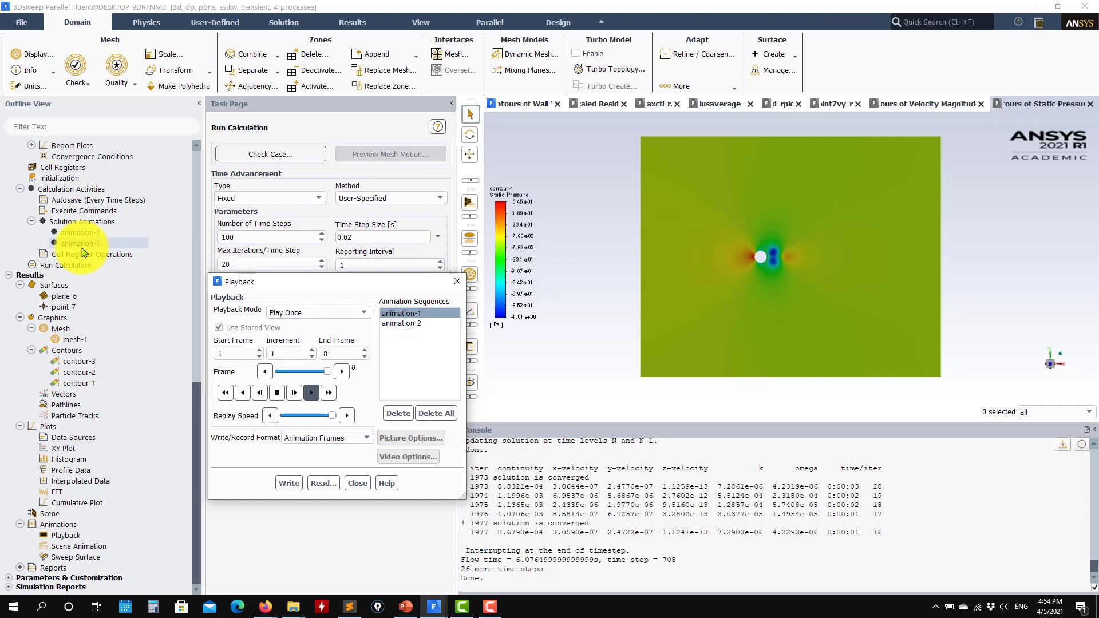
pyautogui.click(358, 483)
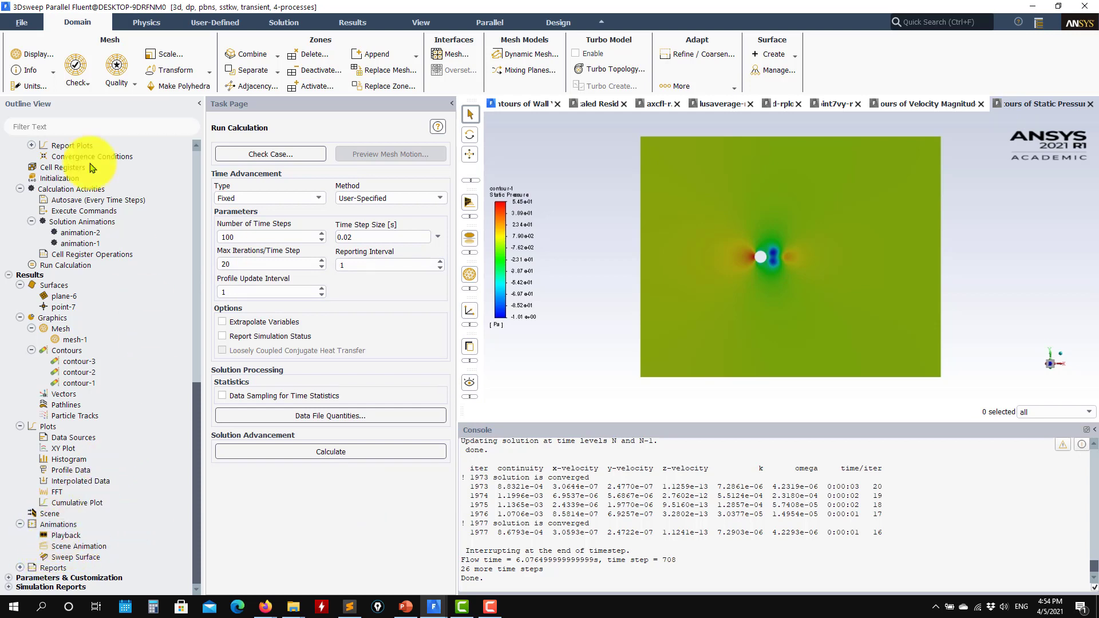
# Save the case and data files as 3Dsweep in the 3d folder.
pyautogui.click(24, 24)
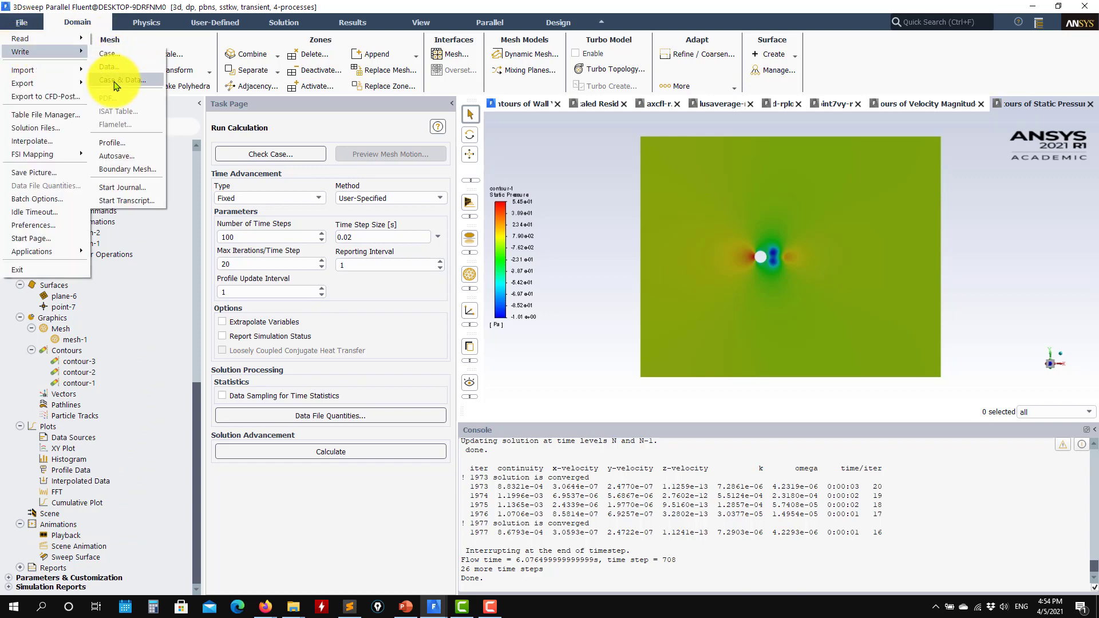
pyautogui.click(92, 60)
pyautogui.click(711, 367)
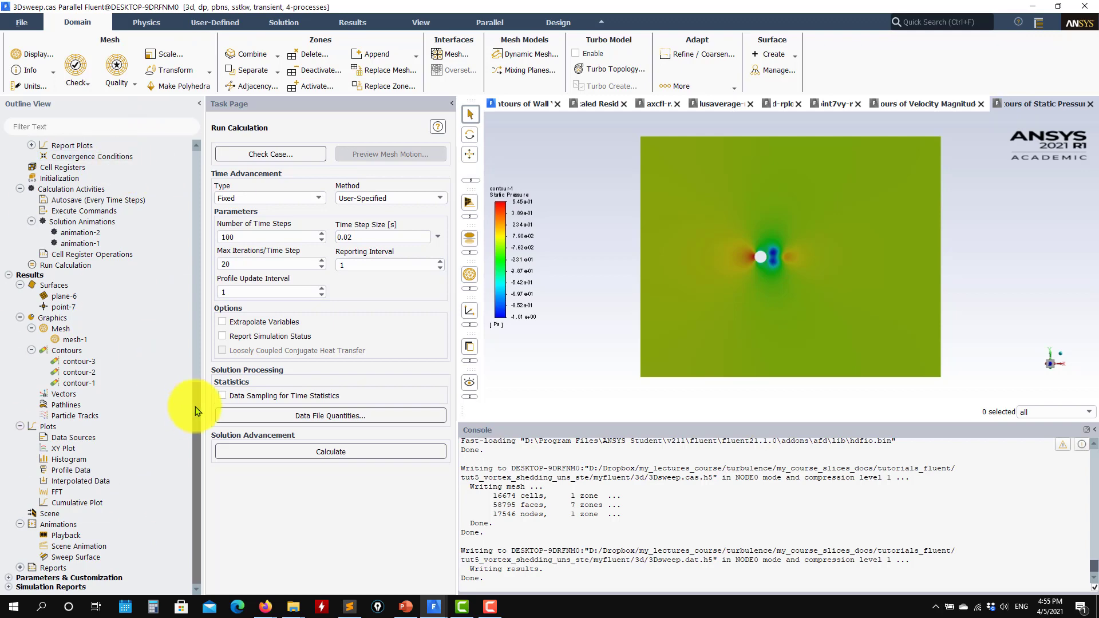
pyautogui.moveTo(198, 410); pyautogui.dragTo(195, 173)
pyautogui.scroll(-5, 69, 369)
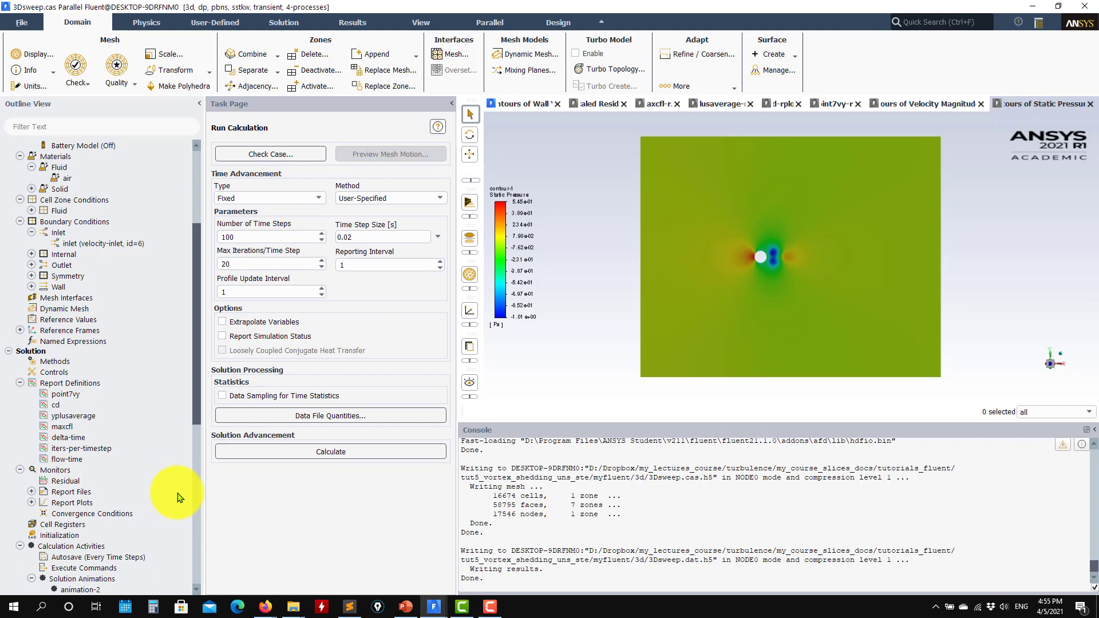
# Switch to the 3d folder in File Explorer, review the saved case, data, animation and report files, and close the window.
pyautogui.moveTo(291, 608)
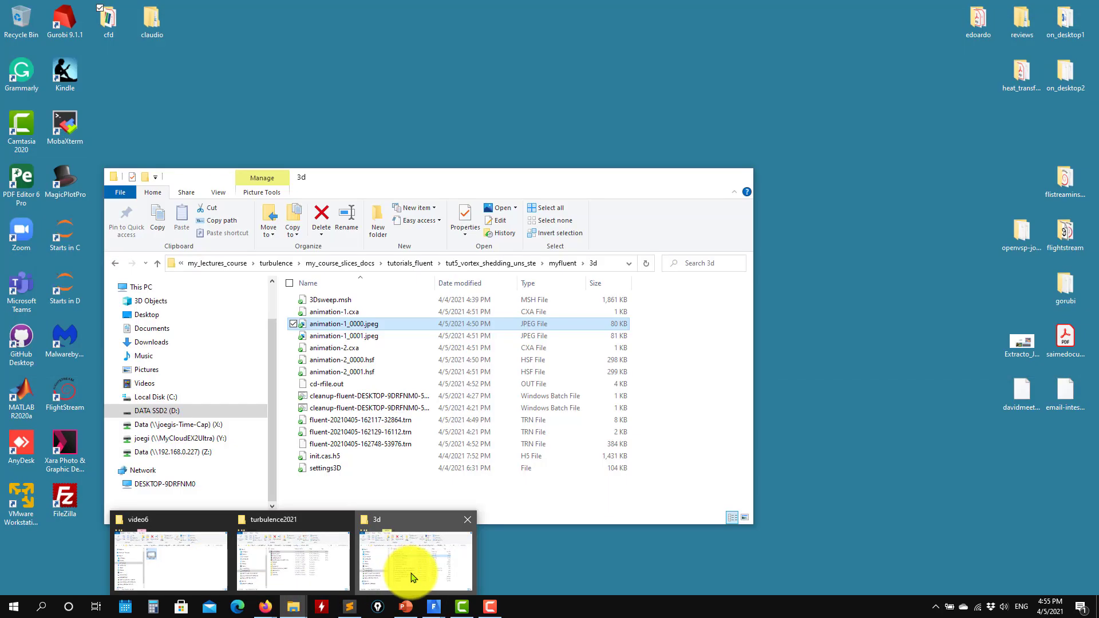
pyautogui.click(404, 567)
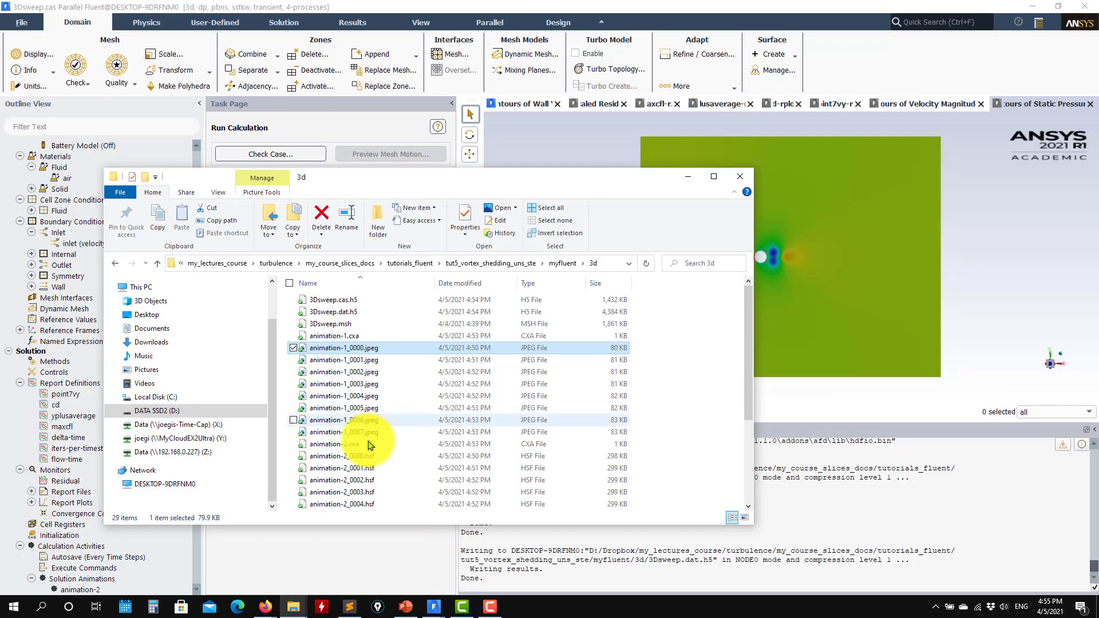
pyautogui.scroll(-4, 360, 420)
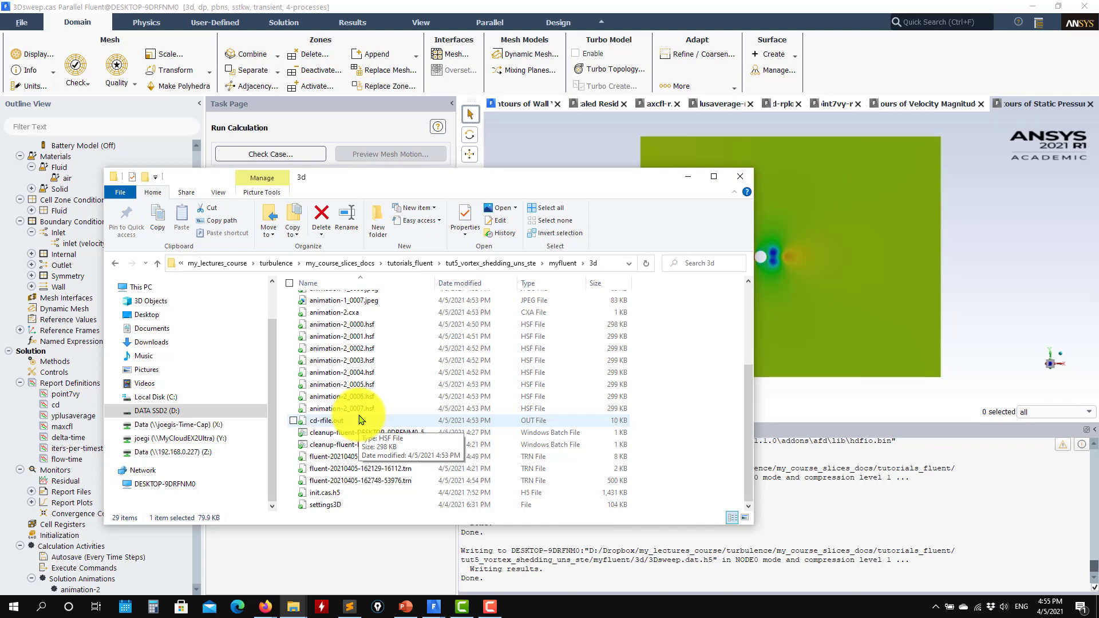
pyautogui.click(740, 177)
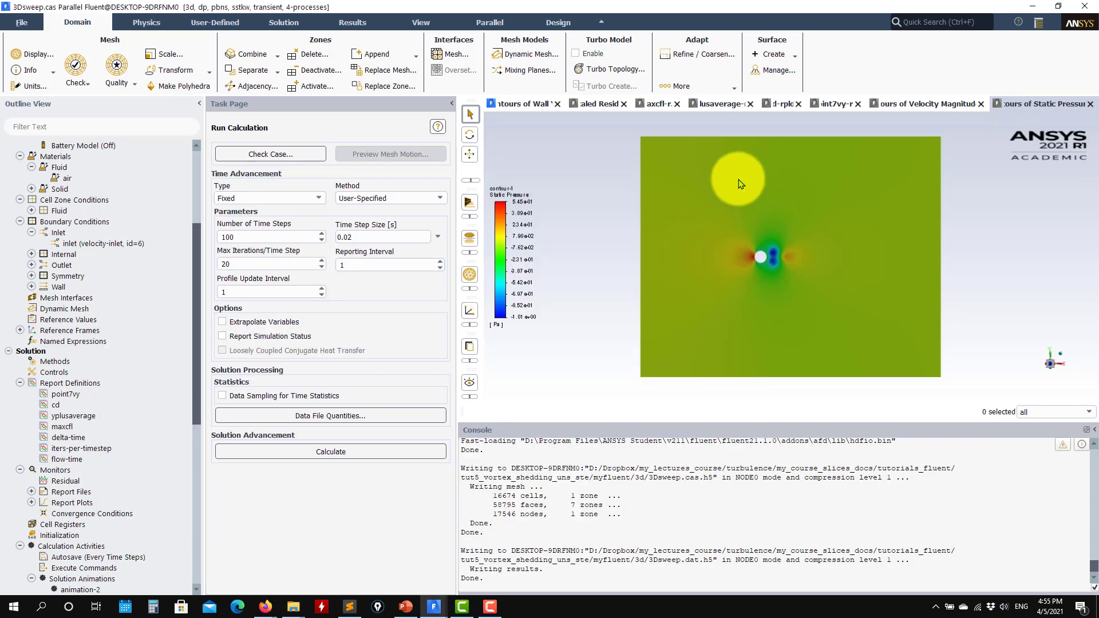